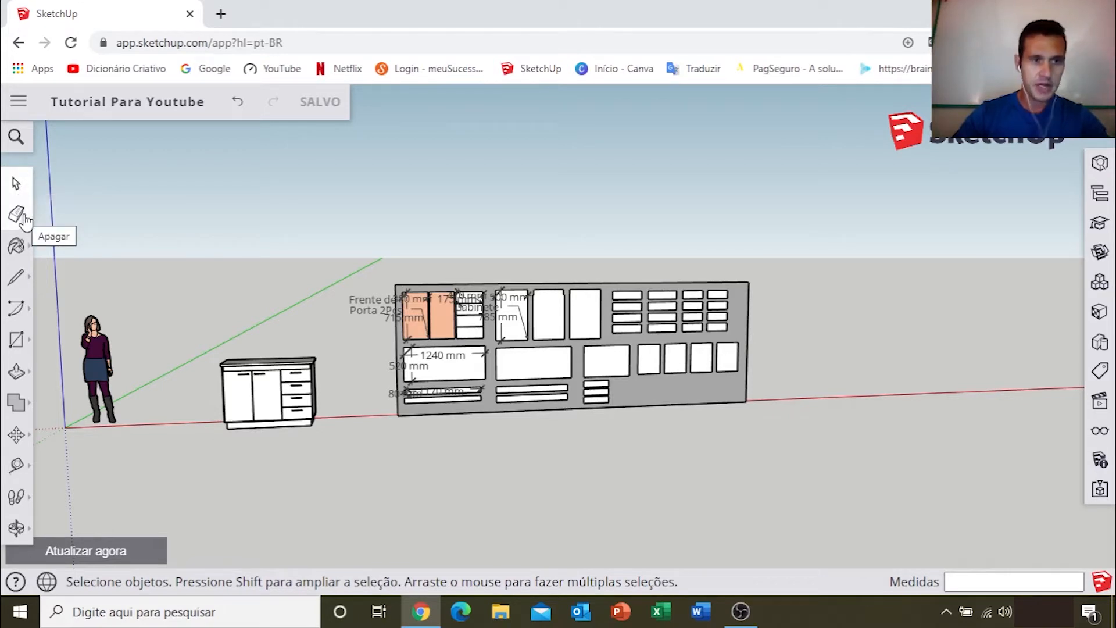
Step: Sample the orange material from the cabinet door and paint the middle cabinet side panel with it
{"action": "left_click", "coordinate": [19, 249]}
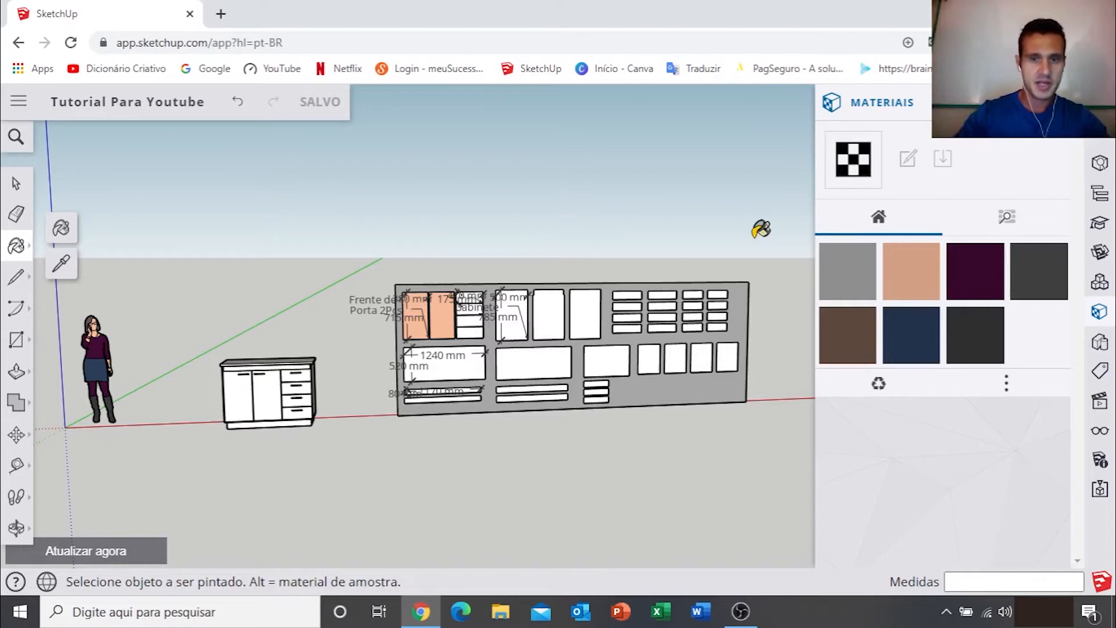
{"action": "left_click", "coordinate": [61, 266]}
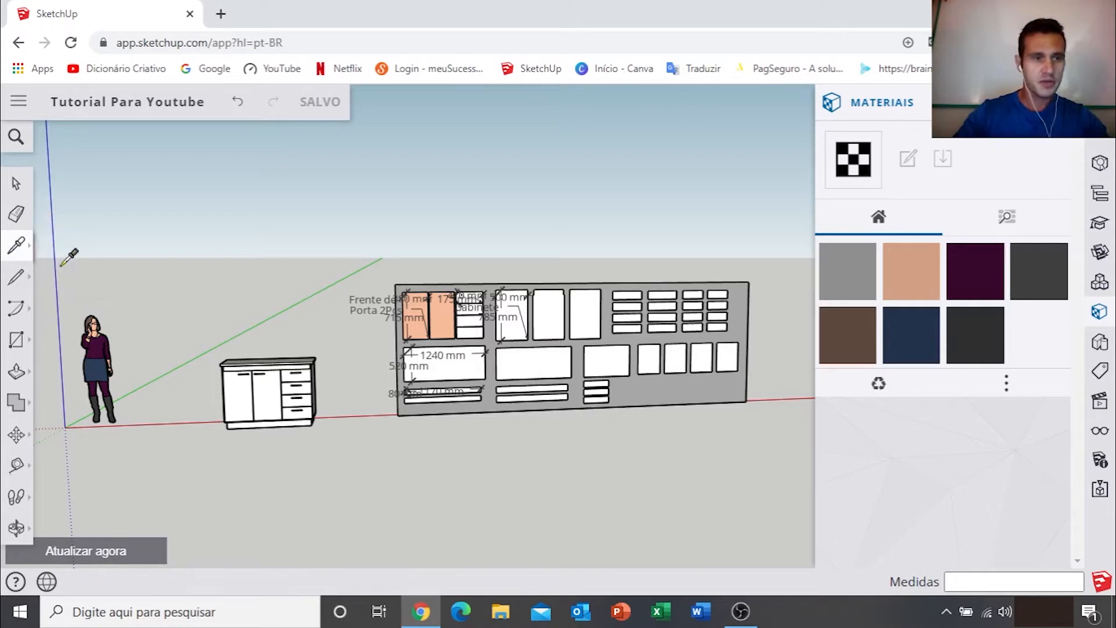
{"action": "scroll", "coordinate": [450, 329], "scroll_direction": "up", "scroll_amount": 8}
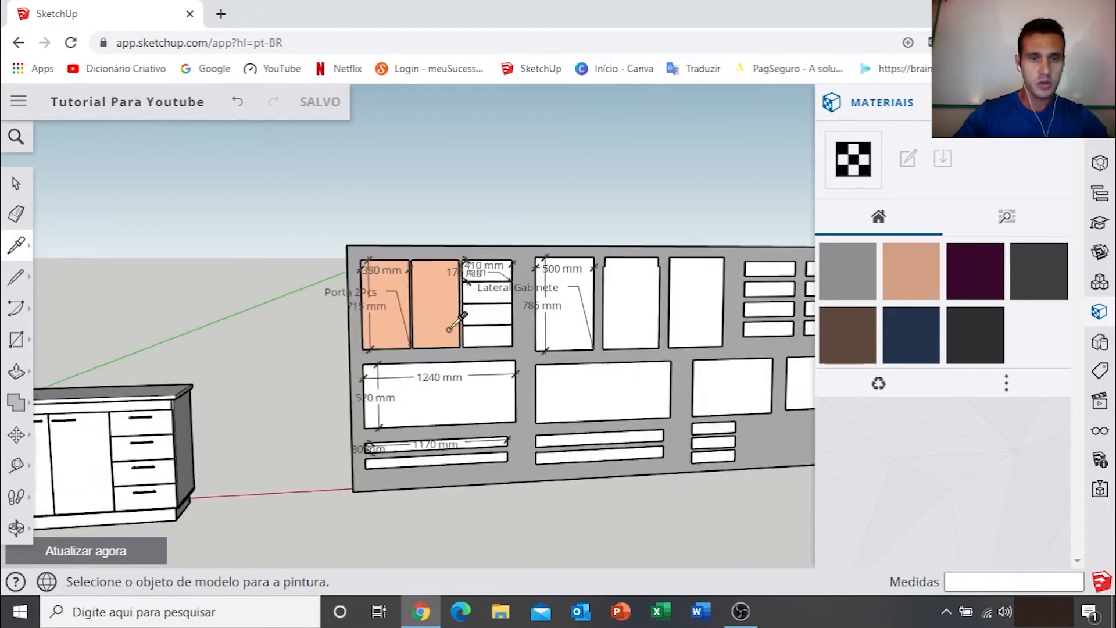
{"action": "left_click", "coordinate": [431, 237]}
{"action": "scroll", "coordinate": [435, 235], "scroll_direction": "down", "scroll_amount": 6}
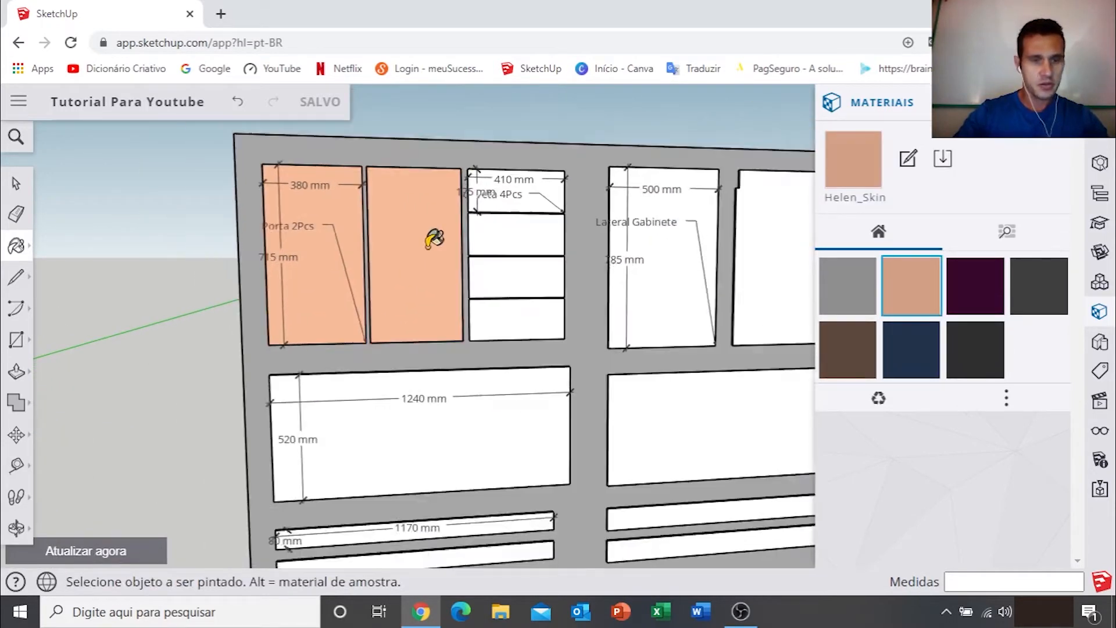
{"action": "mouse_move", "coordinate": [435, 238]}
{"action": "middle_mouse_down"}
{"action": "mouse_move", "coordinate": [443, 281]}
{"action": "mouse_move", "coordinate": [516, 260]}
{"action": "middle_mouse_up"}
{"action": "scroll", "coordinate": [518, 244], "scroll_direction": "up", "scroll_amount": 3}
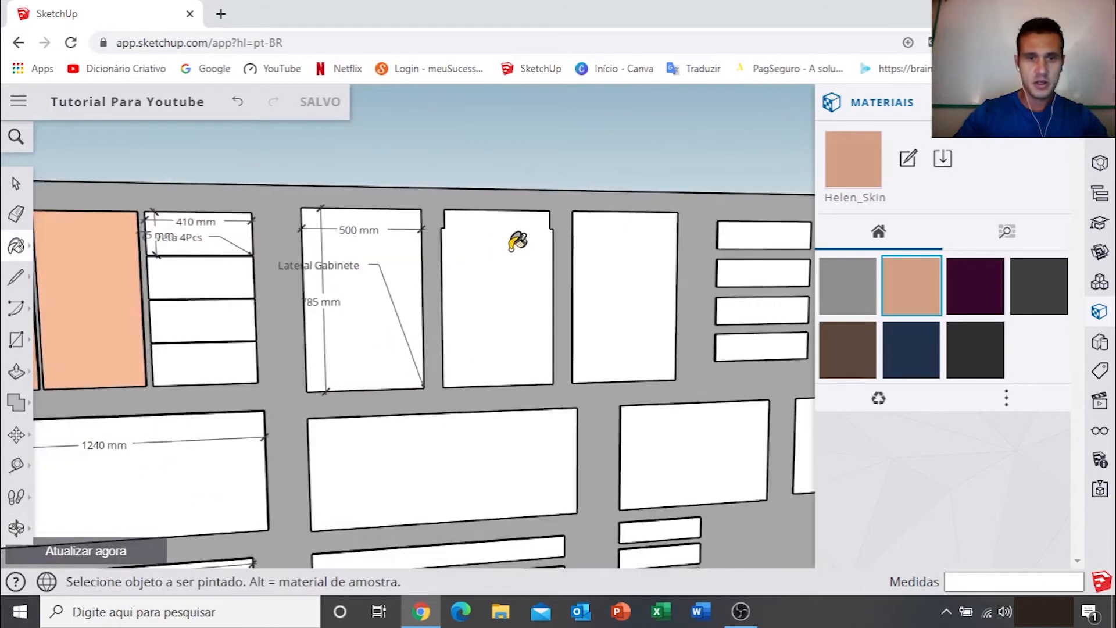
{"action": "left_click", "coordinate": [517, 242]}
{"action": "scroll", "coordinate": [518, 242], "scroll_direction": "down", "scroll_amount": 5}
{"action": "scroll", "coordinate": [514, 250], "scroll_direction": "down", "scroll_amount": 3}
{"action": "middle_click_drag", "start_coordinate": [514, 251], "coordinate": [514, 278], "text": "shift"}
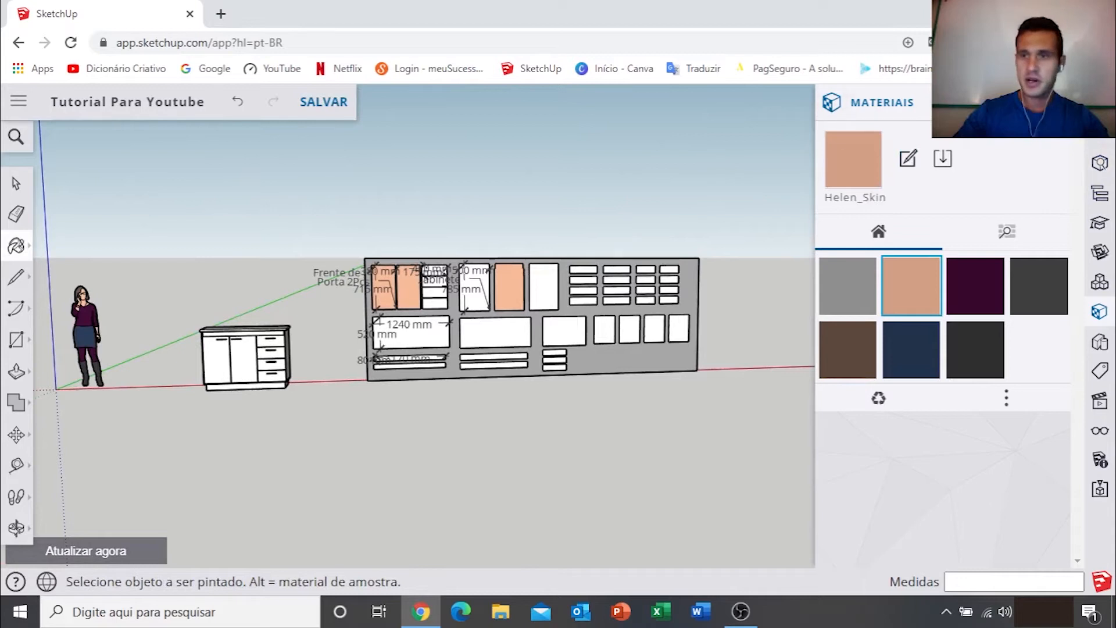
{"action": "left_click", "coordinate": [1099, 311]}
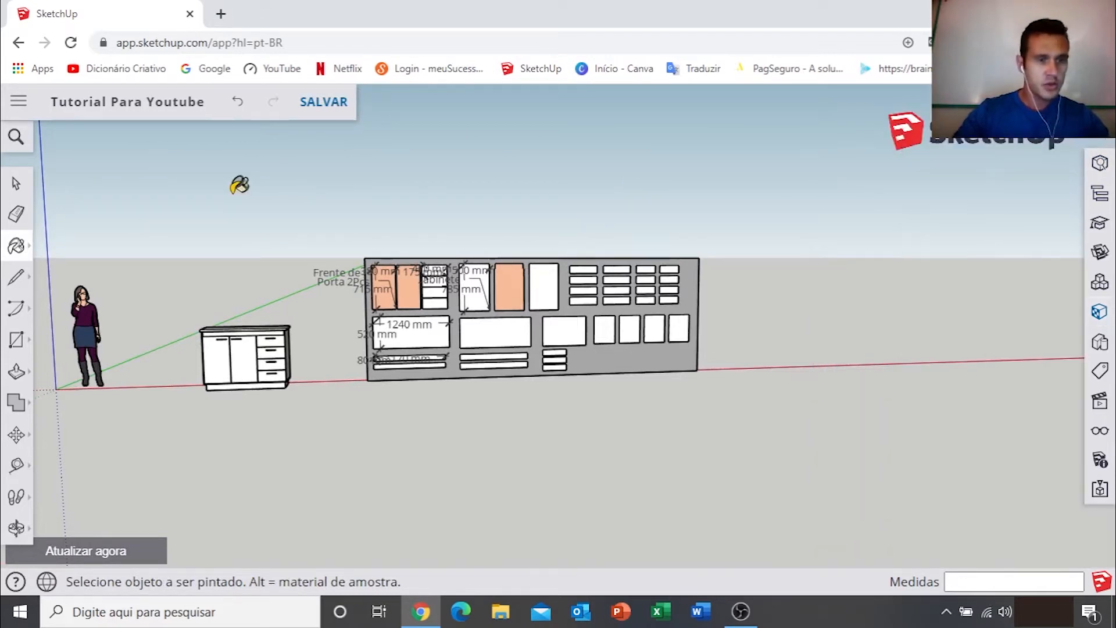
{"action": "key", "text": "space"}
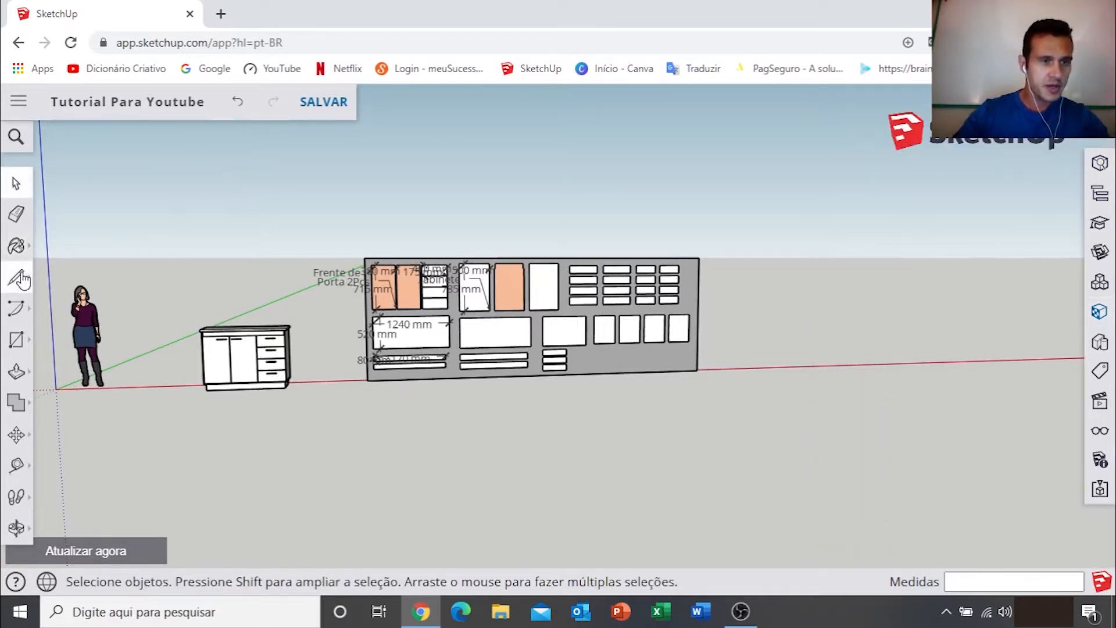
{"action": "left_click", "coordinate": [16, 277]}
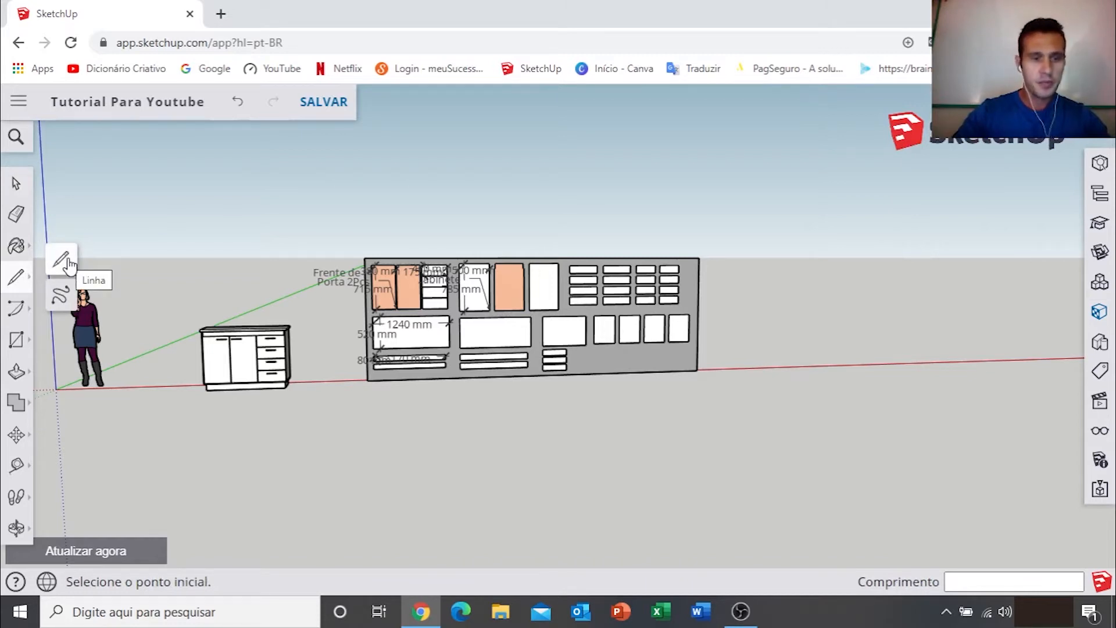
{"action": "key", "text": "space"}
Step: Place two vertical guide lines about 5476 mm apart beyond the parts panel, offset from the blue axis
{"action": "middle_click_drag", "start_coordinate": [665, 316], "coordinate": [475, 304], "text": "shift"}
{"action": "key", "text": "t"}
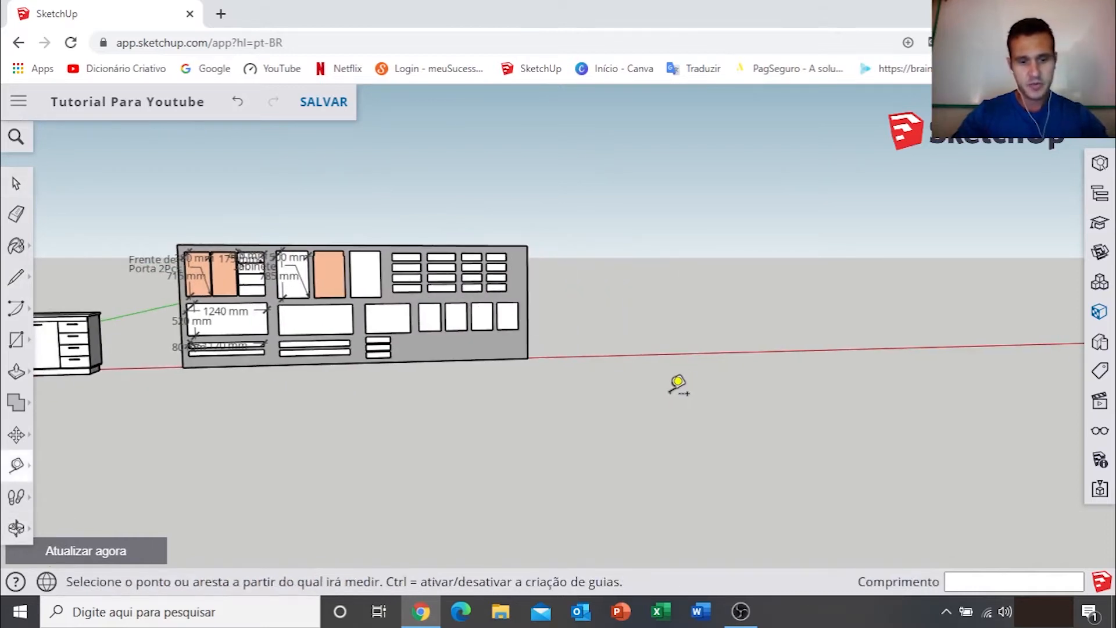
{"action": "key", "text": "r"}
{"action": "middle_click_drag", "start_coordinate": [679, 347], "coordinate": [642, 407]}
{"action": "scroll", "coordinate": [642, 347], "scroll_direction": "down", "scroll_amount": 2}
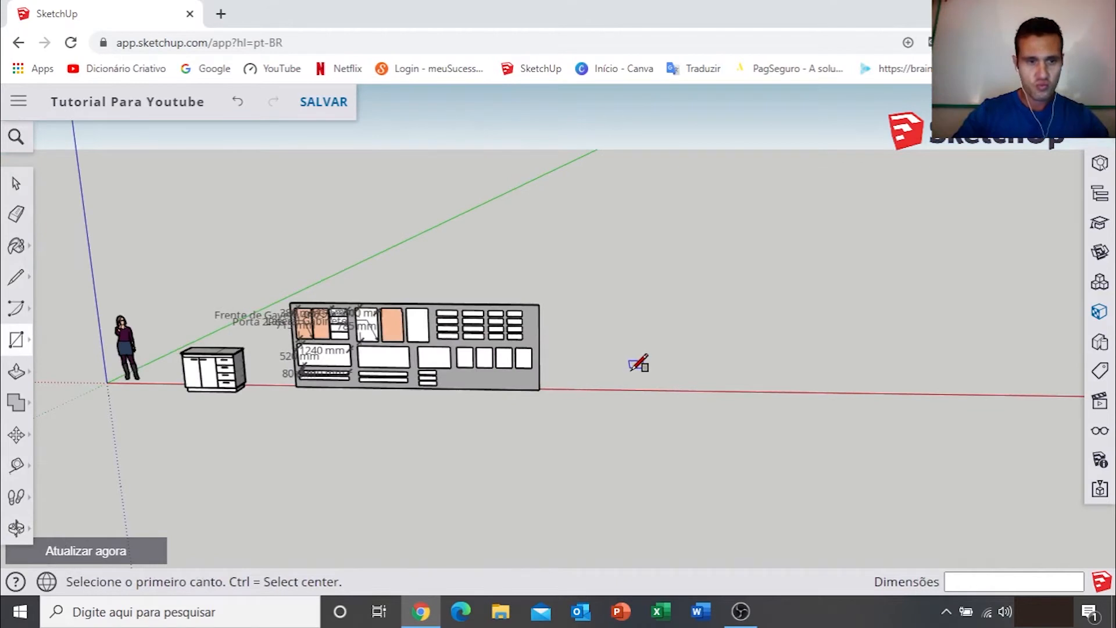
{"action": "scroll", "coordinate": [639, 366], "scroll_direction": "down", "scroll_amount": 3}
{"action": "key", "text": "t"}
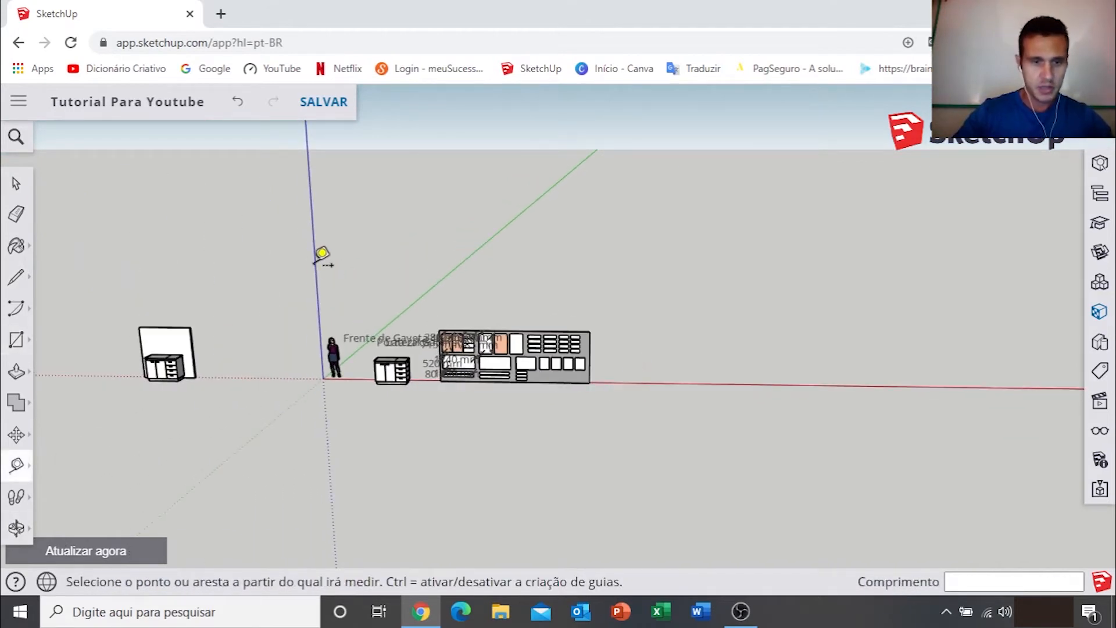
{"action": "left_click", "coordinate": [315, 264]}
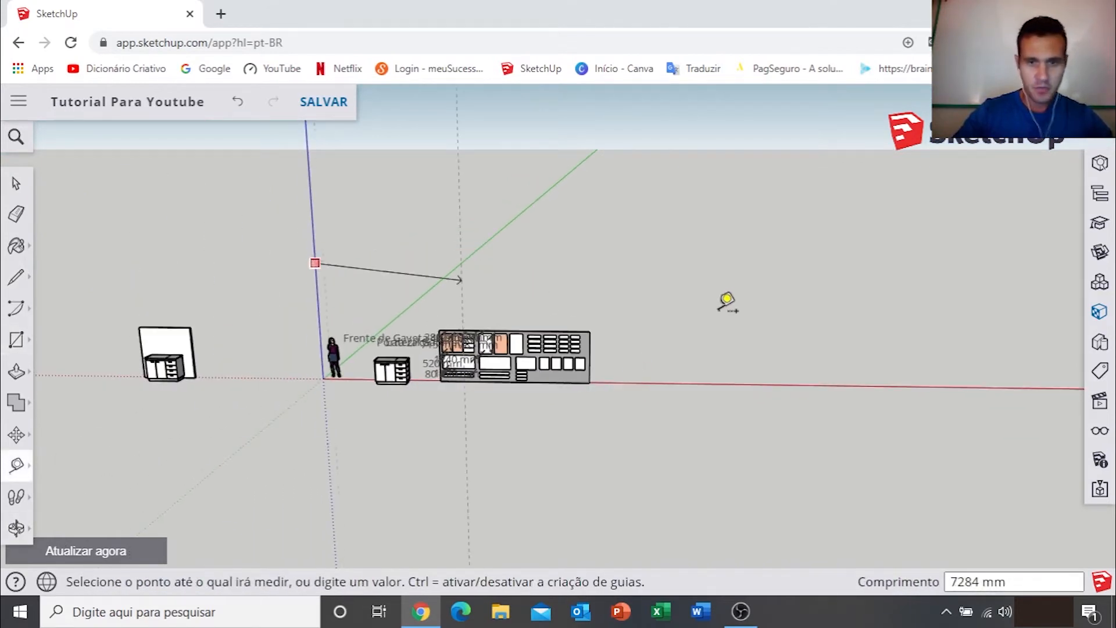
{"action": "left_click", "coordinate": [704, 259]}
{"action": "left_click", "coordinate": [702, 290]}
{"action": "middle_click_drag", "start_coordinate": [792, 292], "coordinate": [685, 307]}
{"action": "left_click", "coordinate": [622, 310]}
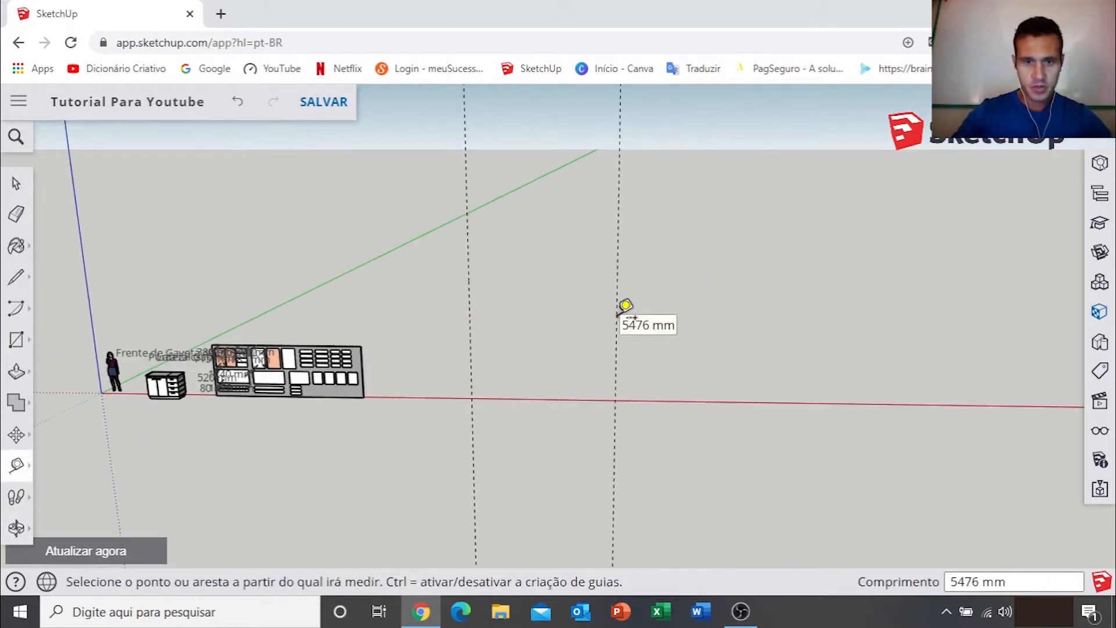
Step: Add a horizontal guide about 5169 mm above the red axis and a second one along the red axis
{"action": "left_click", "coordinate": [570, 399]}
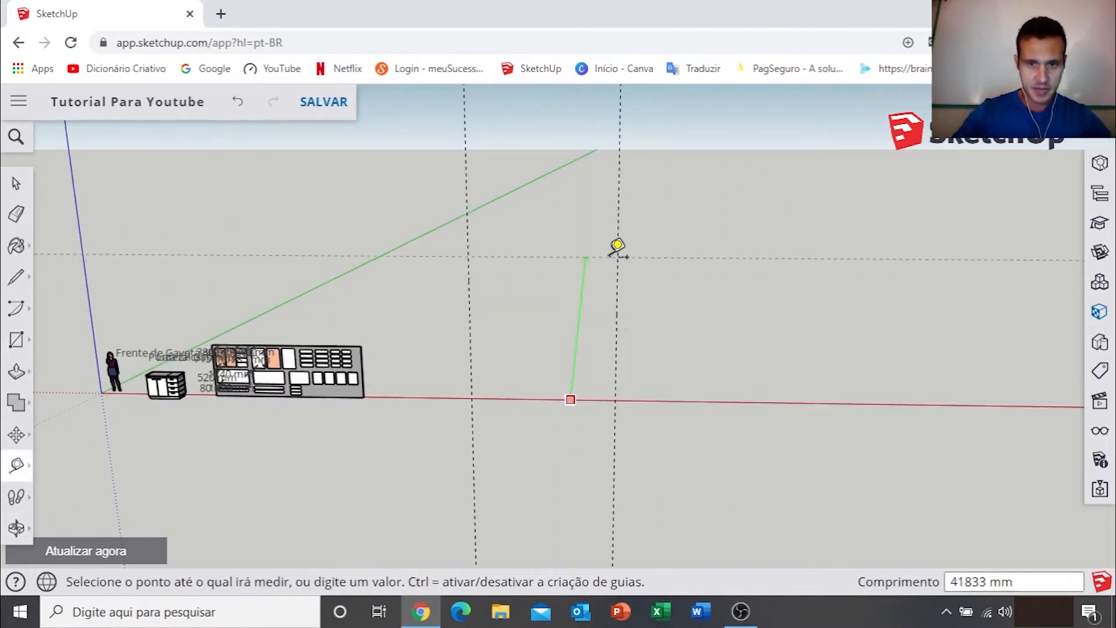
{"action": "left_click", "coordinate": [617, 263]}
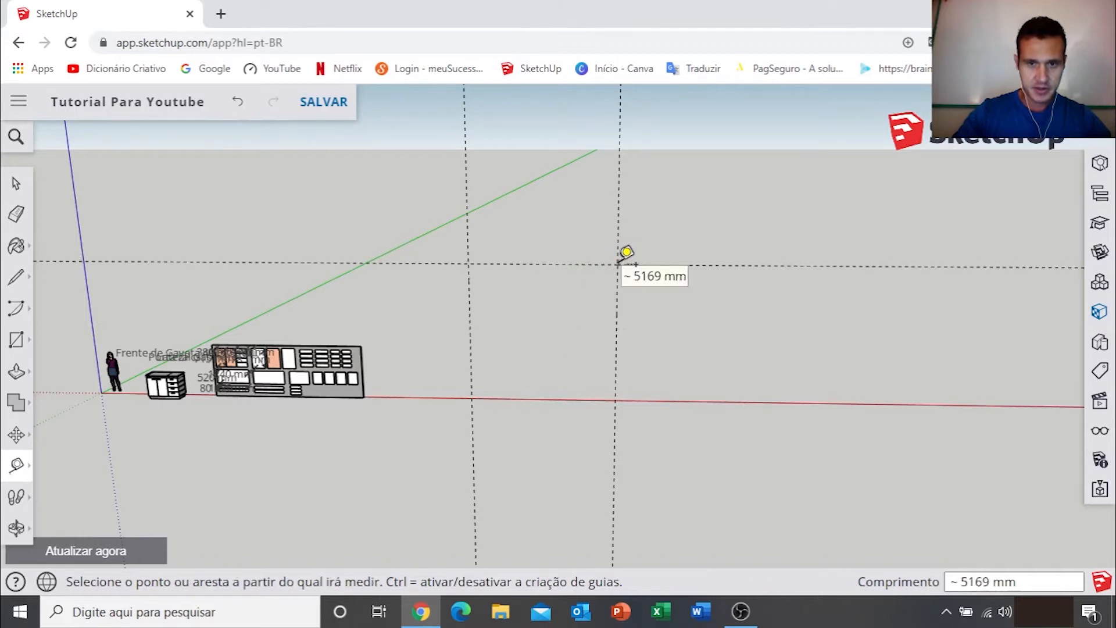
{"action": "left_click", "coordinate": [562, 264]}
{"action": "left_click", "coordinate": [588, 392]}
Step: Draw an upright rectangle of about 5476 by 5169 mm between the guide intersections
{"action": "key", "text": "r"}
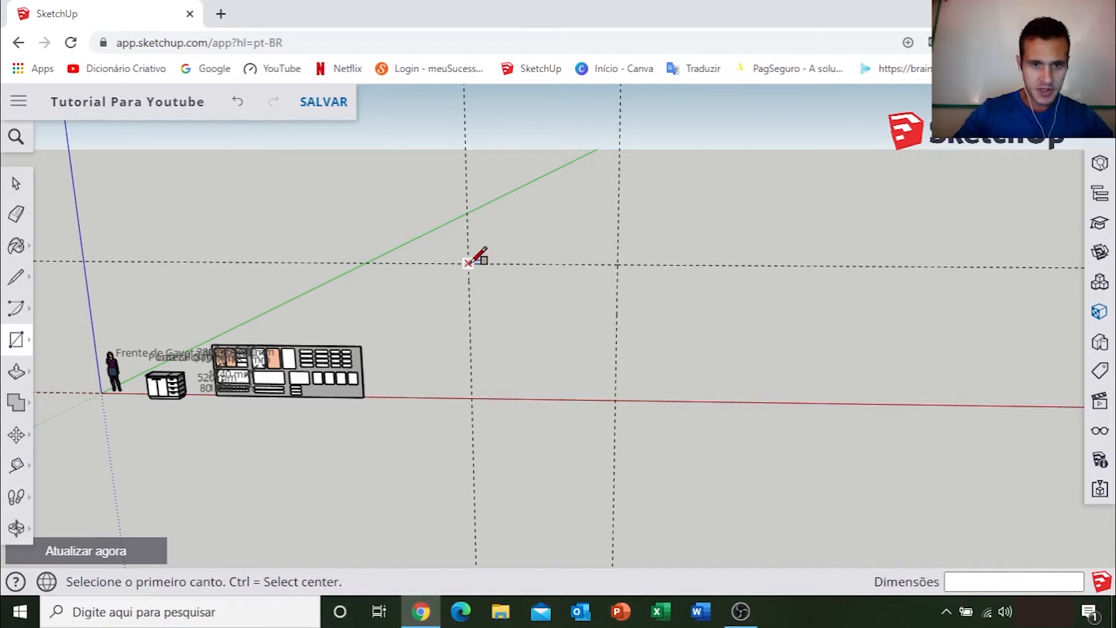
{"action": "left_click", "coordinate": [469, 263]}
{"action": "left_click", "coordinate": [616, 400]}
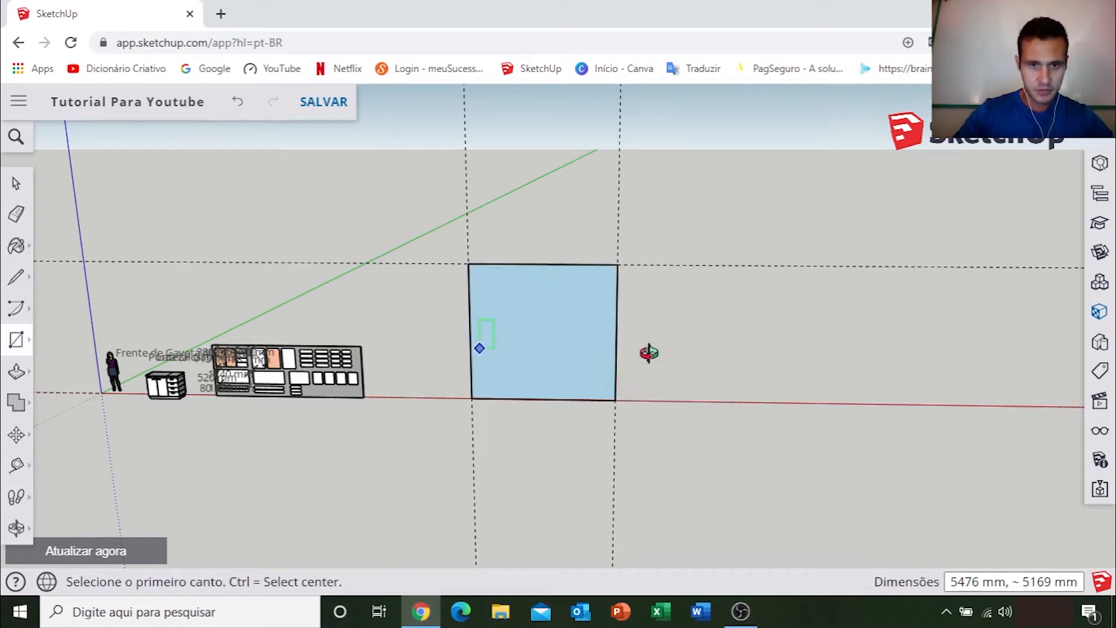
Step: Try extruding the rectangle's face 10 mm with Push/Pull, and undo it
{"action": "middle_click_drag", "start_coordinate": [649, 353], "coordinate": [368, 368]}
{"action": "middle_click_drag", "start_coordinate": [631, 361], "coordinate": [636, 358]}
{"action": "key", "text": "p"}
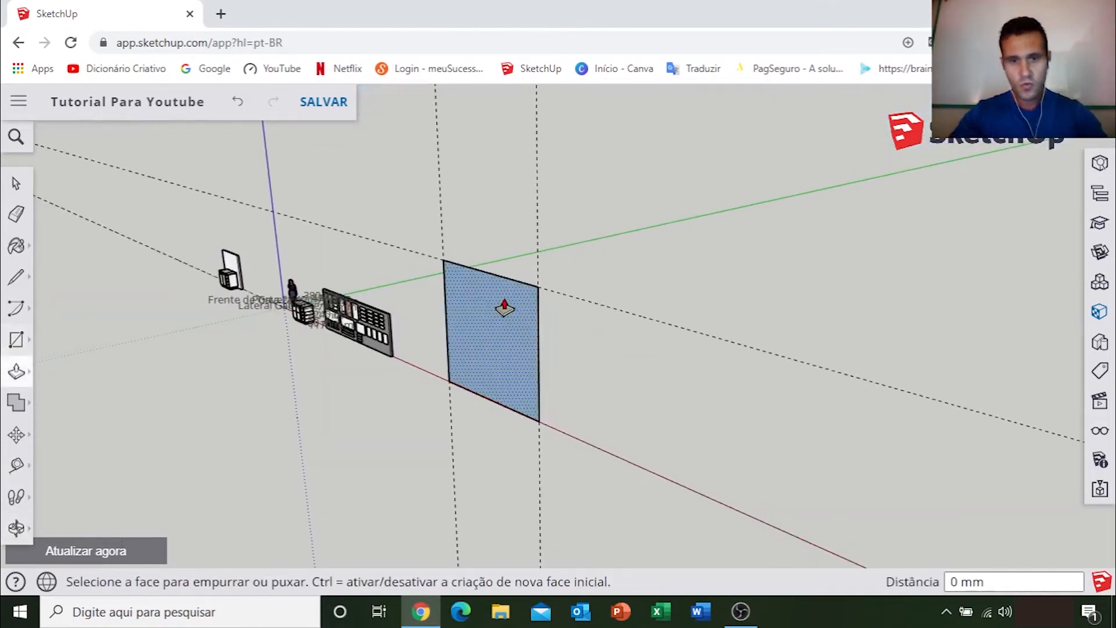
{"action": "scroll", "coordinate": [508, 317], "scroll_direction": "up", "scroll_amount": 5}
{"action": "left_click", "coordinate": [516, 324]}
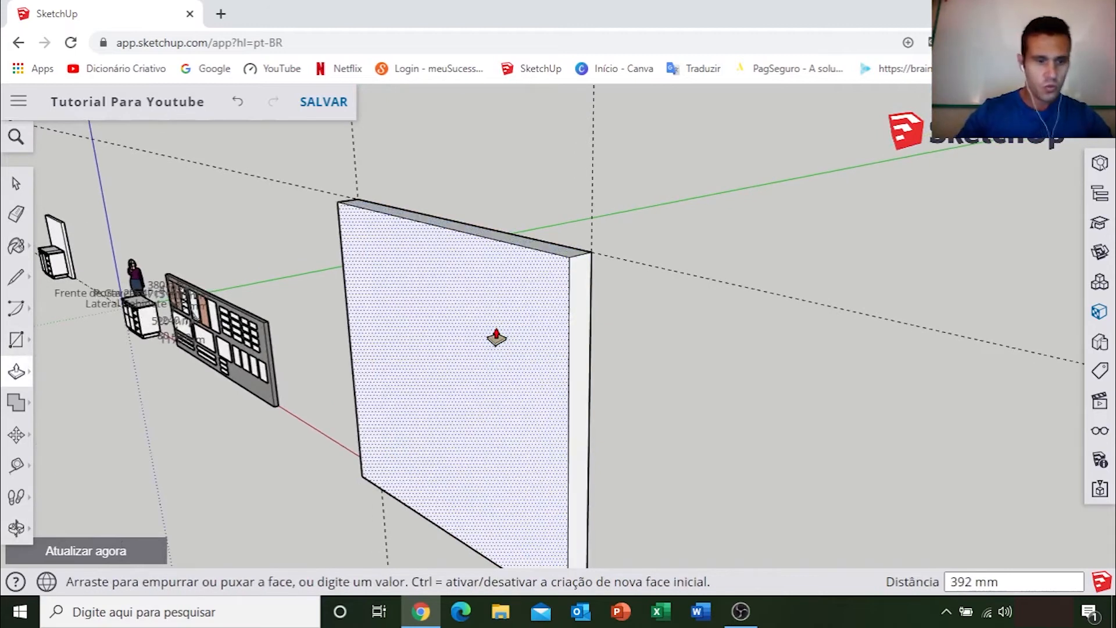
{"action": "key", "text": "Return"}
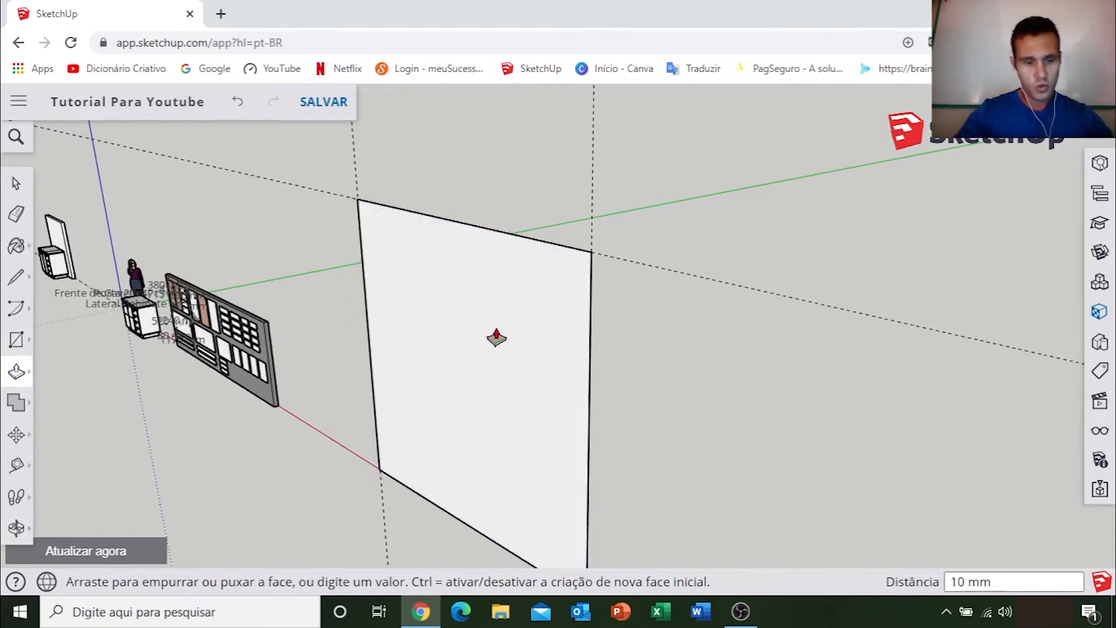
{"action": "key", "text": "ctrl+z"}
Step: Try a thicker Push/Pull extrusion of the same face, and undo it after checking the thickness
{"action": "left_click", "coordinate": [510, 330]}
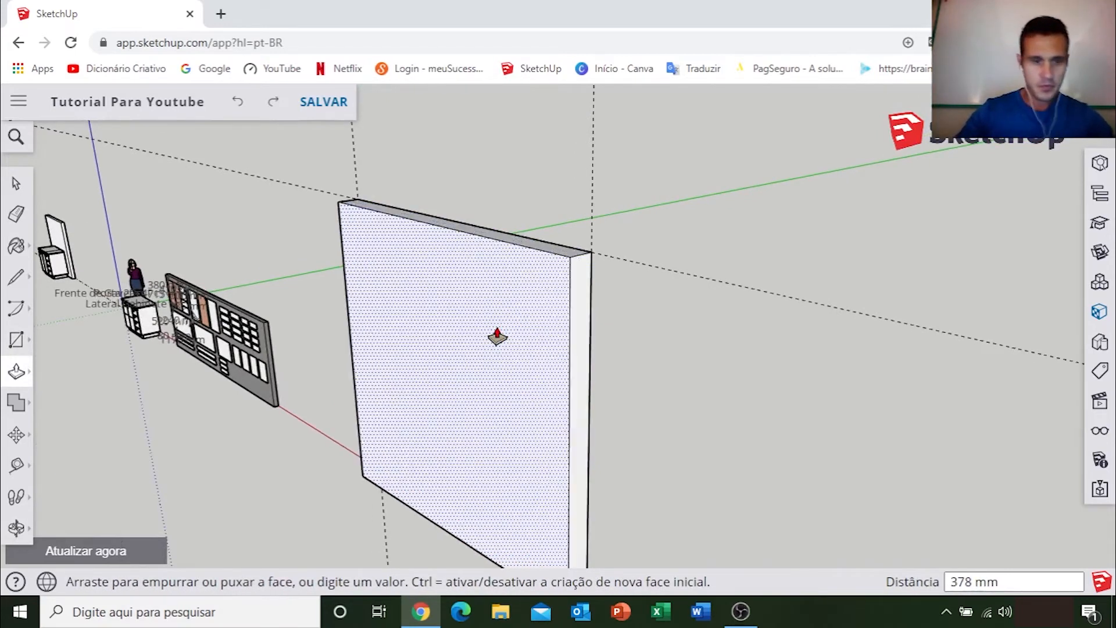
{"action": "key", "text": "Return"}
{"action": "key", "text": "space"}
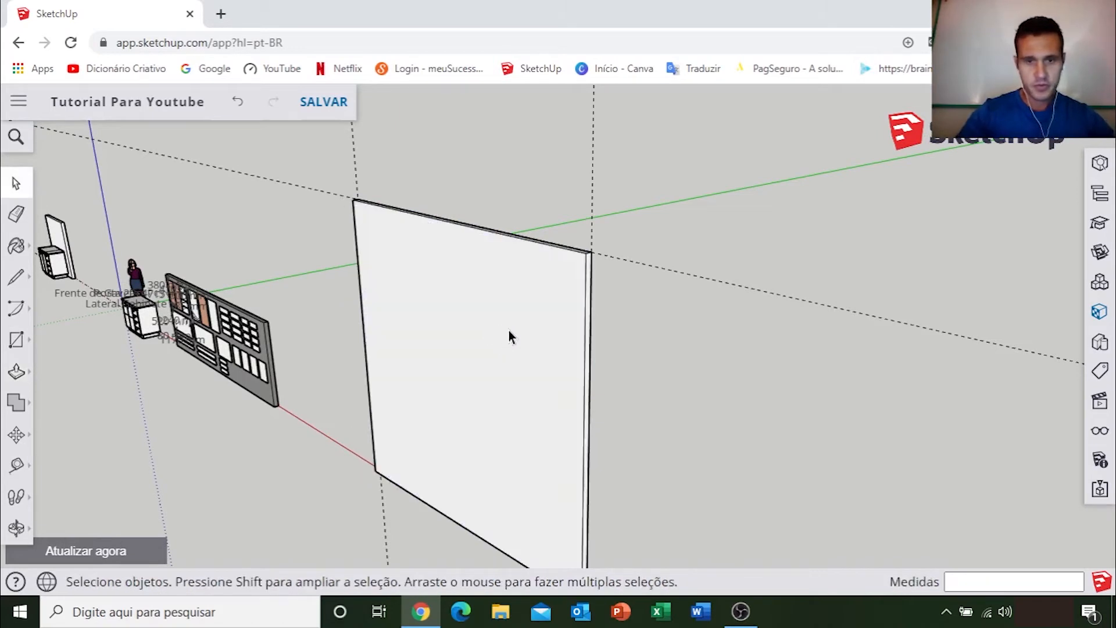
{"action": "scroll", "coordinate": [512, 326], "scroll_direction": "up", "scroll_amount": 3}
{"action": "scroll", "coordinate": [555, 302], "scroll_direction": "down", "scroll_amount": 2}
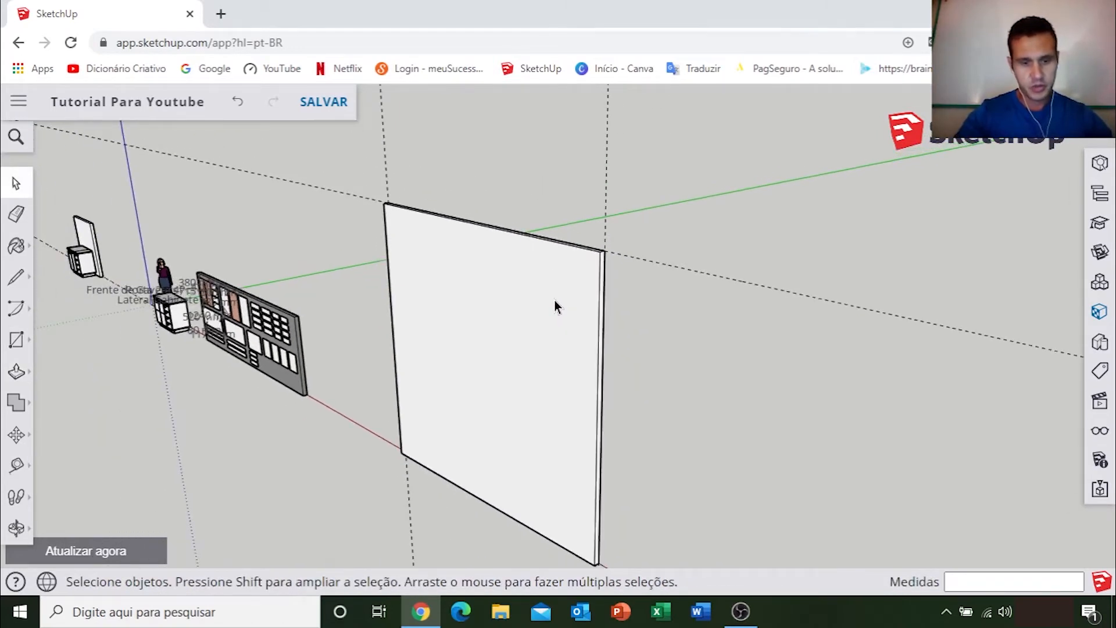
{"action": "key", "text": "ctrl+z"}
Step: Extrude the rectangle's face 300 mm with Push/Pull to form a wall
{"action": "key", "text": "p"}
{"action": "scroll", "coordinate": [554, 303], "scroll_direction": "up", "scroll_amount": 2}
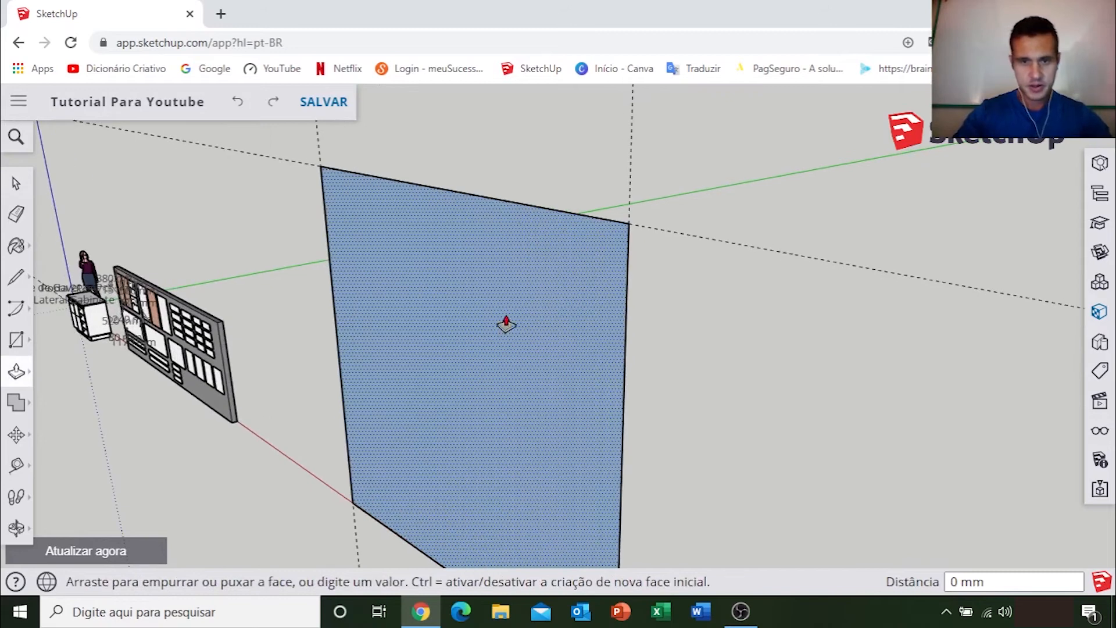
{"action": "left_click", "coordinate": [532, 317]}
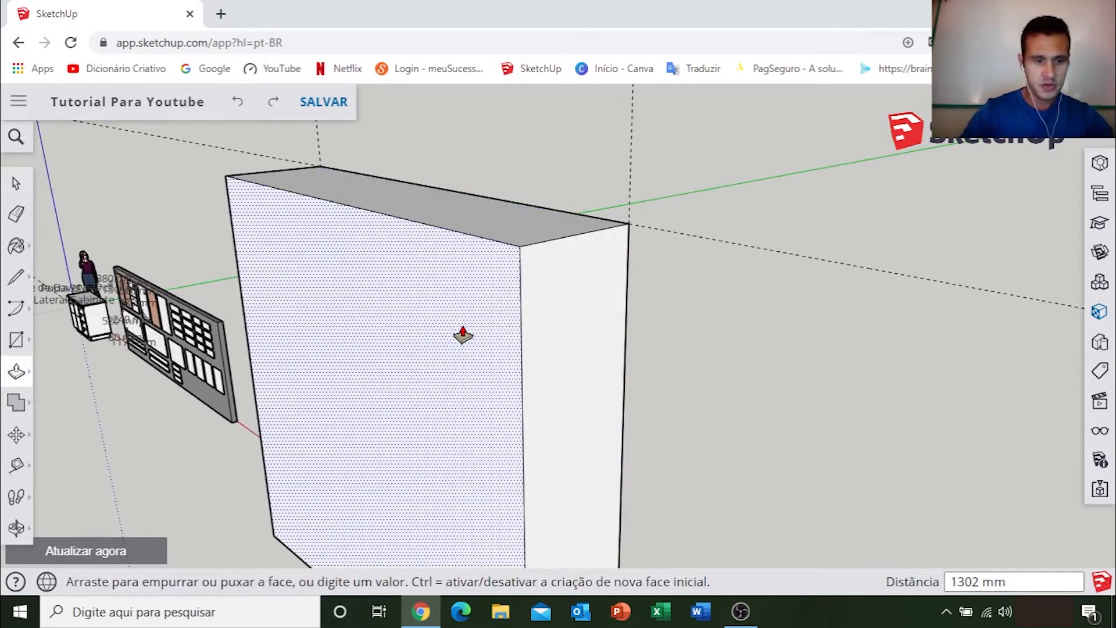
{"action": "type", "text": "300"}
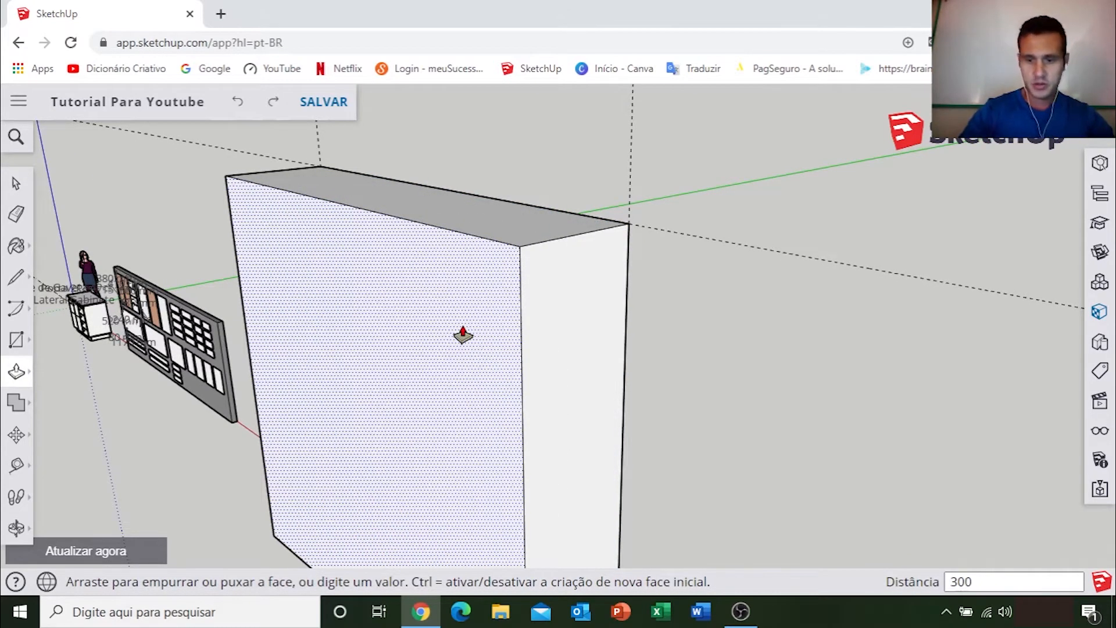
{"action": "key", "text": "Return"}
{"action": "key", "text": "space"}
{"action": "scroll", "coordinate": [493, 332], "scroll_direction": "down", "scroll_amount": 3}
{"action": "mouse_move", "coordinate": [456, 356]}
{"action": "middle_mouse_down"}
{"action": "mouse_move", "coordinate": [912, 278]}
{"action": "mouse_move", "coordinate": [815, 352]}
{"action": "middle_mouse_up"}
{"action": "middle_click_drag", "start_coordinate": [815, 352], "coordinate": [615, 462], "text": "shift"}
{"action": "scroll", "coordinate": [336, 314], "scroll_direction": "up", "scroll_amount": 5}
{"action": "mouse_move", "coordinate": [364, 303]}
{"action": "middle_mouse_down", "text": "shift"}
{"action": "mouse_move", "coordinate": [375, 301]}
{"action": "mouse_move", "coordinate": [125, 277]}
{"action": "middle_mouse_up", "text": "shift"}
{"action": "scroll", "coordinate": [524, 281], "scroll_direction": "down", "scroll_amount": 5}
{"action": "mouse_move", "coordinate": [525, 281]}
{"action": "middle_mouse_down"}
{"action": "mouse_move", "coordinate": [348, 311]}
{"action": "mouse_move", "coordinate": [151, 256]}
{"action": "middle_mouse_up"}
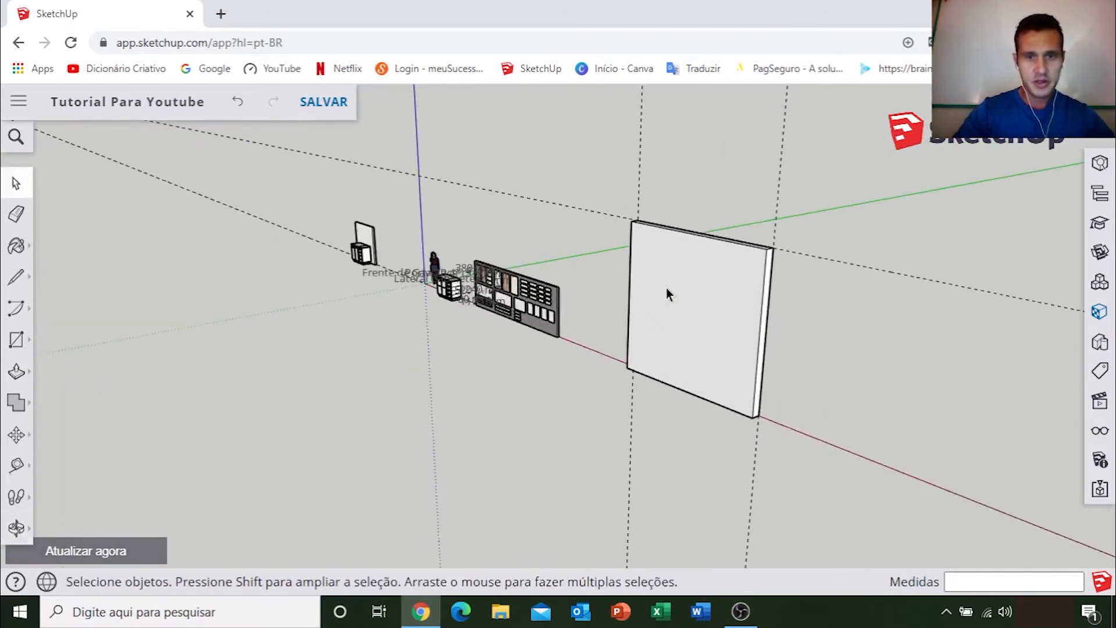
Step: Turn the whole wall block into a group and deselect it
{"action": "scroll", "coordinate": [631, 287], "scroll_direction": "up", "scroll_amount": 2}
{"action": "middle_click_drag", "start_coordinate": [705, 294], "coordinate": [558, 308]}
{"action": "scroll", "coordinate": [601, 286], "scroll_direction": "up", "scroll_amount": 3}
{"action": "left_click", "coordinate": [600, 271]}
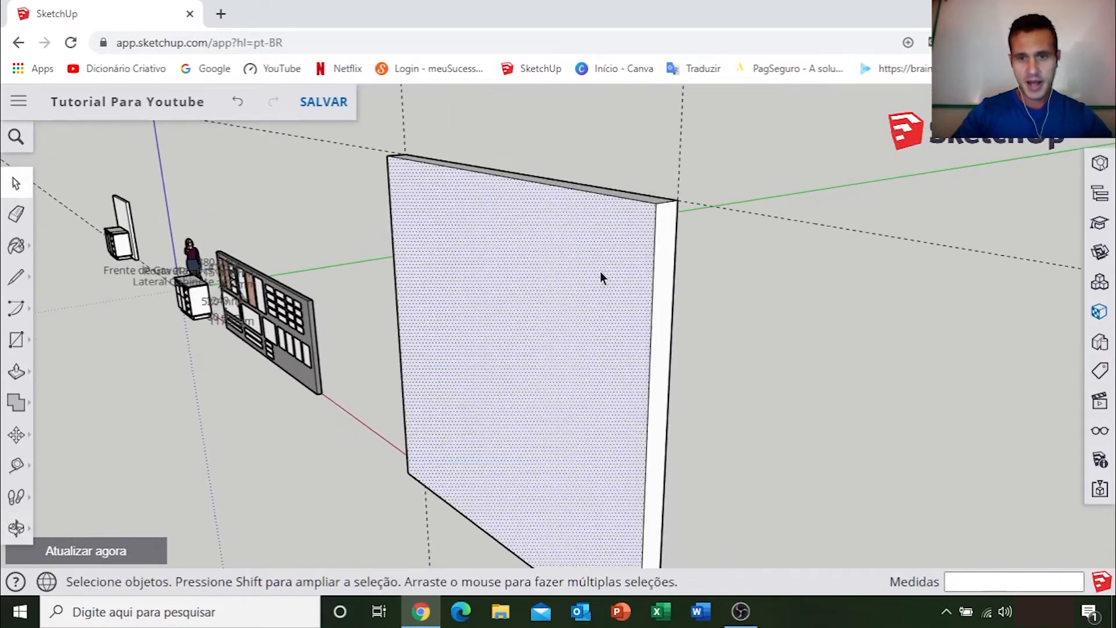
{"action": "right_click", "coordinate": [600, 271]}
{"action": "left_click", "coordinate": [636, 381]}
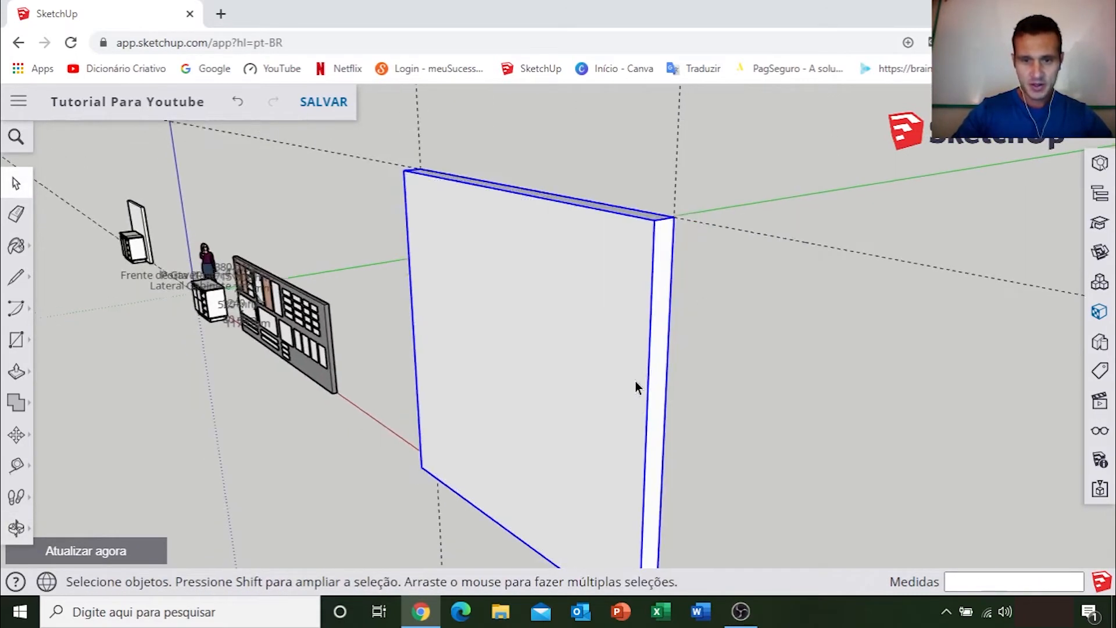
{"action": "scroll", "coordinate": [636, 381], "scroll_direction": "down", "scroll_amount": 2}
{"action": "middle_click_drag", "start_coordinate": [605, 381], "coordinate": [590, 333]}
{"action": "left_click", "coordinate": [756, 314]}
{"action": "middle_click_drag", "start_coordinate": [756, 314], "coordinate": [507, 389]}
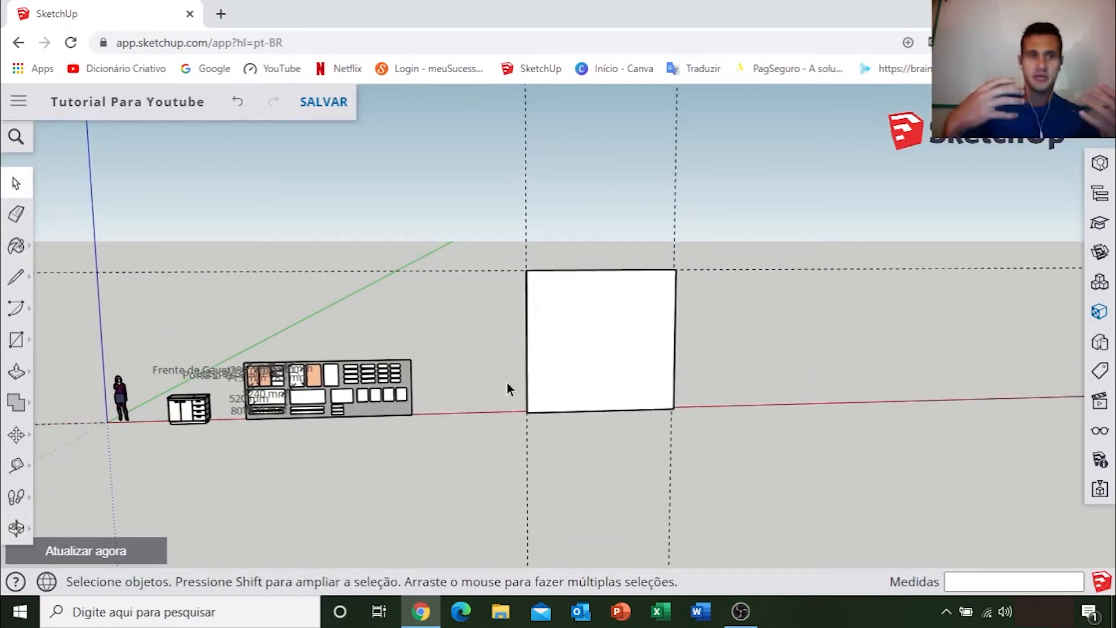
{"action": "middle_click_drag", "start_coordinate": [631, 363], "coordinate": [489, 378]}
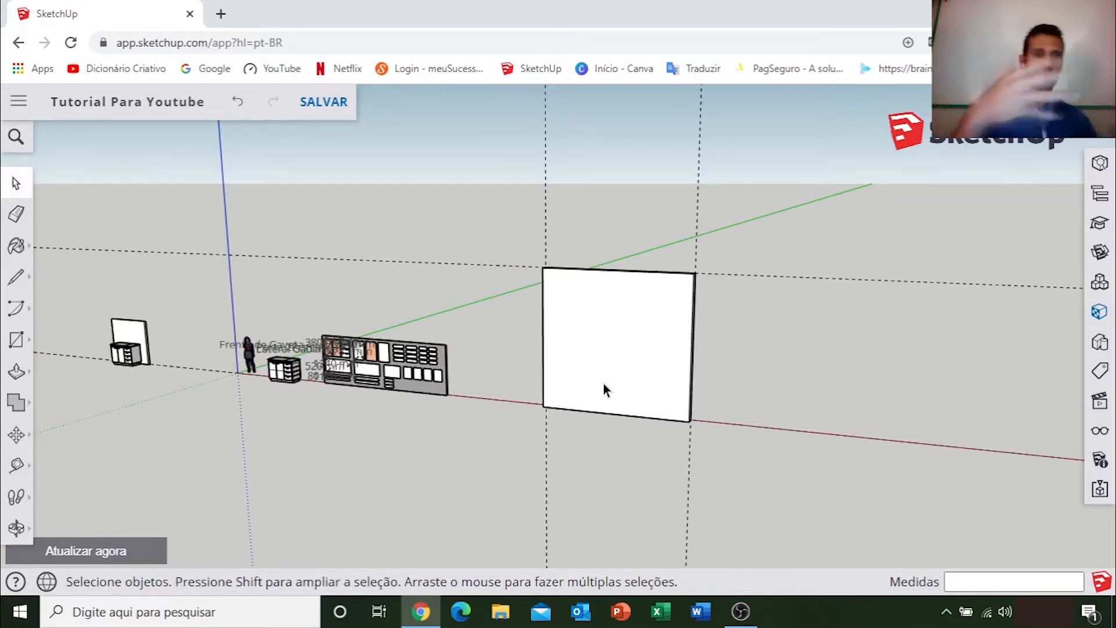
{"action": "scroll", "coordinate": [605, 387], "scroll_direction": "up", "scroll_amount": 2}
{"action": "middle_click_drag", "start_coordinate": [603, 388], "coordinate": [704, 296]}
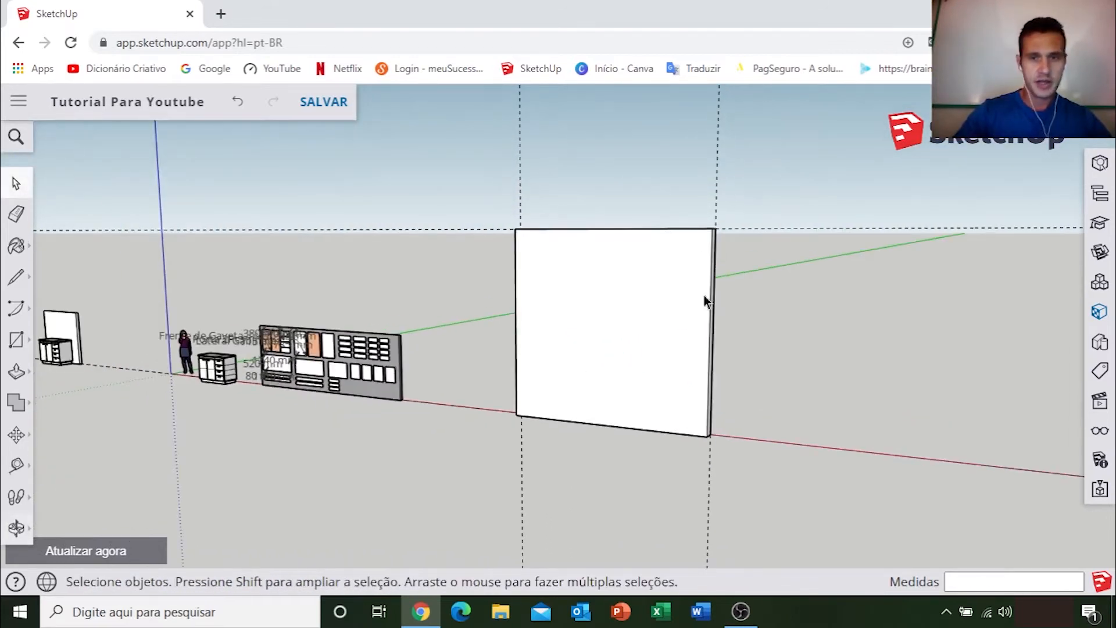
{"action": "middle_click_drag", "start_coordinate": [670, 367], "coordinate": [622, 260]}
Step: Open the wall group and draw a diagonal line across its front face from the lower-left corner to the upper-right corner
{"action": "left_click", "coordinate": [624, 256]}
{"action": "double_click", "coordinate": [624, 253]}
{"action": "middle_click_drag", "start_coordinate": [862, 315], "coordinate": [767, 321]}
{"action": "scroll", "coordinate": [653, 330], "scroll_direction": "up", "scroll_amount": 1}
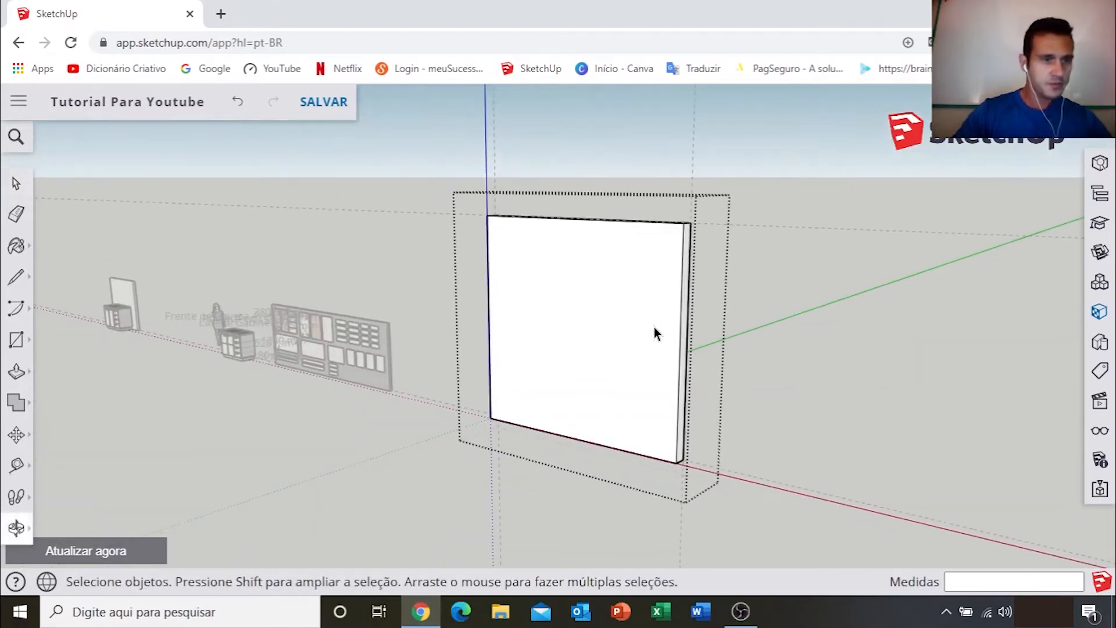
{"action": "left_click", "coordinate": [18, 280]}
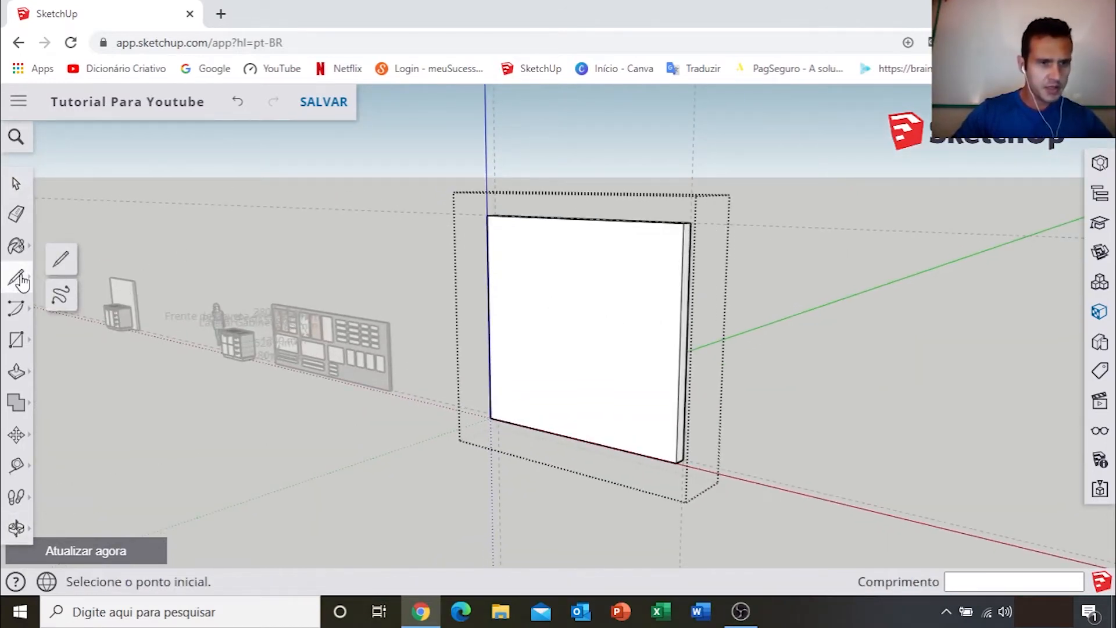
{"action": "middle_click_drag", "start_coordinate": [431, 286], "coordinate": [608, 369]}
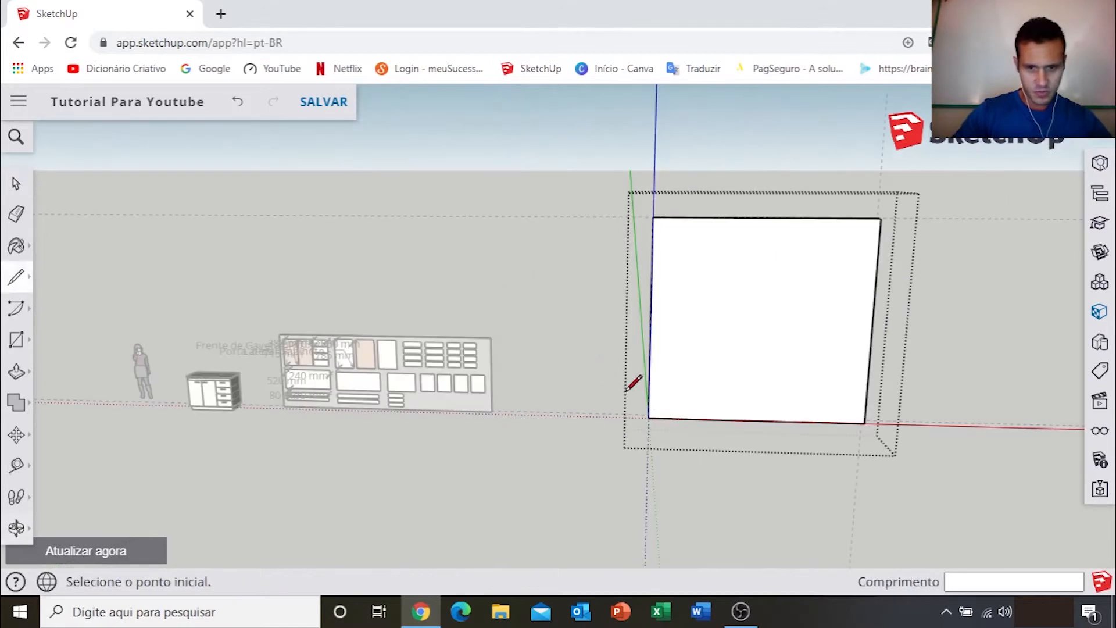
{"action": "scroll", "coordinate": [662, 410], "scroll_direction": "up", "scroll_amount": 4}
{"action": "left_click", "coordinate": [630, 418]}
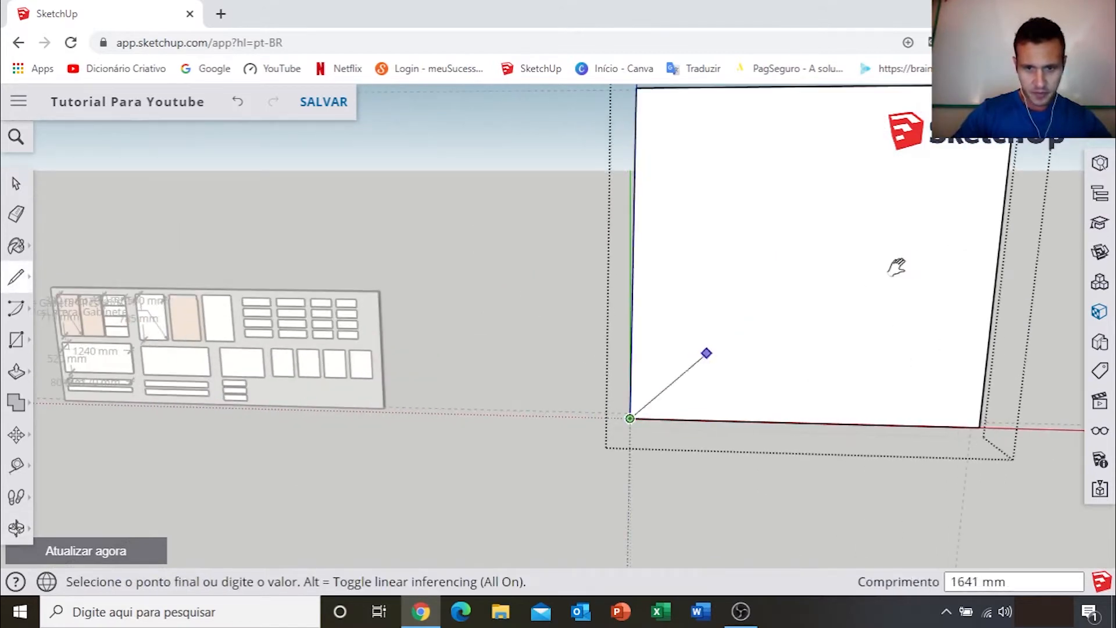
{"action": "scroll", "coordinate": [909, 257], "scroll_direction": "down", "scroll_amount": 3}
{"action": "middle_click_drag", "start_coordinate": [910, 257], "coordinate": [723, 356]}
{"action": "left_click", "coordinate": [809, 207]}
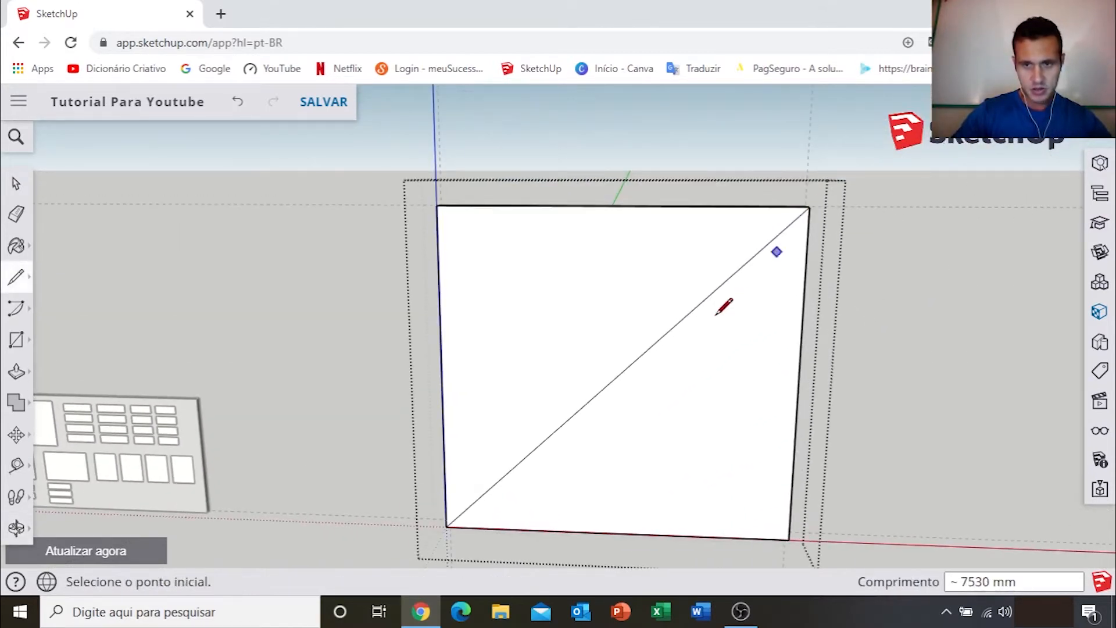
Step: Push the upper-left triangular half of the front face back through the wall's full thickness to cut it away
{"action": "scroll", "coordinate": [610, 326], "scroll_direction": "down", "scroll_amount": 3}
{"action": "middle_click_drag", "start_coordinate": [610, 327], "coordinate": [653, 357]}
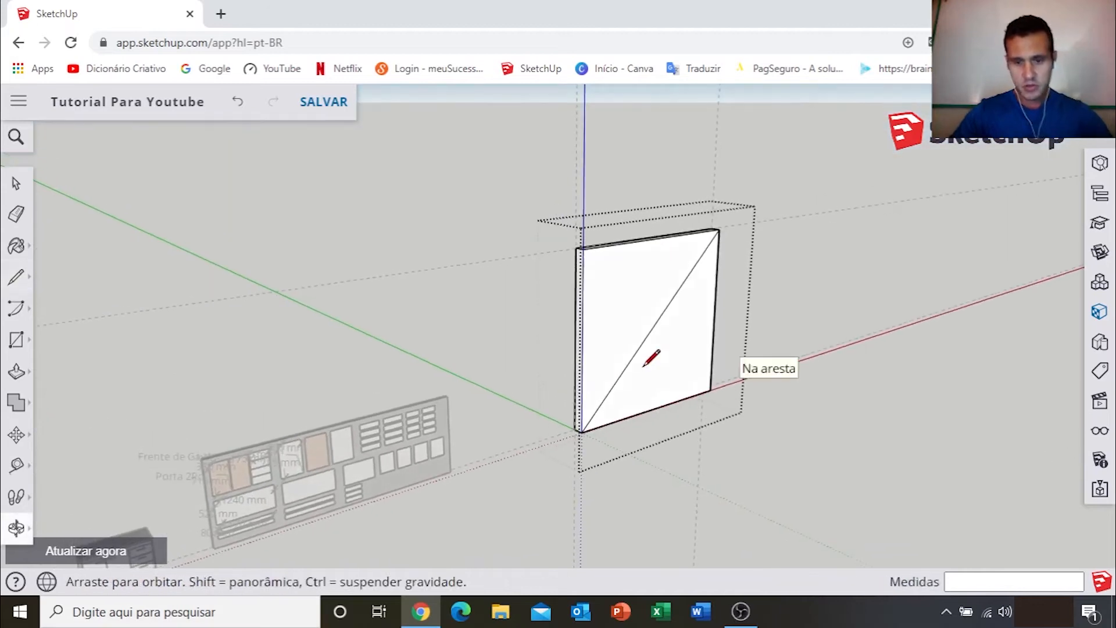
{"action": "key", "text": "p"}
{"action": "scroll", "coordinate": [643, 337], "scroll_direction": "up", "scroll_amount": 3}
{"action": "left_click", "coordinate": [642, 296]}
{"action": "left_click", "coordinate": [592, 242]}
{"action": "key", "text": "space"}
Step: Reopen the wall group and try Push/Pull on the remaining triangular face
{"action": "scroll", "coordinate": [871, 309], "scroll_direction": "down", "scroll_amount": 3}
{"action": "middle_click_drag", "start_coordinate": [865, 385], "coordinate": [700, 363]}
{"action": "scroll", "coordinate": [704, 366], "scroll_direction": "down", "scroll_amount": 3}
{"action": "middle_click_drag", "start_coordinate": [726, 417], "coordinate": [668, 418], "text": "shift"}
{"action": "scroll", "coordinate": [682, 401], "scroll_direction": "up", "scroll_amount": 3}
{"action": "left_click", "coordinate": [681, 398]}
{"action": "double_click", "coordinate": [680, 399]}
{"action": "key", "text": "p"}
{"action": "left_click", "coordinate": [668, 433]}
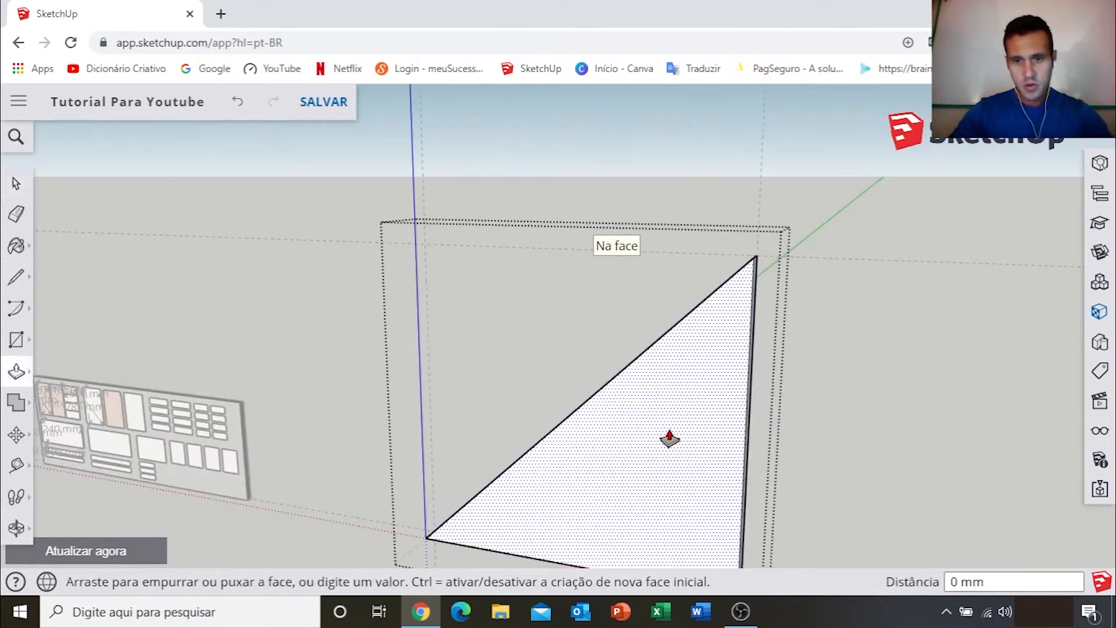
{"action": "key", "text": "Escape"}
{"action": "key", "text": "space"}
{"action": "scroll", "coordinate": [676, 428], "scroll_direction": "down", "scroll_amount": 2}
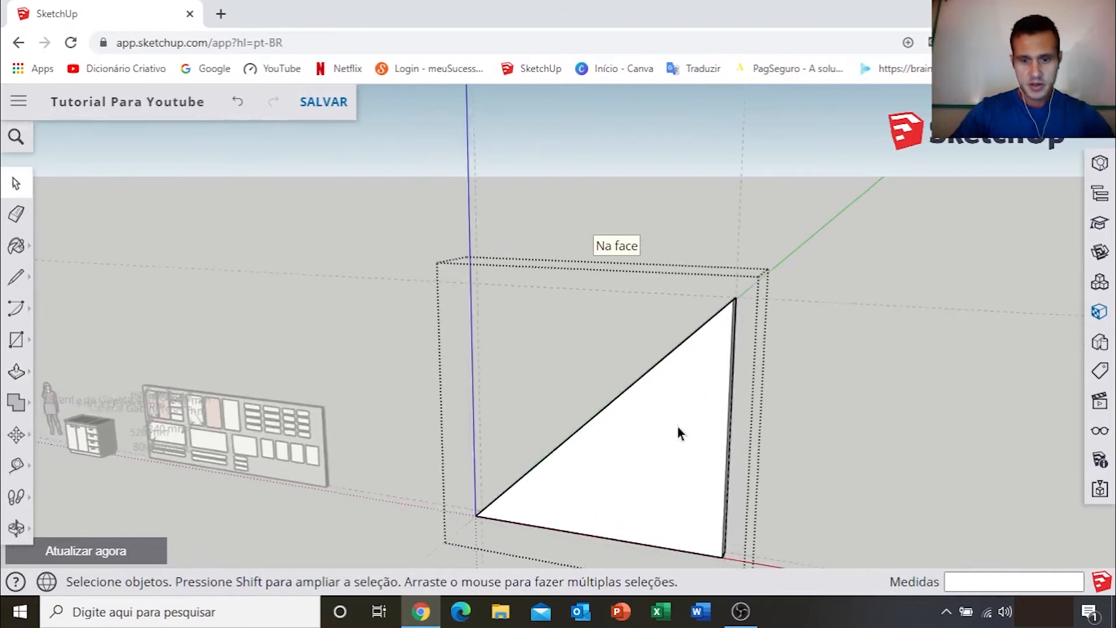
{"action": "scroll", "coordinate": [678, 431], "scroll_direction": "up", "scroll_amount": 2}
{"action": "key", "text": "p"}
{"action": "left_click", "coordinate": [667, 421]}
{"action": "key", "text": "Escape"}
{"action": "key", "text": "space"}
{"action": "scroll", "coordinate": [721, 410], "scroll_direction": "down", "scroll_amount": 3}
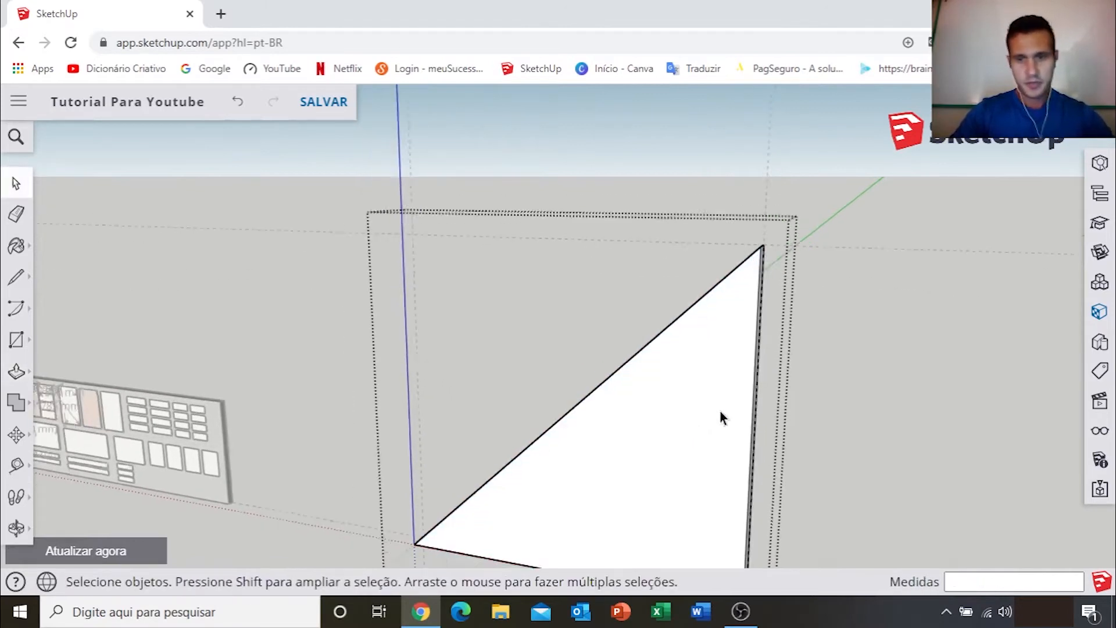
{"action": "middle_click_drag", "start_coordinate": [847, 375], "coordinate": [721, 398]}
{"action": "scroll", "coordinate": [755, 393], "scroll_direction": "down", "scroll_amount": 2}
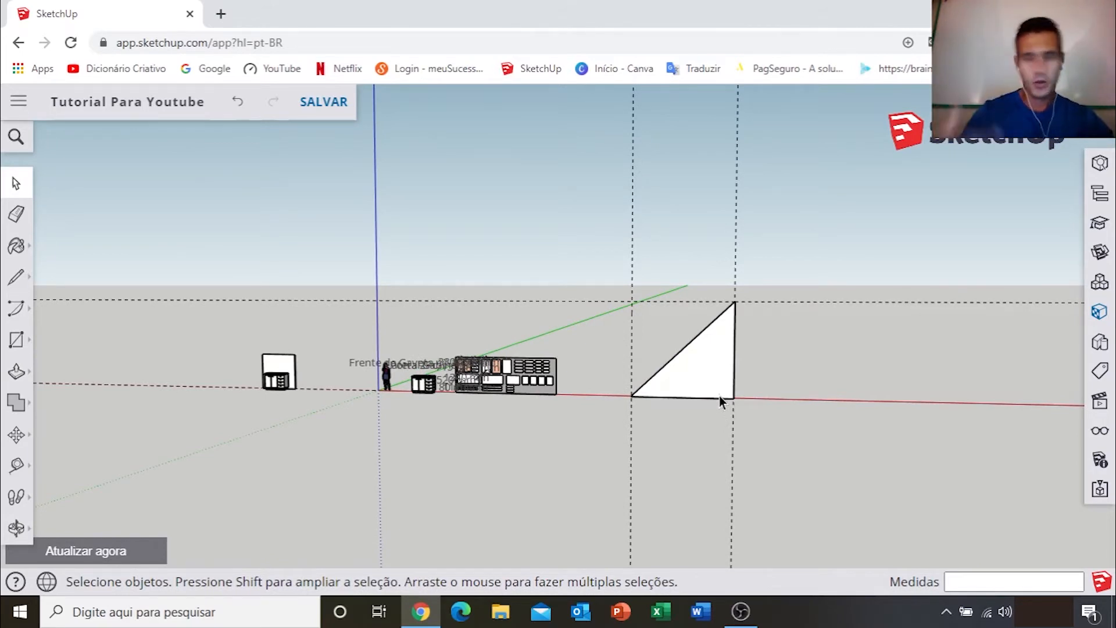
{"action": "middle_click_drag", "start_coordinate": [720, 395], "coordinate": [700, 383]}
{"action": "scroll", "coordinate": [727, 401], "scroll_direction": "down", "scroll_amount": 5}
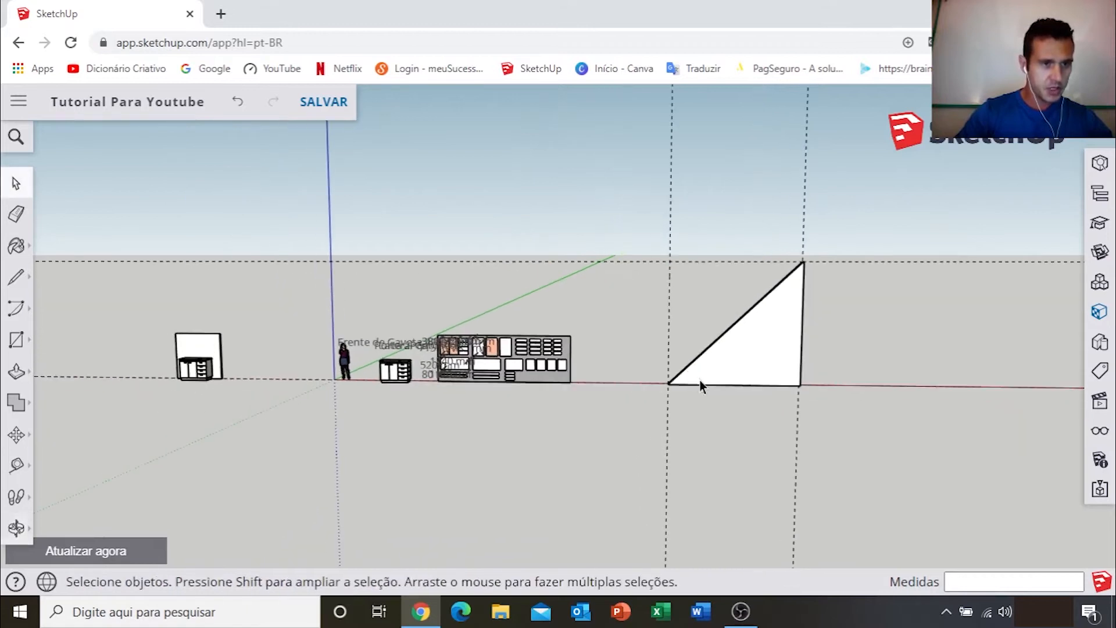
{"action": "left_click", "coordinate": [16, 312]}
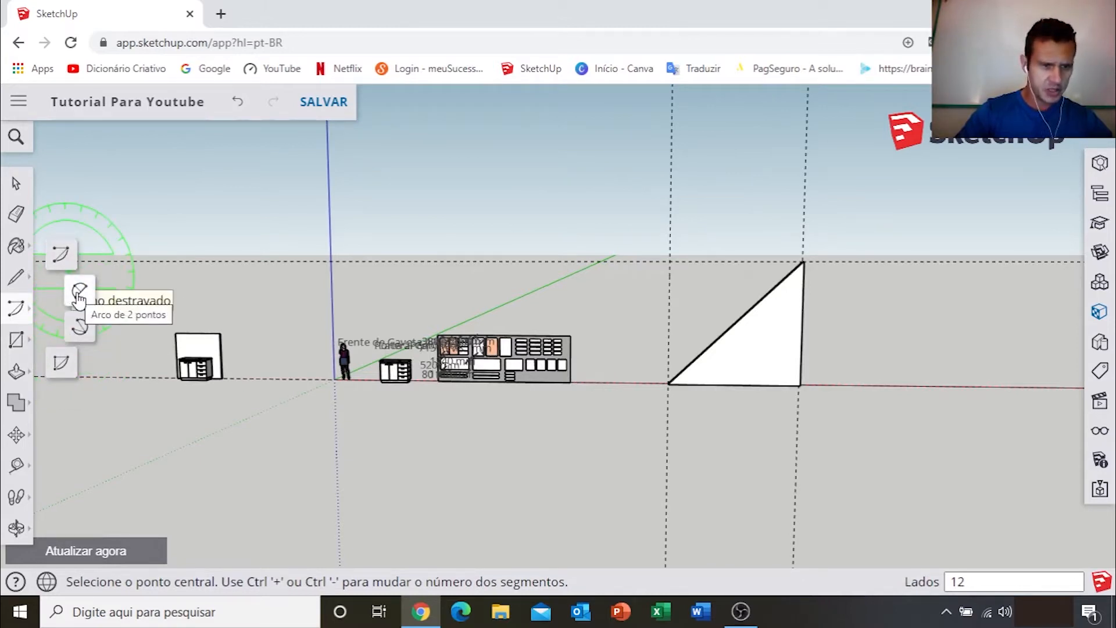
{"action": "key", "text": "space"}
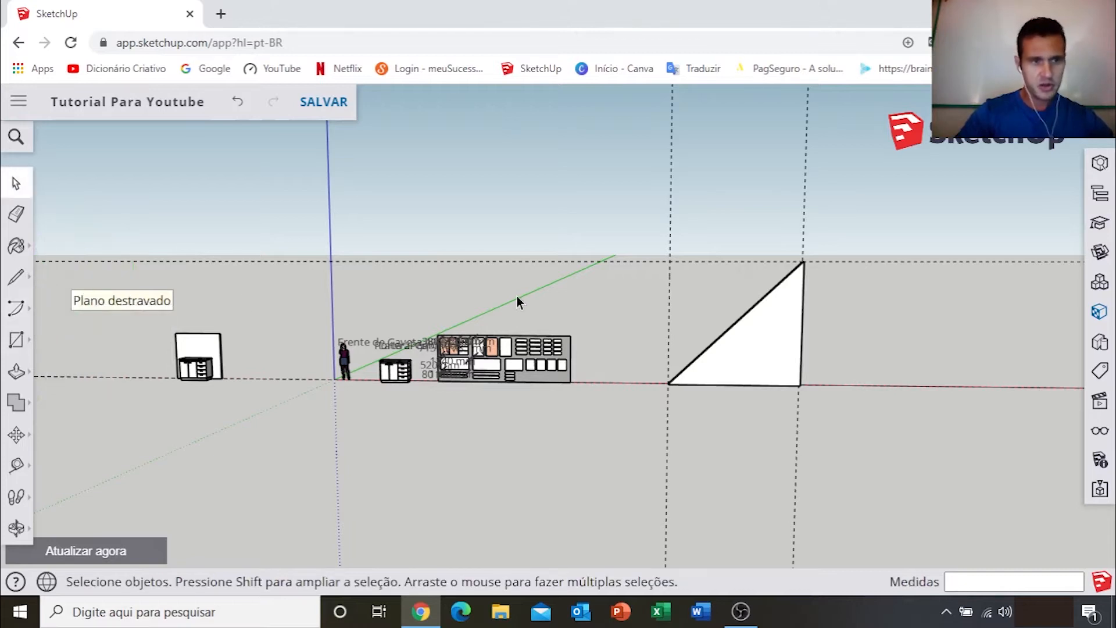
Step: Draw a wide rectangle on the ground to the right of the triangular wall, in front of the red axis
{"action": "scroll", "coordinate": [603, 297], "scroll_direction": "down", "scroll_amount": 5}
{"action": "middle_click_drag", "start_coordinate": [602, 297], "coordinate": [601, 386]}
{"action": "key", "text": "r"}
{"action": "left_click", "coordinate": [551, 388]}
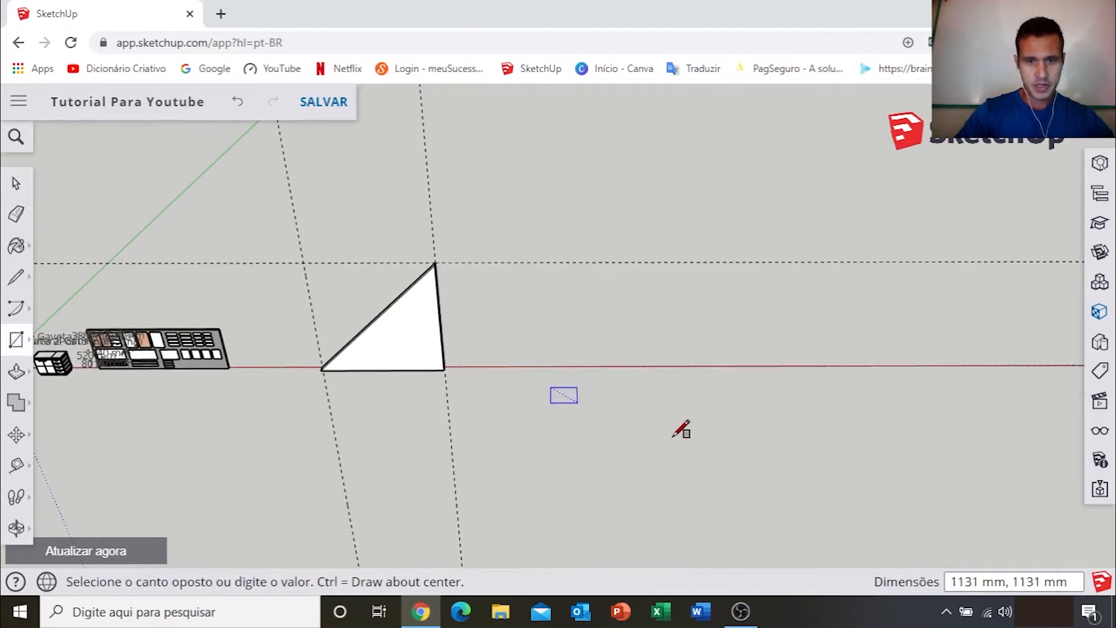
{"action": "left_click", "coordinate": [718, 439]}
Step: Extrude the ground rectangle upward 300 mm with Push/Pull to form a slab
{"action": "scroll", "coordinate": [628, 431], "scroll_direction": "up", "scroll_amount": 3}
{"action": "key", "text": "p"}
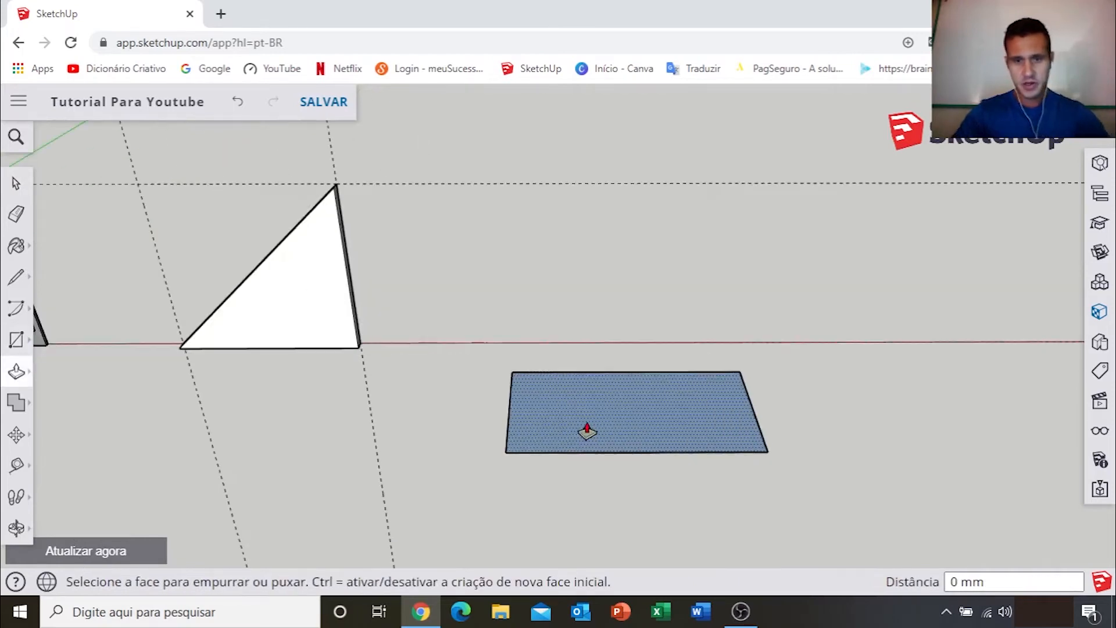
{"action": "left_click", "coordinate": [553, 428]}
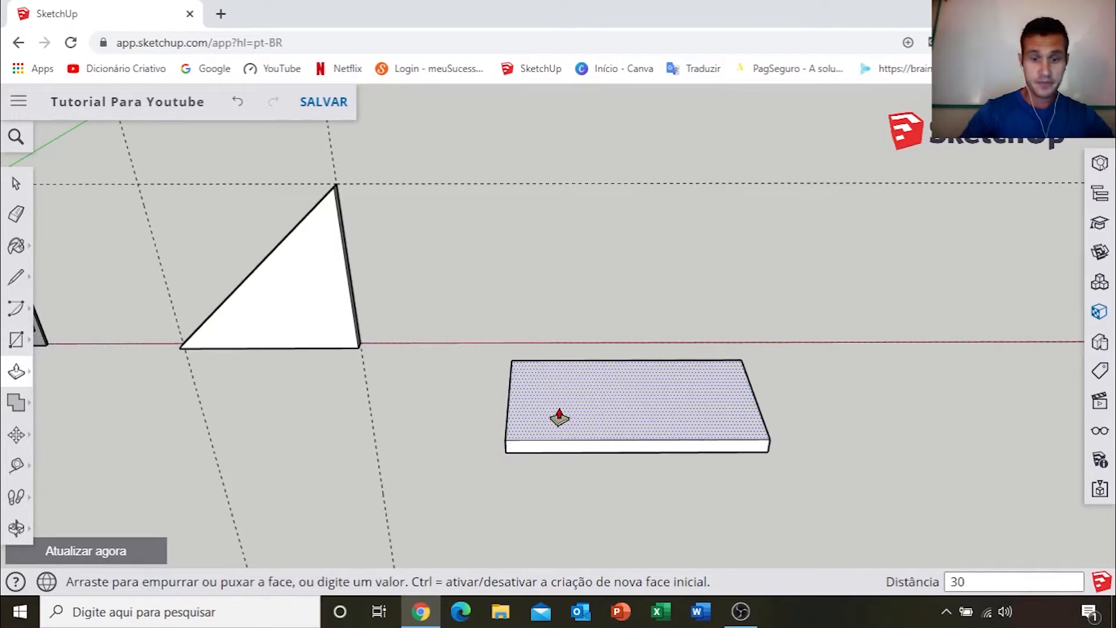
{"action": "left_click", "coordinate": [560, 417]}
{"action": "key", "text": "space"}
Step: Select the whole slab with all its faces and edges and turn it into a group
{"action": "scroll", "coordinate": [617, 424], "scroll_direction": "up", "scroll_amount": 2}
{"action": "triple_click", "coordinate": [624, 413]}
{"action": "right_click", "coordinate": [626, 413]}
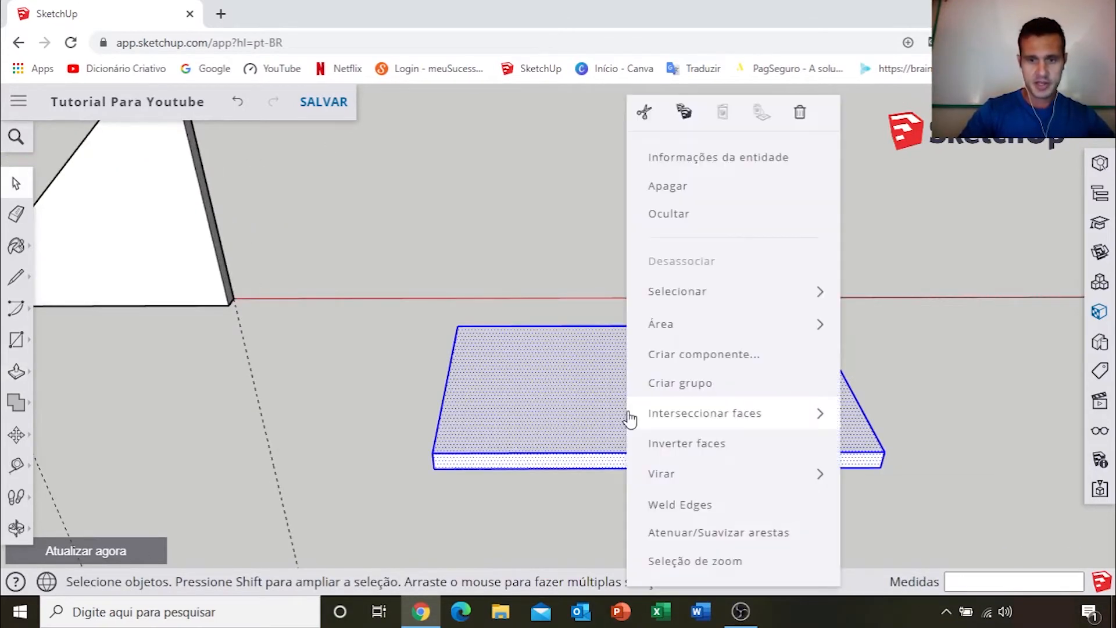
{"action": "left_click", "coordinate": [695, 383]}
Step: Move the slab group back so that it lies across the red axis beside the triangular wall
{"action": "scroll", "coordinate": [694, 384], "scroll_direction": "down", "scroll_amount": 2}
{"action": "middle_click_drag", "start_coordinate": [694, 385], "coordinate": [627, 404]}
{"action": "key", "text": "m"}
{"action": "left_click", "coordinate": [636, 385]}
{"action": "left_click", "coordinate": [643, 299]}
{"action": "key", "text": "space"}
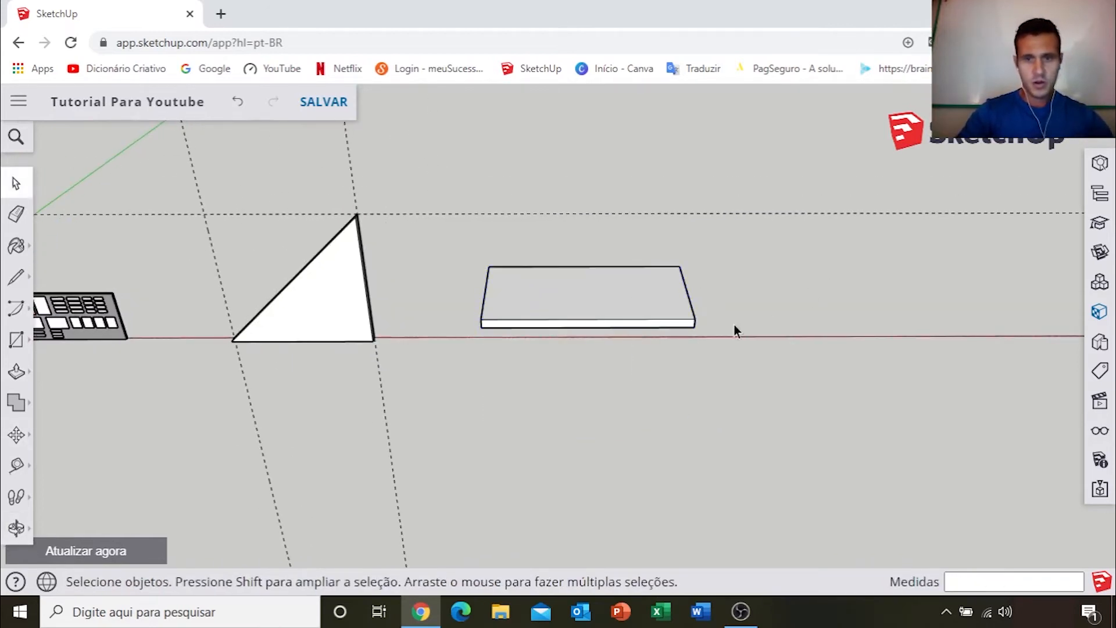
Step: Place a Tape Measure guide on the slab's top face, 800 mm inward from its front long edge
{"action": "key", "text": "o"}
{"action": "left_click_drag", "start_coordinate": [735, 326], "coordinate": [423, 331]}
{"action": "scroll", "coordinate": [511, 310], "scroll_direction": "up", "scroll_amount": 4}
{"action": "middle_click_drag", "start_coordinate": [514, 311], "coordinate": [649, 388], "text": "shift"}
{"action": "scroll", "coordinate": [745, 365], "scroll_direction": "down", "scroll_amount": 3}
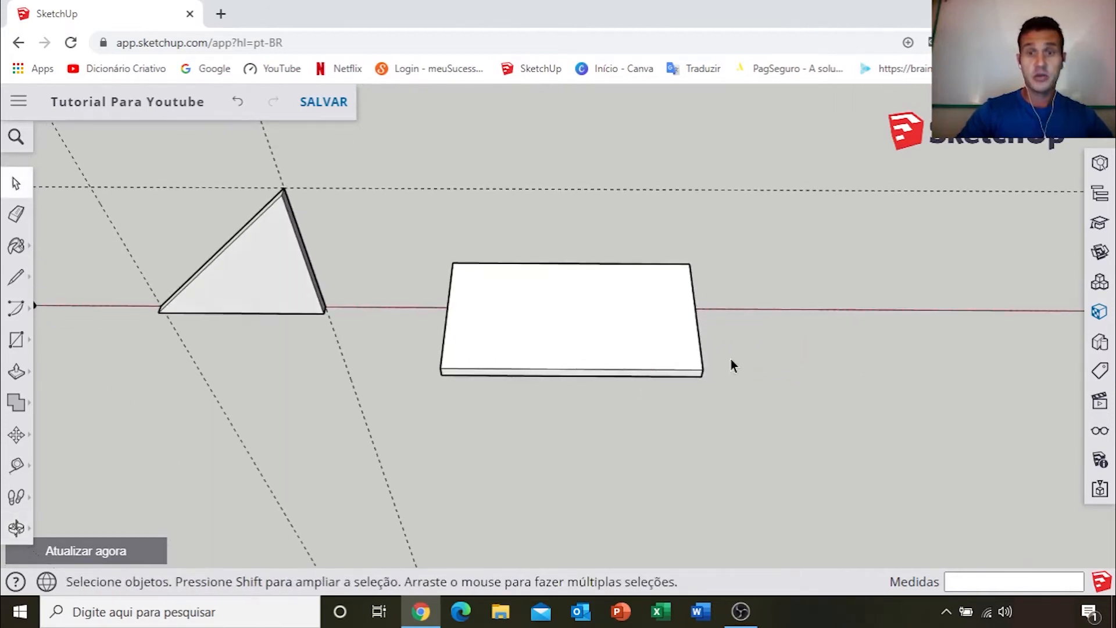
{"action": "scroll", "coordinate": [703, 369], "scroll_direction": "up", "scroll_amount": 5}
{"action": "middle_click_drag", "start_coordinate": [704, 368], "coordinate": [733, 322]}
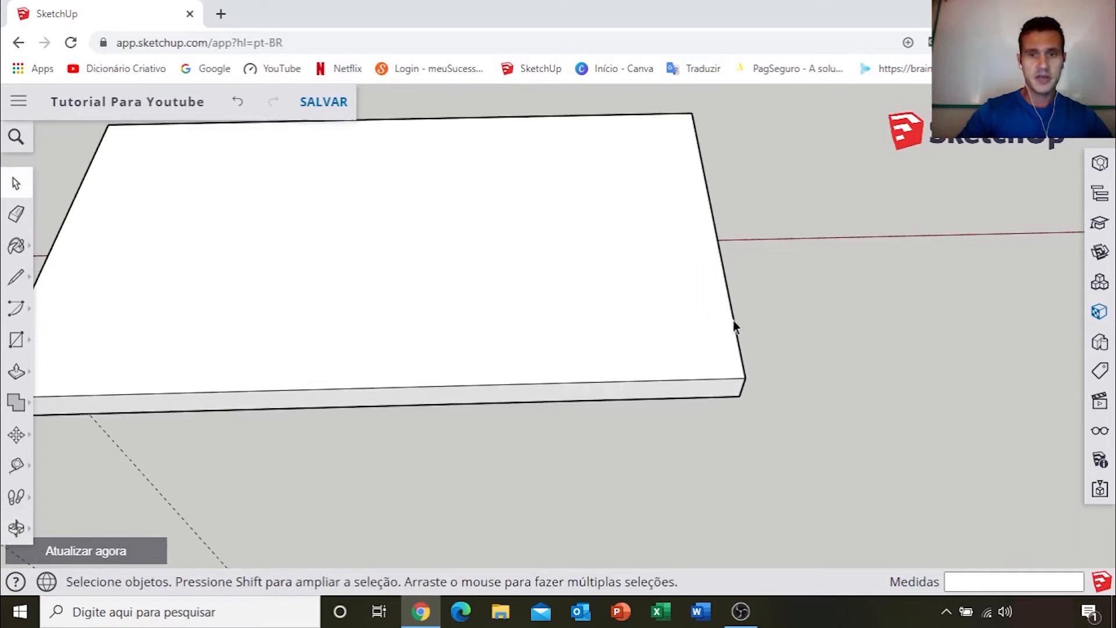
{"action": "middle_click_drag", "start_coordinate": [736, 305], "coordinate": [519, 370]}
{"action": "key", "text": "t"}
{"action": "scroll", "coordinate": [521, 370], "scroll_direction": "up", "scroll_amount": 3}
{"action": "middle_click_drag", "start_coordinate": [638, 351], "coordinate": [301, 372]}
{"action": "middle_click_drag", "start_coordinate": [468, 370], "coordinate": [481, 349], "text": "shift"}
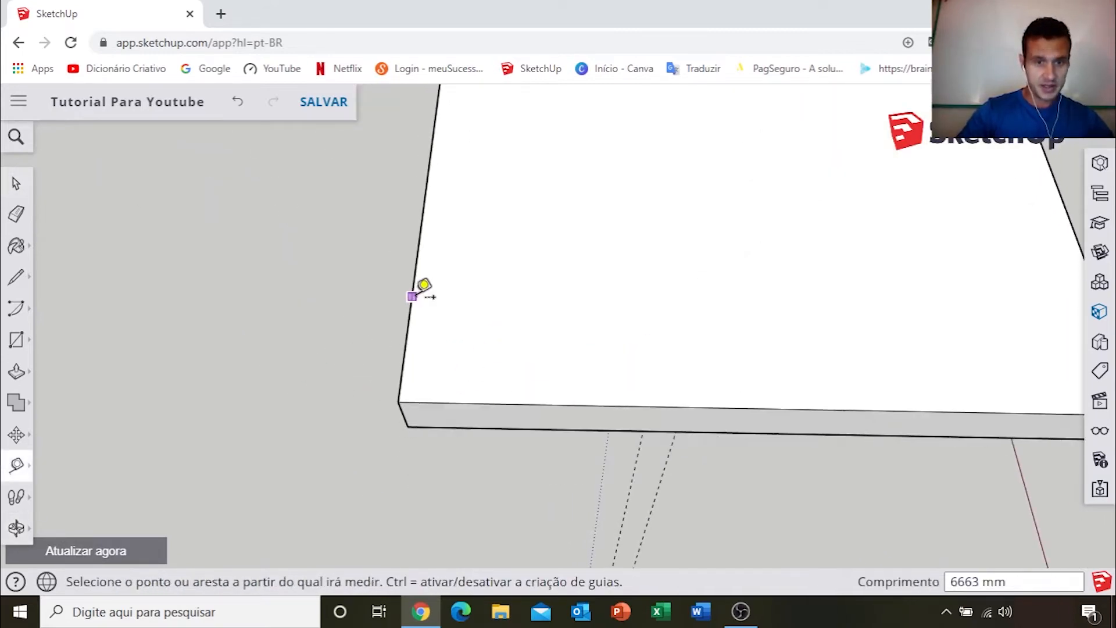
{"action": "left_click", "coordinate": [412, 297]}
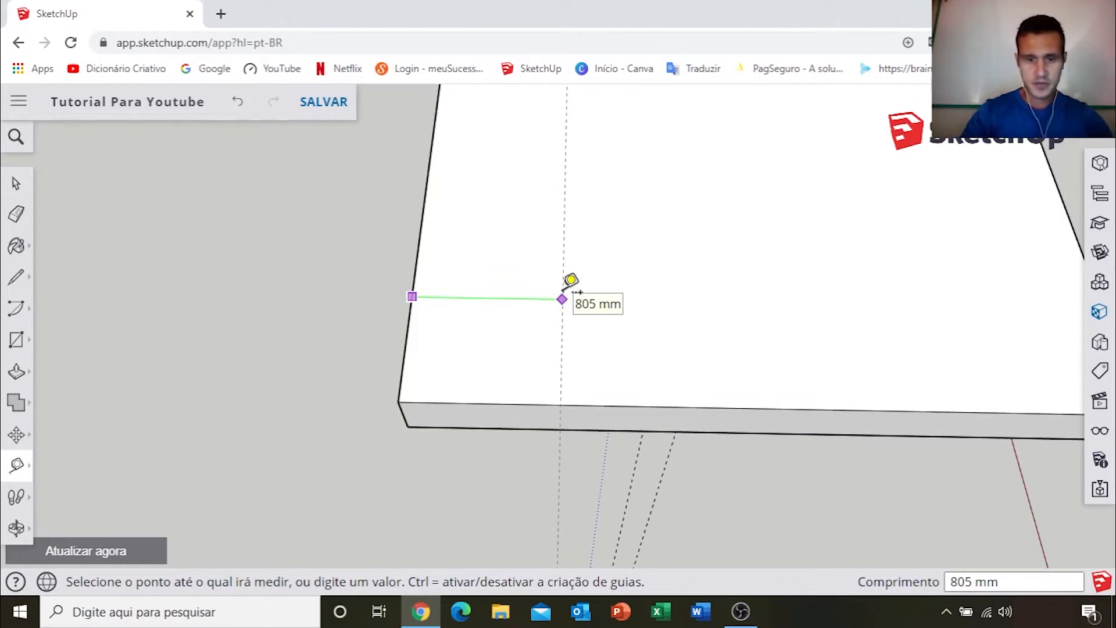
{"action": "type", "text": "800"}
{"action": "key", "text": "Return"}
Step: Place a second guide on the slab's top face, 800 mm inward from its right short edge
{"action": "middle_click_drag", "start_coordinate": [583, 278], "coordinate": [705, 285]}
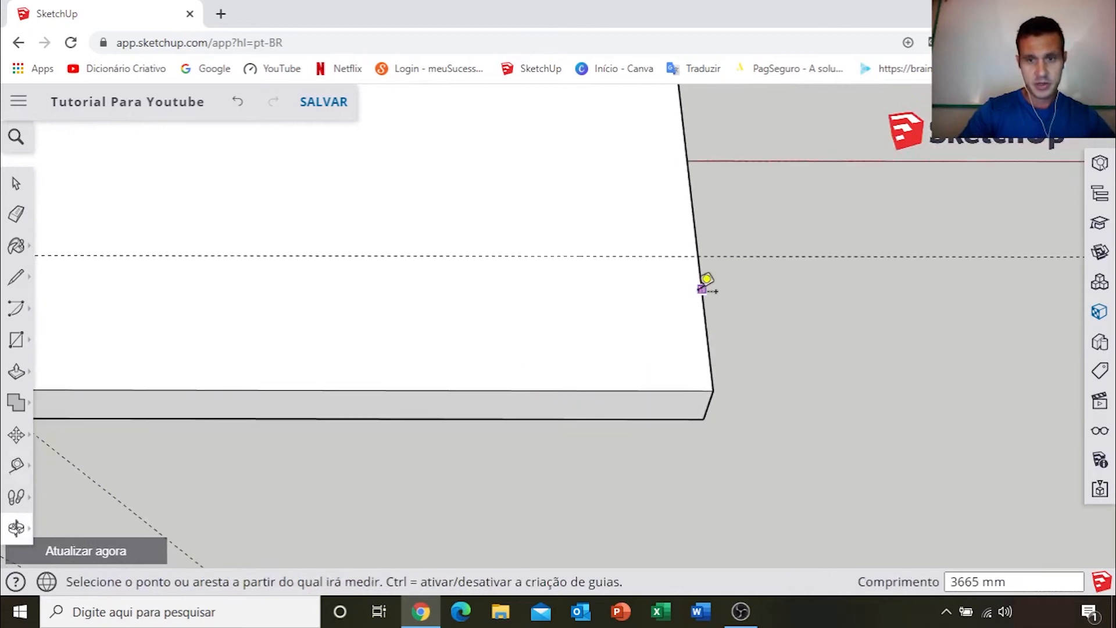
{"action": "left_click", "coordinate": [702, 296]}
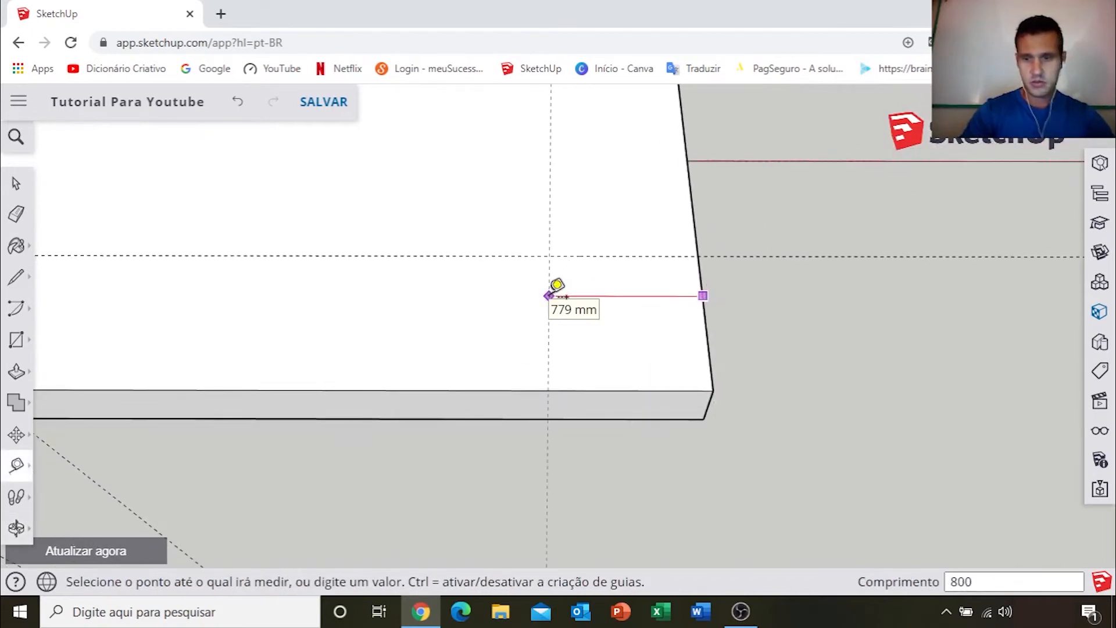
{"action": "key", "text": "space"}
Step: Open the slab group and draw a 2-point arc of 800 mm radius across the front-right corner, tangent between the guide-edge intersections
{"action": "middle_click_drag", "start_coordinate": [548, 304], "coordinate": [418, 252]}
{"action": "left_click", "coordinate": [421, 217]}
{"action": "scroll", "coordinate": [423, 223], "scroll_direction": "down", "scroll_amount": 8}
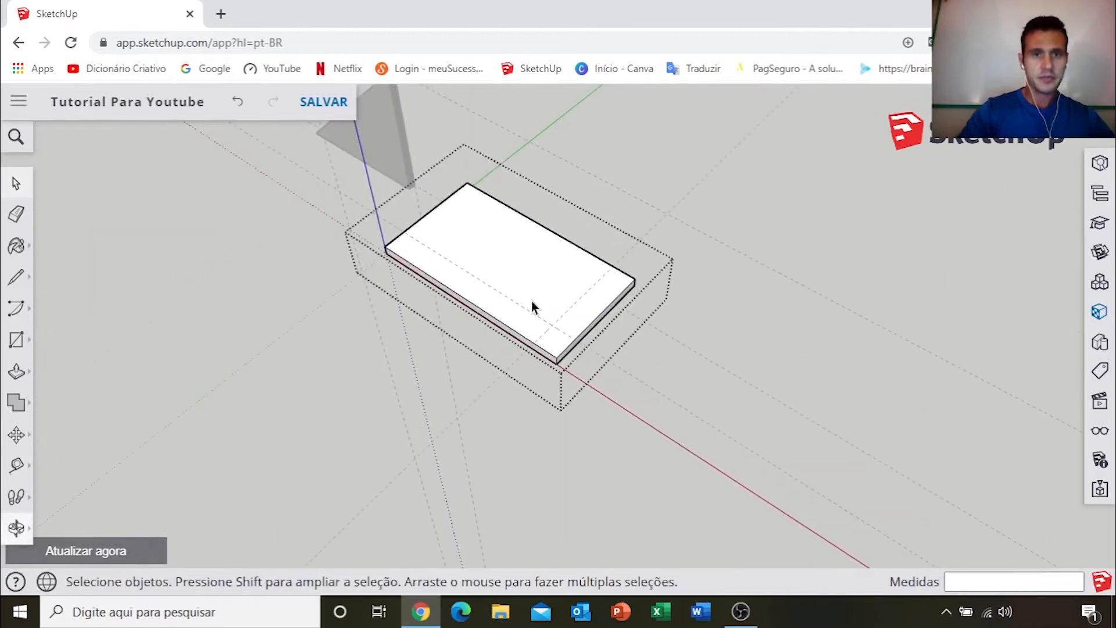
{"action": "scroll", "coordinate": [553, 309], "scroll_direction": "up", "scroll_amount": 6}
{"action": "mouse_move", "coordinate": [576, 333]}
{"action": "middle_mouse_down"}
{"action": "mouse_move", "coordinate": [553, 263]}
{"action": "mouse_move", "coordinate": [428, 299]}
{"action": "mouse_move", "coordinate": [500, 304]}
{"action": "mouse_move", "coordinate": [466, 322]}
{"action": "middle_mouse_up"}
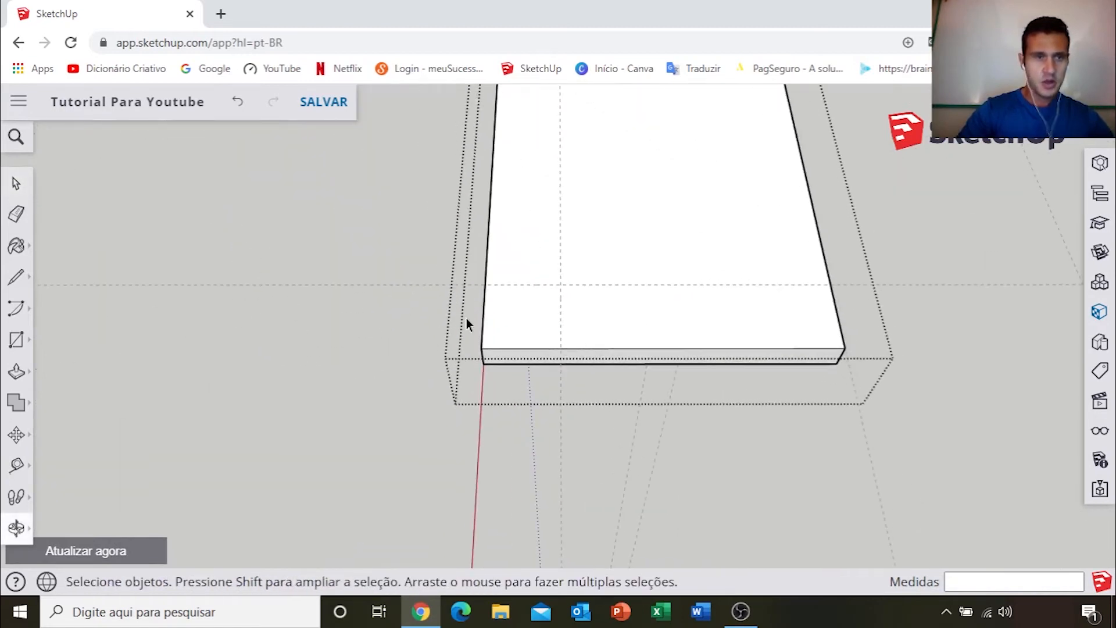
{"action": "left_click", "coordinate": [11, 313]}
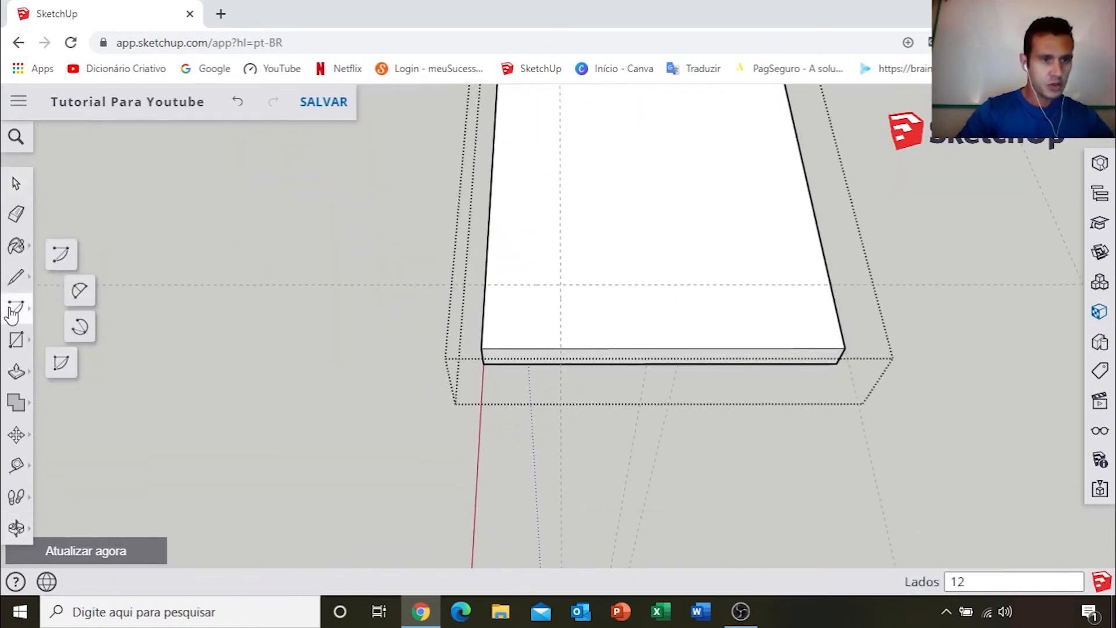
{"action": "left_click", "coordinate": [78, 293]}
{"action": "scroll", "coordinate": [515, 291], "scroll_direction": "up", "scroll_amount": 6}
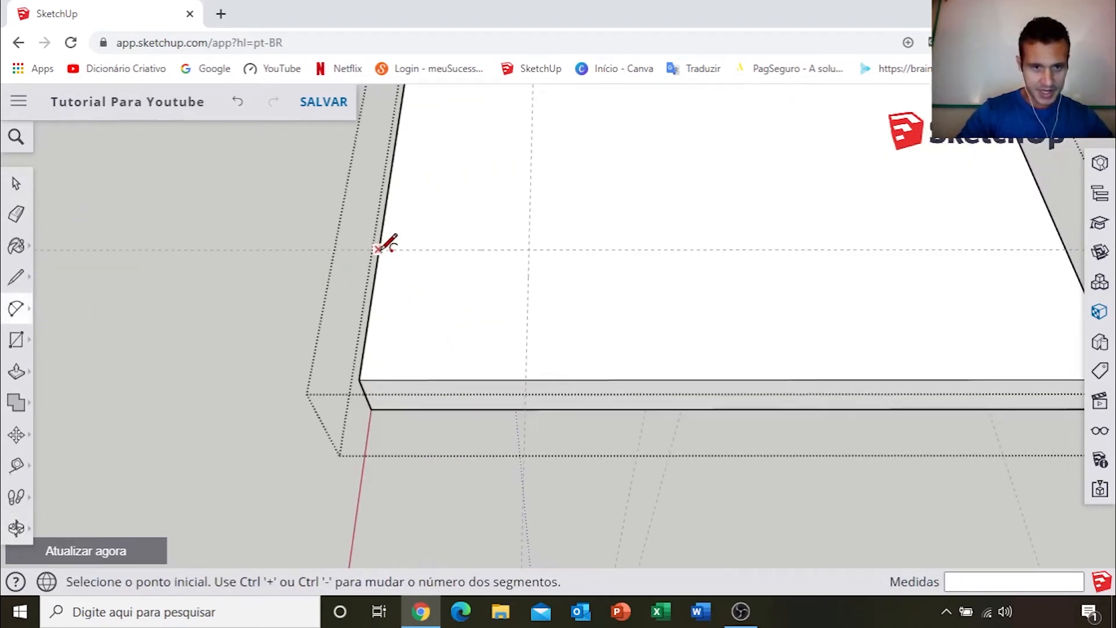
{"action": "left_click", "coordinate": [378, 248]}
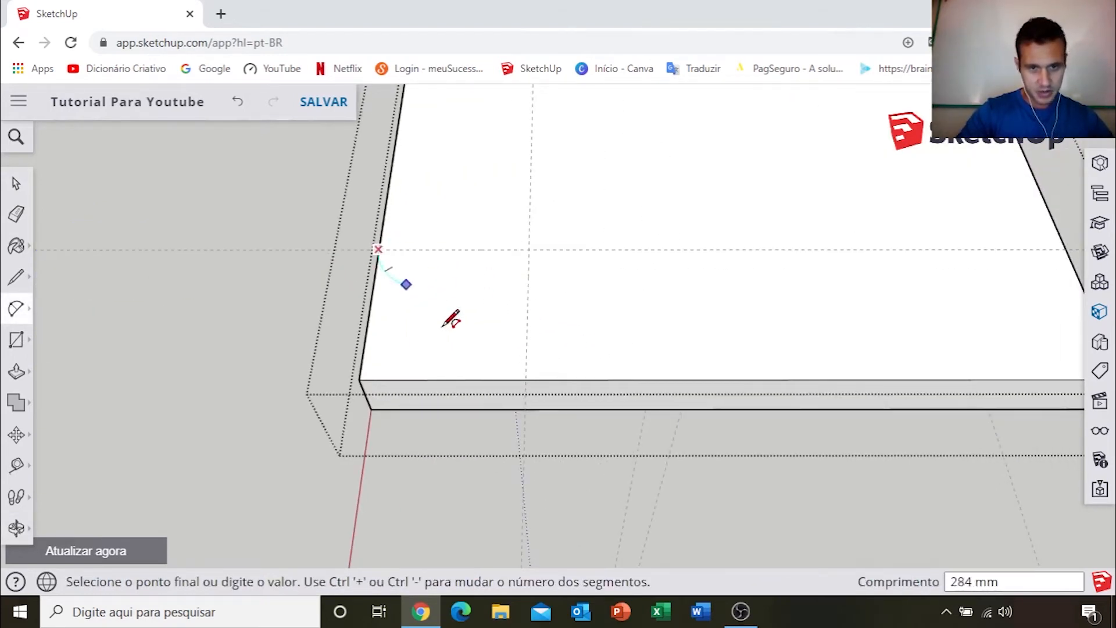
{"action": "left_click", "coordinate": [525, 379]}
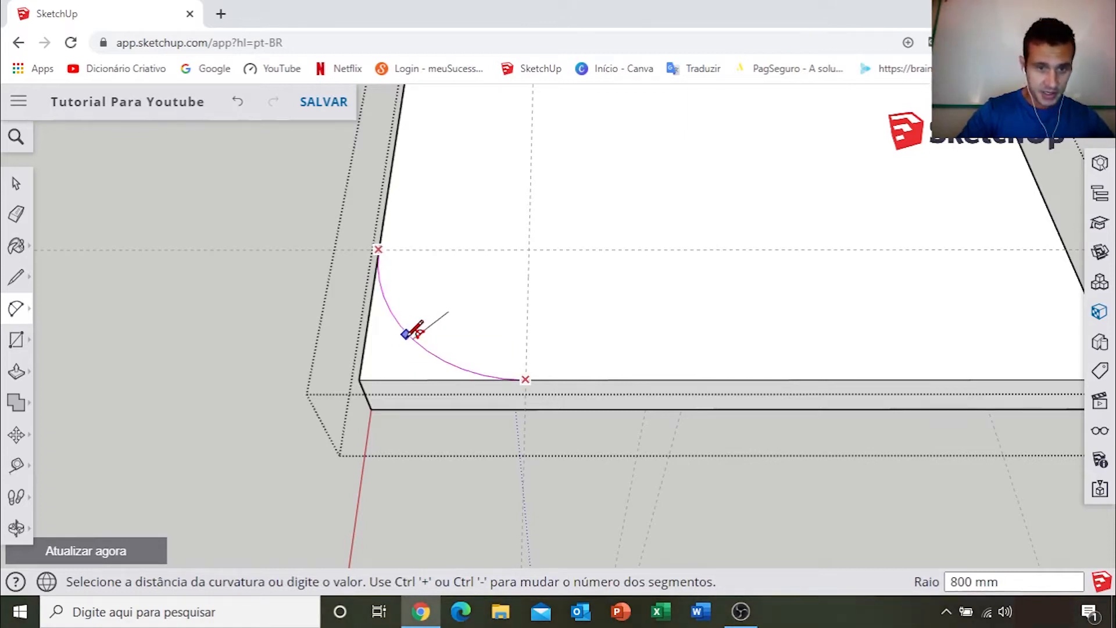
{"action": "left_click", "coordinate": [407, 332]}
Step: Push the corner piece outside the arc down 300 mm to cut it away and round the slab's corner
{"action": "scroll", "coordinate": [400, 332], "scroll_direction": "up", "scroll_amount": 3}
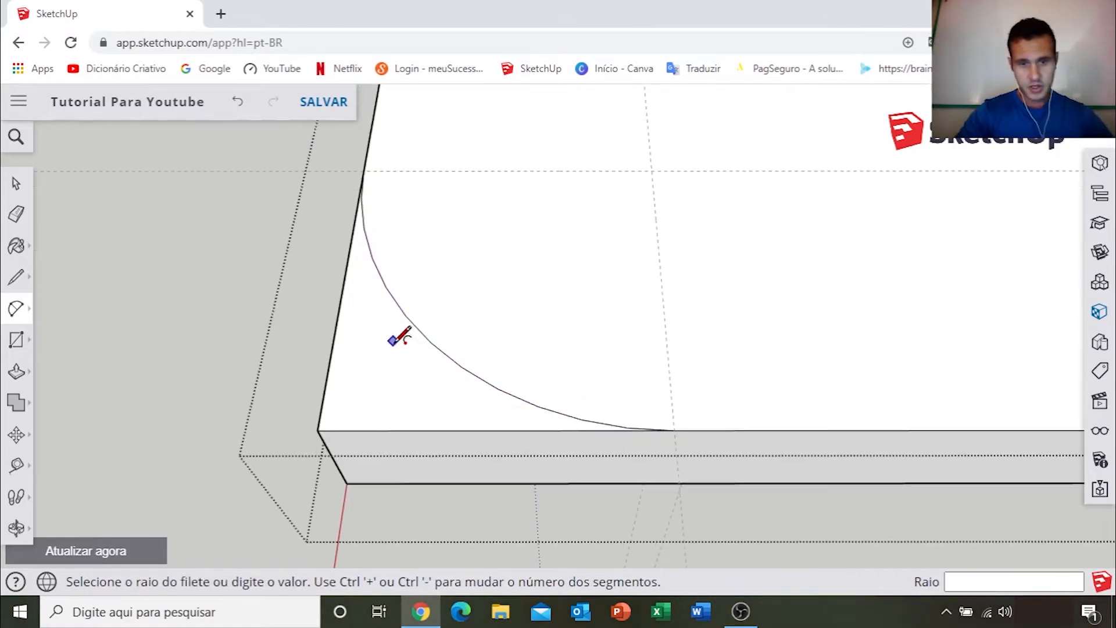
{"action": "key", "text": "p"}
{"action": "scroll", "coordinate": [400, 336], "scroll_direction": "up", "scroll_amount": 2}
{"action": "left_click", "coordinate": [361, 319]}
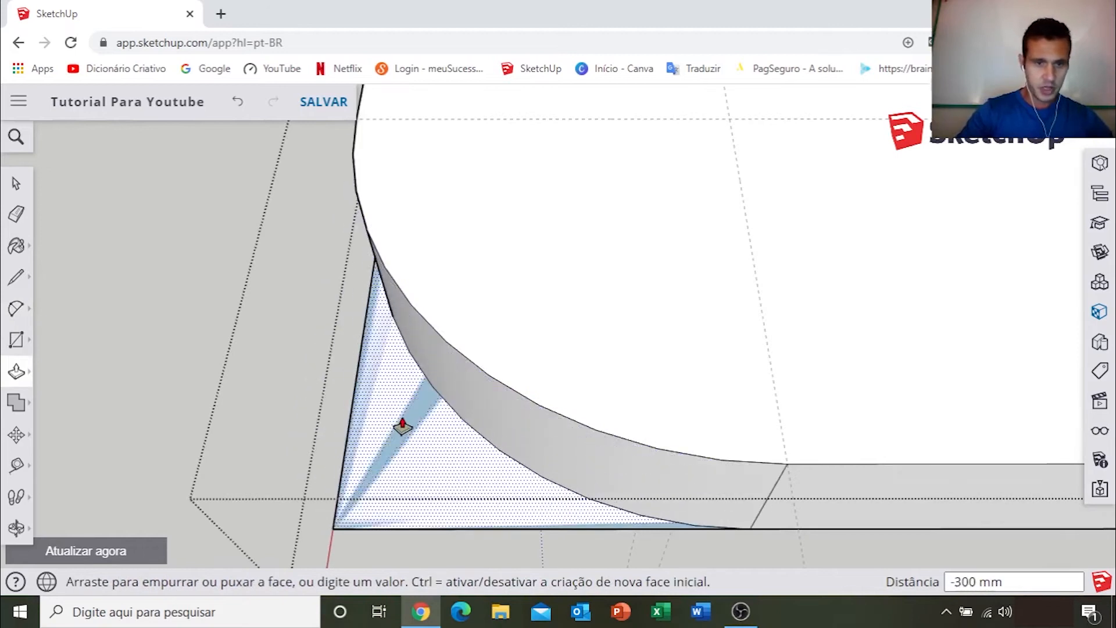
{"action": "left_click", "coordinate": [402, 434]}
{"action": "scroll", "coordinate": [410, 430], "scroll_direction": "down", "scroll_amount": 6}
{"action": "middle_click_drag", "start_coordinate": [429, 424], "coordinate": [544, 387]}
{"action": "key", "text": "space"}
Step: Close the slab group once its rounded corner is cut
{"action": "middle_click_drag", "start_coordinate": [760, 336], "coordinate": [570, 322]}
{"action": "scroll", "coordinate": [629, 393], "scroll_direction": "down", "scroll_amount": 4}
{"action": "scroll", "coordinate": [552, 323], "scroll_direction": "up", "scroll_amount": 5}
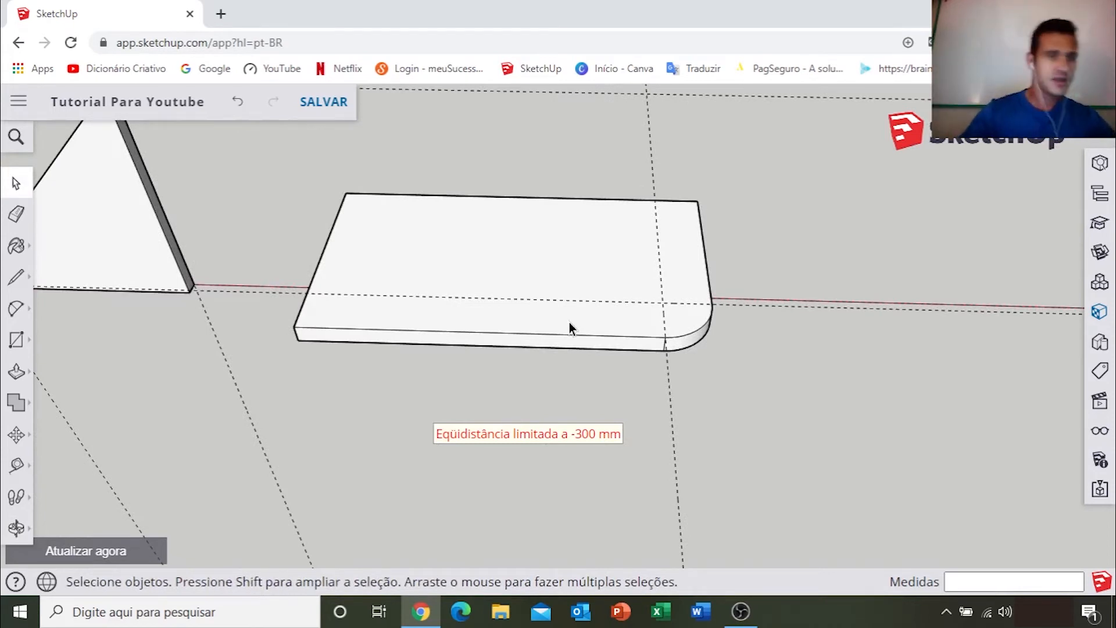
{"action": "middle_click_drag", "start_coordinate": [734, 315], "coordinate": [593, 323]}
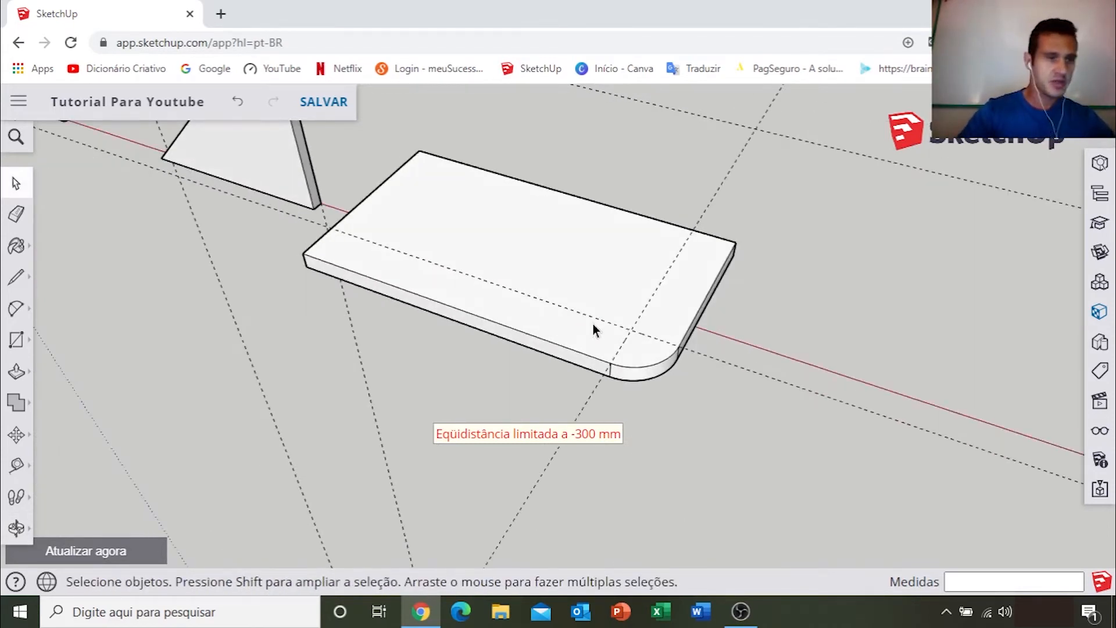
Step: Draw a circle of about 1349 mm radius on the slab's top face, centred in its rear half
{"action": "left_click", "coordinate": [16, 340]}
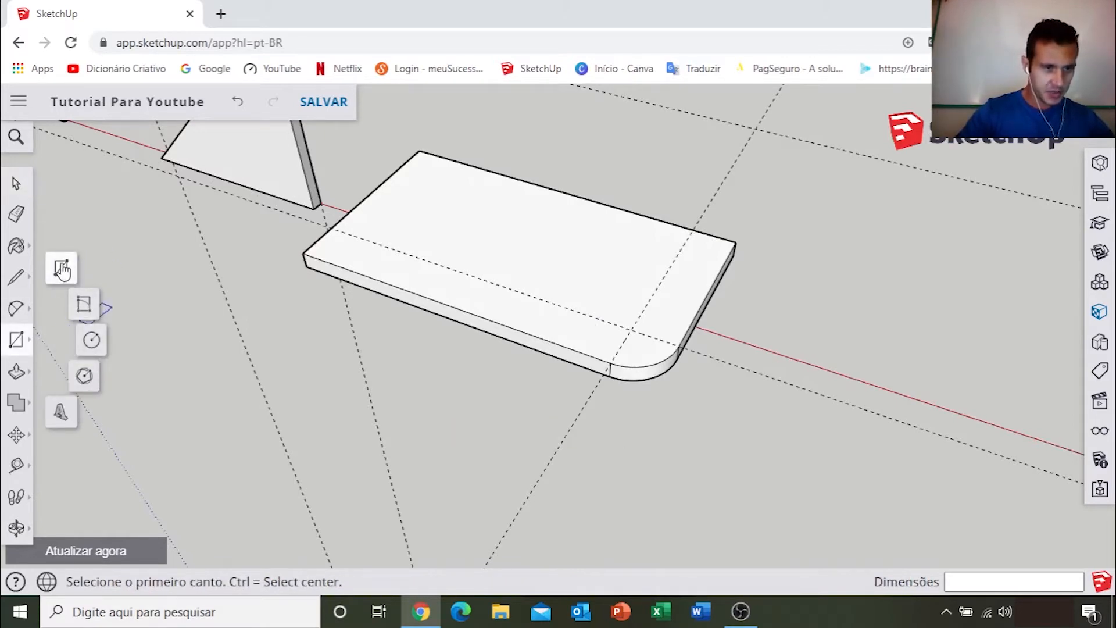
{"action": "left_click", "coordinate": [88, 312]}
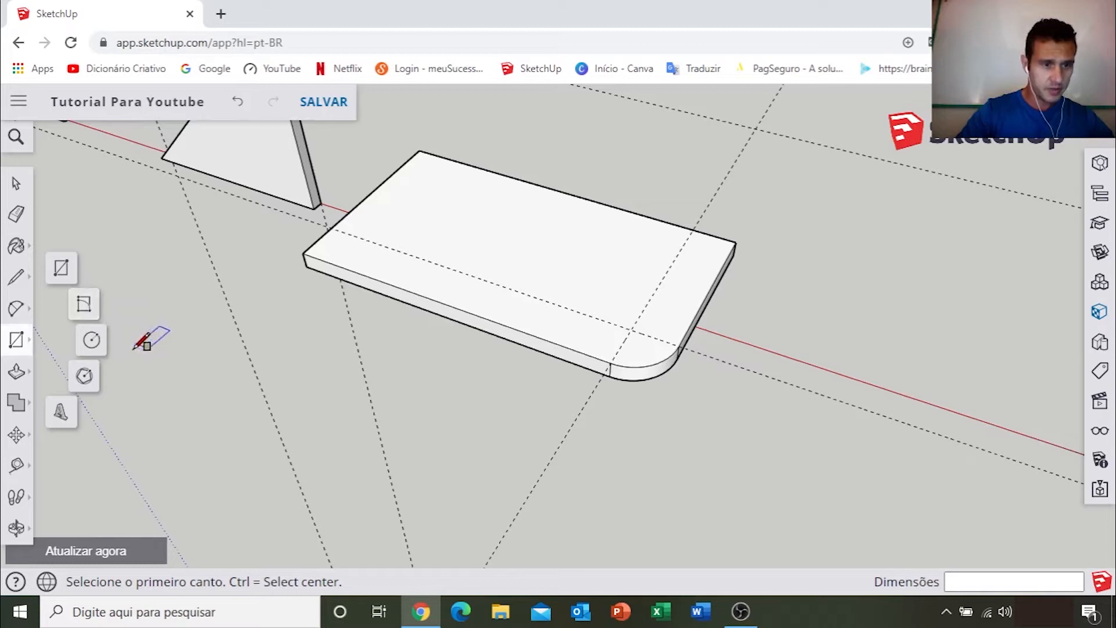
{"action": "left_click", "coordinate": [93, 342]}
{"action": "middle_click_drag", "start_coordinate": [159, 346], "coordinate": [346, 324]}
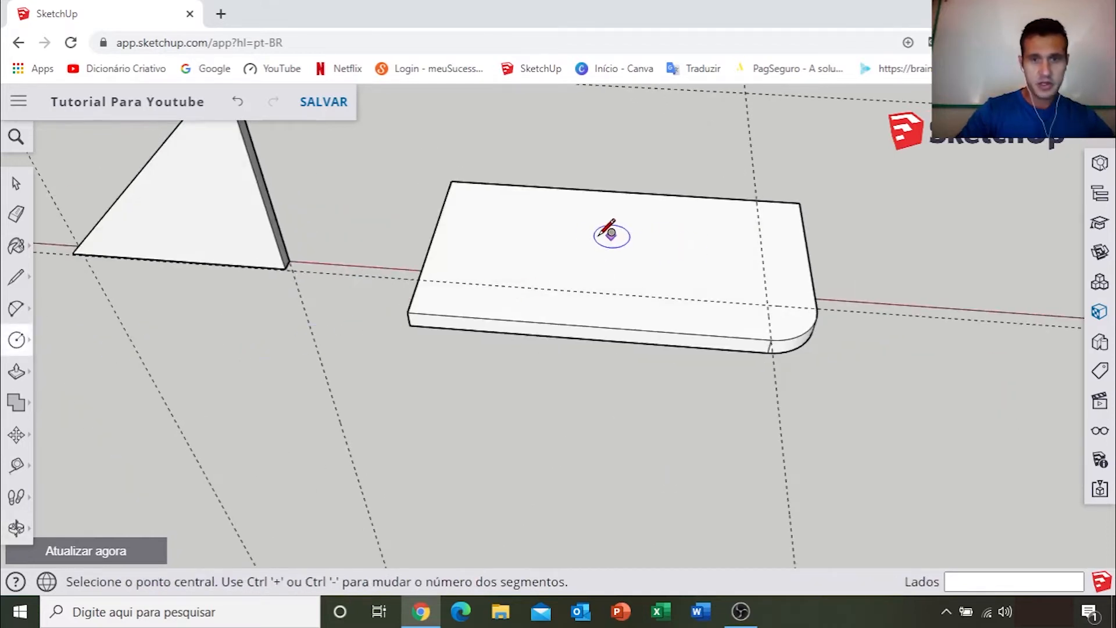
{"action": "middle_click_drag", "start_coordinate": [608, 232], "coordinate": [620, 247]}
{"action": "scroll", "coordinate": [620, 246], "scroll_direction": "up", "scroll_amount": 2}
{"action": "left_click", "coordinate": [577, 229]}
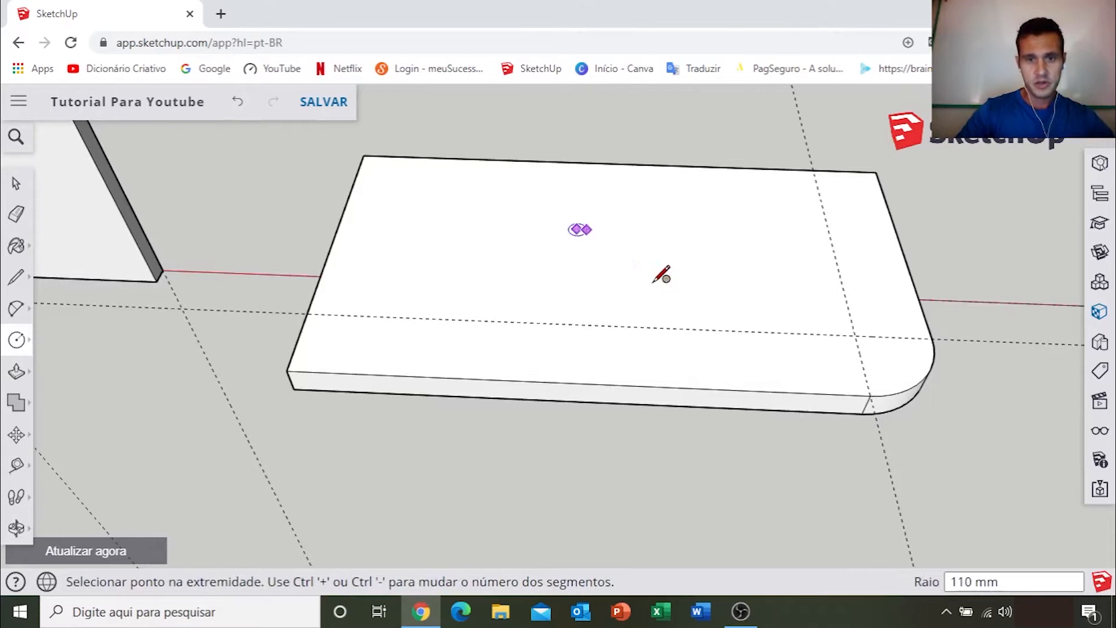
{"action": "key", "text": "Escape"}
{"action": "middle_click_drag", "start_coordinate": [583, 263], "coordinate": [593, 322]}
{"action": "middle_click_drag", "start_coordinate": [575, 306], "coordinate": [532, 290], "text": "shift"}
{"action": "left_click", "coordinate": [532, 242]}
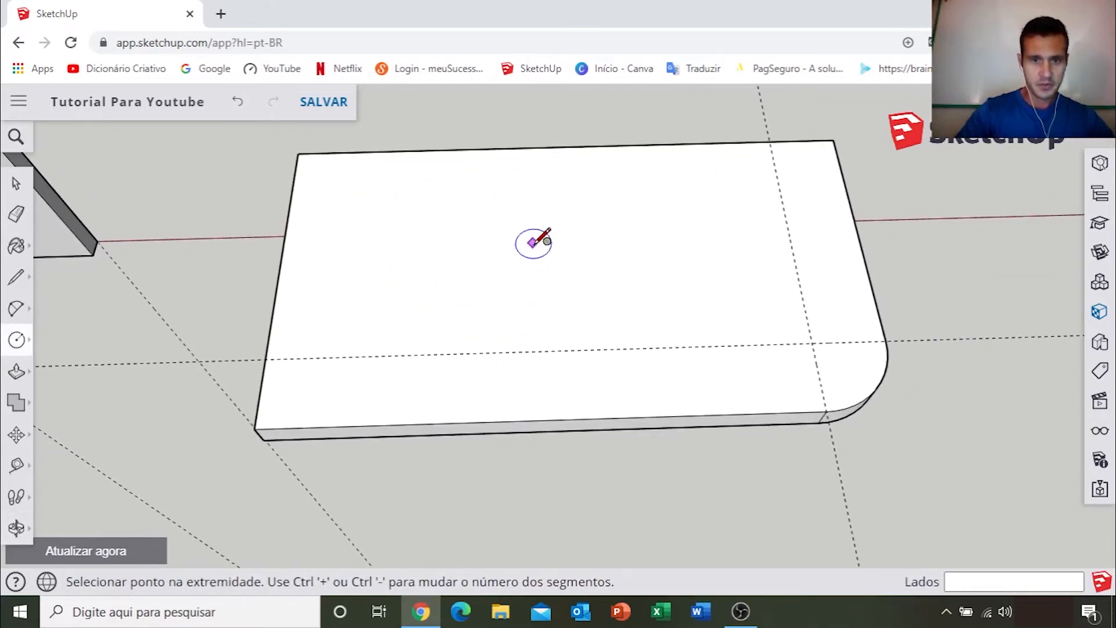
{"action": "left_click", "coordinate": [626, 309]}
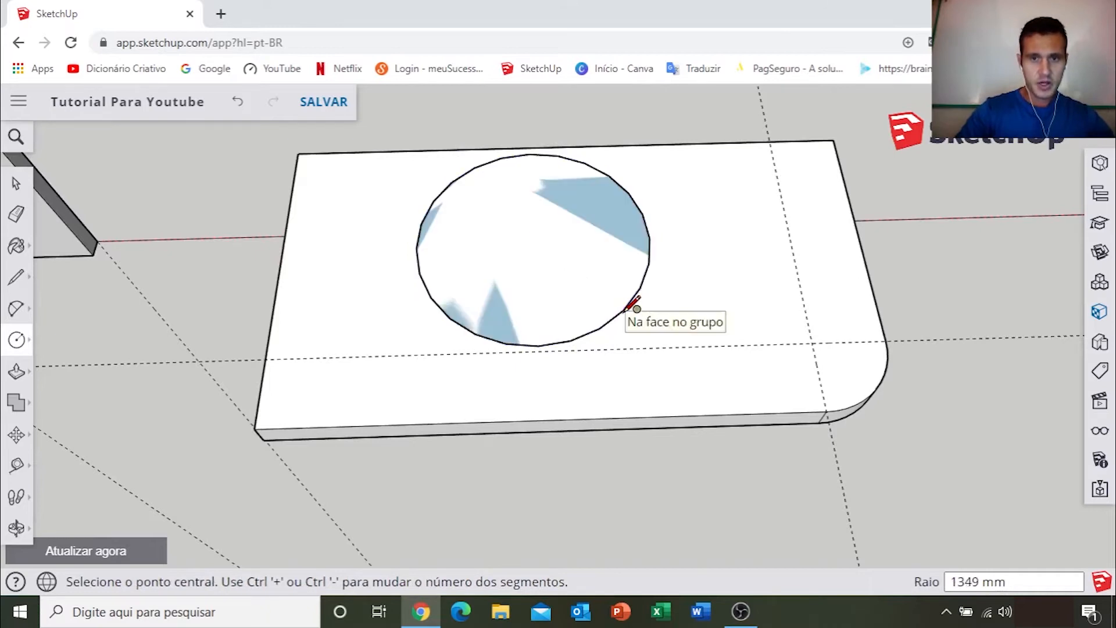
Step: Extrude the circle upward into a cylinder, and undo both the extrusion and the circle
{"action": "key", "text": "space"}
{"action": "middle_click_drag", "start_coordinate": [590, 299], "coordinate": [561, 331]}
{"action": "key", "text": "p"}
{"action": "left_click", "coordinate": [580, 330]}
{"action": "scroll", "coordinate": [585, 182], "scroll_direction": "down", "scroll_amount": 3}
{"action": "middle_click_drag", "start_coordinate": [590, 225], "coordinate": [602, 305], "text": "shift"}
{"action": "left_click", "coordinate": [593, 236]}
{"action": "key", "text": "space"}
{"action": "middle_click_drag", "start_coordinate": [523, 314], "coordinate": [618, 428]}
{"action": "middle_click_drag", "start_coordinate": [627, 310], "coordinate": [599, 374]}
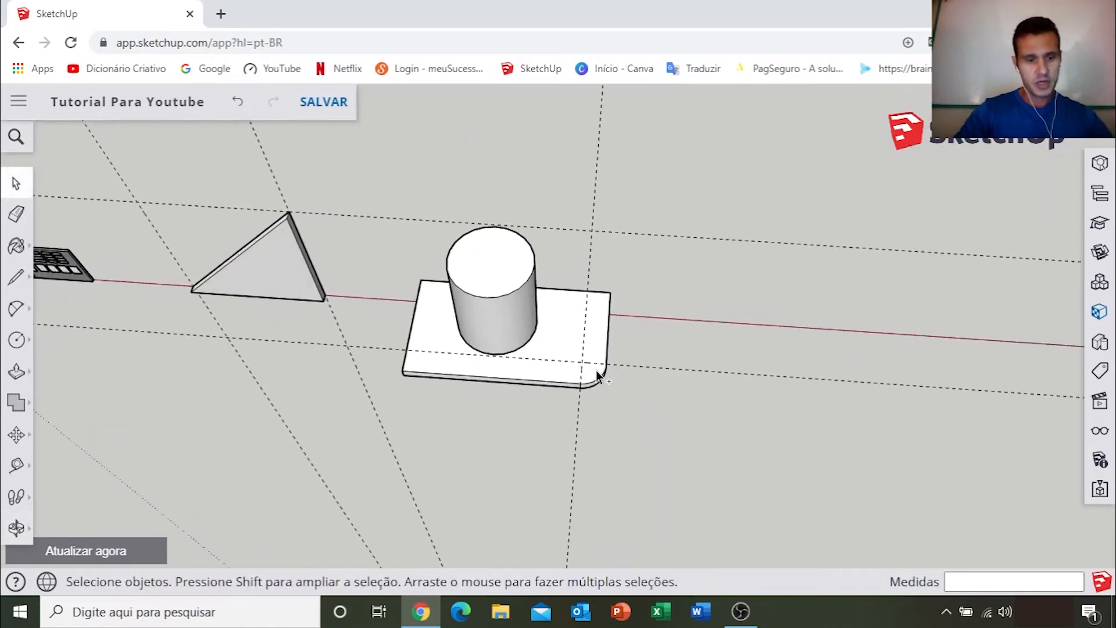
{"action": "middle_click_drag", "start_coordinate": [535, 358], "coordinate": [542, 344]}
{"action": "left_click", "coordinate": [238, 103]}
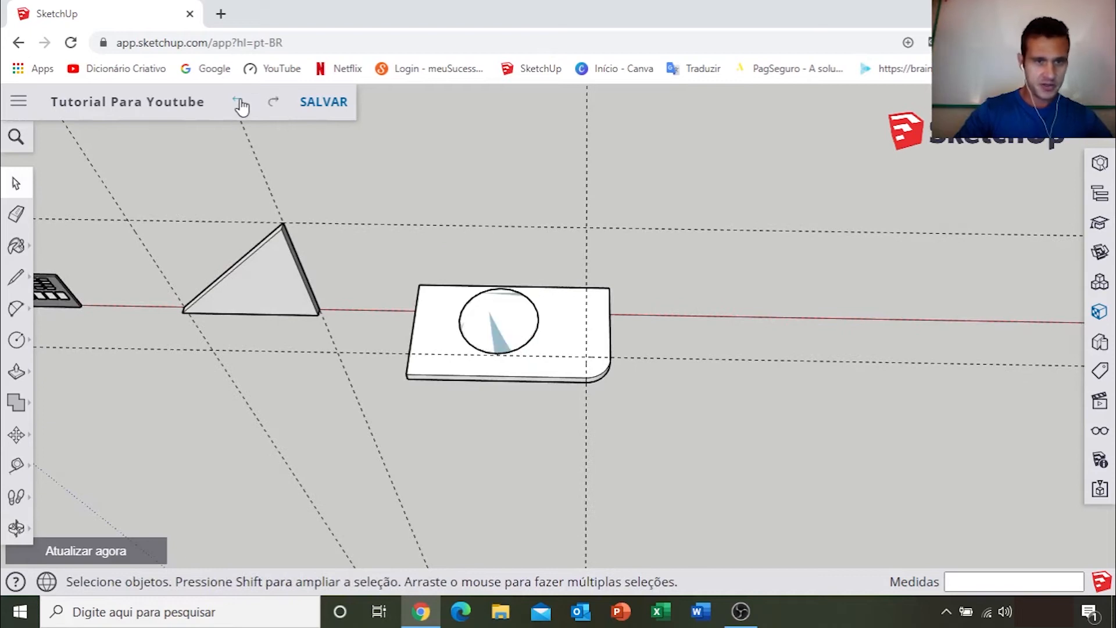
{"action": "mouse_move", "coordinate": [514, 306]}
{"action": "middle_mouse_down"}
{"action": "mouse_move", "coordinate": [531, 288]}
{"action": "mouse_move", "coordinate": [513, 322]}
{"action": "middle_mouse_up"}
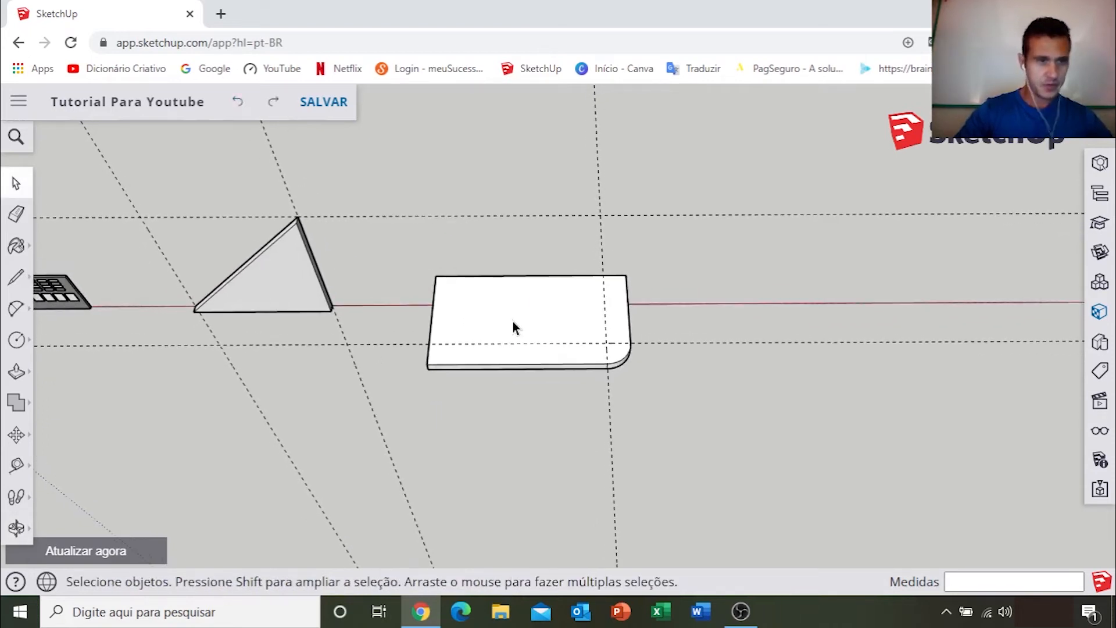
Step: Set the Circle tool to 48 sides and draw a circle of about 1288 mm radius on the slab's top face
{"action": "left_click", "coordinate": [18, 341]}
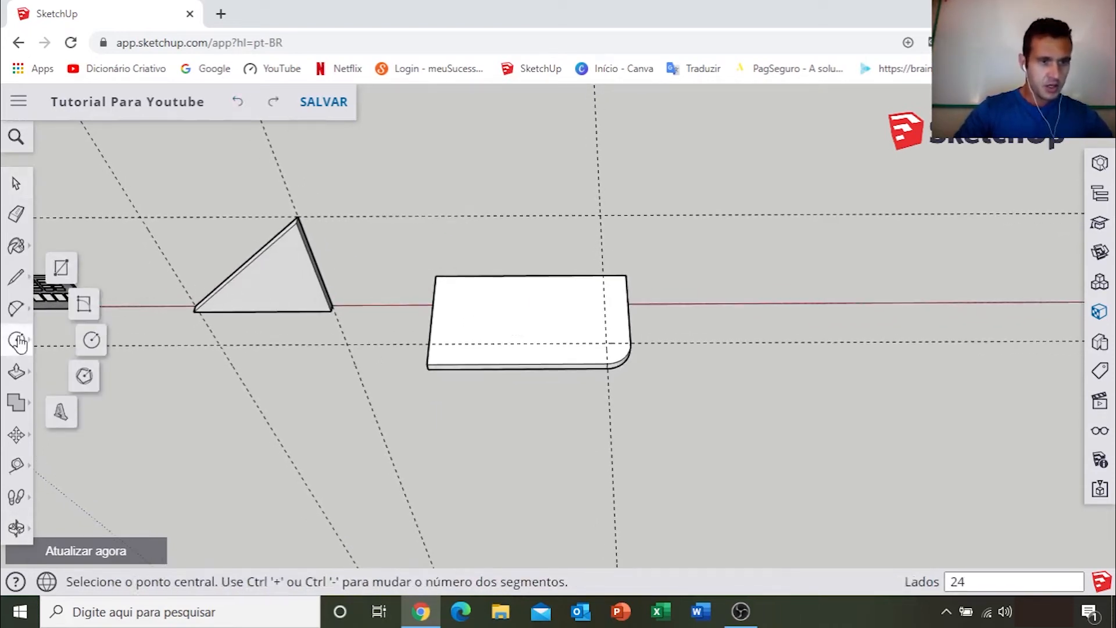
{"action": "left_click", "coordinate": [93, 343]}
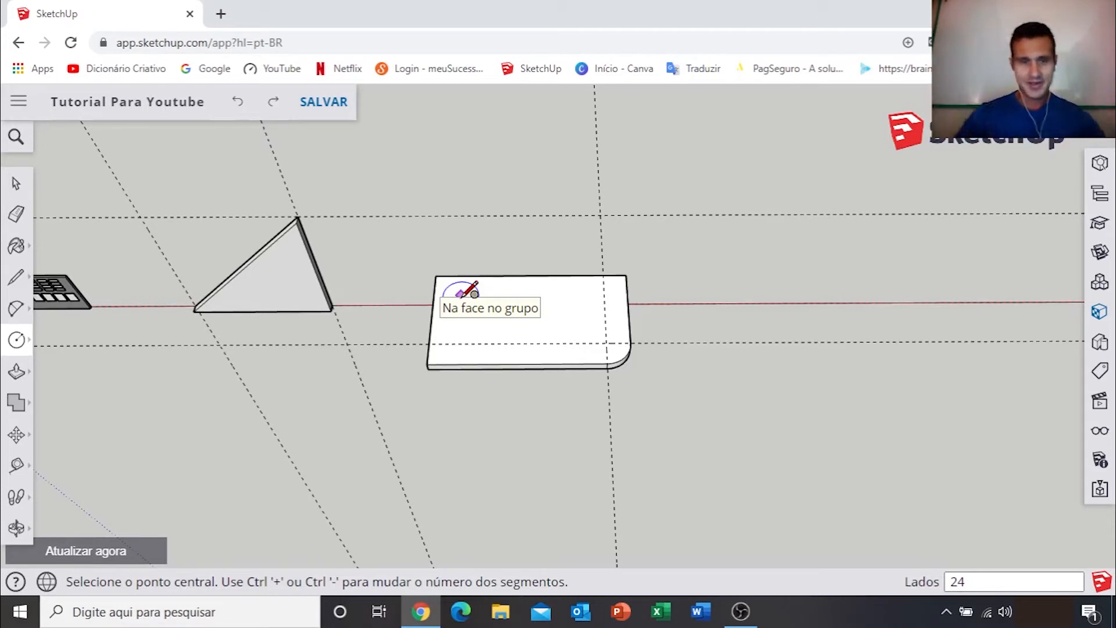
{"action": "scroll", "coordinate": [498, 304], "scroll_direction": "up", "scroll_amount": 5}
{"action": "middle_click_drag", "start_coordinate": [566, 331], "coordinate": [535, 331]}
{"action": "left_click", "coordinate": [20, 344]}
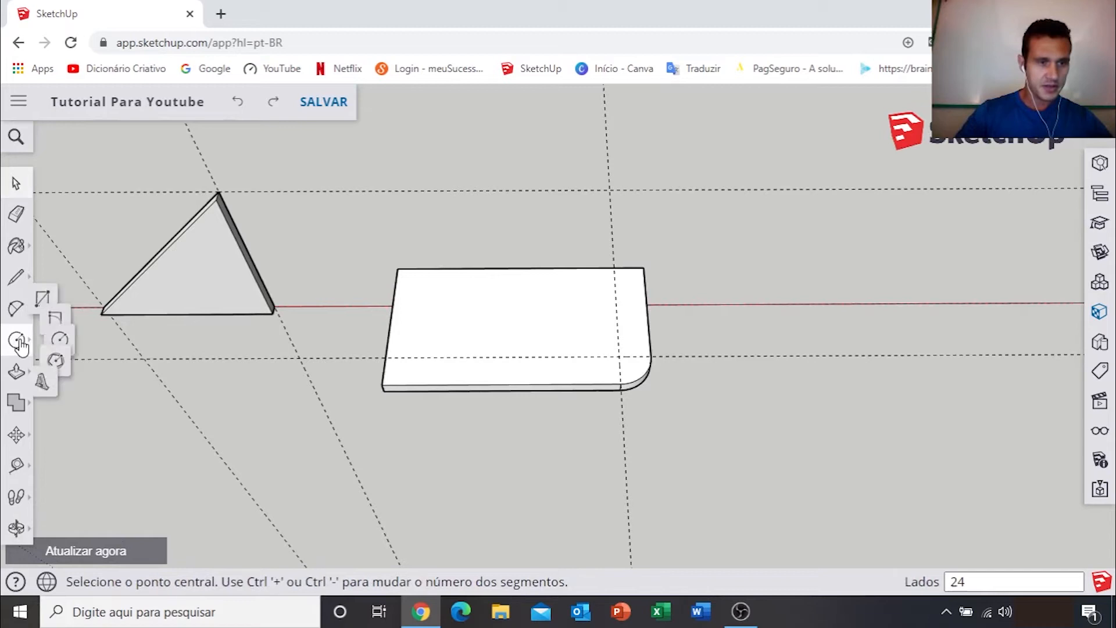
{"action": "left_click", "coordinate": [59, 340]}
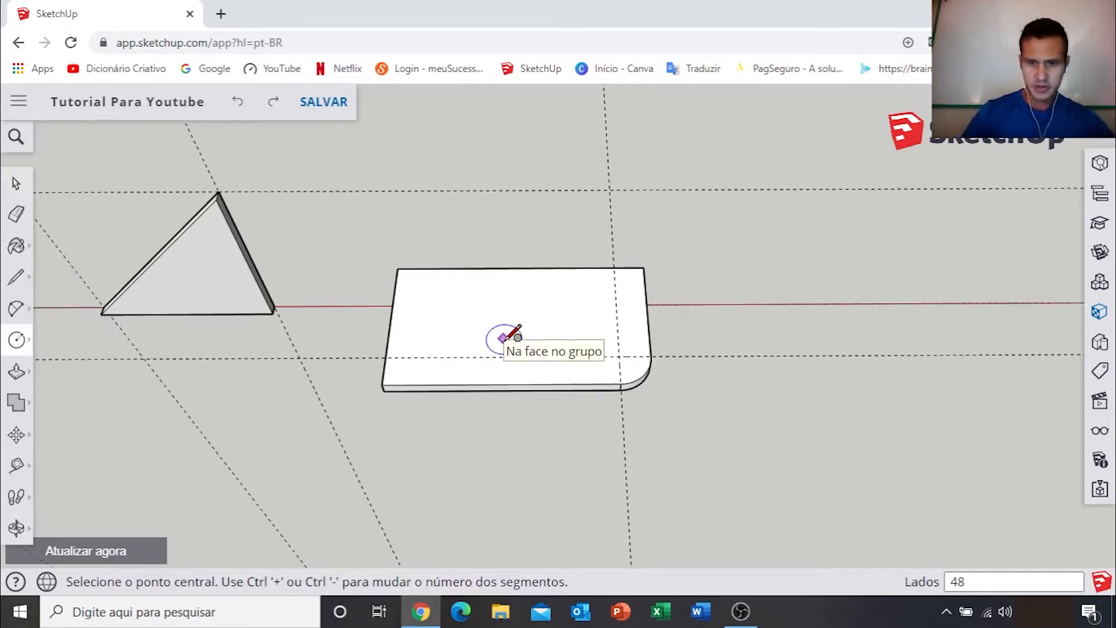
{"action": "scroll", "coordinate": [503, 339], "scroll_direction": "up", "scroll_amount": 2}
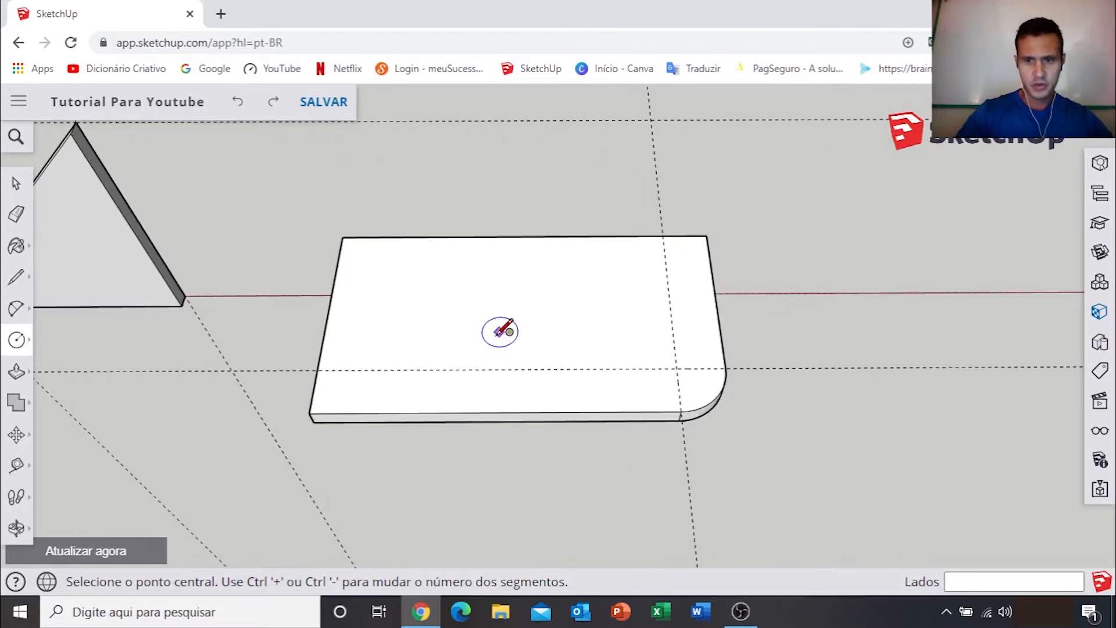
{"action": "middle_click_drag", "start_coordinate": [504, 331], "coordinate": [501, 279]}
{"action": "left_click", "coordinate": [508, 277]}
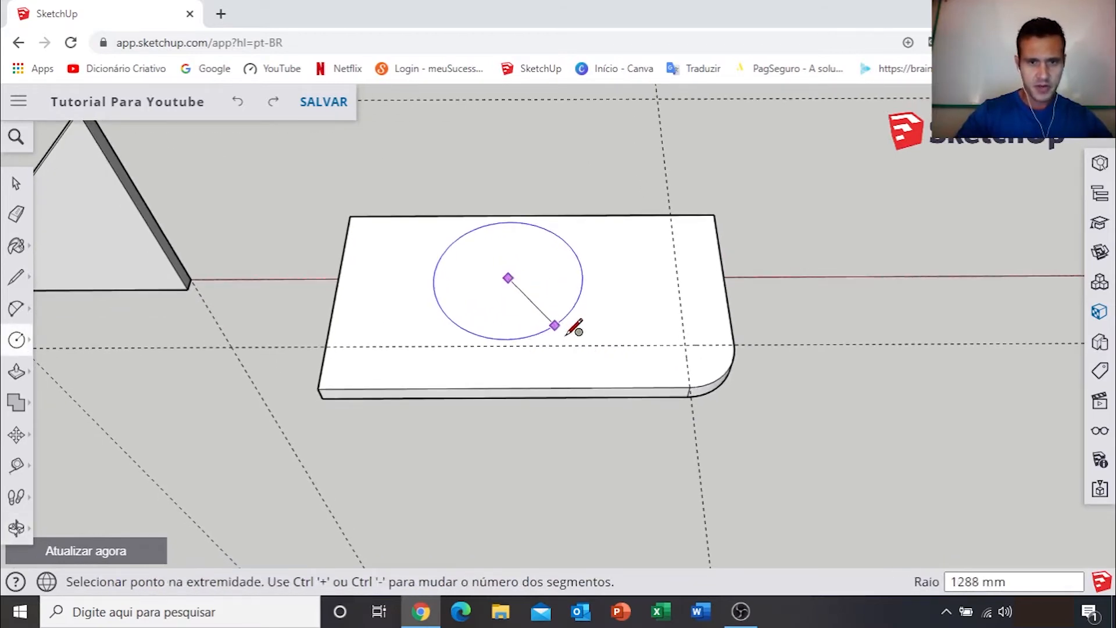
{"action": "left_click", "coordinate": [558, 324]}
Step: Push/Pull the 48-sided circle upward into a tall cylinder standing on the slab
{"action": "key", "text": "p"}
{"action": "scroll", "coordinate": [524, 307], "scroll_direction": "up", "scroll_amount": 3}
{"action": "left_click", "coordinate": [524, 305]}
{"action": "scroll", "coordinate": [537, 225], "scroll_direction": "down", "scroll_amount": 5}
{"action": "middle_click_drag", "start_coordinate": [524, 193], "coordinate": [535, 380]}
{"action": "left_click", "coordinate": [531, 276]}
{"action": "key", "text": "space"}
{"action": "mouse_move", "coordinate": [555, 319]}
{"action": "middle_mouse_down"}
{"action": "mouse_move", "coordinate": [530, 378]}
{"action": "mouse_move", "coordinate": [529, 489]}
{"action": "mouse_move", "coordinate": [563, 331]}
{"action": "middle_mouse_up"}
{"action": "scroll", "coordinate": [541, 371], "scroll_direction": "up", "scroll_amount": 3}
{"action": "middle_click_drag", "start_coordinate": [541, 372], "coordinate": [563, 305]}
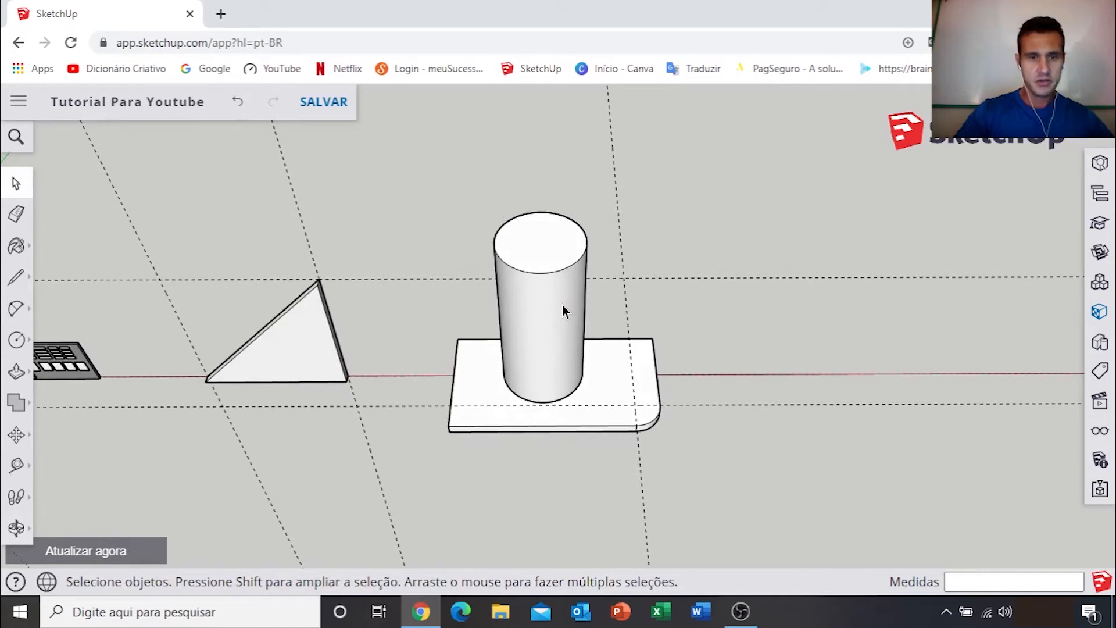
Step: Draw a six-sided polygon of about 3403 mm inscribed radius on the ground just right of the slab
{"action": "scroll", "coordinate": [562, 305], "scroll_direction": "down", "scroll_amount": 4}
{"action": "middle_click_drag", "start_coordinate": [551, 319], "coordinate": [545, 309]}
{"action": "scroll", "coordinate": [545, 308], "scroll_direction": "up", "scroll_amount": 5}
{"action": "scroll", "coordinate": [555, 310], "scroll_direction": "down", "scroll_amount": 5}
{"action": "middle_click_drag", "start_coordinate": [558, 355], "coordinate": [555, 306], "text": "shift"}
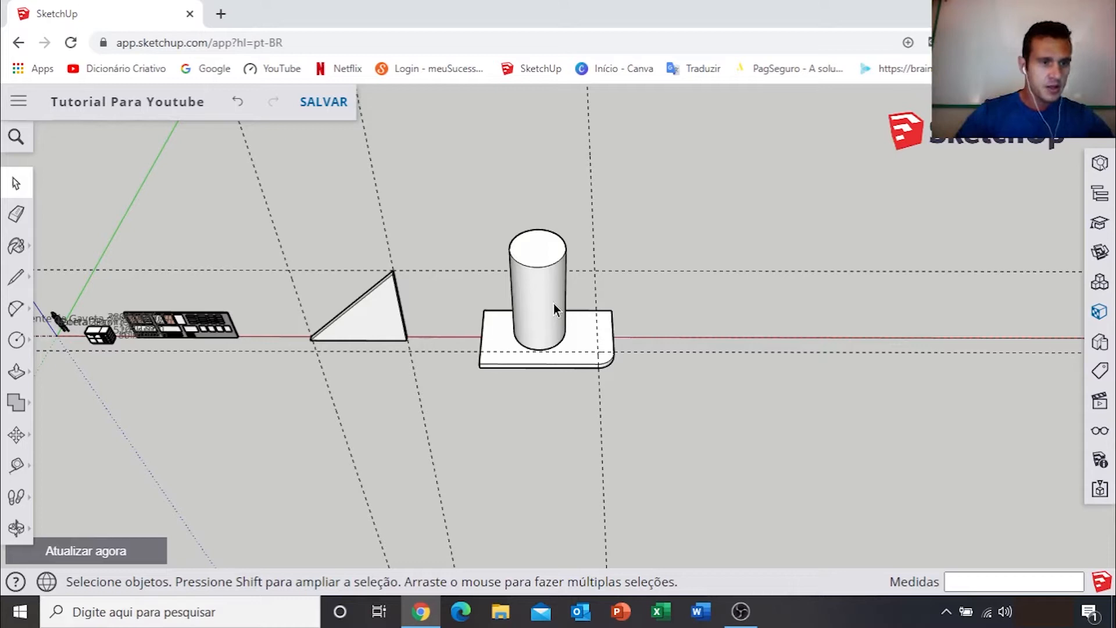
{"action": "left_click", "coordinate": [18, 341]}
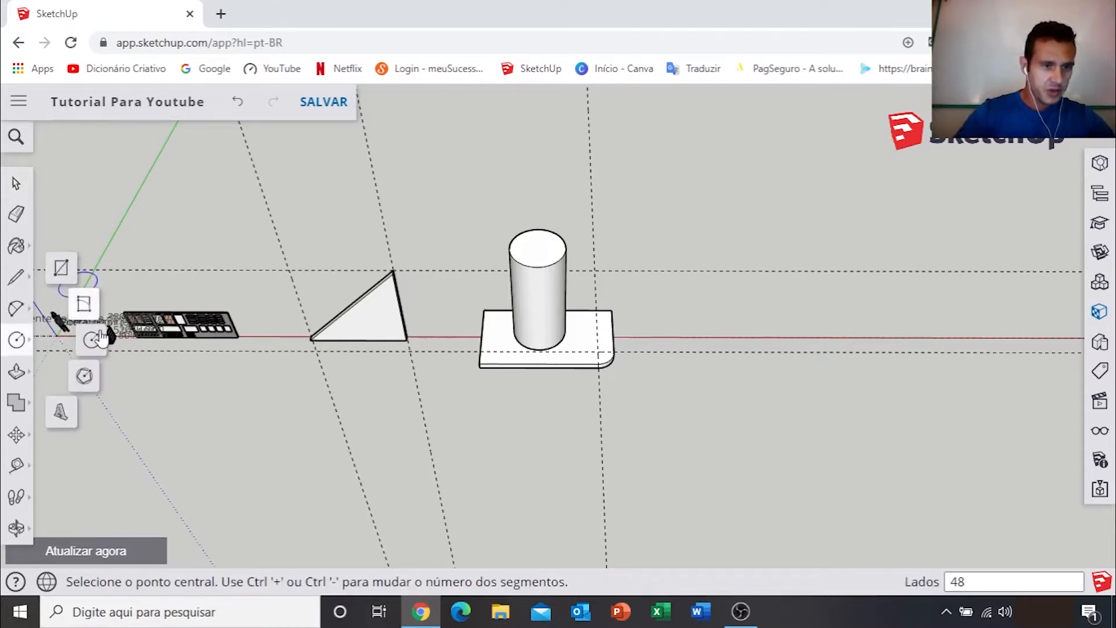
{"action": "left_click", "coordinate": [85, 380]}
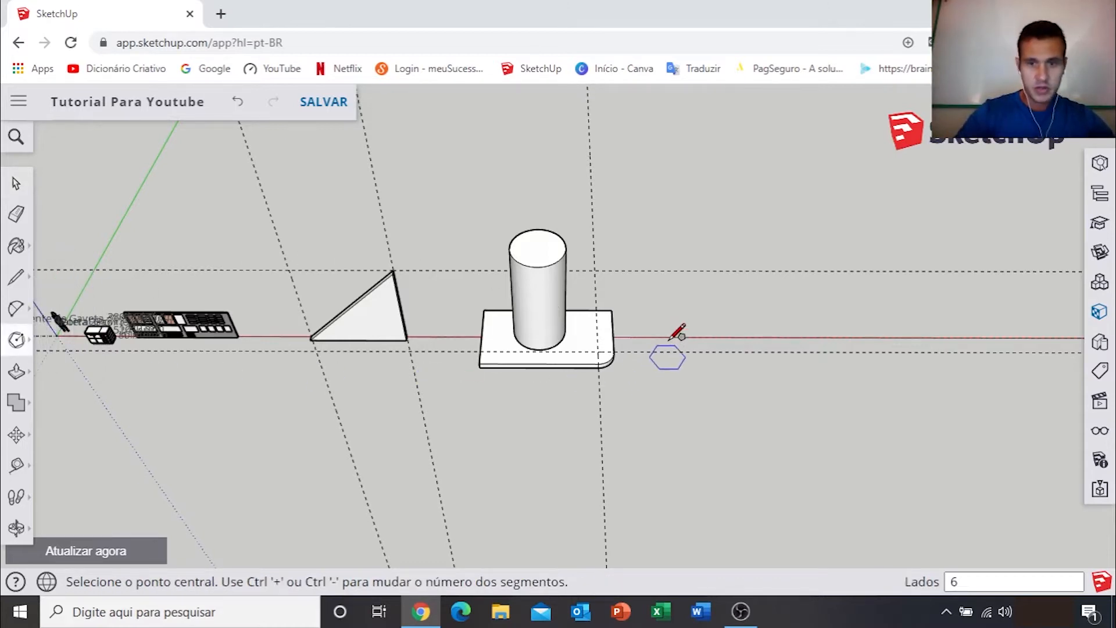
{"action": "left_click", "coordinate": [684, 352]}
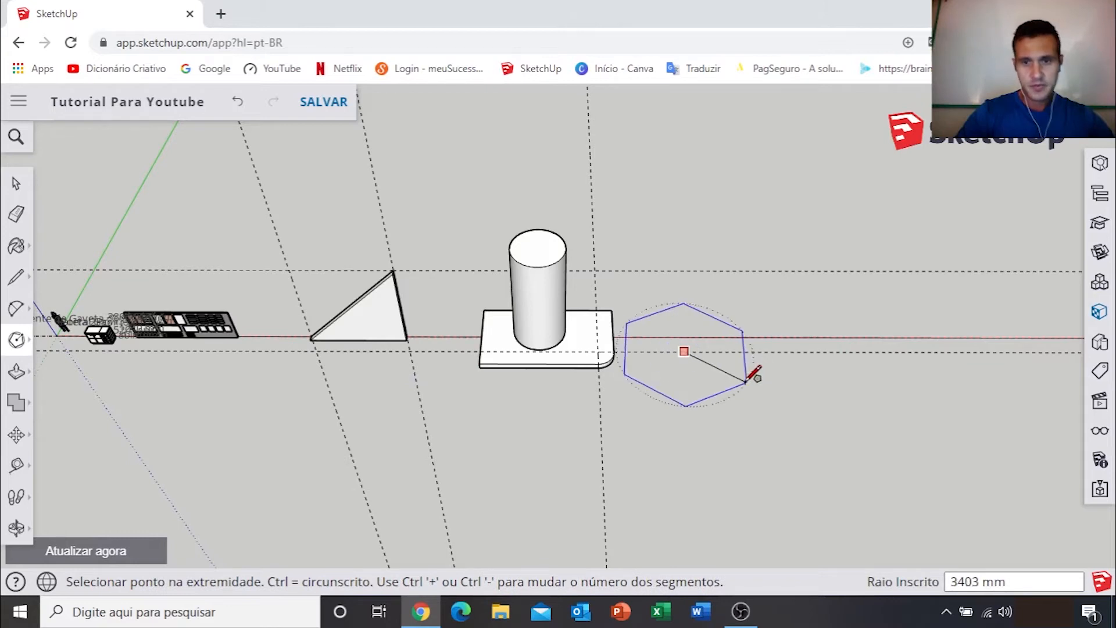
{"action": "left_click", "coordinate": [744, 377]}
Step: Push/Pull the hexagon upward about 6754 mm into a prism
{"action": "key", "text": "p"}
{"action": "left_click", "coordinate": [702, 273]}
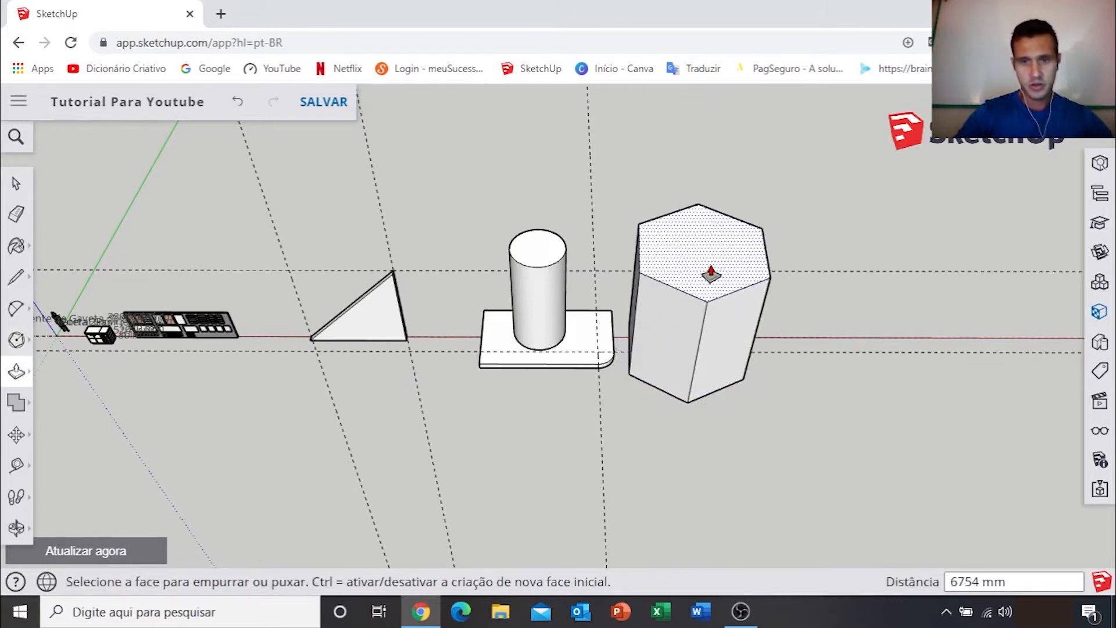
{"action": "key", "text": "space"}
{"action": "middle_click_drag", "start_coordinate": [726, 286], "coordinate": [646, 306]}
{"action": "scroll", "coordinate": [601, 347], "scroll_direction": "down", "scroll_amount": 4}
{"action": "left_click", "coordinate": [17, 342]}
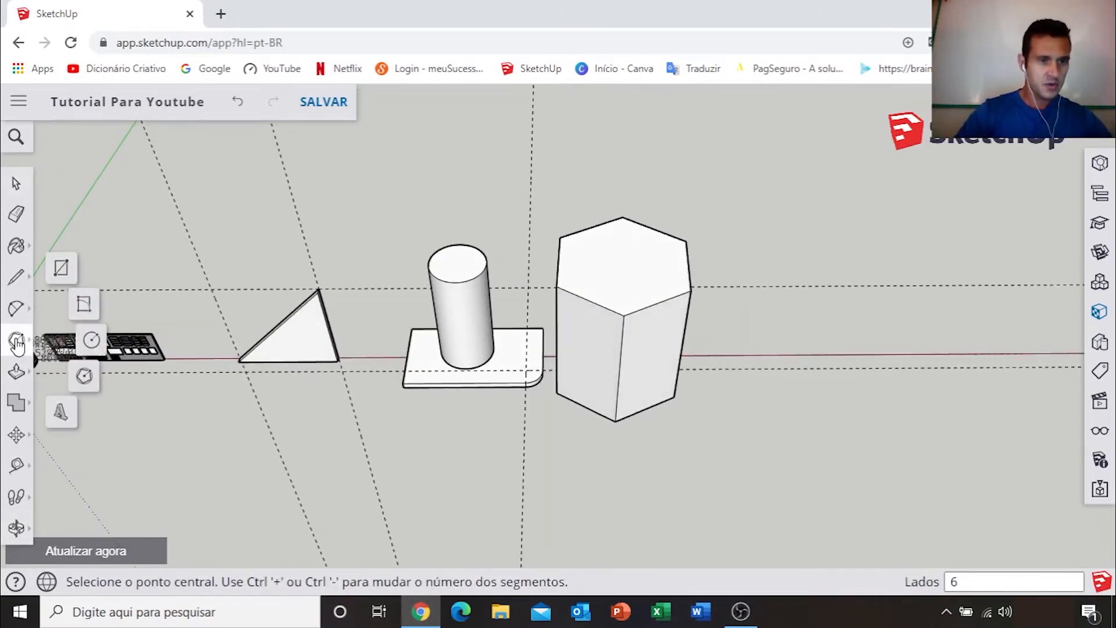
{"action": "left_click", "coordinate": [61, 415]}
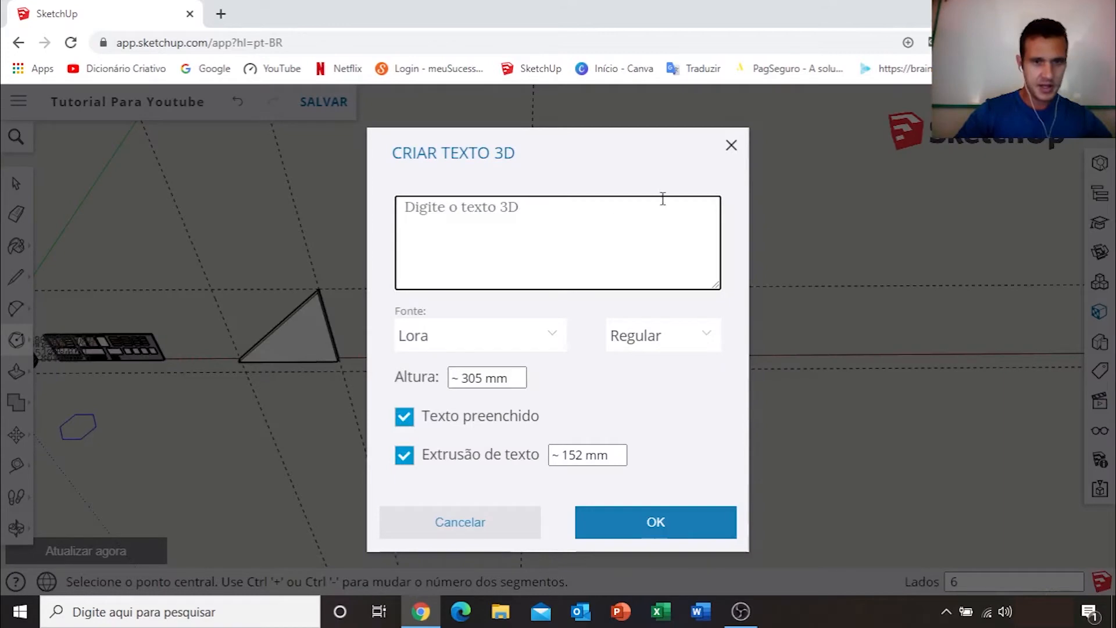
{"action": "left_click", "coordinate": [731, 145]}
Step: Create the filled 3D text "Sketchup" in Lora Regular, 305 mm high with a 152 mm extrusion
{"action": "left_click", "coordinate": [17, 340]}
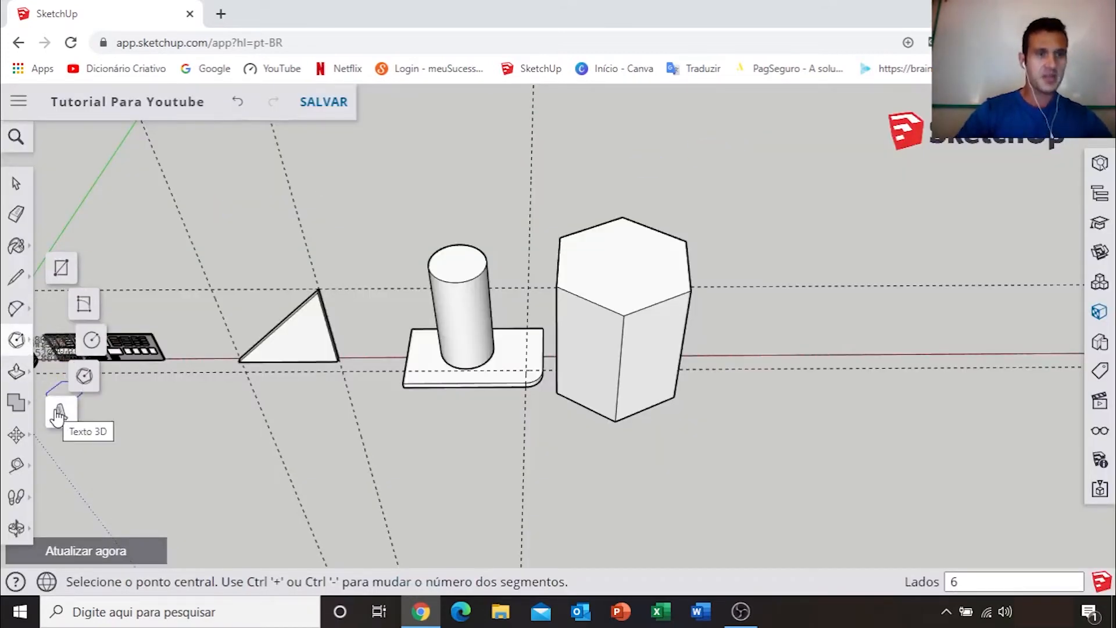
{"action": "left_click", "coordinate": [59, 415]}
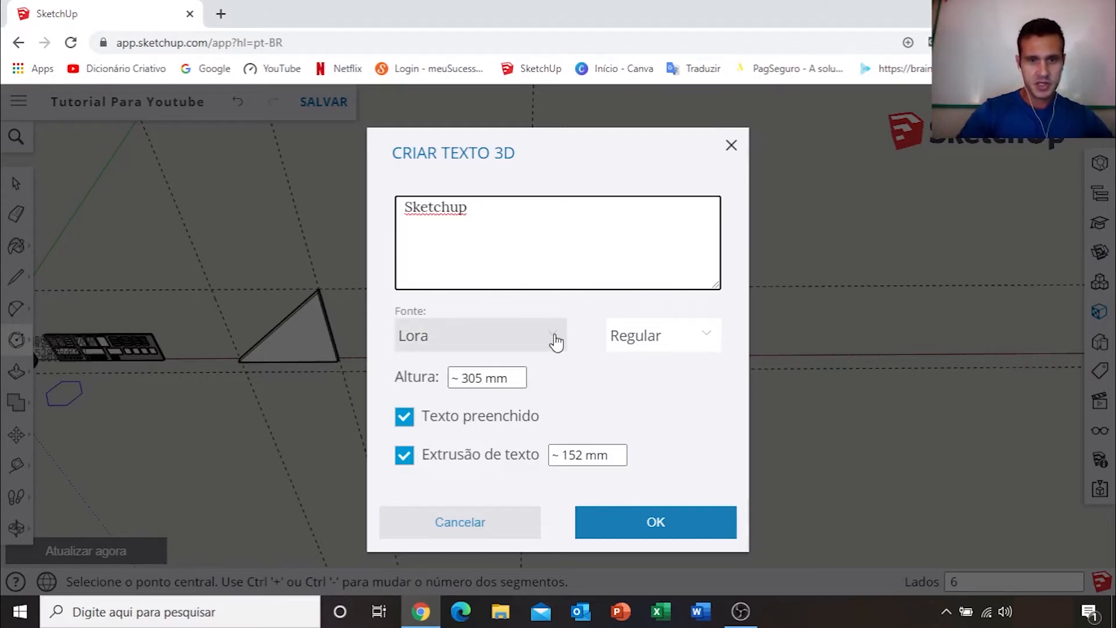
{"action": "left_click", "coordinate": [705, 340]}
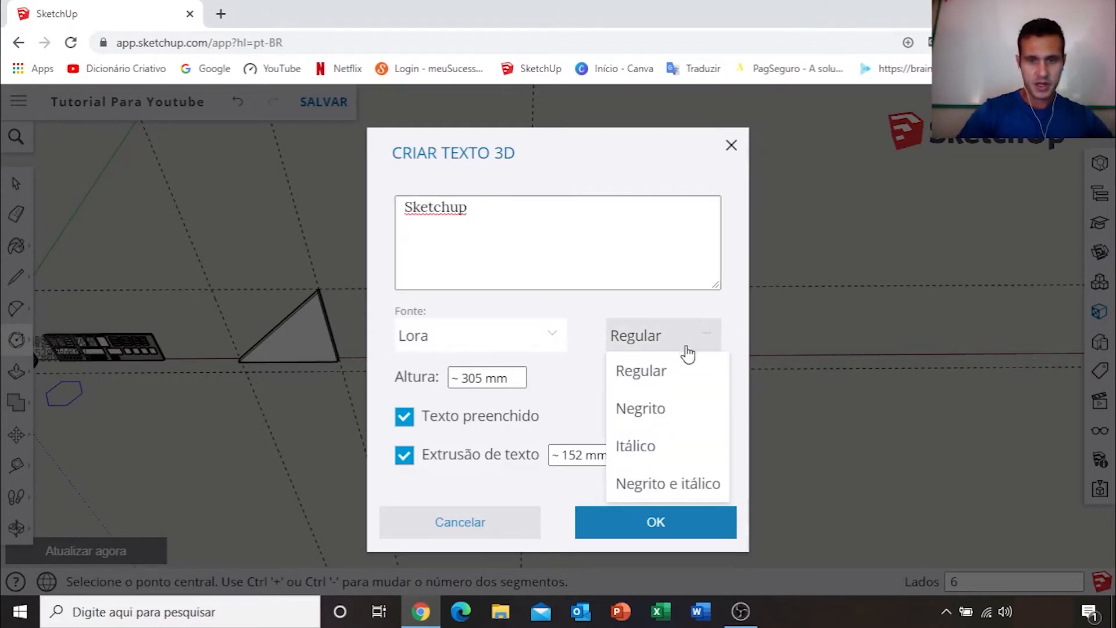
{"action": "left_click", "coordinate": [709, 342]}
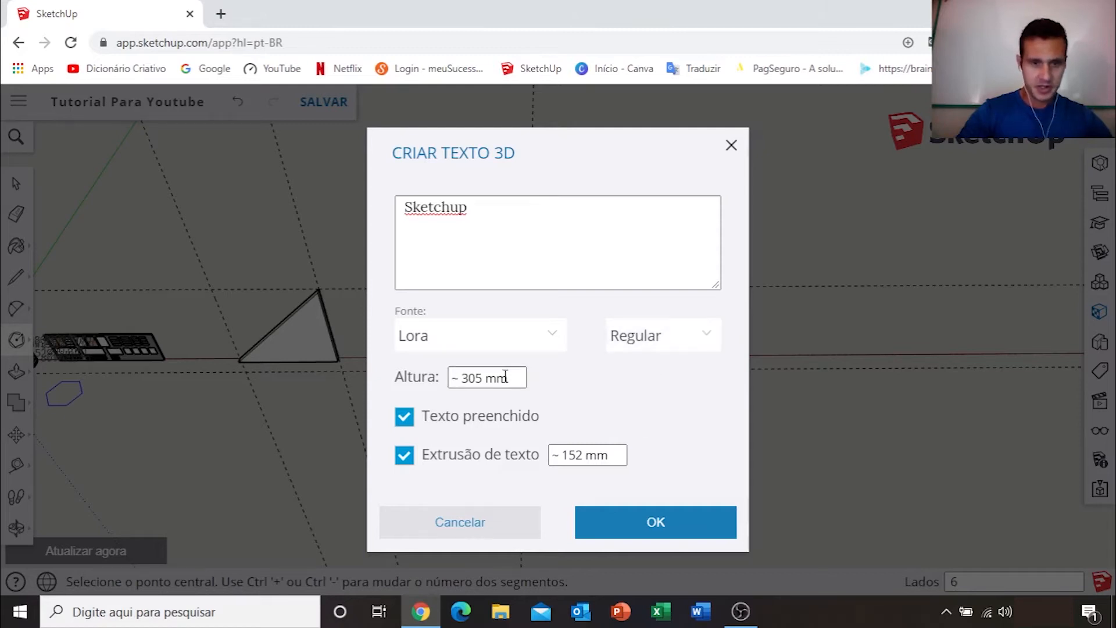
{"action": "left_click", "coordinate": [661, 525]}
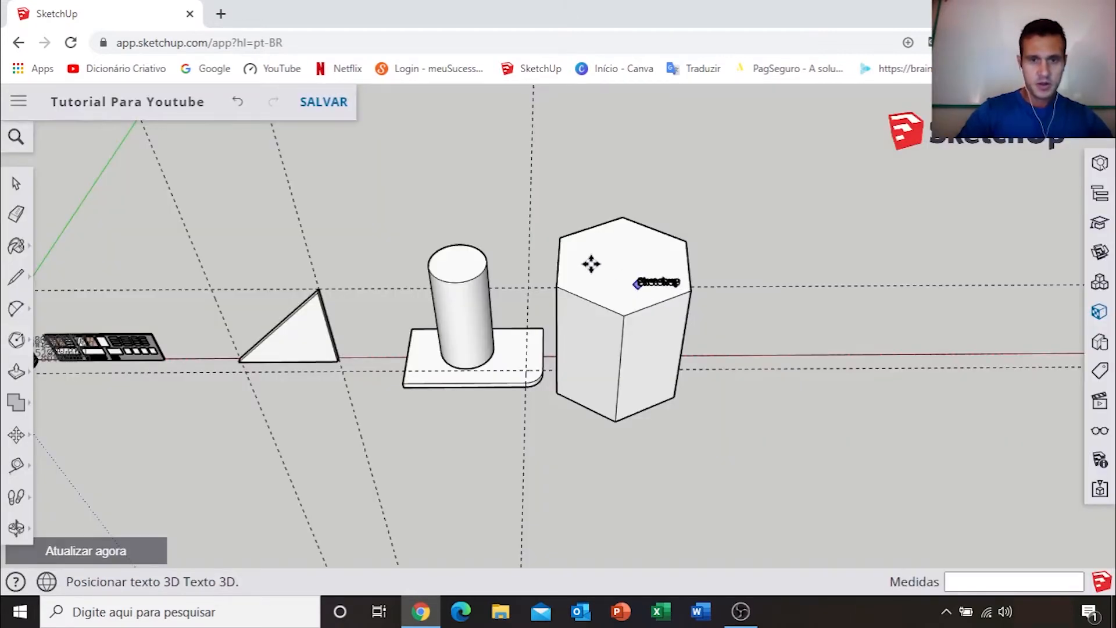
Step: Place the 3D text "Sketchup" flat on the hexagonal prism's top face
{"action": "scroll", "coordinate": [593, 266], "scroll_direction": "up", "scroll_amount": 10}
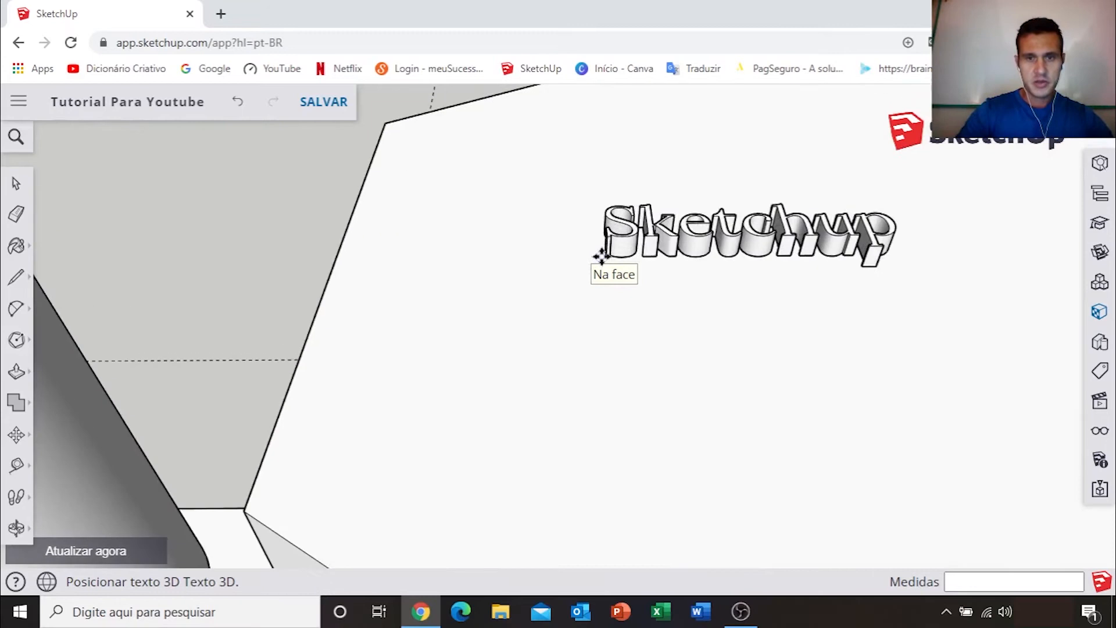
{"action": "left_click", "coordinate": [603, 256]}
{"action": "middle_click_drag", "start_coordinate": [606, 302], "coordinate": [512, 331]}
{"action": "scroll", "coordinate": [733, 329], "scroll_direction": "down", "scroll_amount": 5}
{"action": "middle_click_drag", "start_coordinate": [639, 354], "coordinate": [566, 352]}
{"action": "key", "text": "space"}
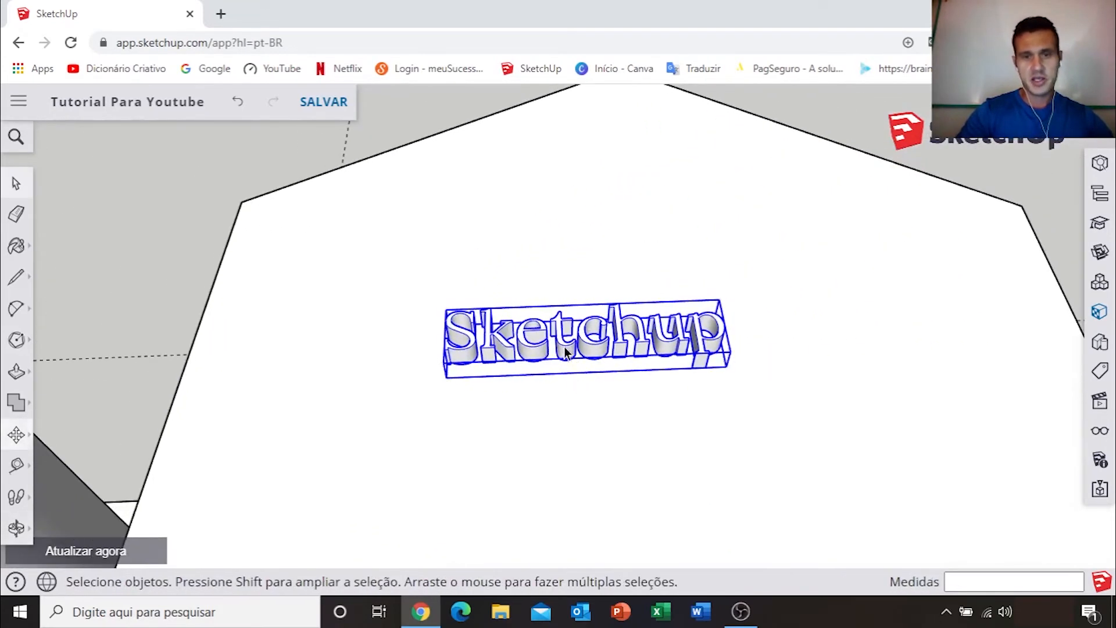
{"action": "scroll", "coordinate": [565, 351], "scroll_direction": "up", "scroll_amount": 5}
{"action": "scroll", "coordinate": [562, 318], "scroll_direction": "down", "scroll_amount": 8}
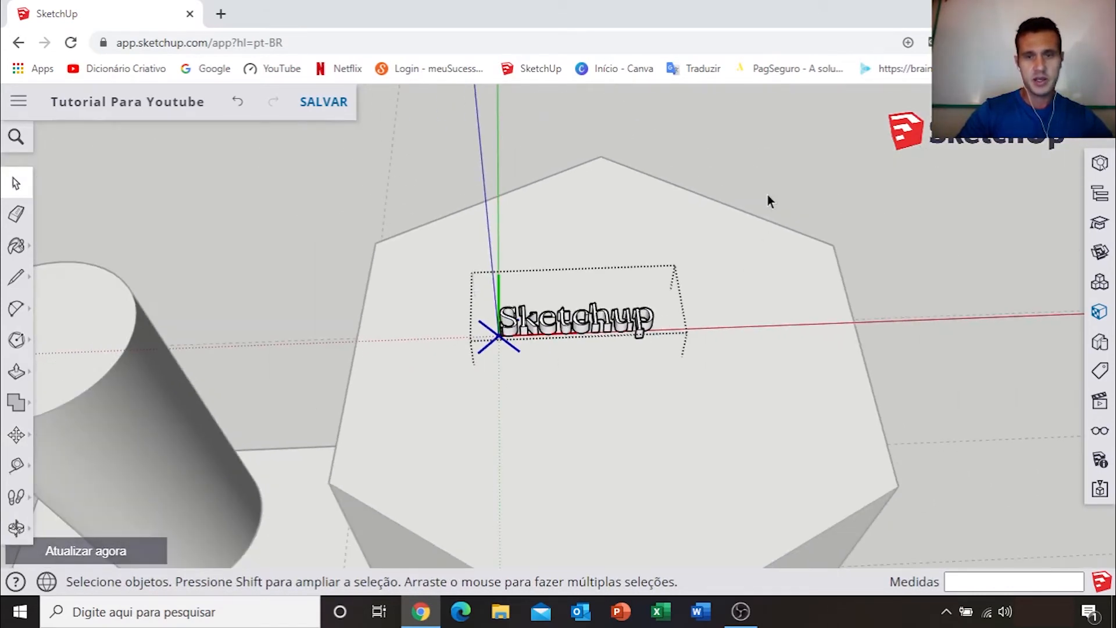
{"action": "middle_click_drag", "start_coordinate": [767, 194], "coordinate": [663, 282]}
{"action": "scroll", "coordinate": [608, 367], "scroll_direction": "down", "scroll_amount": 5}
{"action": "left_click", "coordinate": [16, 339]}
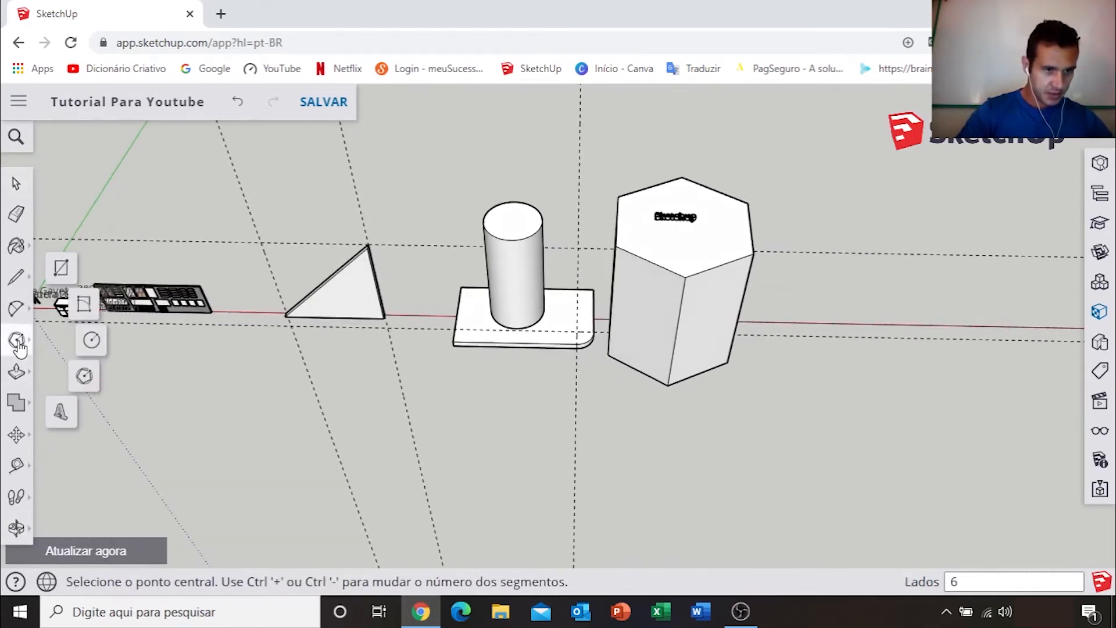
{"action": "left_click", "coordinate": [16, 372]}
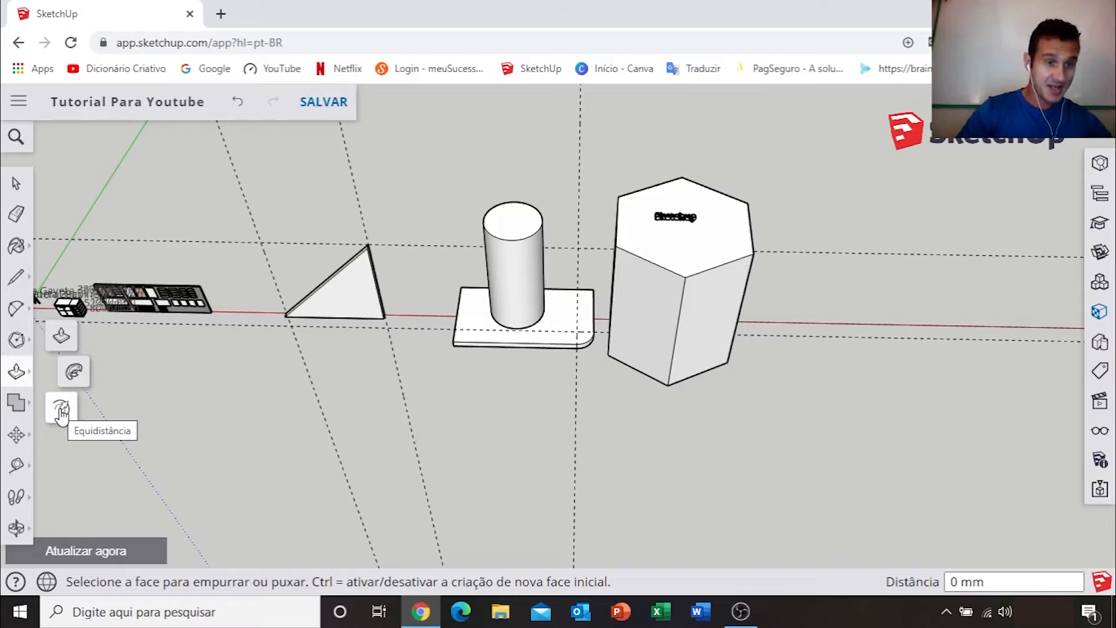
{"action": "key", "text": "space"}
{"action": "left_click", "coordinate": [502, 312]}
Step: Delete all guide lines from the model
{"action": "scroll", "coordinate": [532, 313], "scroll_direction": "down", "scroll_amount": 6}
{"action": "middle_click_drag", "start_coordinate": [644, 327], "coordinate": [308, 314], "text": "shift"}
{"action": "key", "text": "r"}
{"action": "scroll", "coordinate": [491, 343], "scroll_direction": "up", "scroll_amount": 5}
{"action": "middle_click_drag", "start_coordinate": [494, 366], "coordinate": [523, 287]}
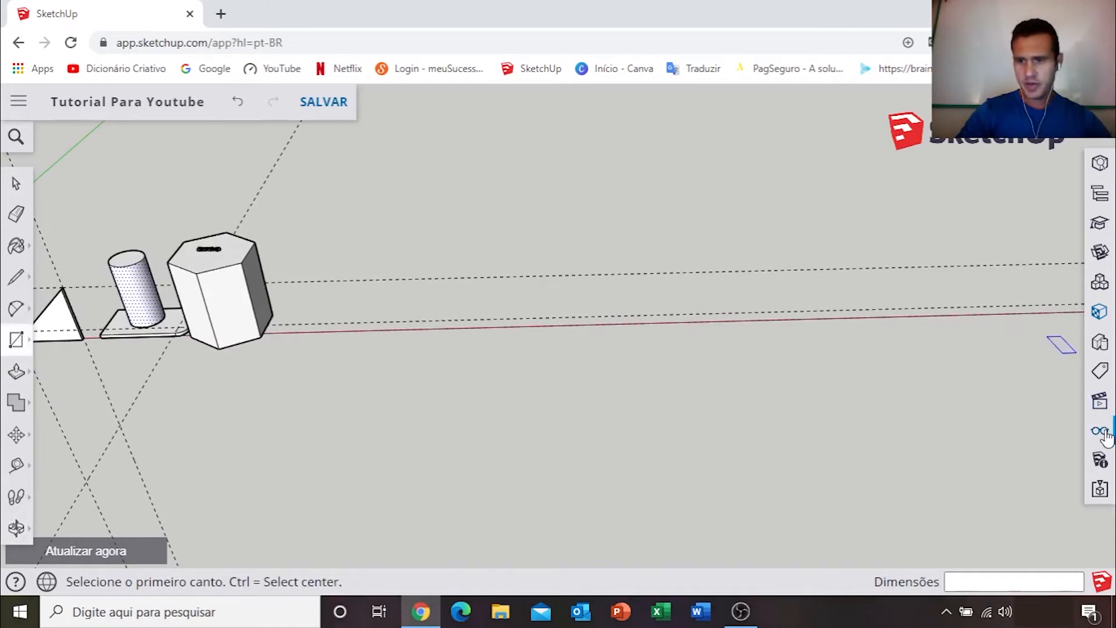
{"action": "left_click", "coordinate": [1101, 431]}
{"action": "left_click", "coordinate": [905, 518]}
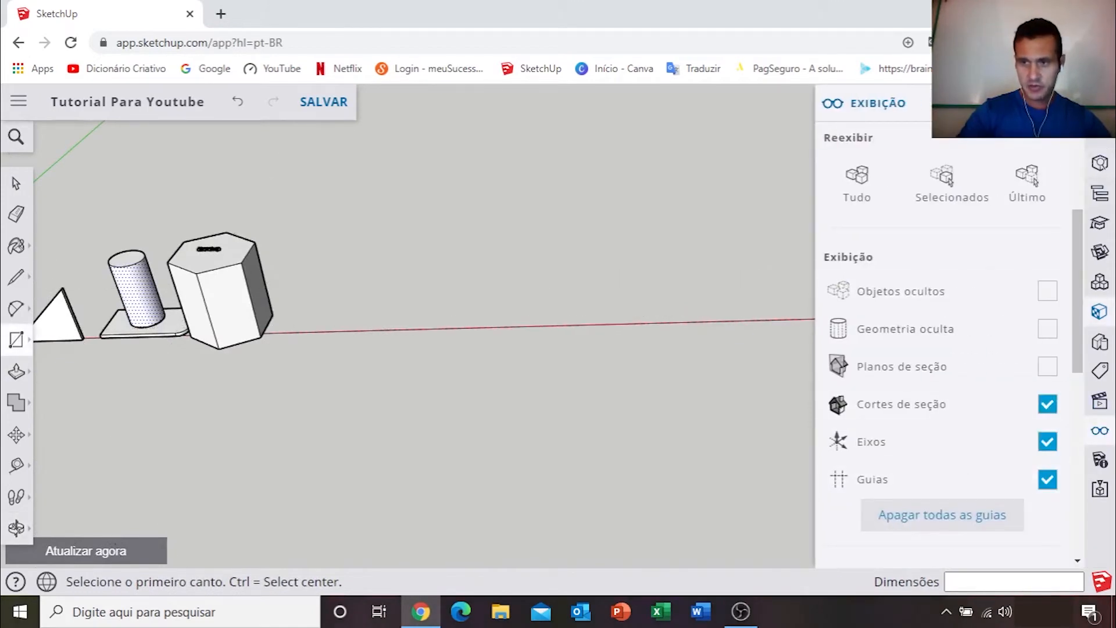
{"action": "left_click", "coordinate": [1069, 104]}
Step: Draw a large rectangle on the ground behind the red axis, on the far side of the hexagonal prism from the origin
{"action": "scroll", "coordinate": [580, 290], "scroll_direction": "down", "scroll_amount": 3}
{"action": "middle_click_drag", "start_coordinate": [580, 293], "coordinate": [571, 319]}
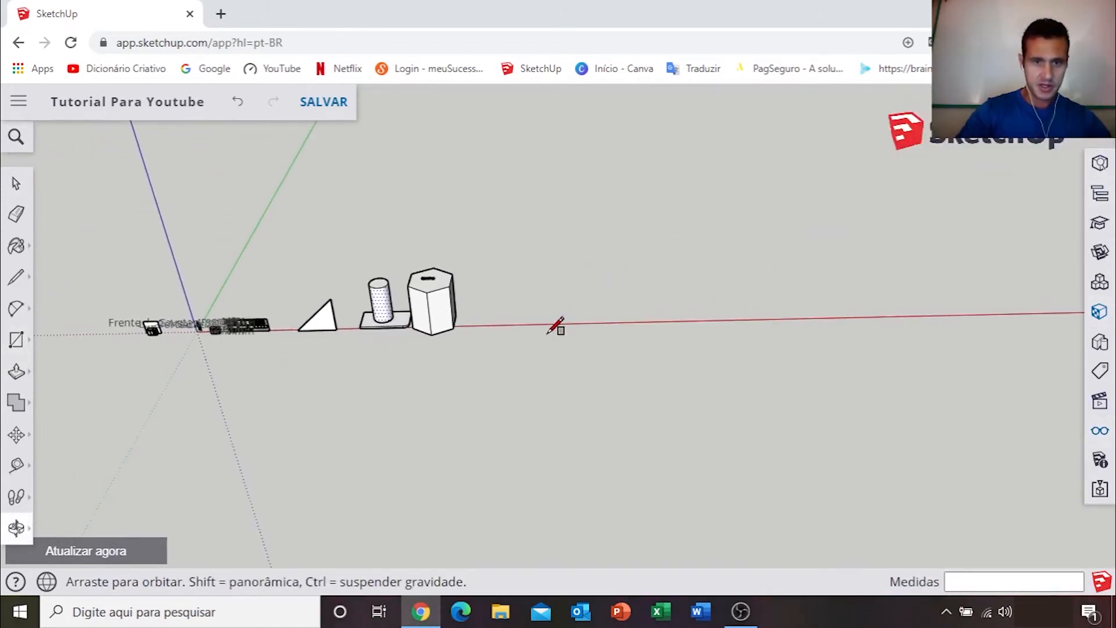
{"action": "middle_click_drag", "start_coordinate": [532, 168], "coordinate": [501, 319]}
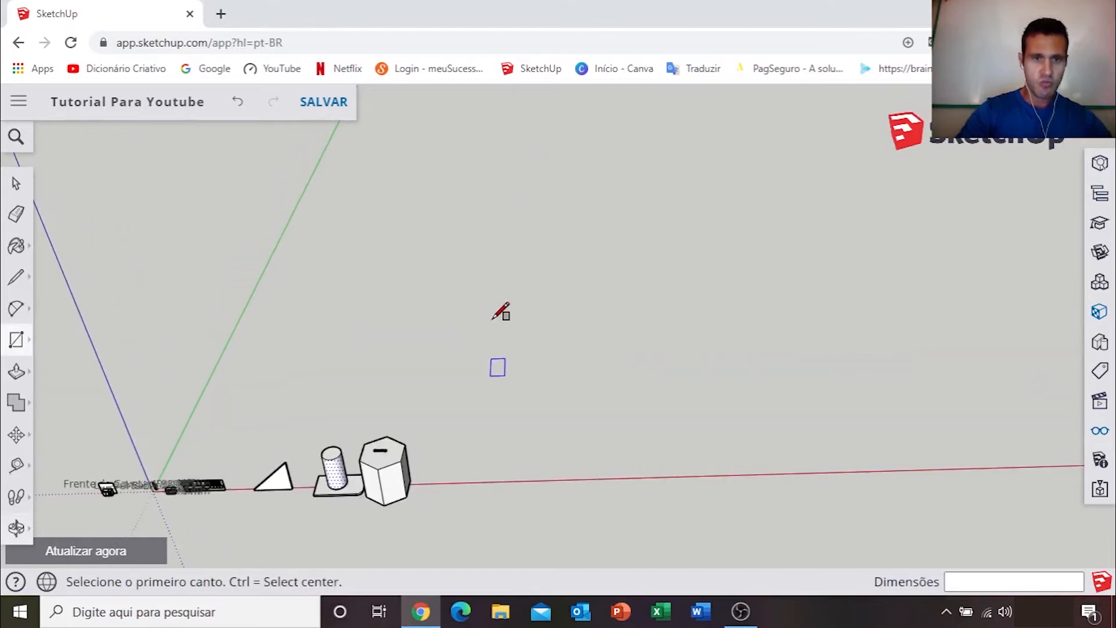
{"action": "left_click", "coordinate": [493, 258]}
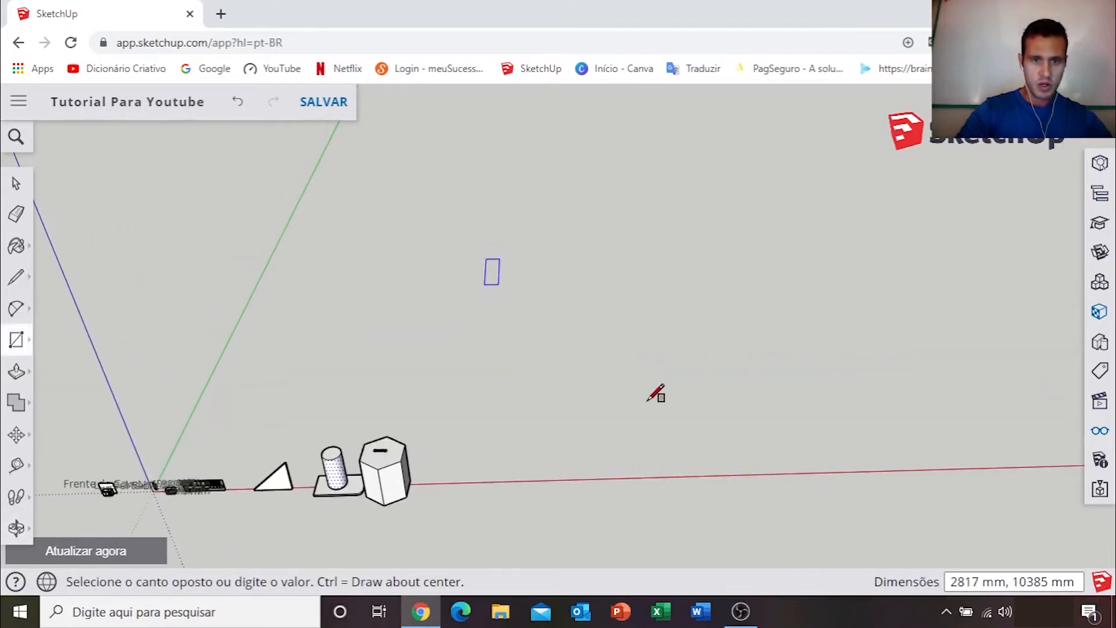
{"action": "left_click", "coordinate": [704, 440]}
{"action": "middle_click_drag", "start_coordinate": [704, 440], "coordinate": [598, 439]}
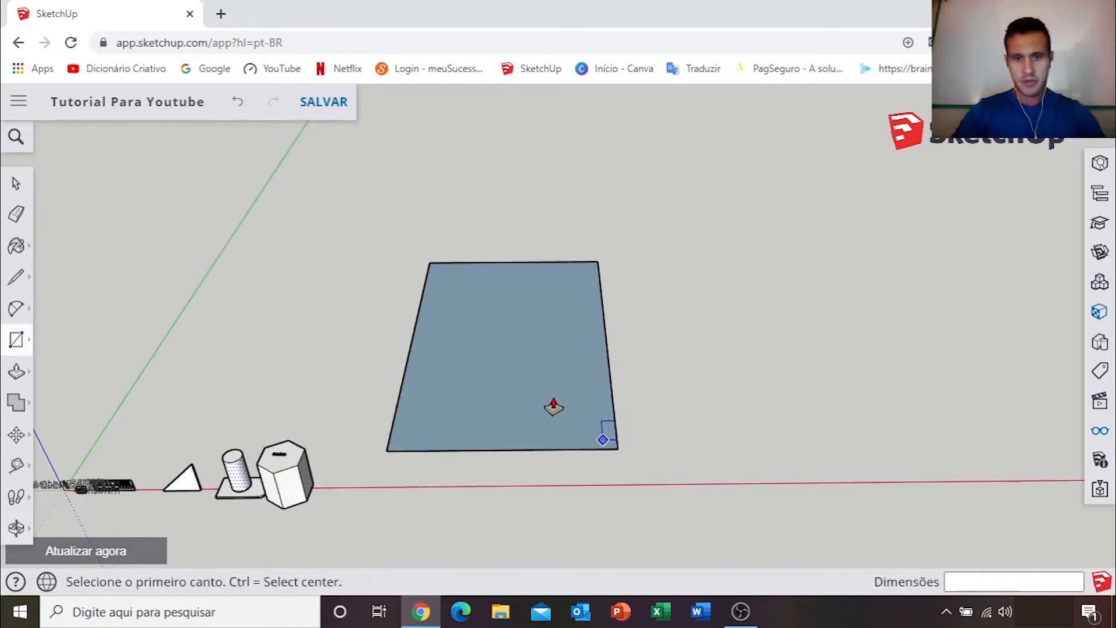
Step: Push/Pull the large ground rectangle upward into a solid box
{"action": "key", "text": "p"}
{"action": "left_click", "coordinate": [524, 389]}
{"action": "left_click", "coordinate": [531, 313]}
{"action": "key", "text": "space"}
{"action": "middle_click_drag", "start_coordinate": [773, 294], "coordinate": [609, 307]}
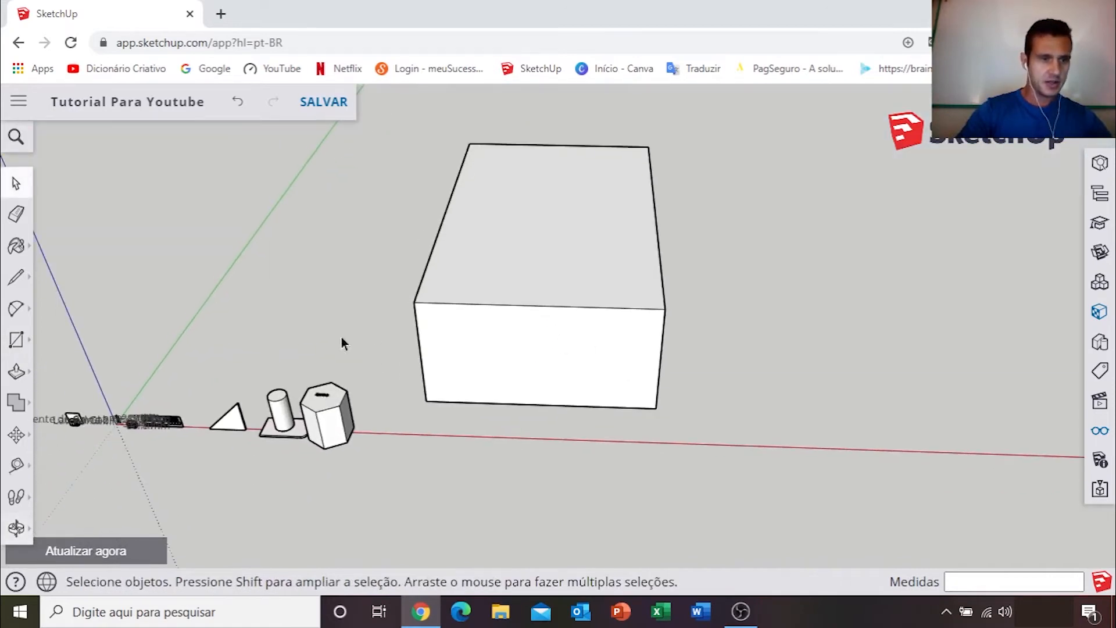
Step: Offset the outline of the box's top face inward by about 3175 mm
{"action": "left_click", "coordinate": [15, 378]}
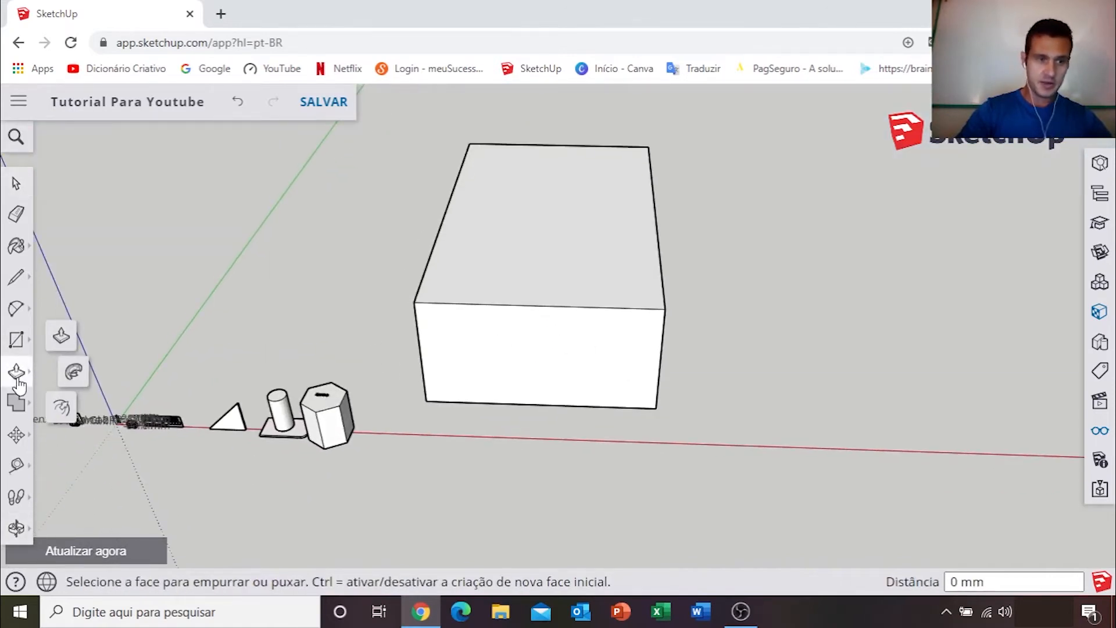
{"action": "left_click", "coordinate": [61, 409]}
{"action": "middle_click_drag", "start_coordinate": [567, 252], "coordinate": [218, 378]}
{"action": "middle_click_drag", "start_coordinate": [750, 387], "coordinate": [681, 405]}
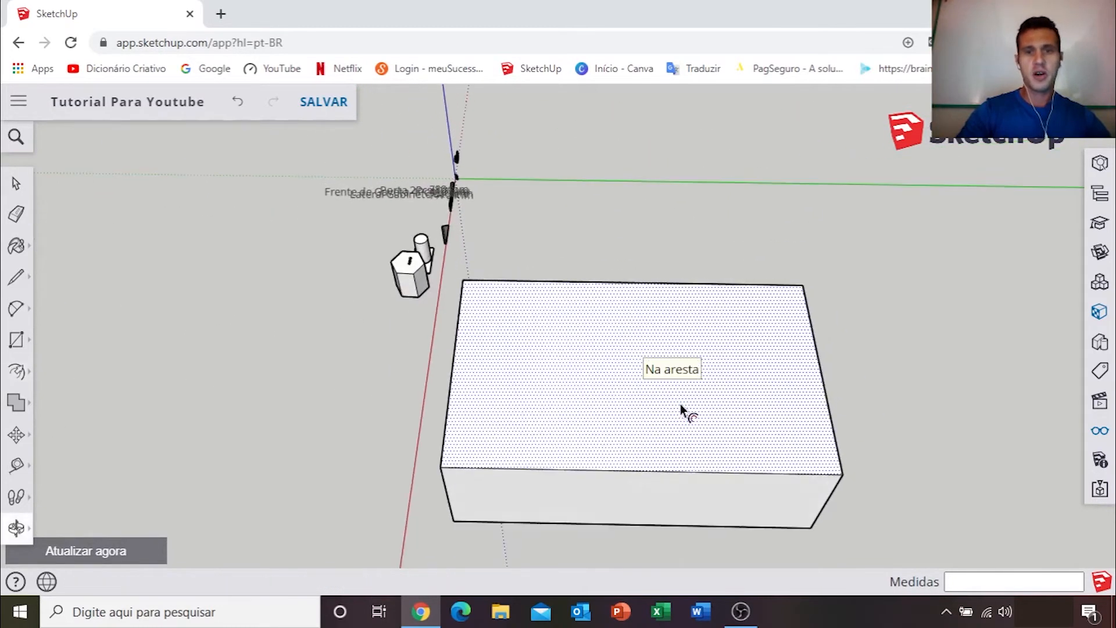
{"action": "scroll", "coordinate": [651, 372], "scroll_direction": "up", "scroll_amount": 2}
{"action": "middle_click_drag", "start_coordinate": [650, 371], "coordinate": [646, 288]}
{"action": "key", "text": "Escape"}
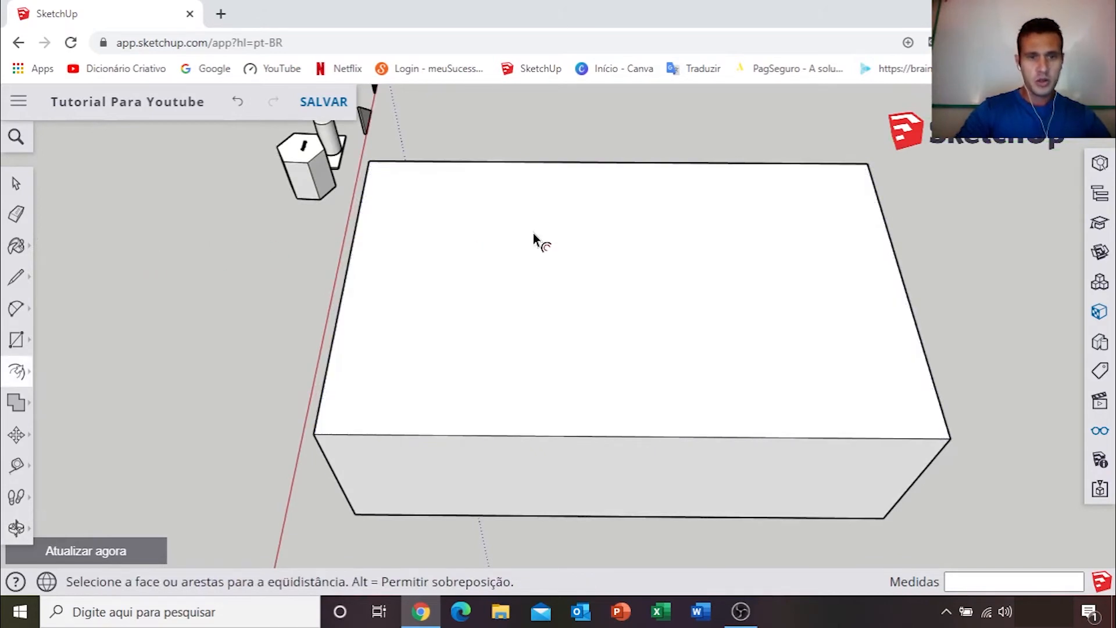
{"action": "left_click", "coordinate": [558, 230]}
{"action": "key", "text": "Escape"}
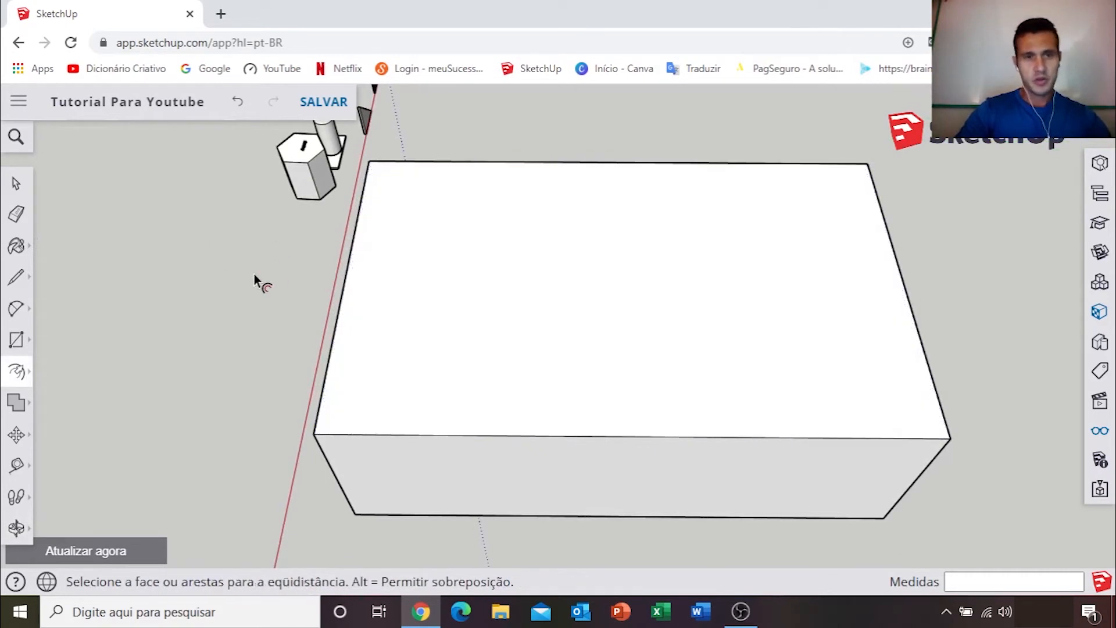
{"action": "left_click", "coordinate": [595, 257]}
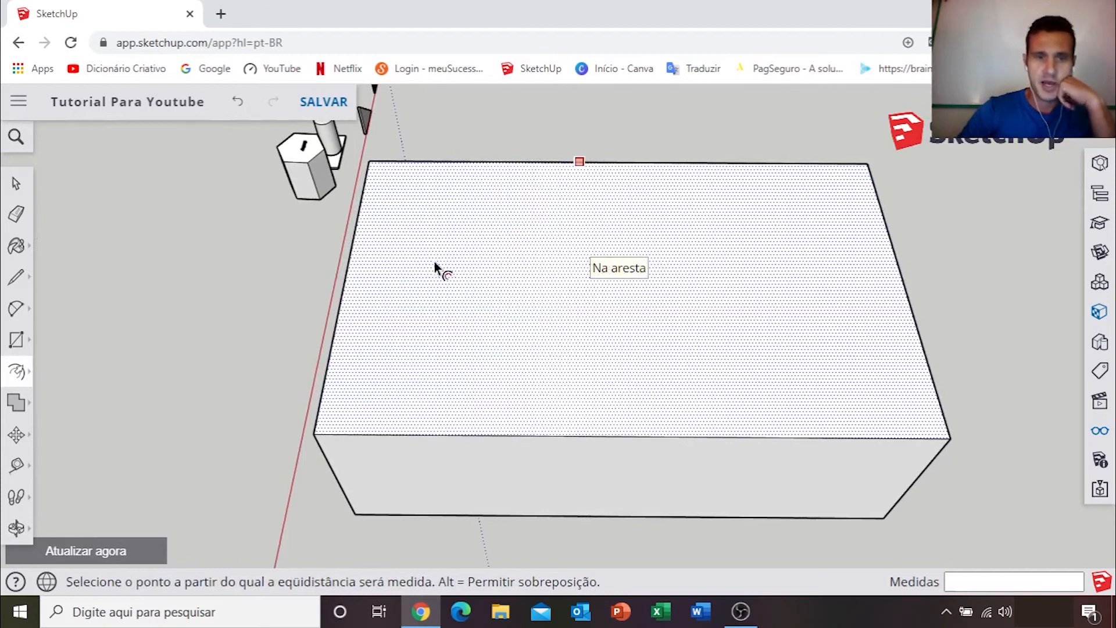
{"action": "key", "text": "Escape"}
{"action": "left_click", "coordinate": [511, 273]}
{"action": "key", "text": "Escape"}
{"action": "left_click", "coordinate": [536, 259]}
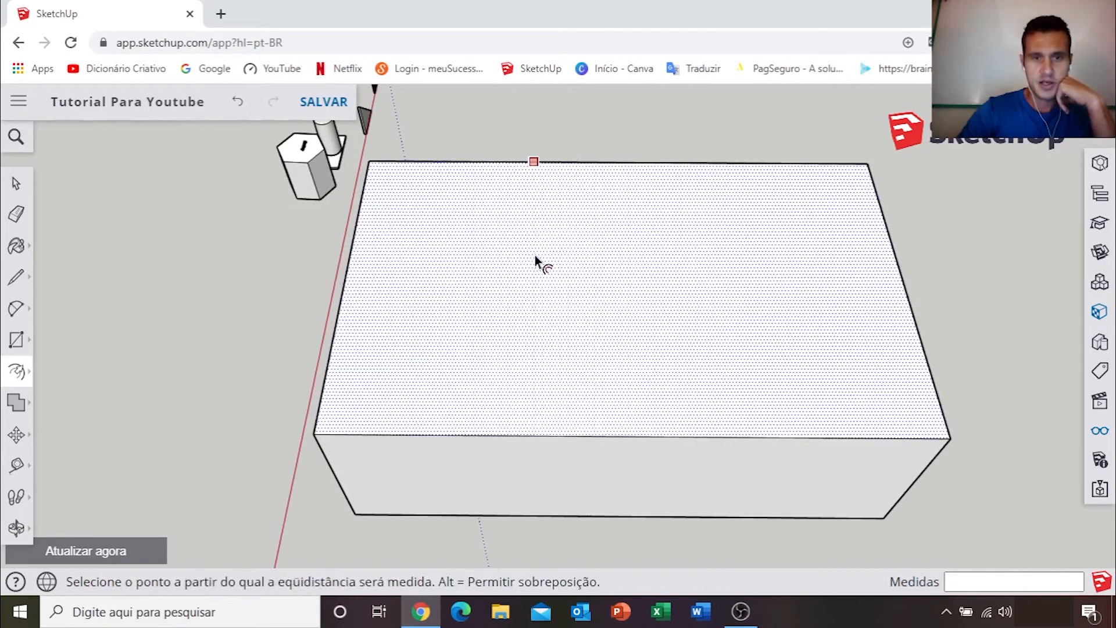
{"action": "left_click", "coordinate": [554, 235]}
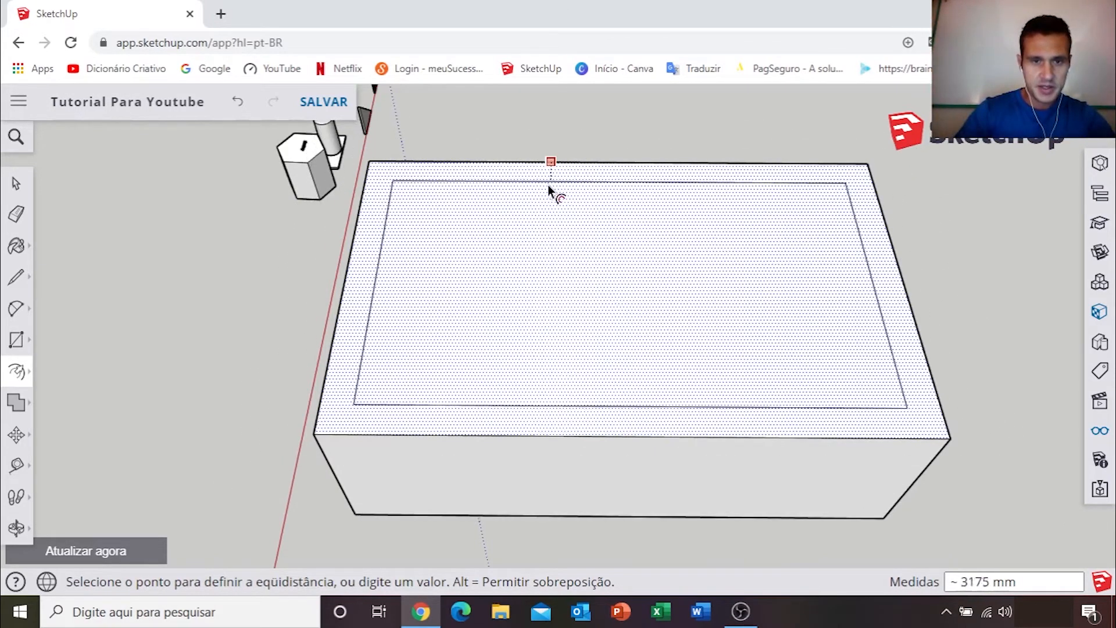
{"action": "left_click", "coordinate": [549, 179]}
Step: Push/Pull the inner rectangle on the box's top face downward to hollow the box, leaving walls and a floor
{"action": "middle_click_drag", "start_coordinate": [620, 294], "coordinate": [697, 403]}
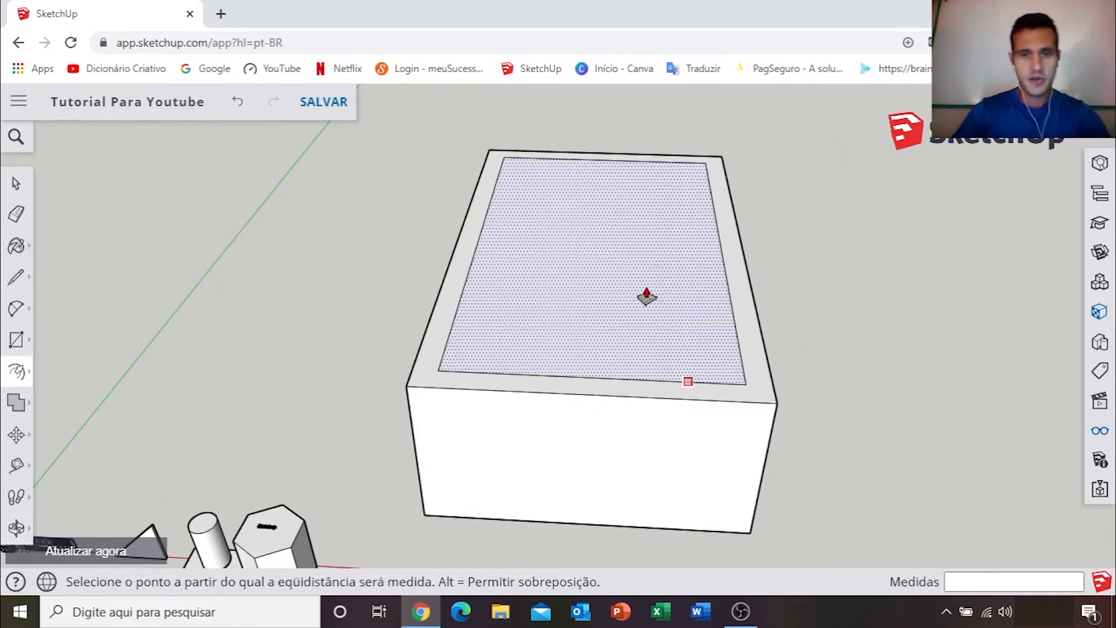
{"action": "key", "text": "p"}
{"action": "left_click", "coordinate": [594, 210]}
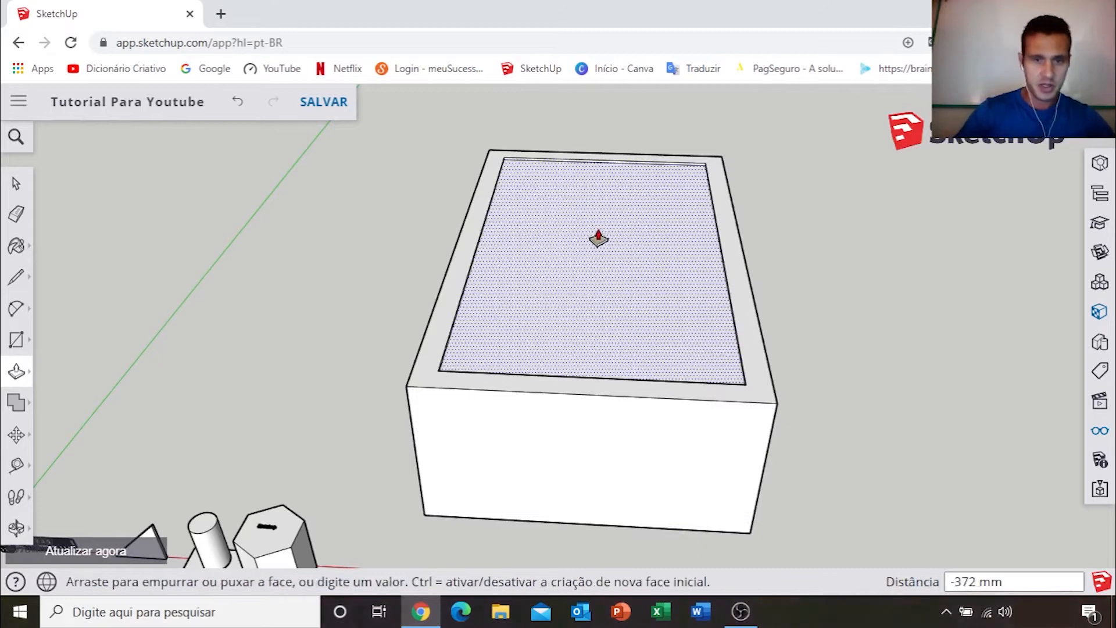
{"action": "left_click", "coordinate": [612, 312]}
{"action": "key", "text": "space"}
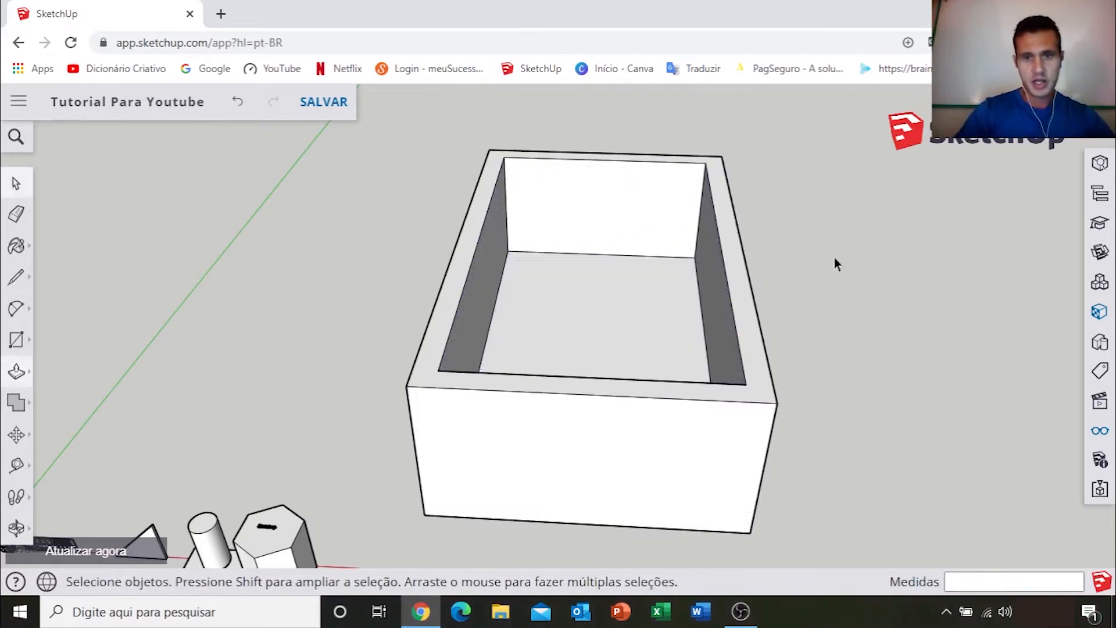
{"action": "scroll", "coordinate": [719, 376], "scroll_direction": "down", "scroll_amount": 4}
{"action": "middle_click_drag", "start_coordinate": [503, 327], "coordinate": [633, 358]}
{"action": "scroll", "coordinate": [613, 367], "scroll_direction": "up", "scroll_amount": 3}
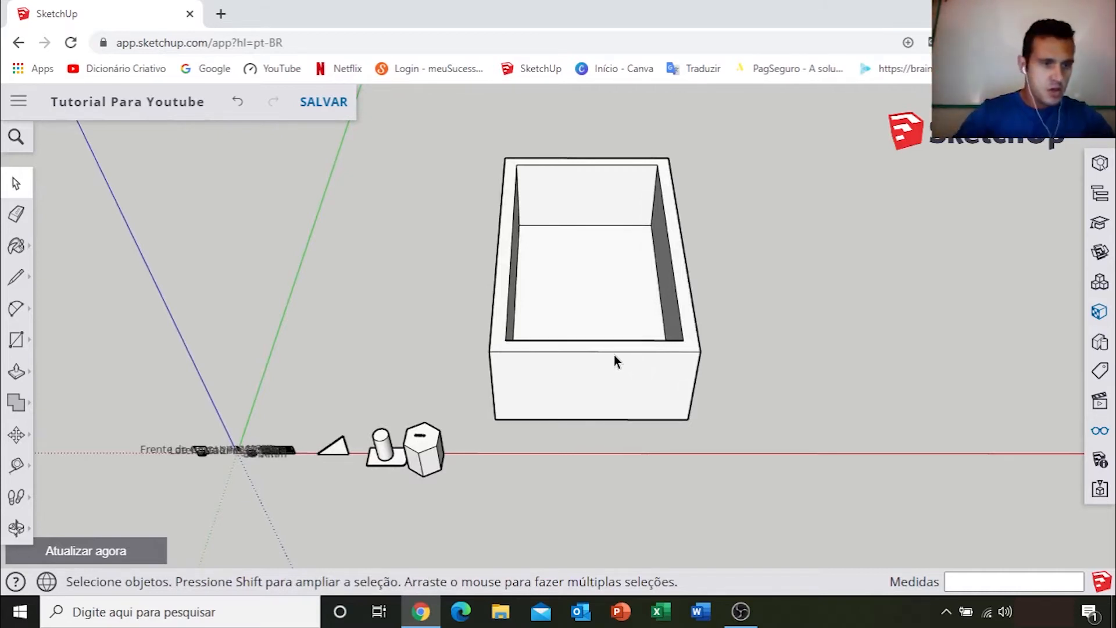
{"action": "left_click", "coordinate": [20, 378]}
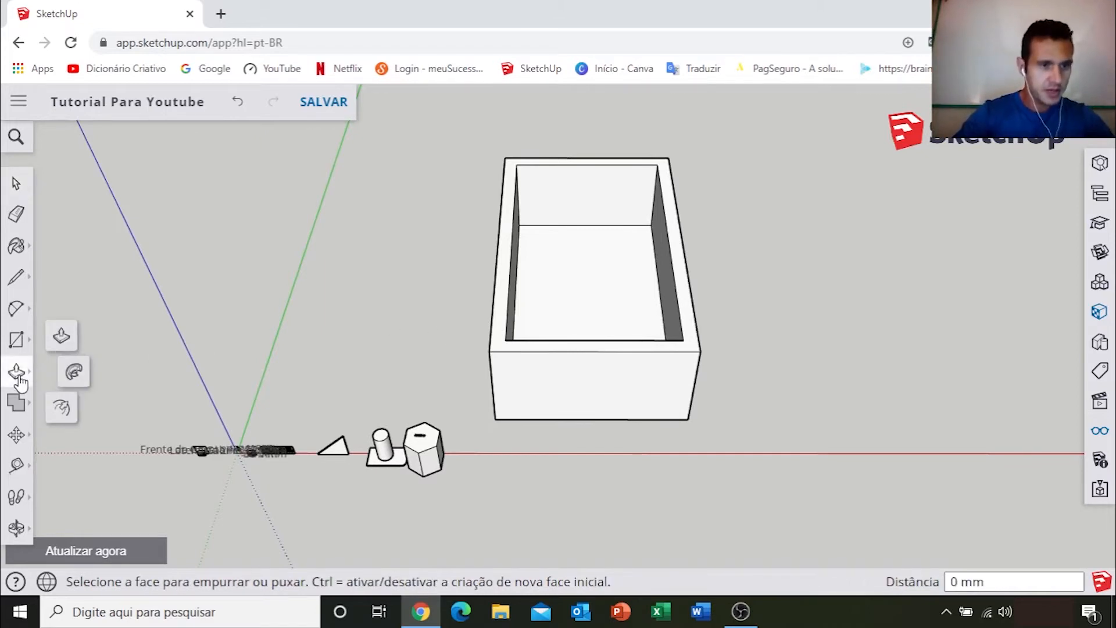
{"action": "key", "text": "space"}
Step: Draw a circle of about 1963 mm radius on the ground beside the red axis, to the right of the hollow box
{"action": "scroll", "coordinate": [577, 298], "scroll_direction": "down", "scroll_amount": 5}
{"action": "middle_click_drag", "start_coordinate": [505, 349], "coordinate": [313, 349], "text": "shift"}
{"action": "scroll", "coordinate": [535, 342], "scroll_direction": "up", "scroll_amount": 5}
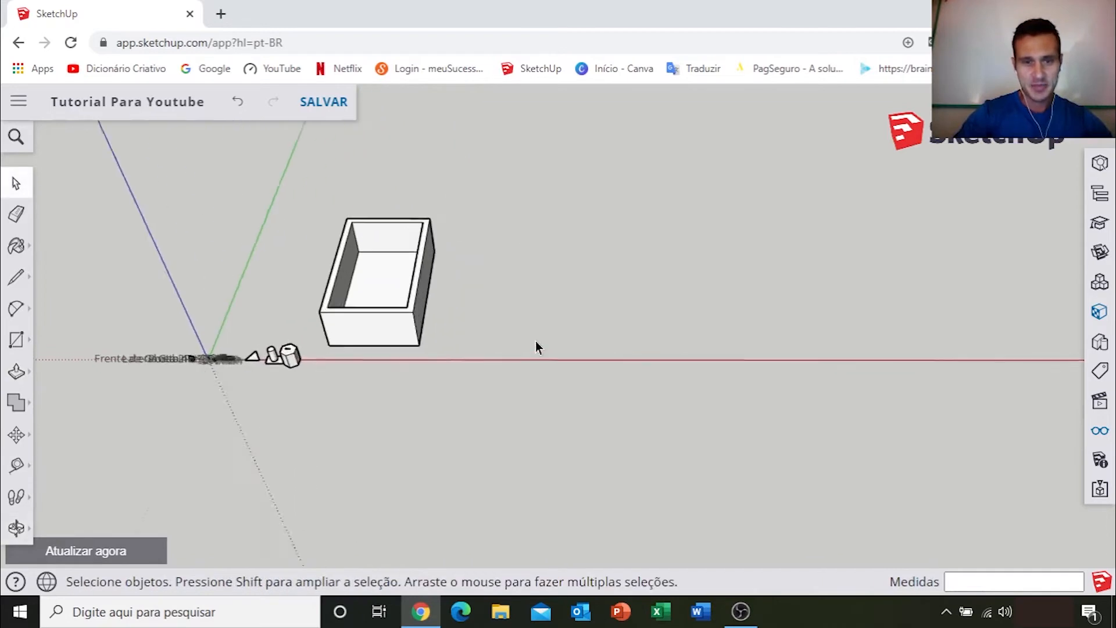
{"action": "middle_click_drag", "start_coordinate": [576, 358], "coordinate": [644, 385], "text": "shift"}
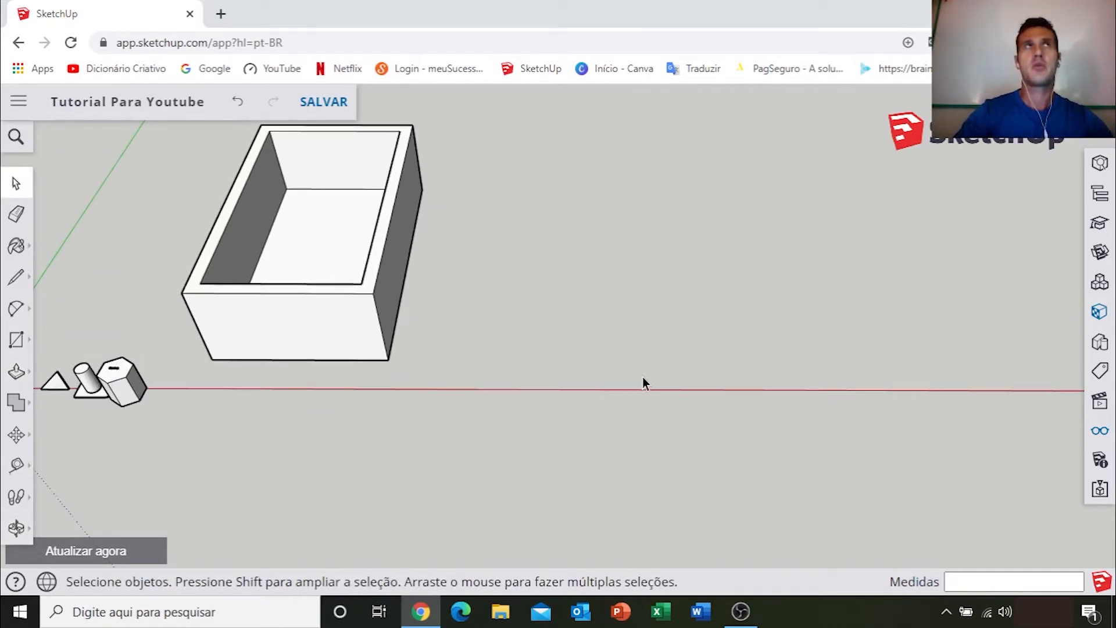
{"action": "scroll", "coordinate": [638, 385], "scroll_direction": "up", "scroll_amount": 5}
{"action": "middle_click_drag", "start_coordinate": [626, 391], "coordinate": [620, 367]}
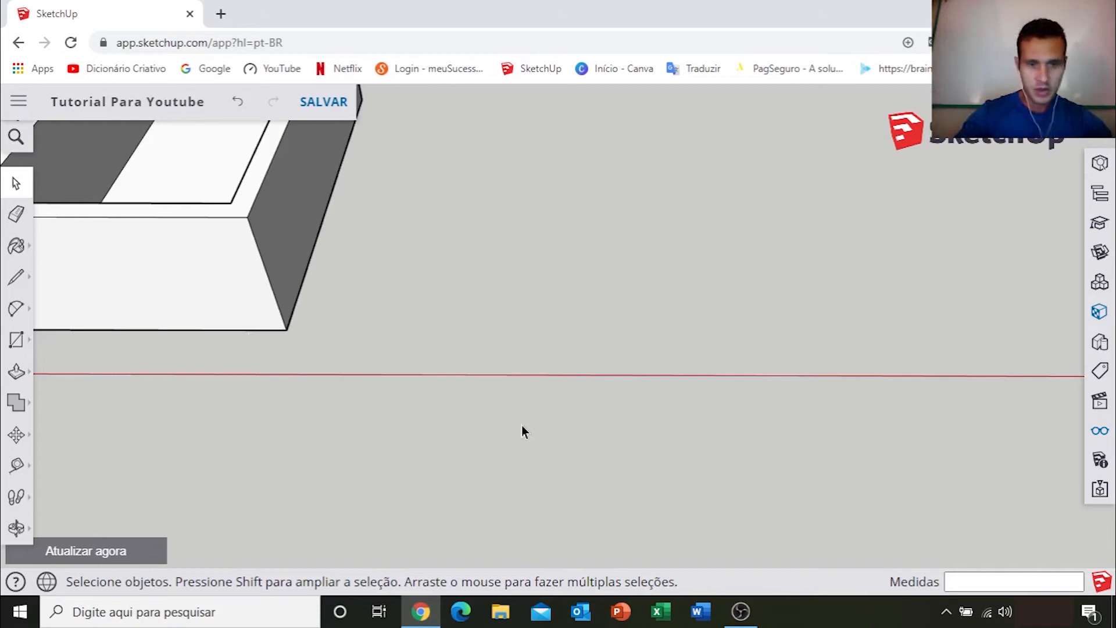
{"action": "key", "text": "c"}
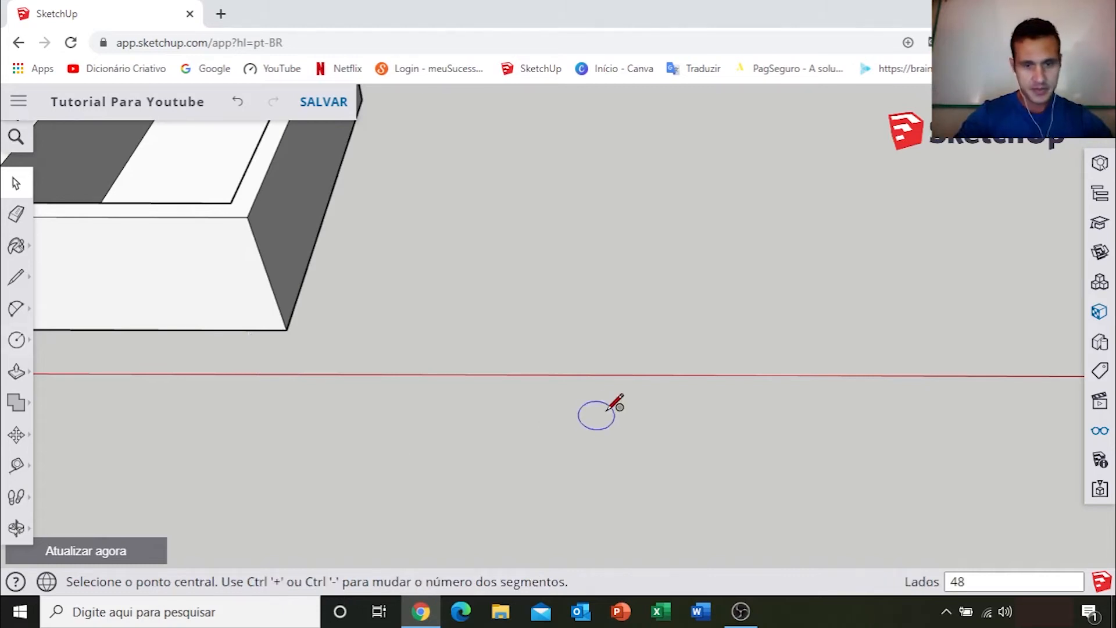
{"action": "left_click", "coordinate": [549, 407]}
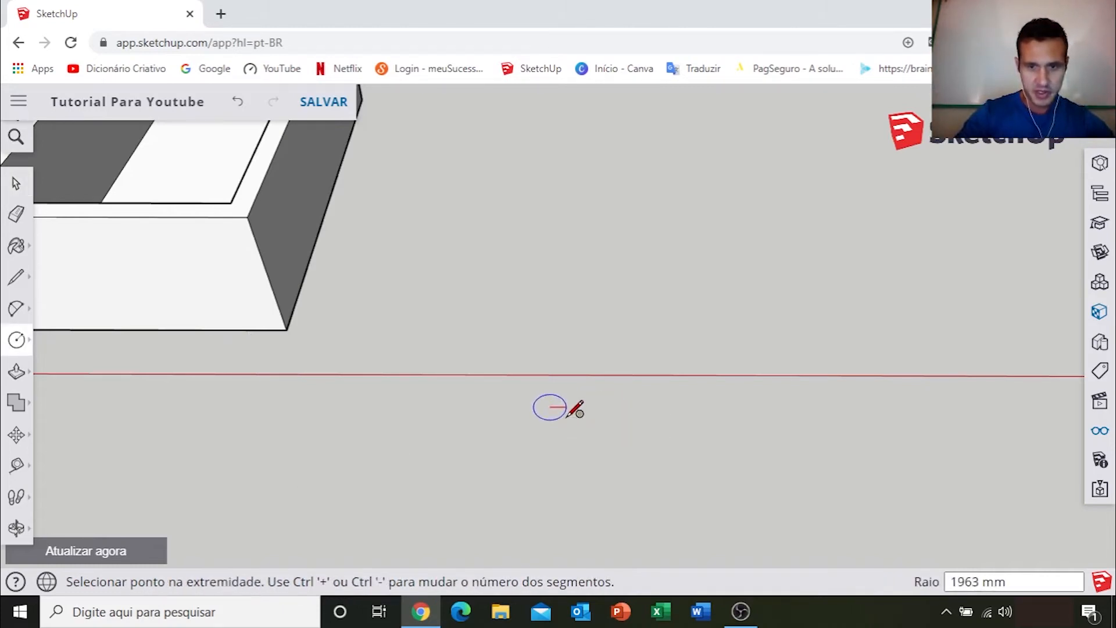
{"action": "left_click", "coordinate": [566, 411]}
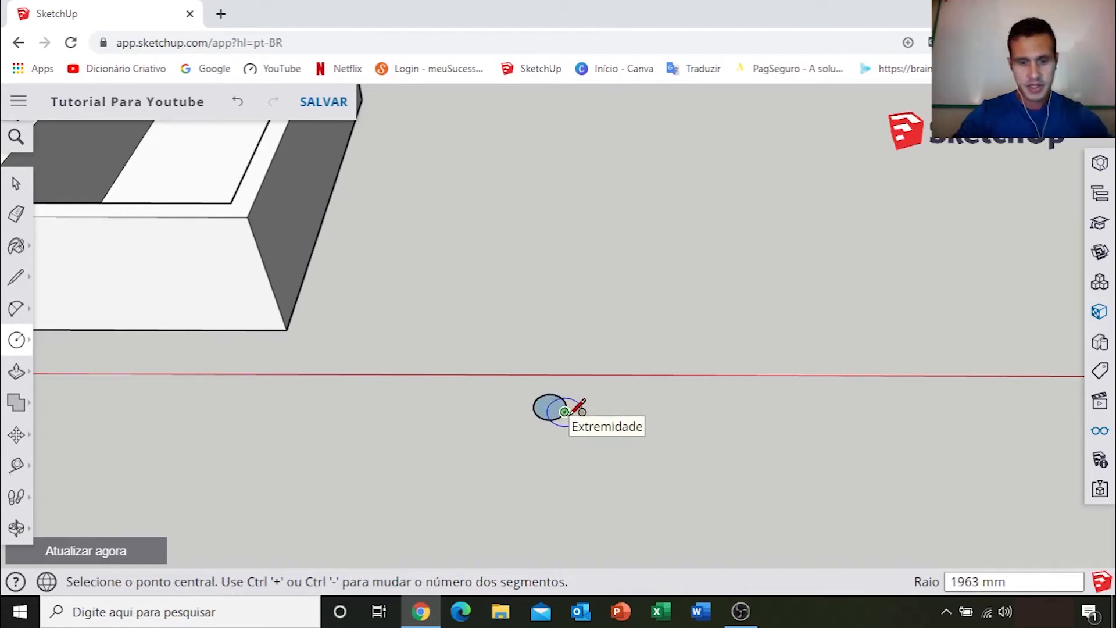
Step: Draw a vertical line along the blue axis from the circle's center, rising above the height of the hollow box
{"action": "left_click", "coordinate": [16, 277]}
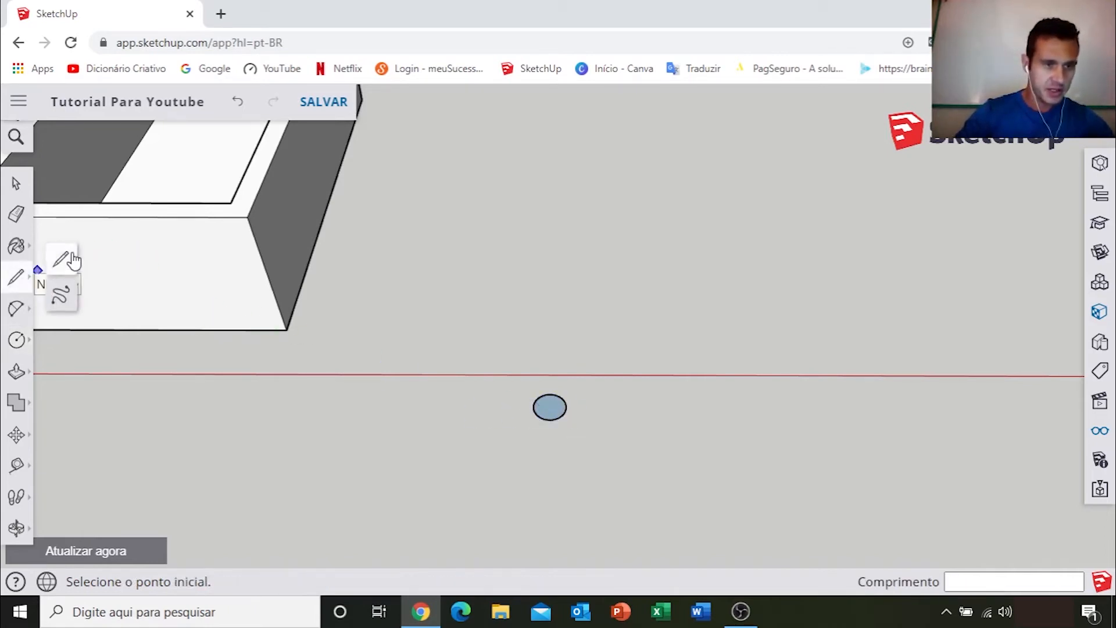
{"action": "scroll", "coordinate": [547, 416], "scroll_direction": "up", "scroll_amount": 2}
{"action": "scroll", "coordinate": [531, 422], "scroll_direction": "up", "scroll_amount": 2}
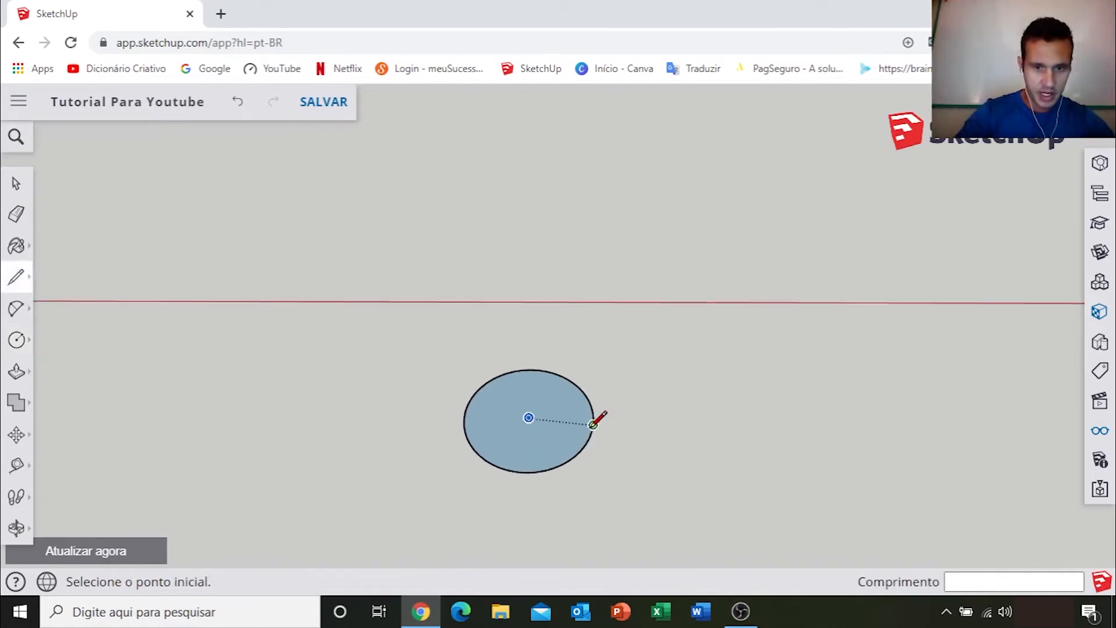
{"action": "left_click", "coordinate": [528, 416]}
{"action": "scroll", "coordinate": [535, 342], "scroll_direction": "down", "scroll_amount": 5}
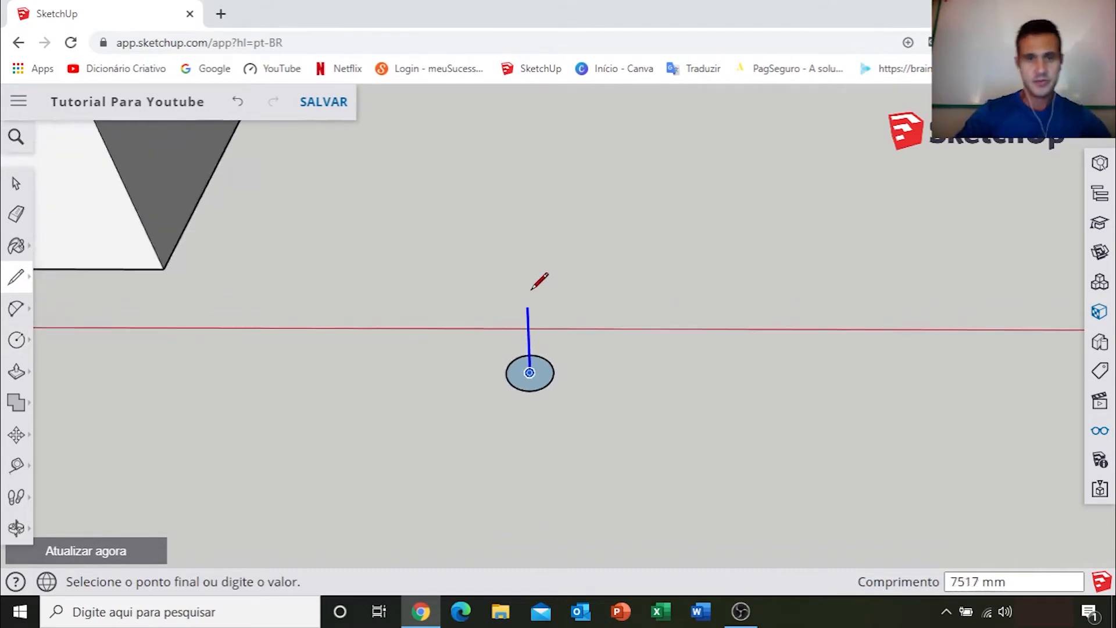
{"action": "scroll", "coordinate": [525, 265], "scroll_direction": "down", "scroll_amount": 3}
{"action": "middle_click_drag", "start_coordinate": [523, 249], "coordinate": [543, 214]}
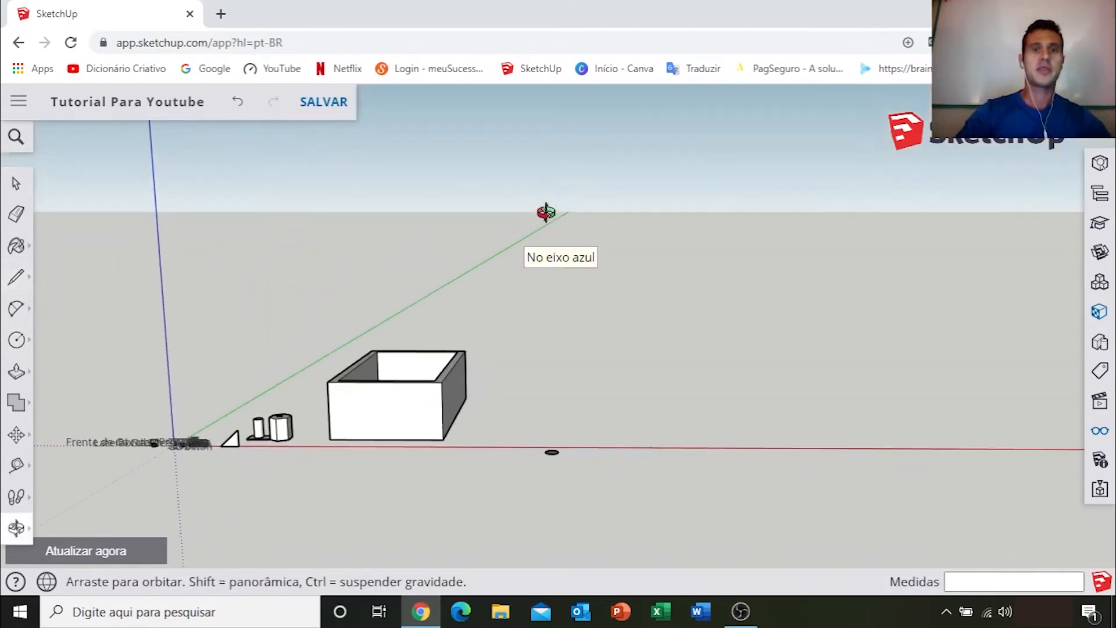
{"action": "left_click", "coordinate": [553, 308]}
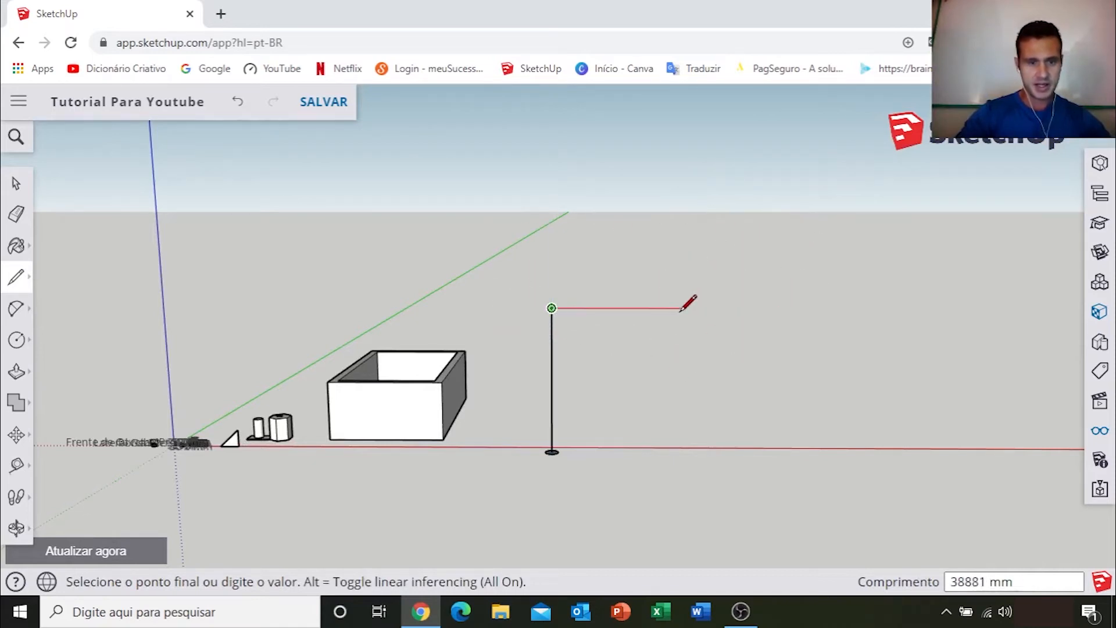
{"action": "key", "text": "Escape"}
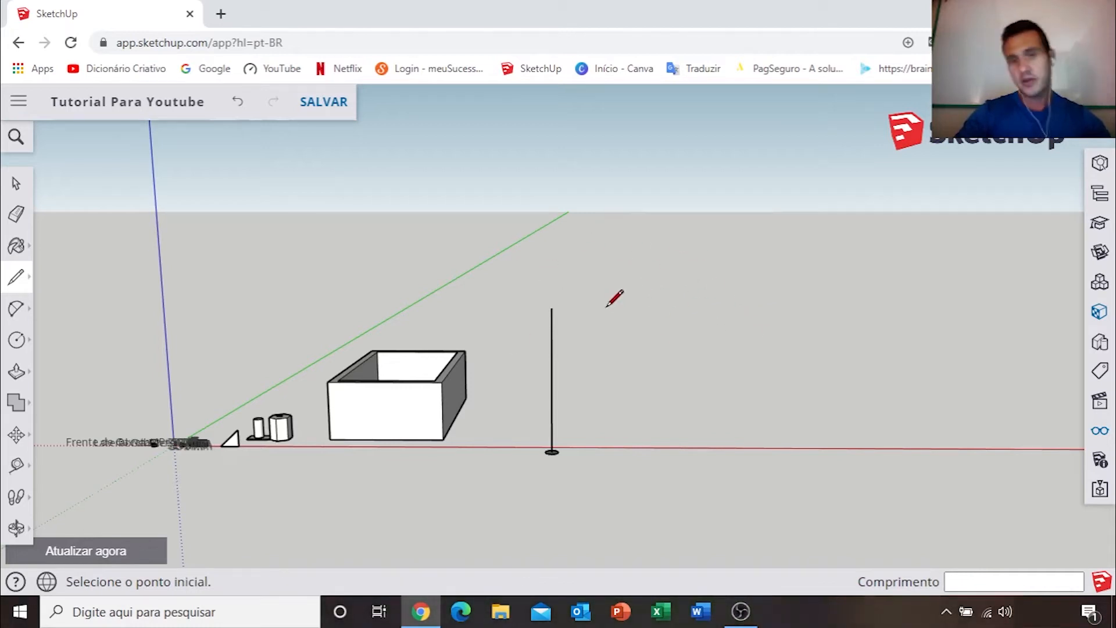
Step: Draw a horizontal line parallel to the red axis from the vertical line's upper end, heading away from the hollow box
{"action": "scroll", "coordinate": [547, 311], "scroll_direction": "up", "scroll_amount": 2}
{"action": "left_click", "coordinate": [542, 298]}
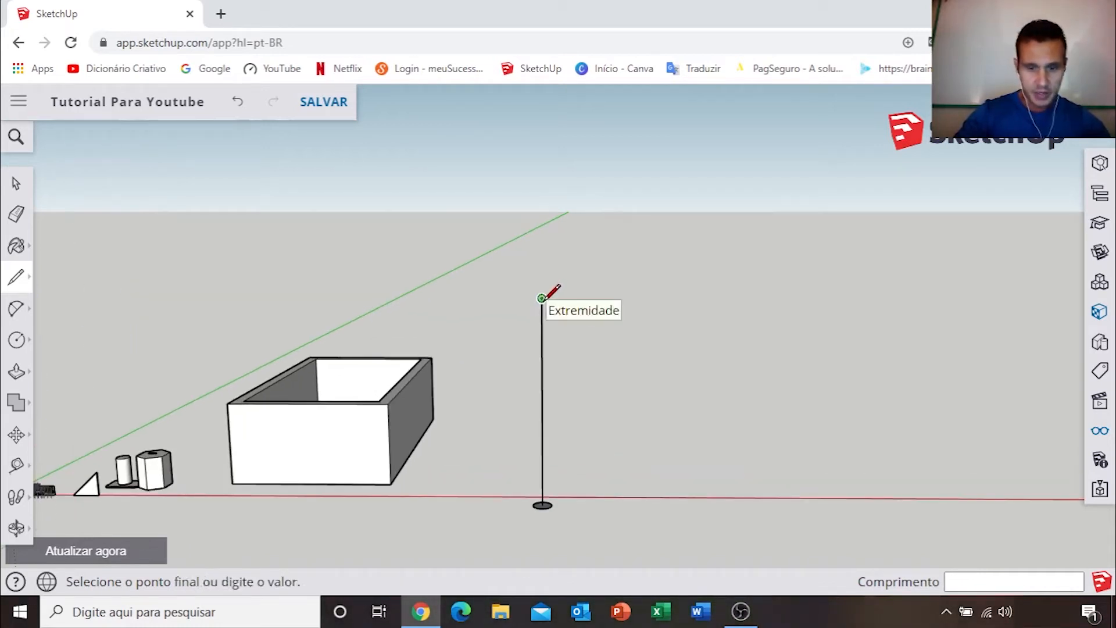
{"action": "scroll", "coordinate": [841, 306], "scroll_direction": "down", "scroll_amount": 3}
{"action": "middle_click_drag", "start_coordinate": [869, 308], "coordinate": [541, 319], "text": "shift"}
{"action": "left_click", "coordinate": [555, 310]}
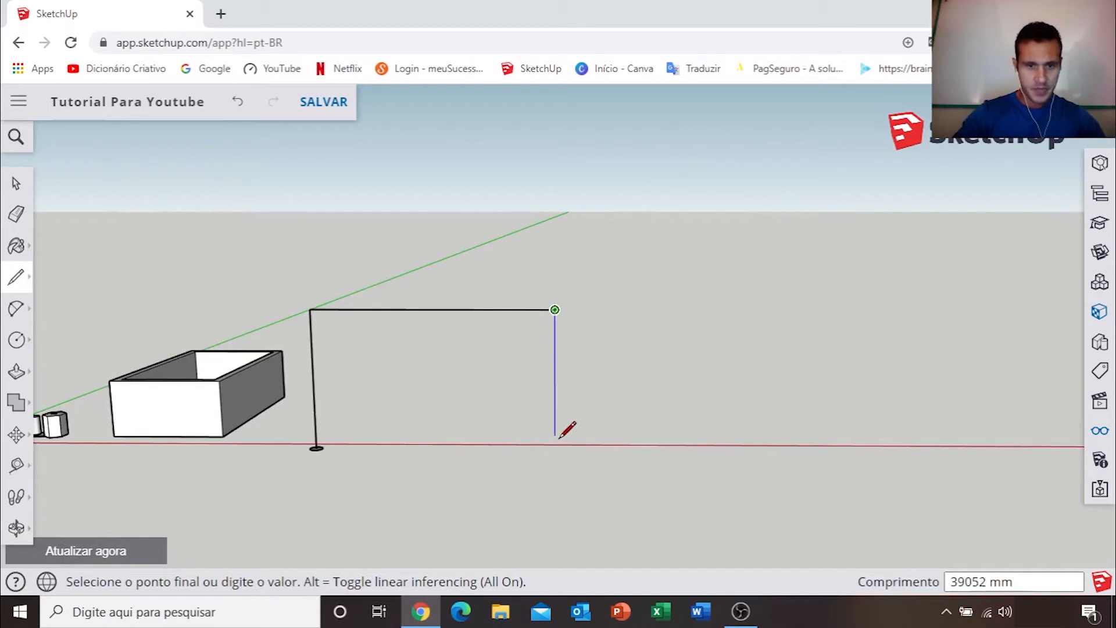
Step: Draw a vertical line from the horizontal line's free end down to the level of the circle's center
{"action": "scroll", "coordinate": [321, 439], "scroll_direction": "up", "scroll_amount": 5}
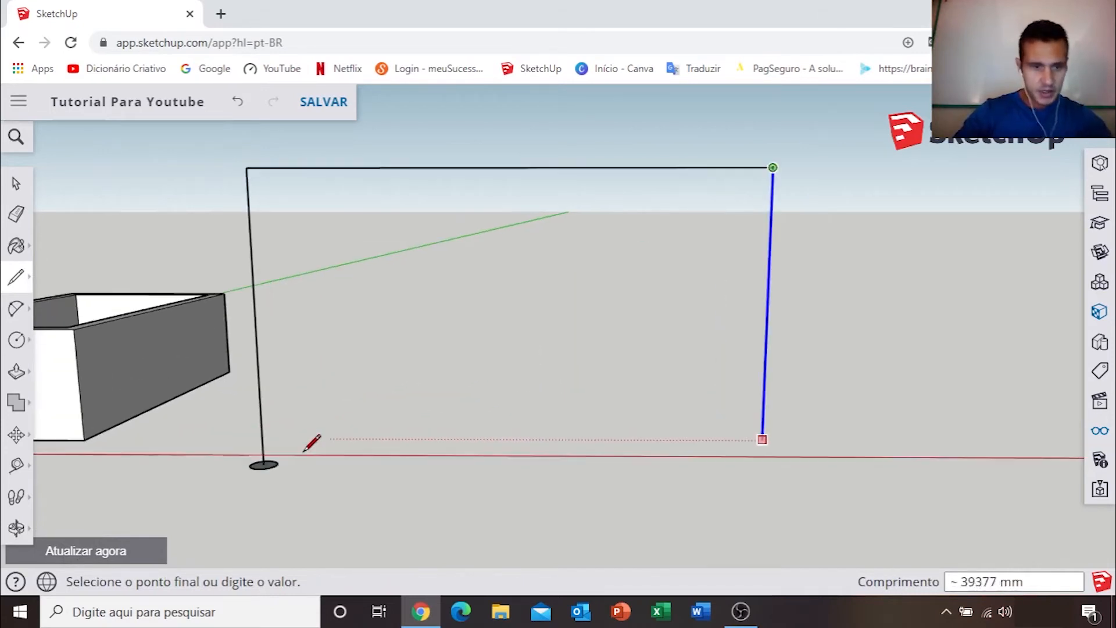
{"action": "scroll", "coordinate": [549, 379], "scroll_direction": "down", "scroll_amount": 8}
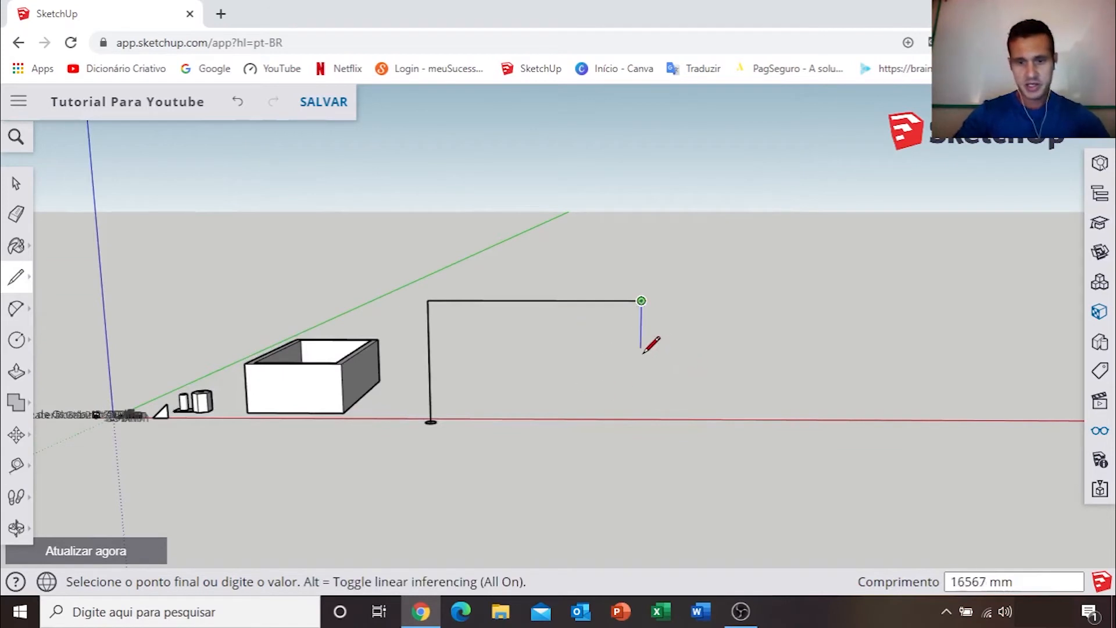
{"action": "key", "text": "shift"}
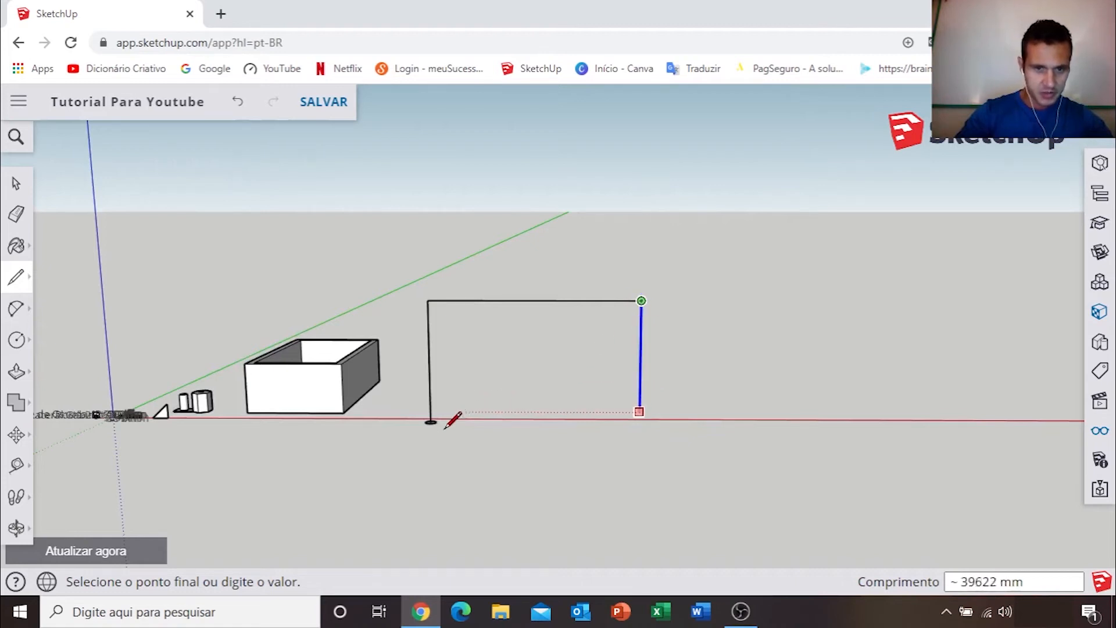
{"action": "scroll", "coordinate": [433, 419], "scroll_direction": "up", "scroll_amount": 6}
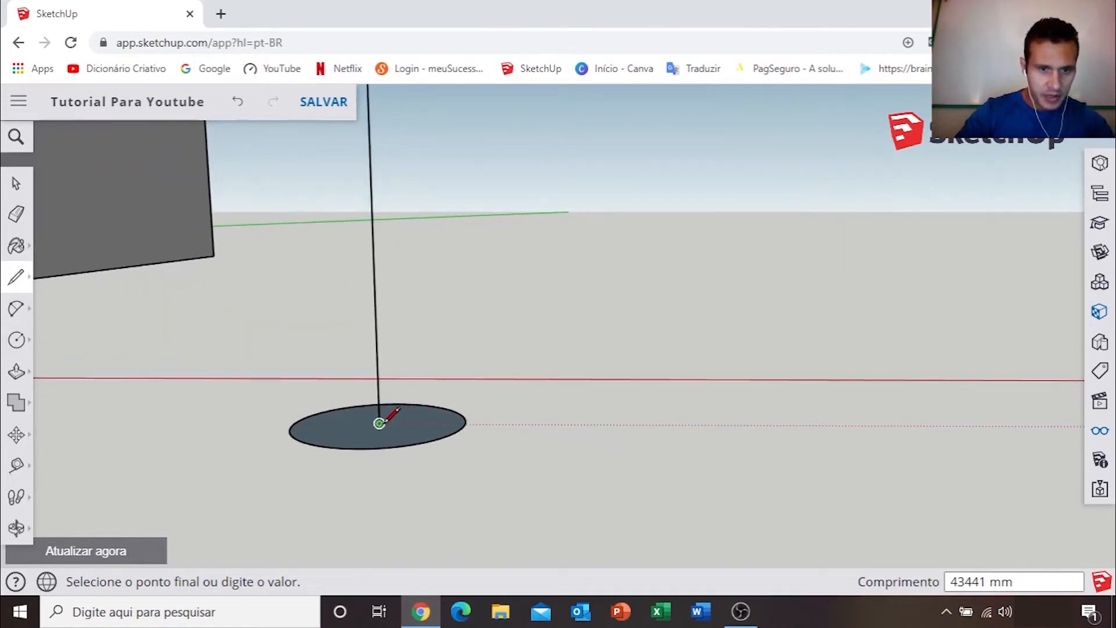
{"action": "scroll", "coordinate": [400, 416], "scroll_direction": "down", "scroll_amount": 3}
{"action": "scroll", "coordinate": [456, 378], "scroll_direction": "down", "scroll_amount": 8}
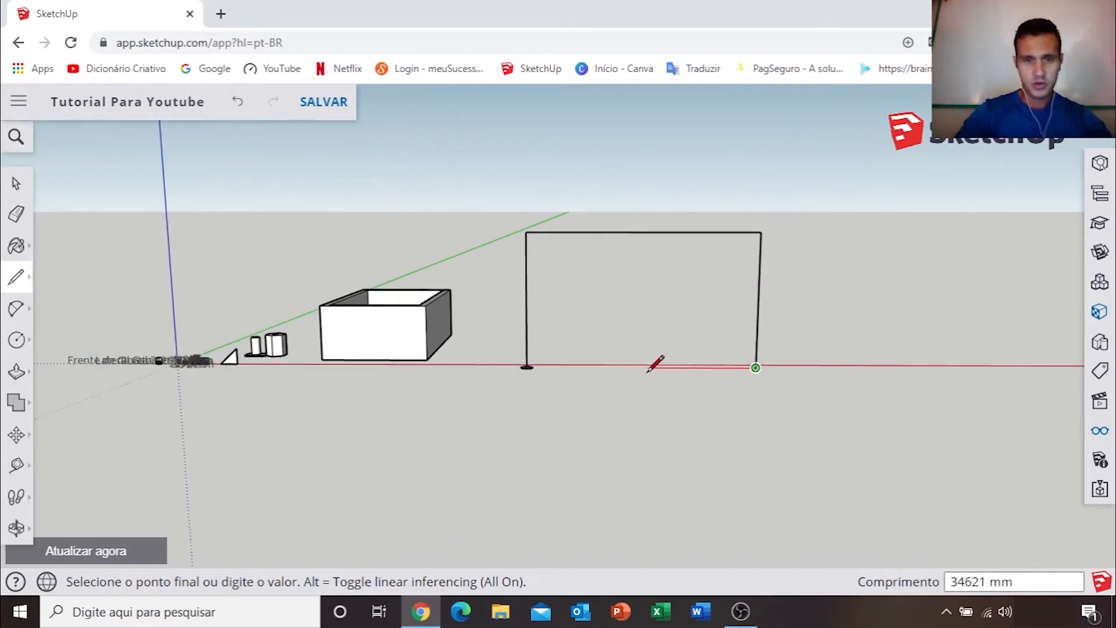
{"action": "key", "text": "Escape"}
{"action": "middle_click_drag", "start_coordinate": [882, 285], "coordinate": [578, 361]}
{"action": "scroll", "coordinate": [511, 332], "scroll_direction": "up", "scroll_amount": 3}
{"action": "scroll", "coordinate": [511, 401], "scroll_direction": "up", "scroll_amount": 5}
{"action": "scroll", "coordinate": [512, 401], "scroll_direction": "up", "scroll_amount": 3}
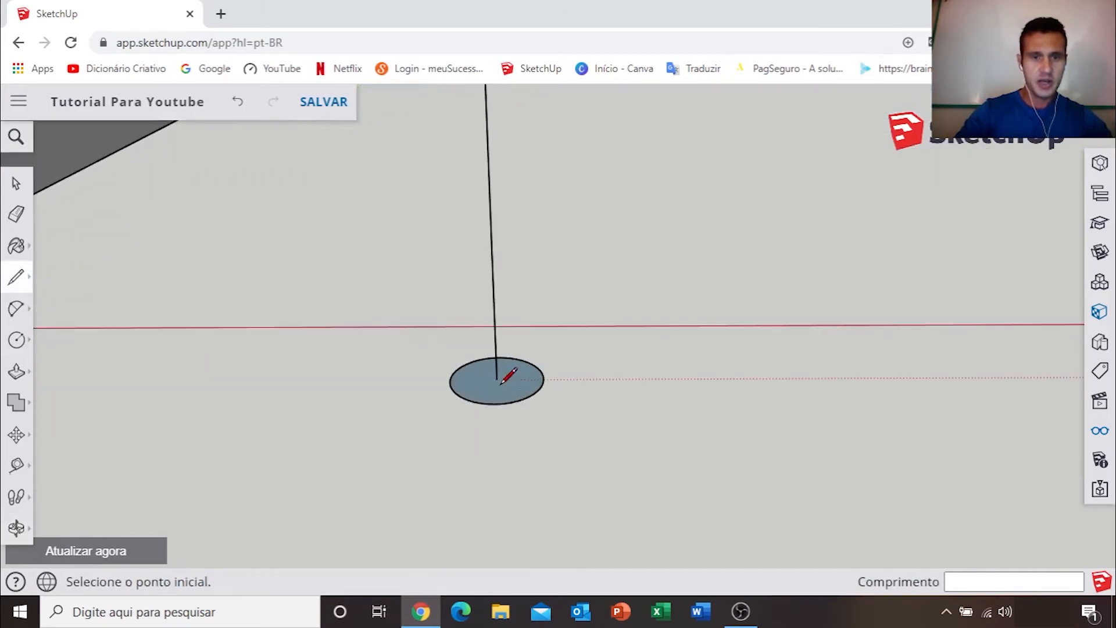
{"action": "key", "text": "space"}
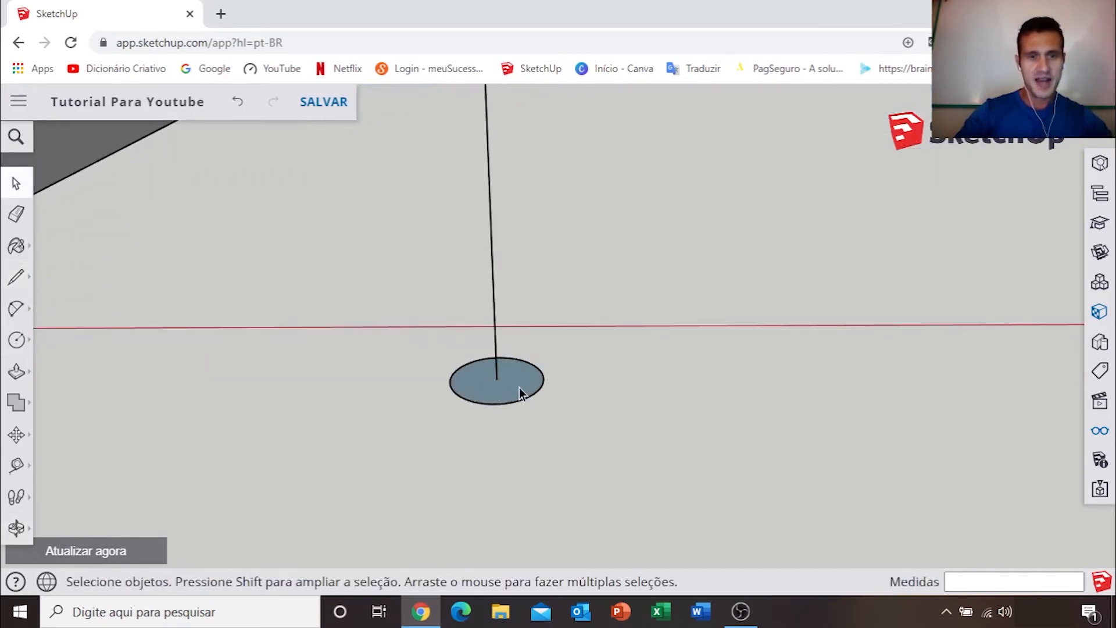
{"action": "middle_click_drag", "start_coordinate": [497, 390], "coordinate": [508, 428]}
{"action": "scroll", "coordinate": [522, 360], "scroll_direction": "down", "scroll_amount": 3}
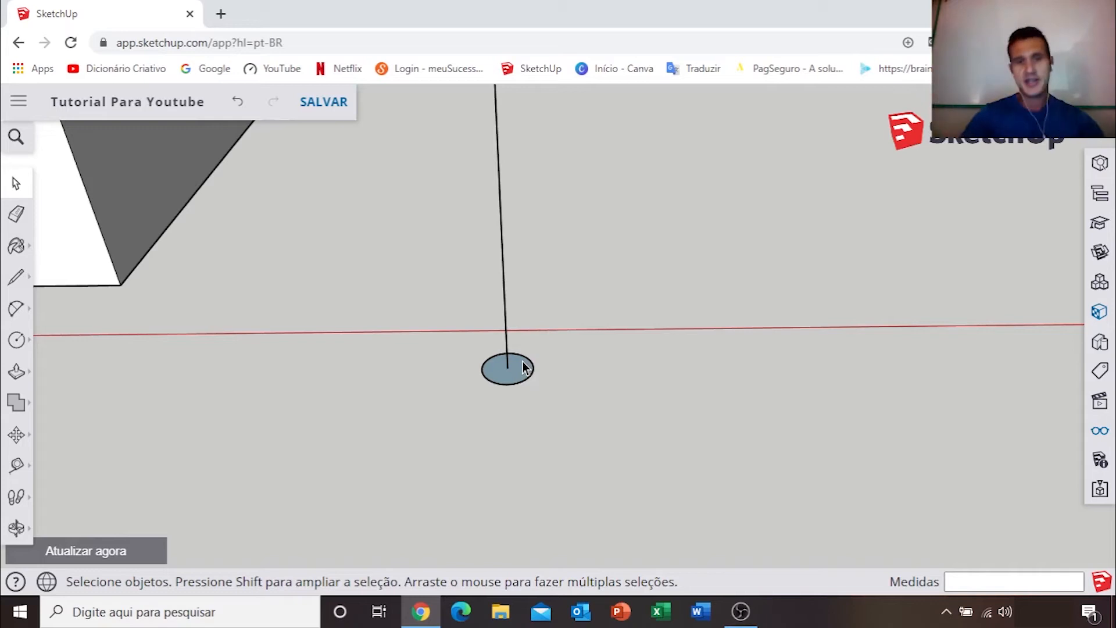
{"action": "scroll", "coordinate": [606, 287], "scroll_direction": "down", "scroll_amount": 6}
{"action": "mouse_move", "coordinate": [623, 277]}
{"action": "middle_mouse_down"}
{"action": "mouse_move", "coordinate": [523, 331]}
{"action": "mouse_move", "coordinate": [495, 386]}
{"action": "middle_mouse_up"}
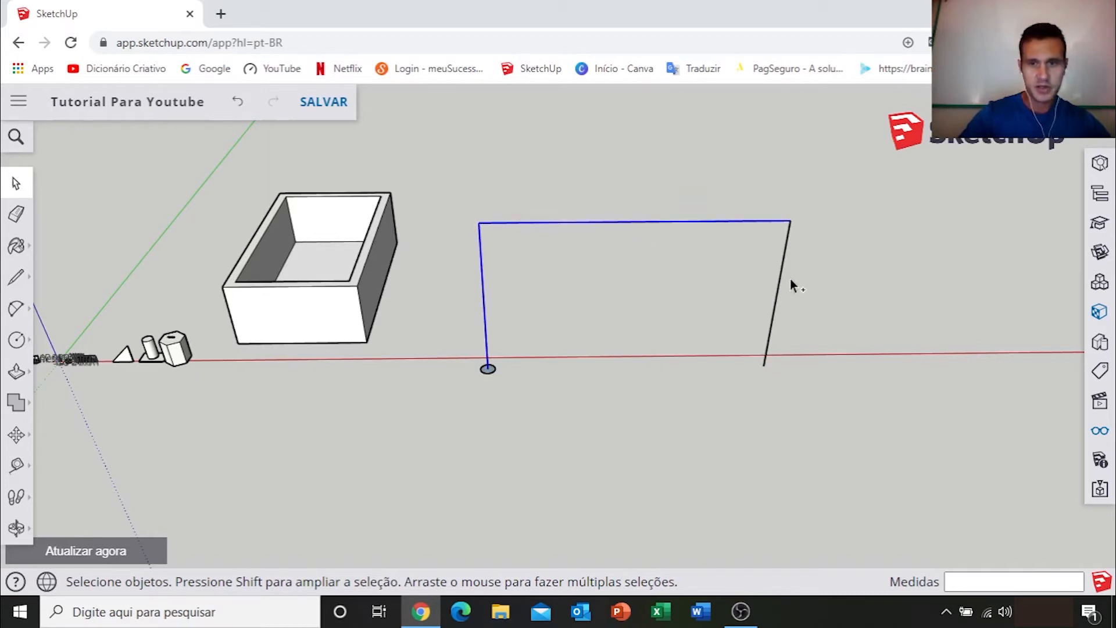
{"action": "left_click", "coordinate": [16, 371]}
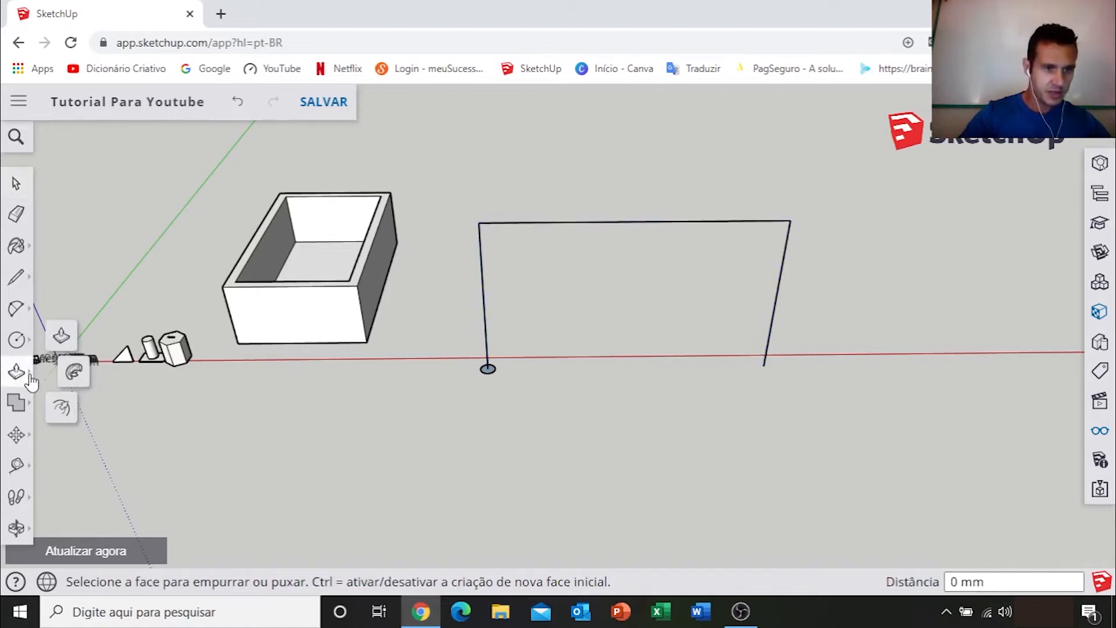
{"action": "left_click", "coordinate": [70, 372]}
{"action": "scroll", "coordinate": [491, 370], "scroll_direction": "up", "scroll_amount": 5}
{"action": "scroll", "coordinate": [520, 387], "scroll_direction": "up", "scroll_amount": 3}
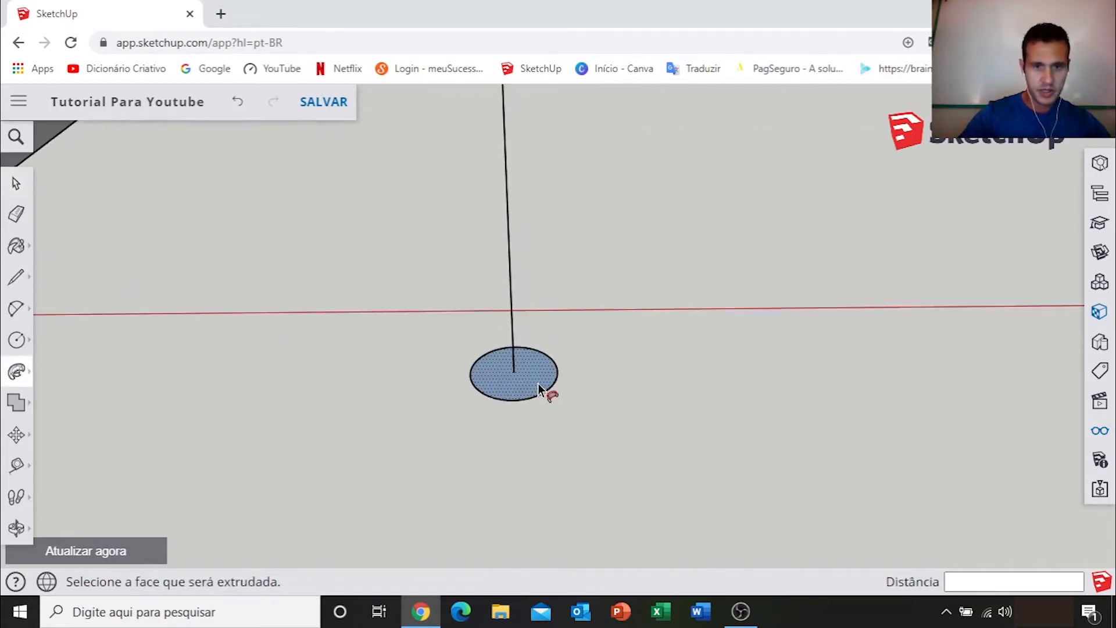
{"action": "scroll", "coordinate": [534, 382], "scroll_direction": "up", "scroll_amount": 3}
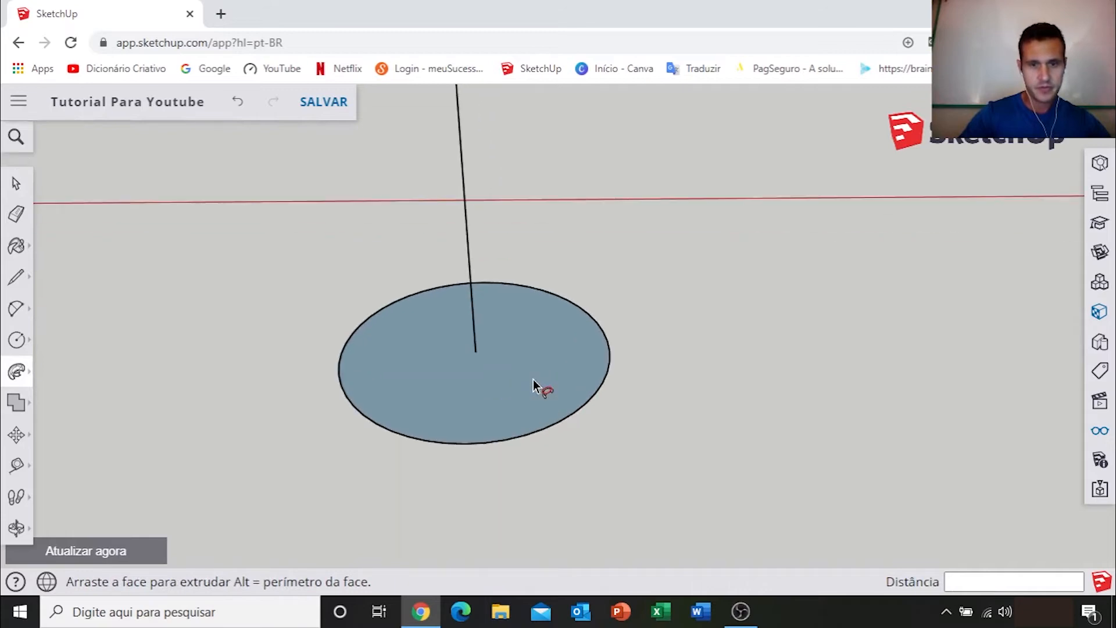
{"action": "key", "text": "space"}
{"action": "left_click", "coordinate": [525, 372]}
Step: Sweep the circle face along the three connected path lines with Follow Me to form a tubular frame
{"action": "scroll", "coordinate": [525, 375], "scroll_direction": "down", "scroll_amount": 8}
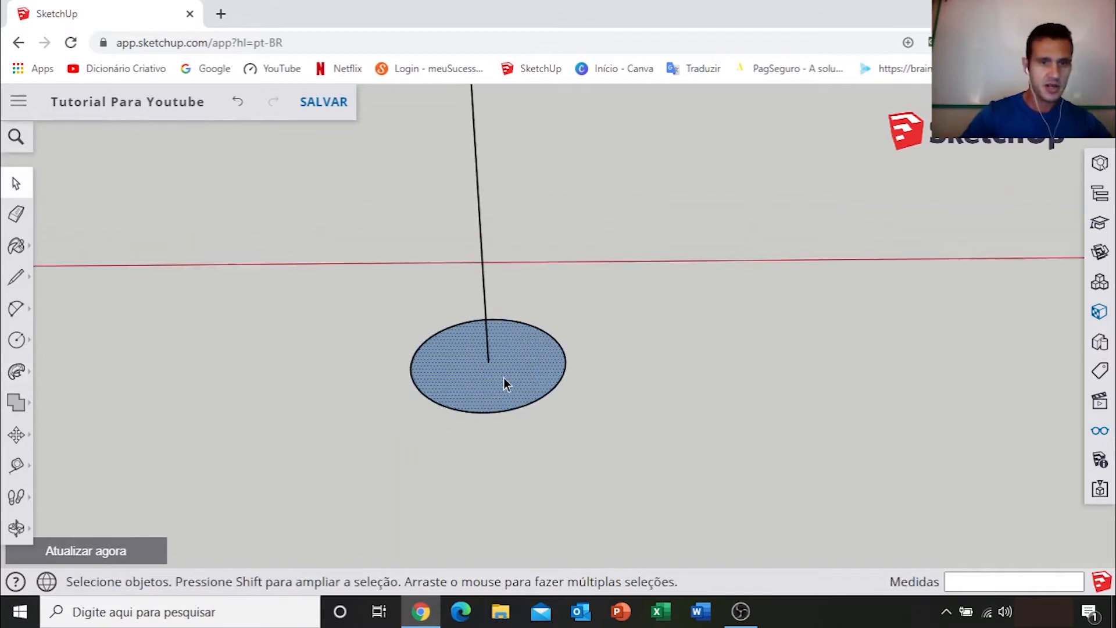
{"action": "scroll", "coordinate": [517, 328], "scroll_direction": "down", "scroll_amount": 5}
{"action": "middle_click_drag", "start_coordinate": [549, 299], "coordinate": [504, 355]}
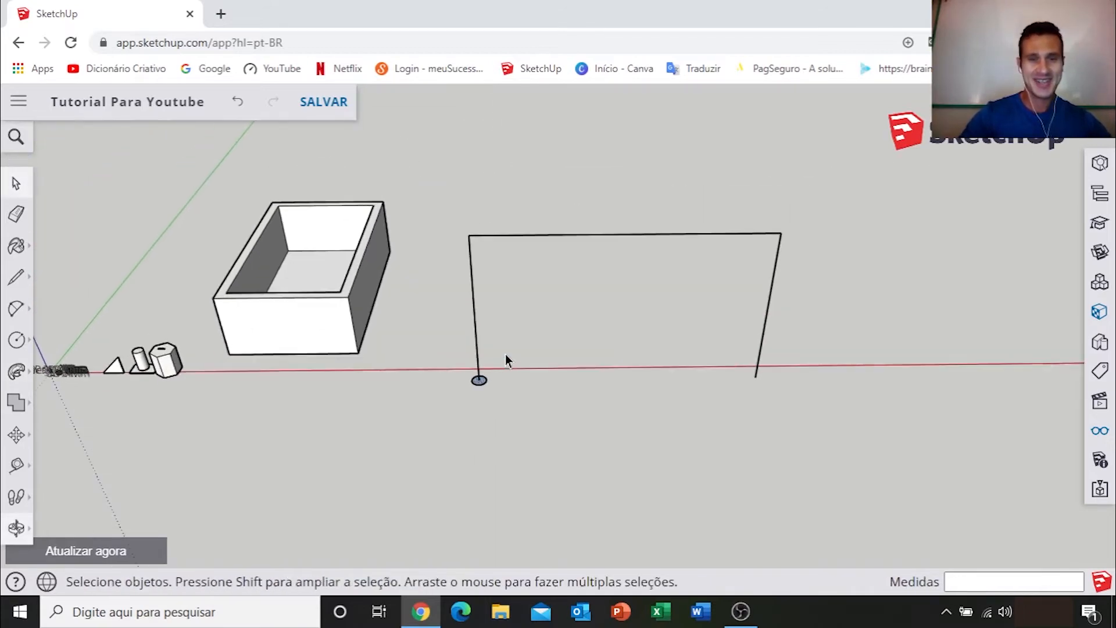
{"action": "scroll", "coordinate": [479, 270], "scroll_direction": "up", "scroll_amount": 2}
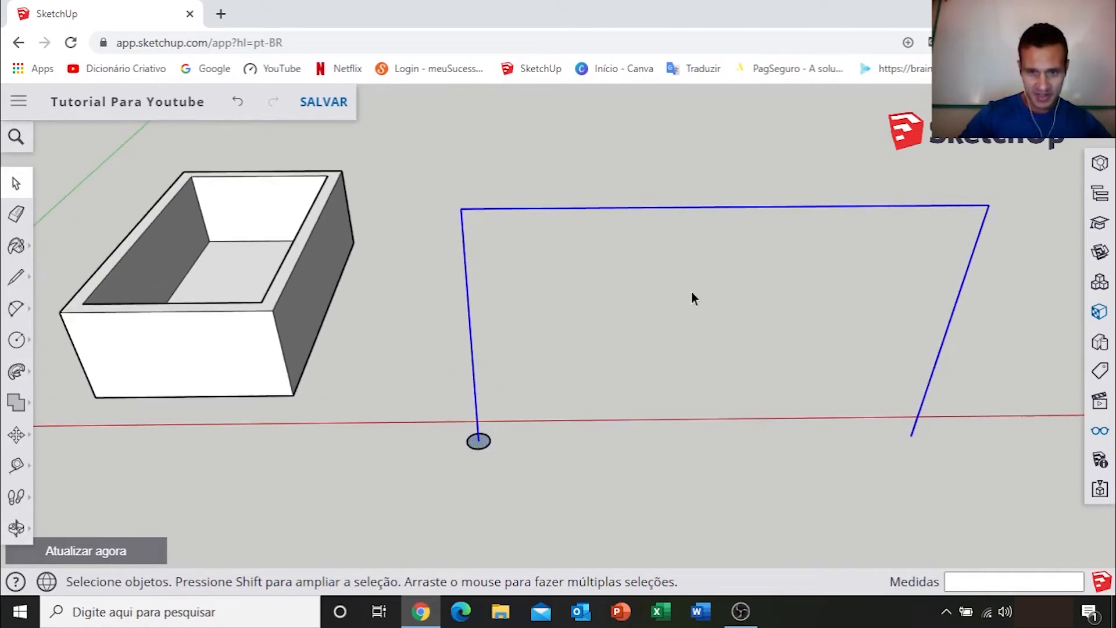
{"action": "left_click", "coordinate": [16, 371]}
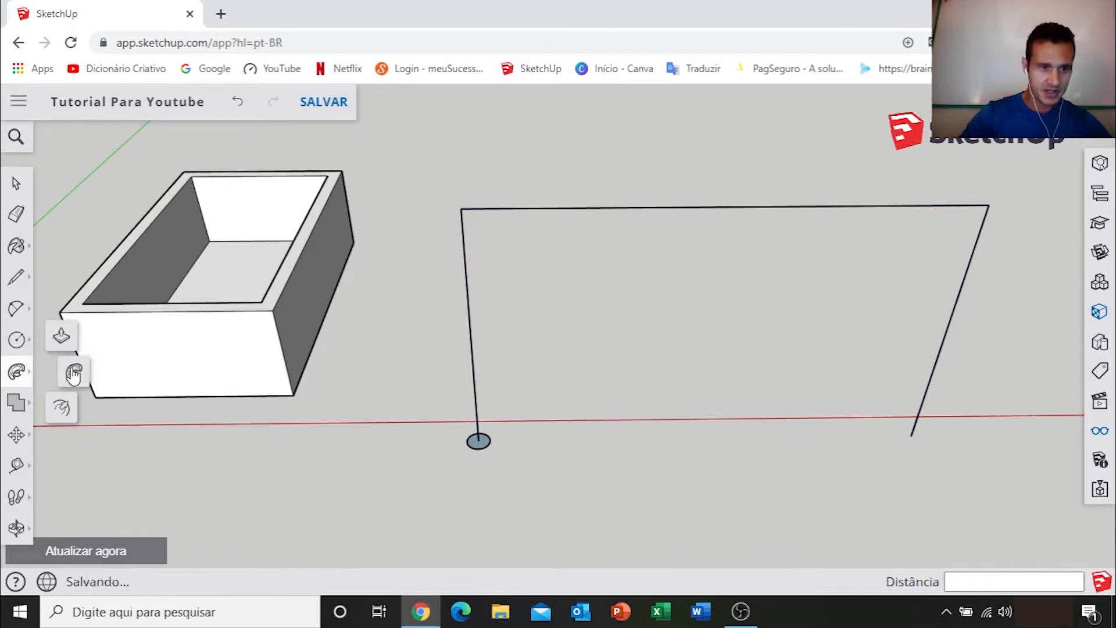
{"action": "left_click", "coordinate": [484, 443]}
Step: Inspect the swept tubular frame and its corner joints from several angles and distances
{"action": "scroll", "coordinate": [484, 441], "scroll_direction": "down", "scroll_amount": 5}
{"action": "middle_click_drag", "start_coordinate": [484, 441], "coordinate": [584, 271]}
{"action": "scroll", "coordinate": [557, 363], "scroll_direction": "up", "scroll_amount": 4}
{"action": "scroll", "coordinate": [583, 271], "scroll_direction": "down", "scroll_amount": 3}
{"action": "middle_click_drag", "start_coordinate": [483, 277], "coordinate": [723, 323]}
{"action": "scroll", "coordinate": [670, 263], "scroll_direction": "up", "scroll_amount": 2}
{"action": "scroll", "coordinate": [644, 282], "scroll_direction": "up", "scroll_amount": 3}
{"action": "middle_click_drag", "start_coordinate": [644, 282], "coordinate": [697, 287]}
{"action": "scroll", "coordinate": [640, 290], "scroll_direction": "down", "scroll_amount": 3}
{"action": "middle_click_drag", "start_coordinate": [511, 311], "coordinate": [437, 318]}
{"action": "scroll", "coordinate": [404, 215], "scroll_direction": "up", "scroll_amount": 8}
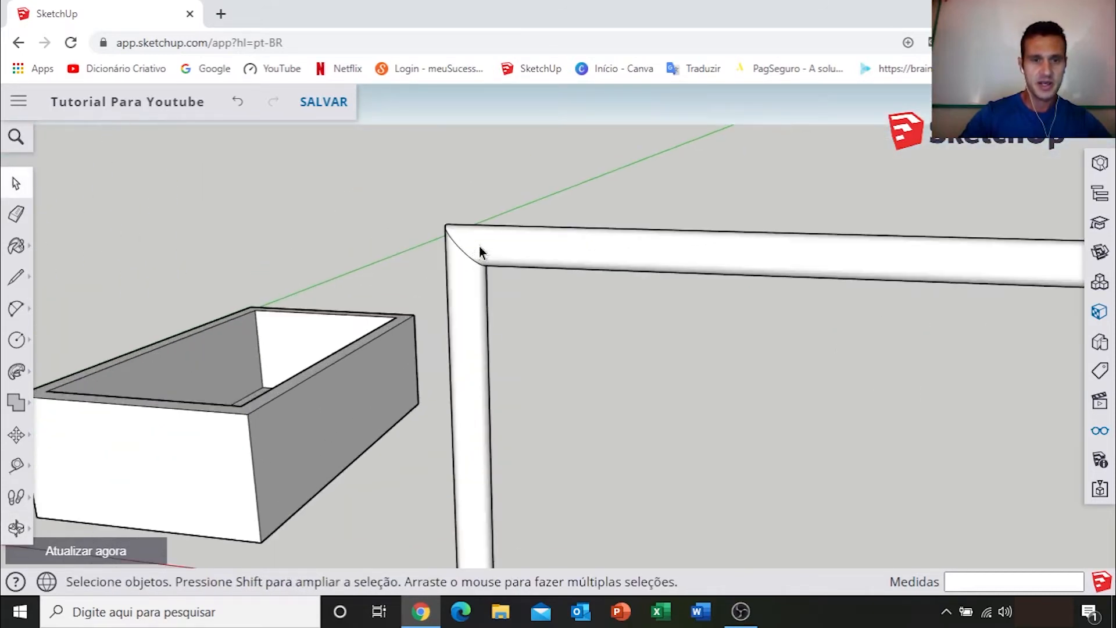
{"action": "scroll", "coordinate": [849, 267], "scroll_direction": "down", "scroll_amount": 5}
{"action": "middle_click_drag", "start_coordinate": [852, 269], "coordinate": [615, 348]}
{"action": "scroll", "coordinate": [698, 276], "scroll_direction": "down", "scroll_amount": 3}
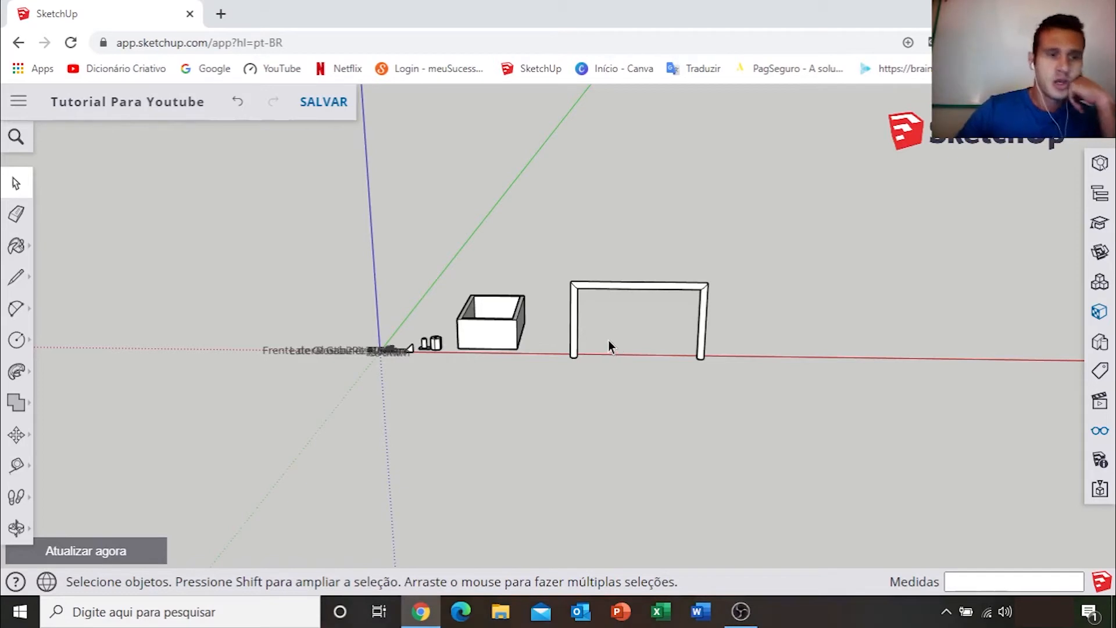
{"action": "left_click", "coordinate": [21, 408]}
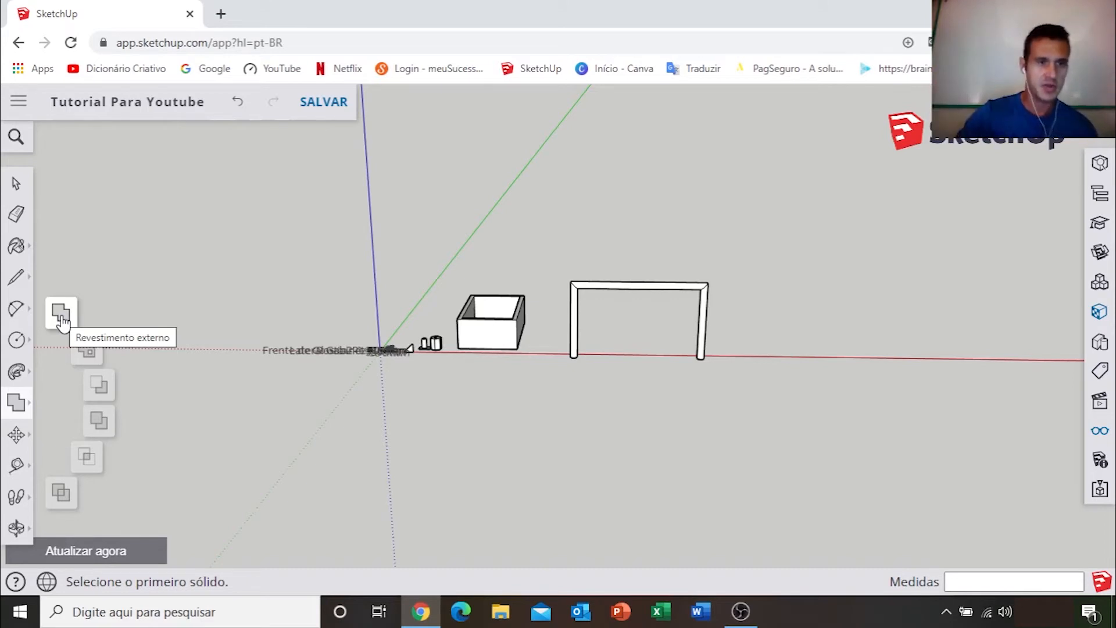
{"action": "key", "text": "space"}
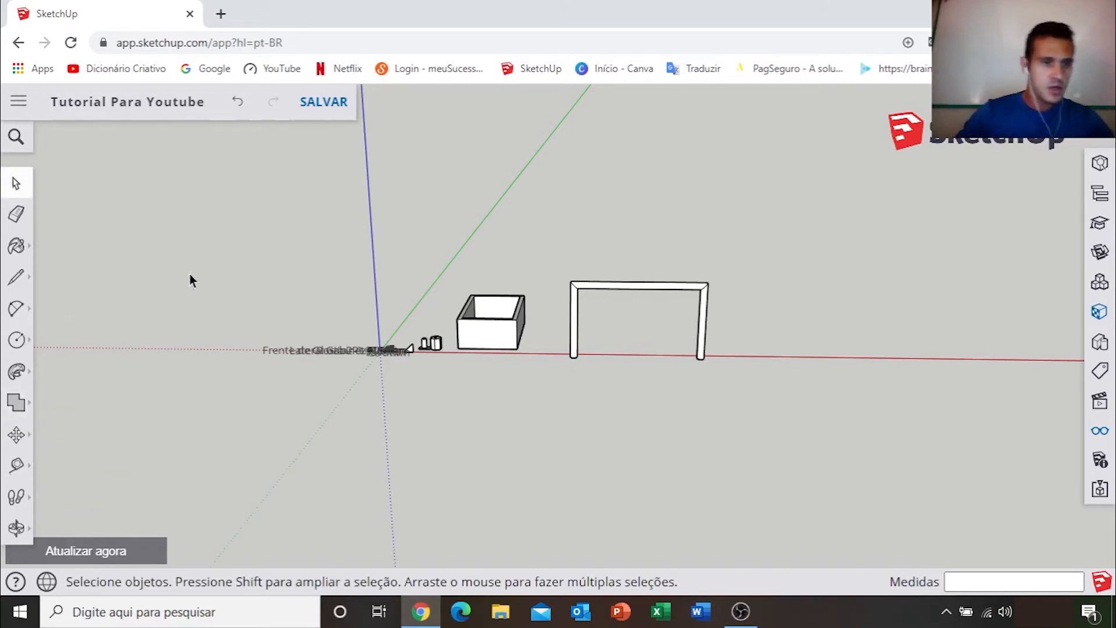
{"action": "left_click", "coordinate": [16, 436]}
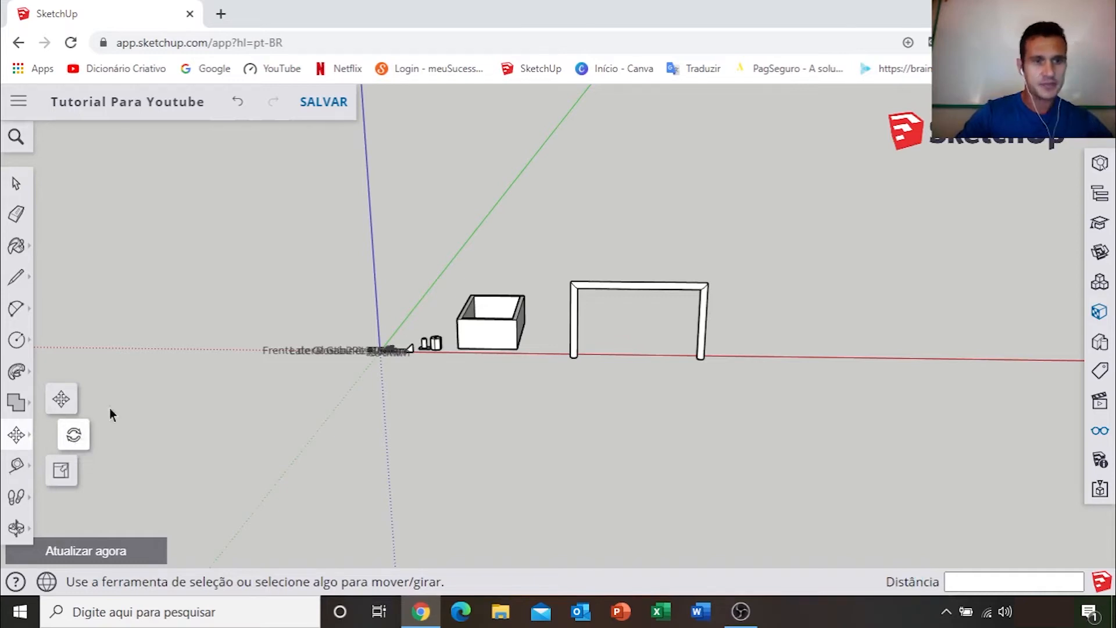
{"action": "middle_click_drag", "start_coordinate": [553, 266], "coordinate": [586, 368]}
{"action": "scroll", "coordinate": [566, 337], "scroll_direction": "up", "scroll_amount": 3}
{"action": "scroll", "coordinate": [543, 368], "scroll_direction": "down", "scroll_amount": 3}
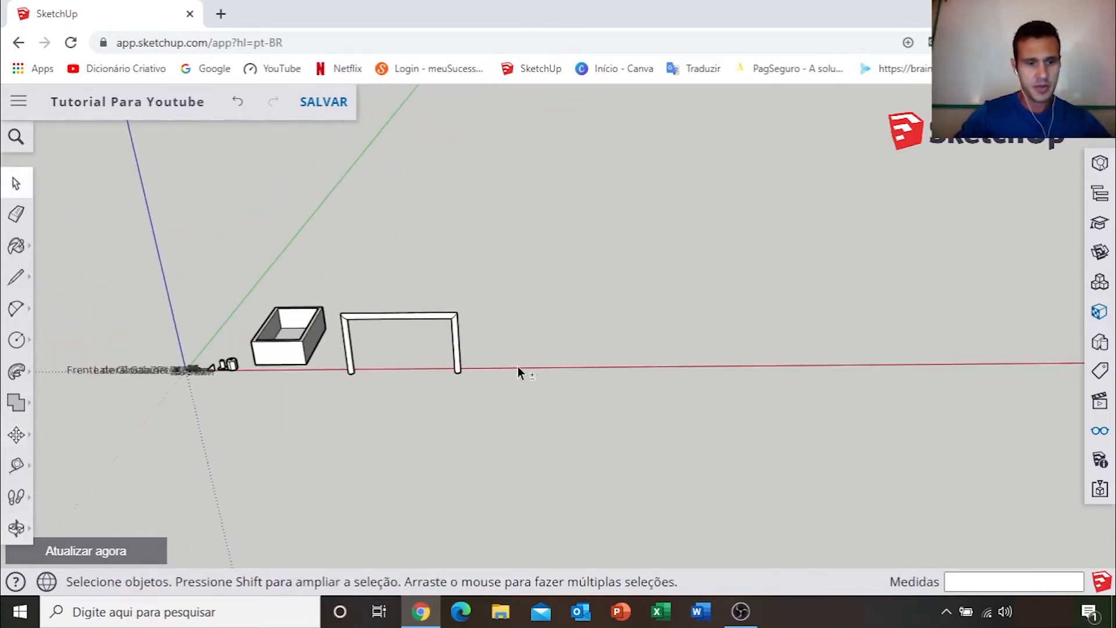
{"action": "middle_click_drag", "start_coordinate": [517, 367], "coordinate": [556, 366]}
Step: Place a vertical guide parallel to the blue axis on the far side of the tubular frame with Tape Measure
{"action": "key", "text": "t"}
{"action": "scroll", "coordinate": [299, 354], "scroll_direction": "up", "scroll_amount": 2}
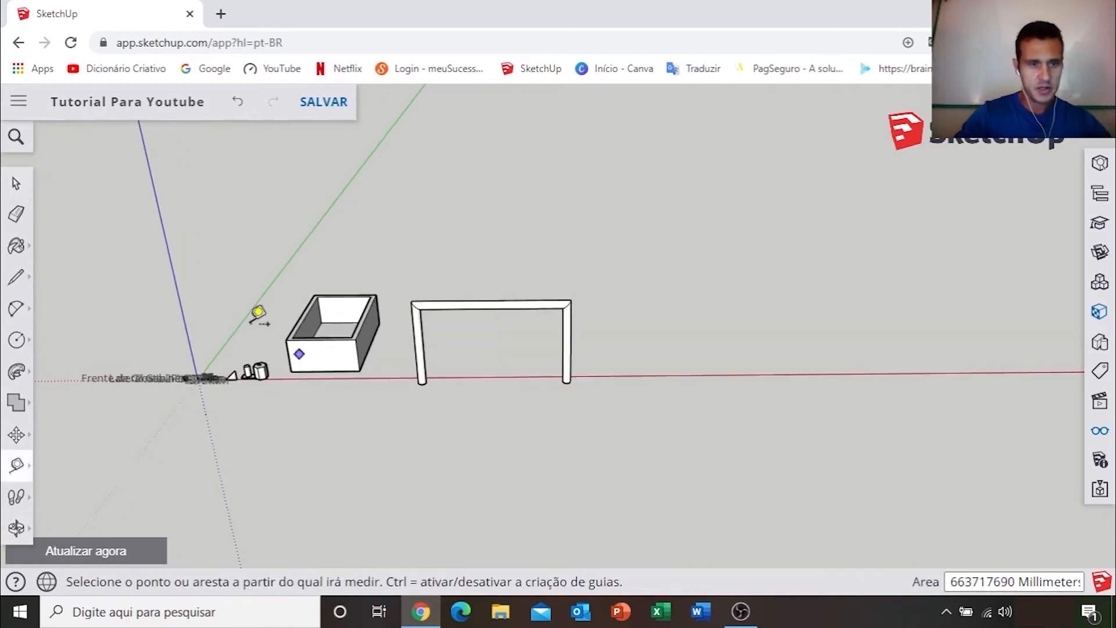
{"action": "left_click", "coordinate": [166, 261]}
{"action": "left_click", "coordinate": [707, 266]}
Step: Try placing a second vertical guide about 75373 mm from the first one, and undo it
{"action": "middle_click_drag", "start_coordinate": [794, 325], "coordinate": [576, 331]}
{"action": "scroll", "coordinate": [575, 331], "scroll_direction": "up", "scroll_amount": 2}
{"action": "left_click", "coordinate": [525, 316]}
{"action": "scroll", "coordinate": [724, 292], "scroll_direction": "down", "scroll_amount": 5}
{"action": "mouse_move", "coordinate": [725, 292]}
{"action": "middle_mouse_down"}
{"action": "mouse_move", "coordinate": [688, 321]}
{"action": "mouse_move", "coordinate": [723, 304]}
{"action": "middle_mouse_up"}
{"action": "left_click", "coordinate": [722, 303]}
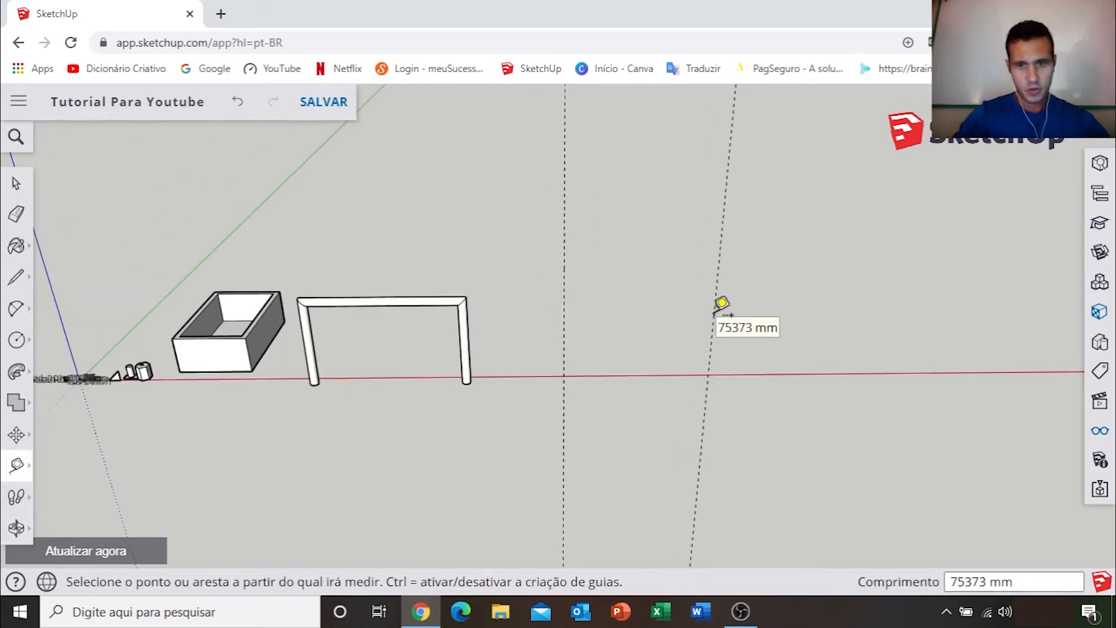
{"action": "middle_click_drag", "start_coordinate": [723, 309], "coordinate": [700, 326]}
{"action": "key", "text": "ctrl+z"}
Step: Place a second vertical guide about 96533 mm from the first one, farther along the red axis
{"action": "scroll", "coordinate": [700, 331], "scroll_direction": "up", "scroll_amount": 3}
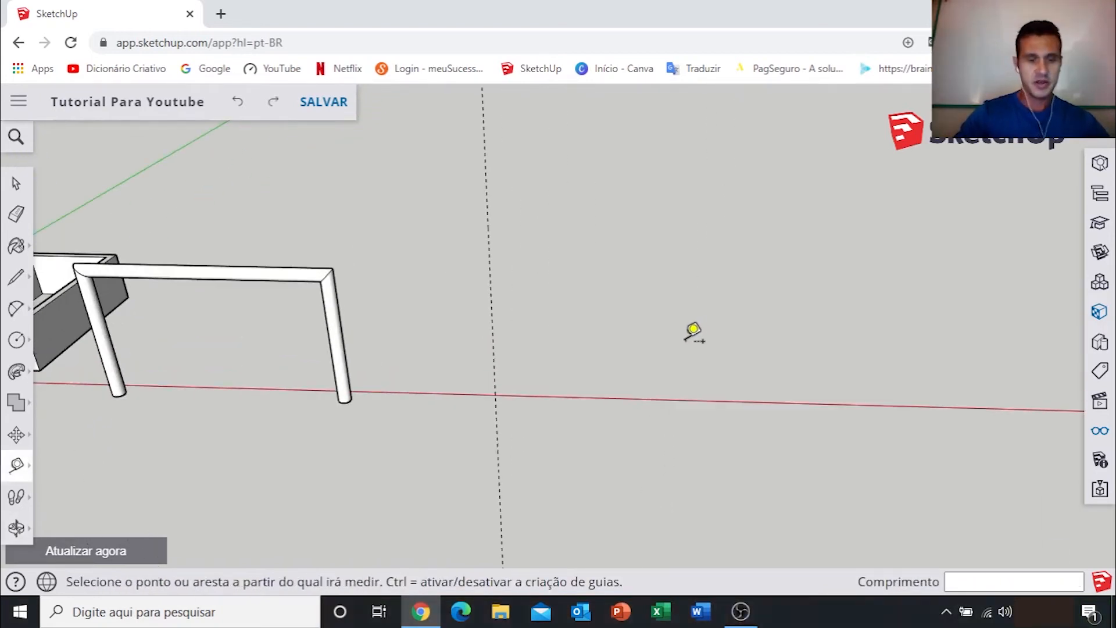
{"action": "left_click", "coordinate": [490, 285]}
{"action": "scroll", "coordinate": [503, 279], "scroll_direction": "down", "scroll_amount": 4}
{"action": "middle_click_drag", "start_coordinate": [577, 277], "coordinate": [546, 285]}
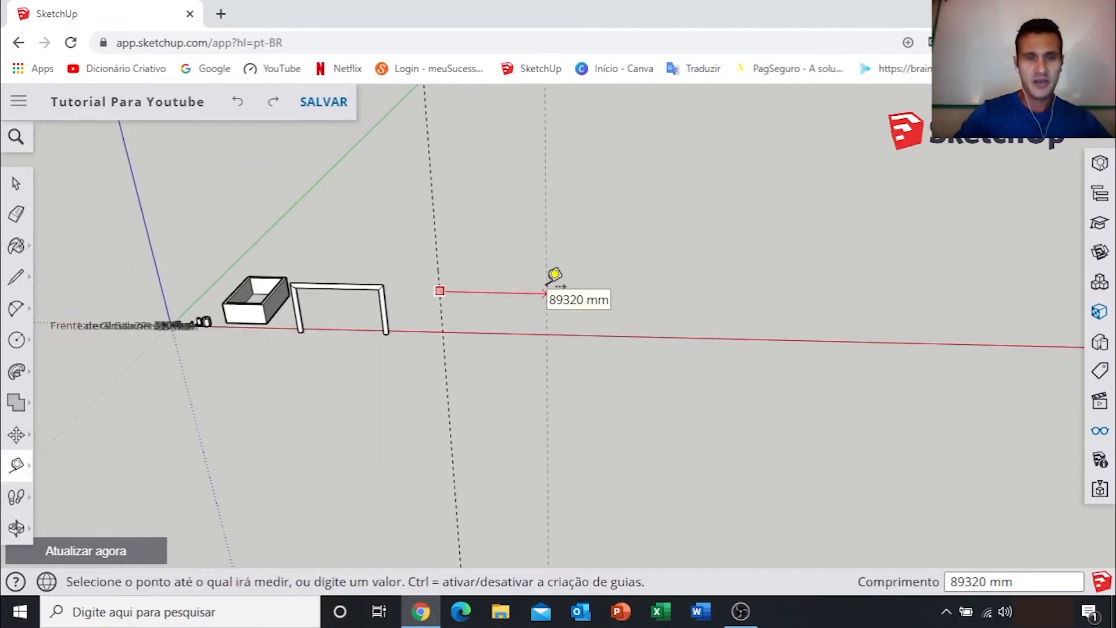
{"action": "scroll", "coordinate": [546, 285], "scroll_direction": "up", "scroll_amount": 4}
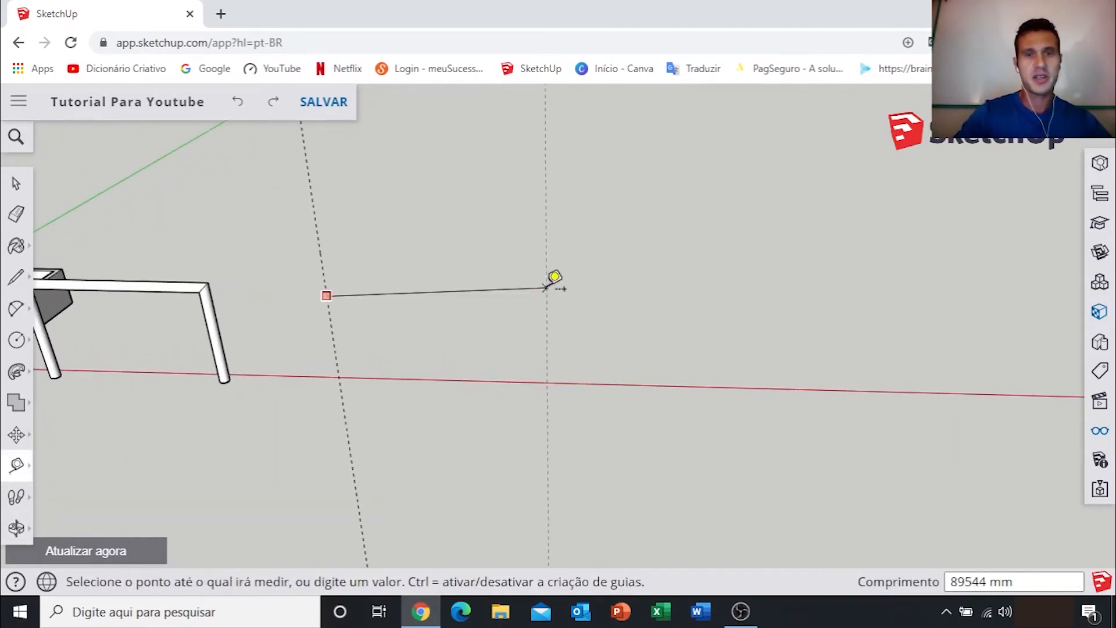
{"action": "middle_click_drag", "start_coordinate": [548, 287], "coordinate": [586, 289], "text": "shift"}
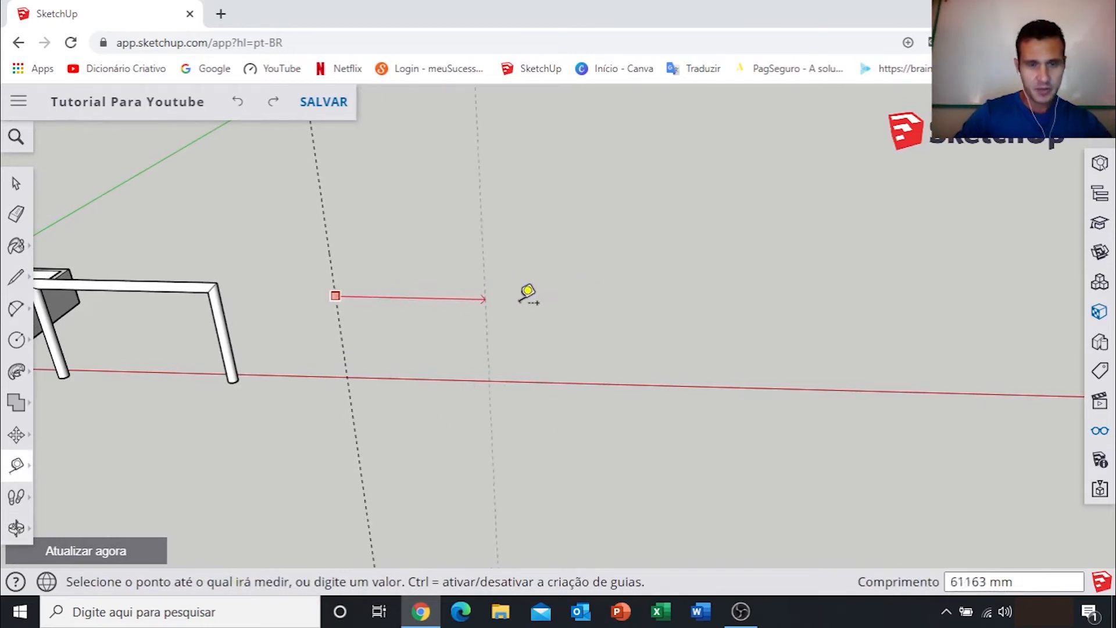
{"action": "middle_click_drag", "start_coordinate": [546, 308], "coordinate": [557, 310], "text": "shift"}
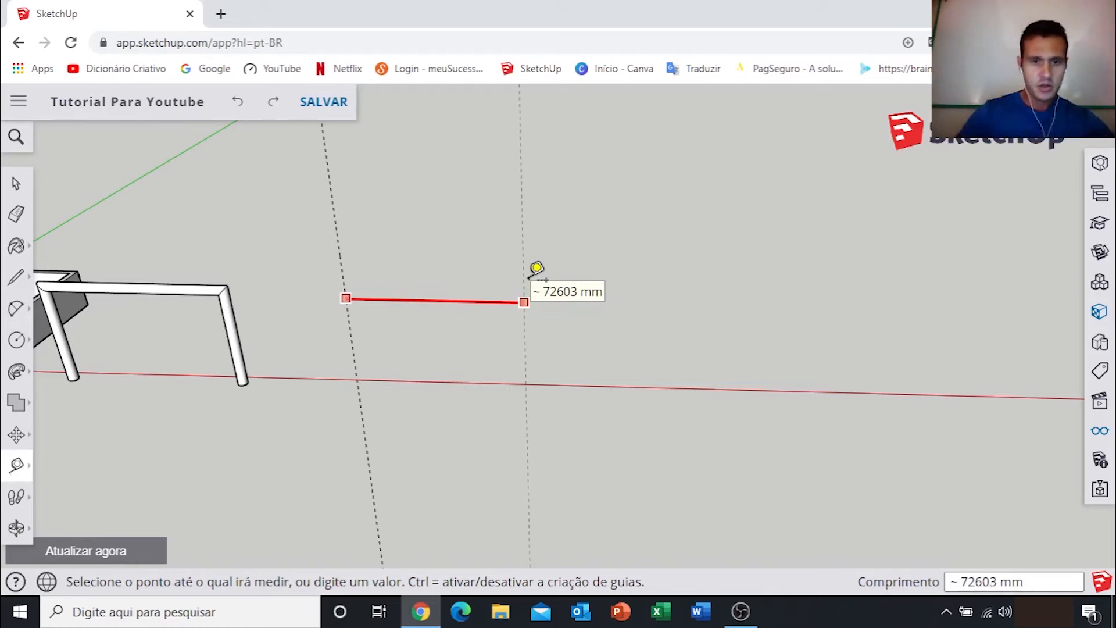
{"action": "left_click", "coordinate": [584, 275]}
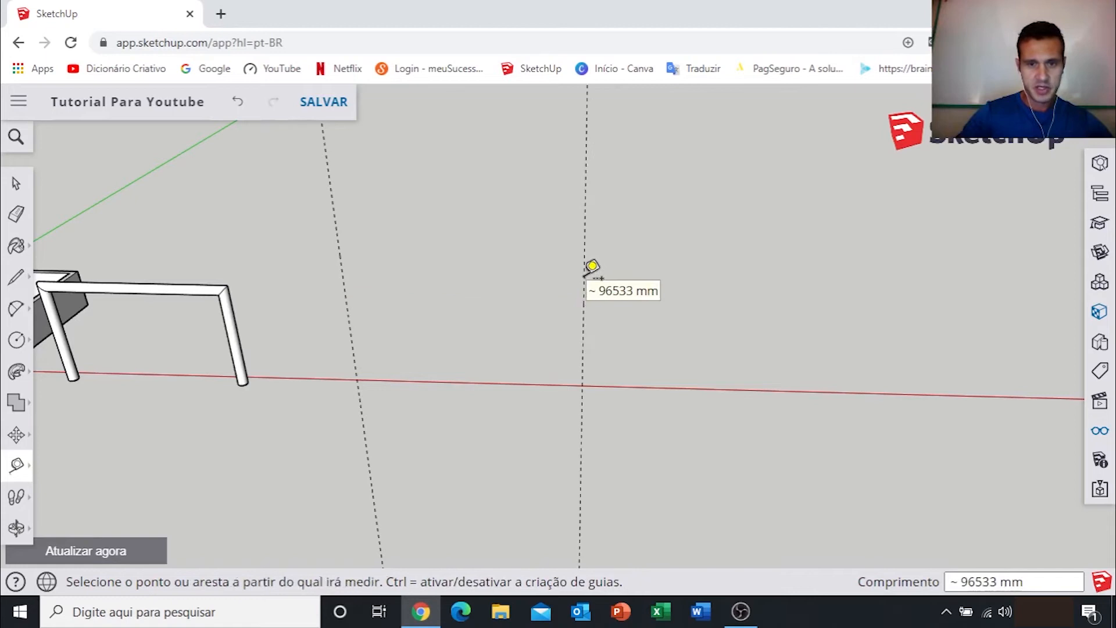
Step: Place a horizontal guide parallel to the red axis, high above it and crossing both vertical guides
{"action": "left_click", "coordinate": [525, 383]}
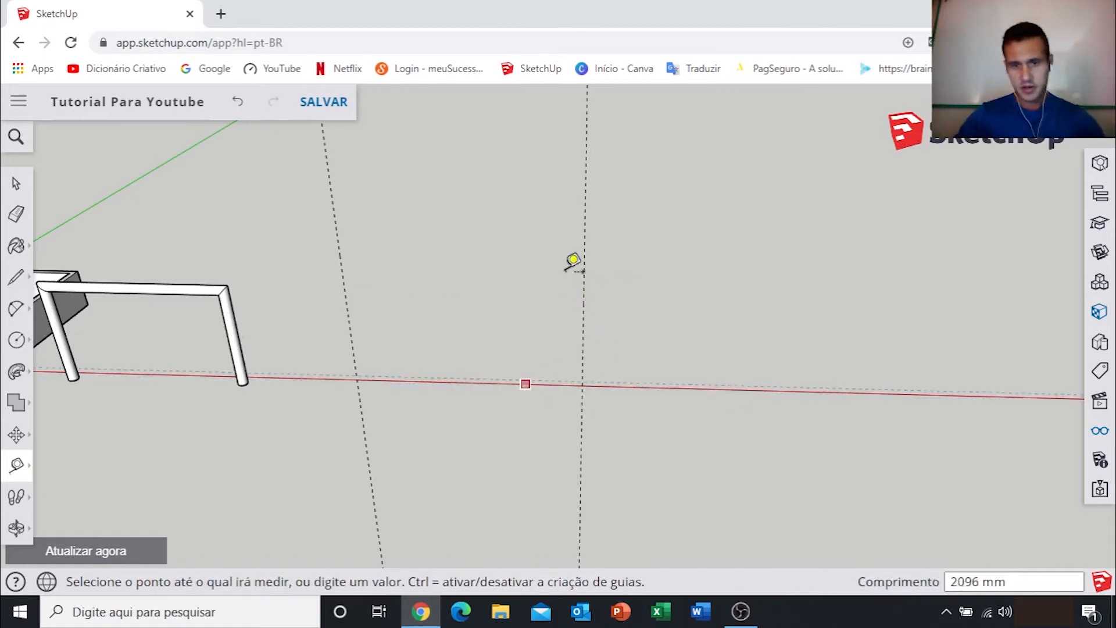
{"action": "left_click", "coordinate": [588, 145]}
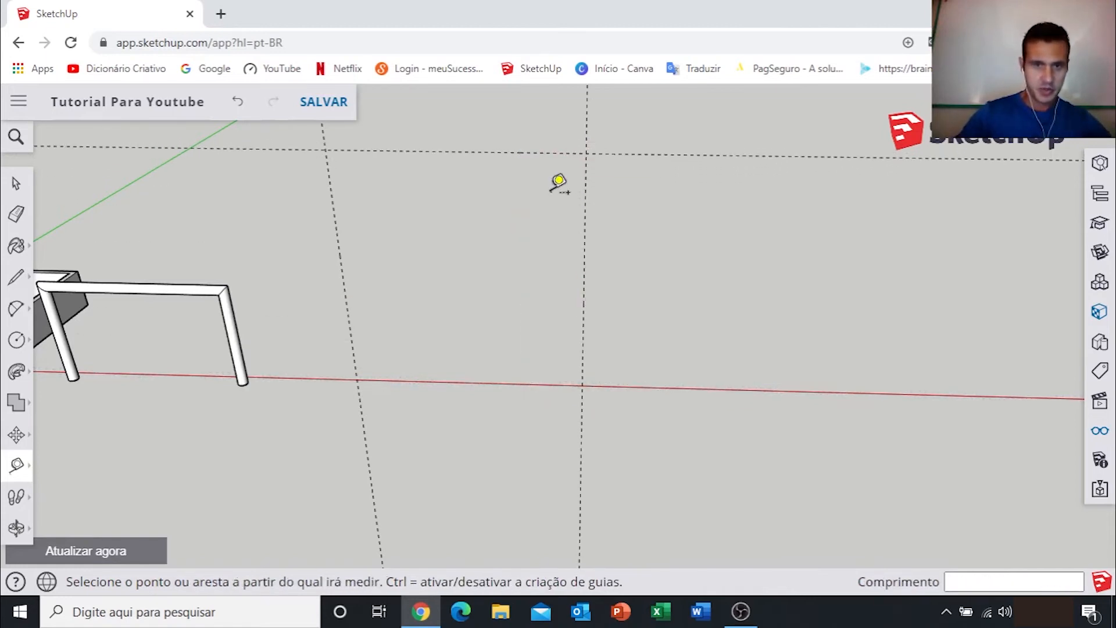
{"action": "left_click", "coordinate": [499, 152]}
{"action": "left_click", "coordinate": [512, 382]}
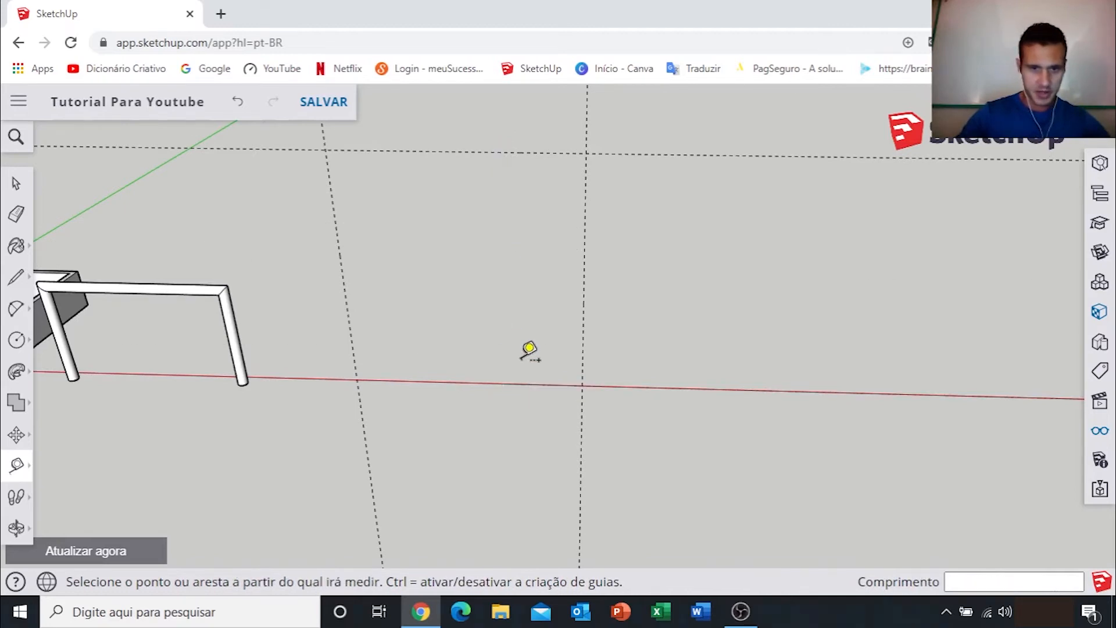
Step: Draw an upright rectangle between the two vertical guides, from the horizontal guide down to the red axis
{"action": "scroll", "coordinate": [529, 349], "scroll_direction": "down", "scroll_amount": 5}
{"action": "middle_click_drag", "start_coordinate": [529, 349], "coordinate": [546, 327]}
{"action": "key", "text": "r"}
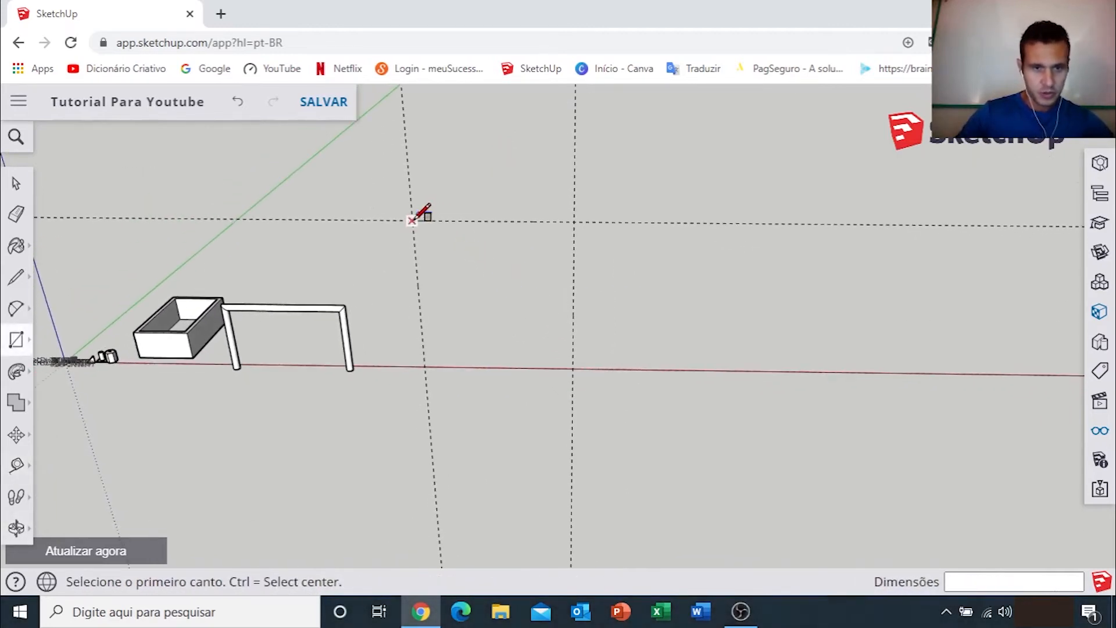
{"action": "left_click", "coordinate": [412, 220]}
{"action": "left_click", "coordinate": [573, 367]}
Step: Try extruding the upright rectangle between the guides by 200 mm with Push/Pull, and undo it
{"action": "middle_click_drag", "start_coordinate": [561, 314], "coordinate": [491, 286]}
{"action": "key", "text": "p"}
{"action": "scroll", "coordinate": [535, 256], "scroll_direction": "up", "scroll_amount": 3}
{"action": "left_click", "coordinate": [534, 258]}
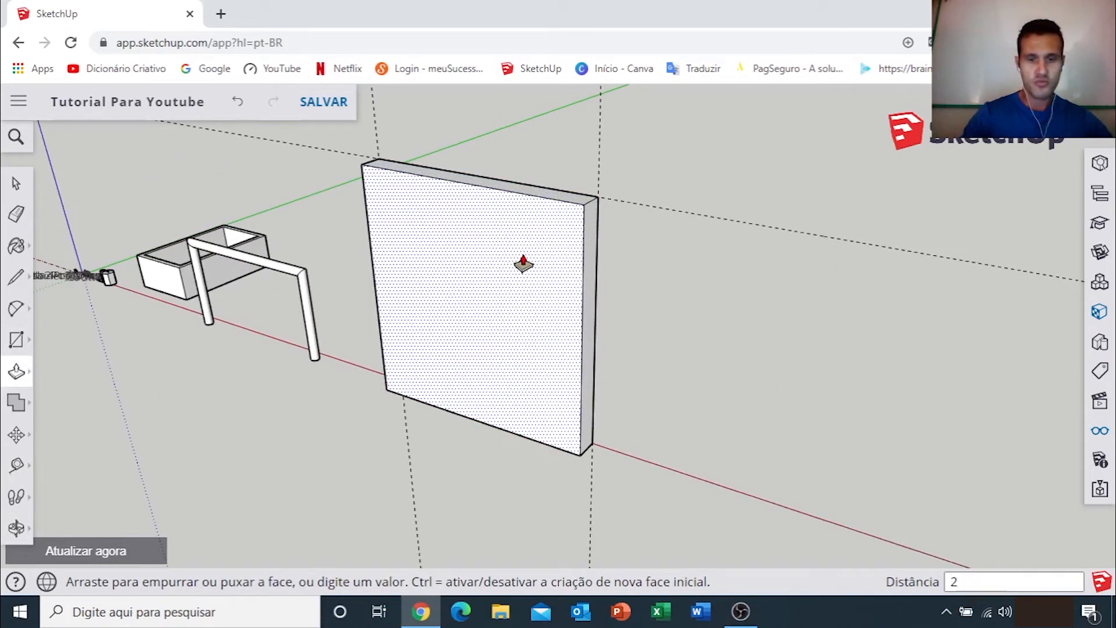
{"action": "type", "text": "200"}
{"action": "key", "text": "Return"}
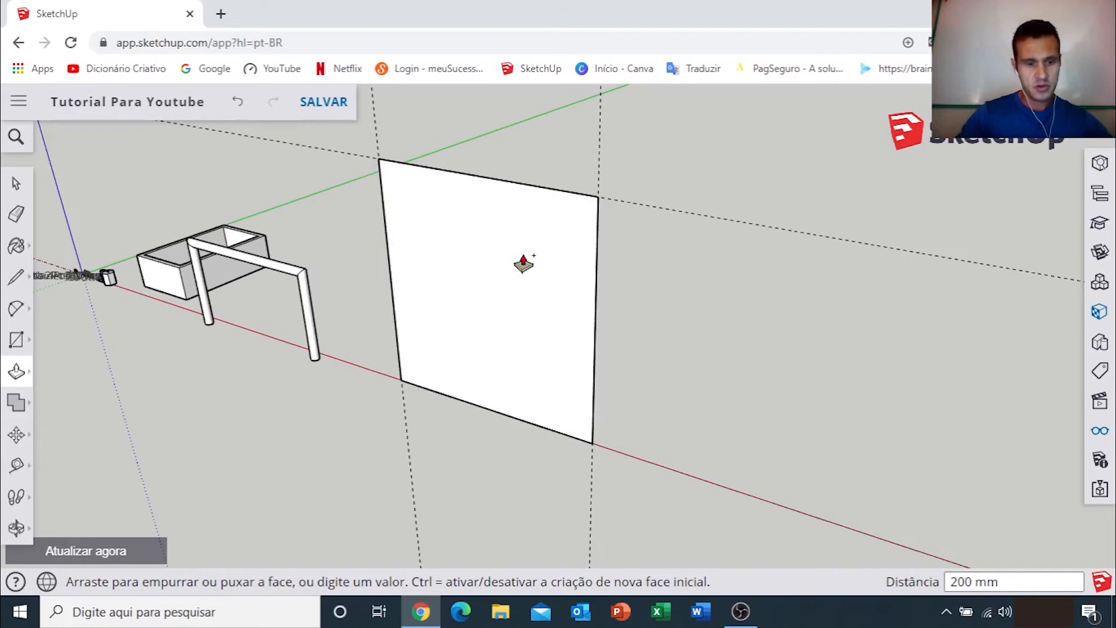
{"action": "key", "text": "ctrl+z"}
Step: Extrude the upright rectangle about 21305 mm toward the front with Push/Pull to form a thick wall
{"action": "scroll", "coordinate": [524, 263], "scroll_direction": "up", "scroll_amount": 3}
{"action": "left_click", "coordinate": [524, 263]}
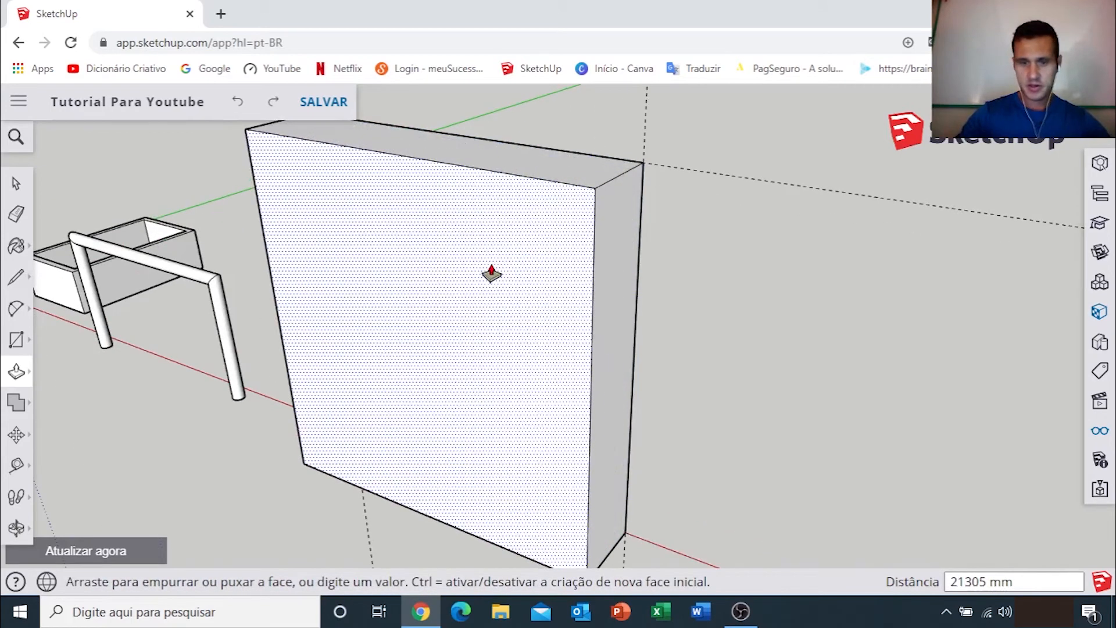
{"action": "left_click", "coordinate": [492, 274]}
{"action": "key", "text": "space"}
{"action": "scroll", "coordinate": [494, 277], "scroll_direction": "down", "scroll_amount": 7}
{"action": "middle_click_drag", "start_coordinate": [487, 316], "coordinate": [713, 309]}
{"action": "scroll", "coordinate": [711, 250], "scroll_direction": "up", "scroll_amount": 4}
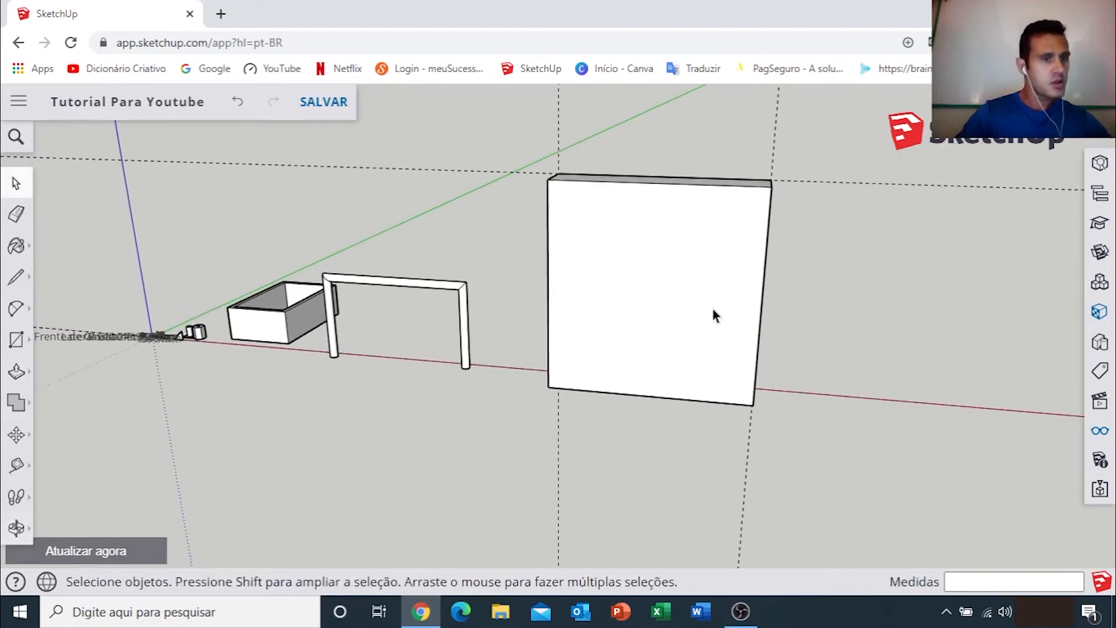
Step: Select the whole wall with all its faces and edges and make it a group
{"action": "triple_click", "coordinate": [613, 221]}
{"action": "right_click", "coordinate": [612, 221]}
{"action": "left_click", "coordinate": [668, 381]}
{"action": "middle_click_drag", "start_coordinate": [668, 381], "coordinate": [568, 341]}
{"action": "left_click", "coordinate": [16, 435]}
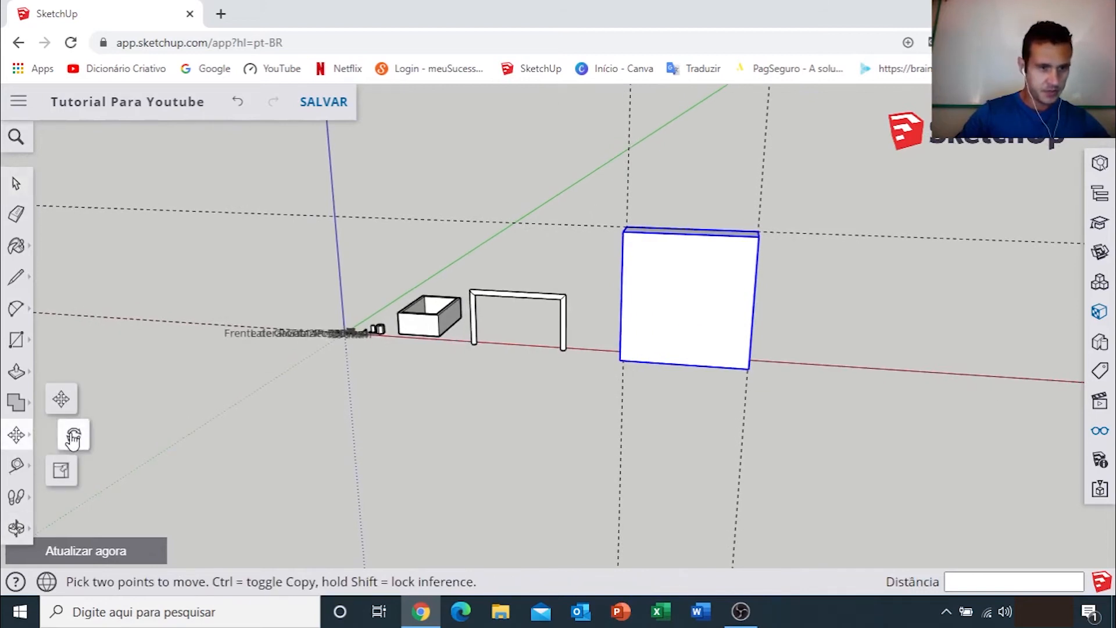
{"action": "left_click", "coordinate": [73, 436]}
{"action": "middle_click_drag", "start_coordinate": [543, 331], "coordinate": [710, 255]}
{"action": "scroll", "coordinate": [653, 276], "scroll_direction": "up", "scroll_amount": 10}
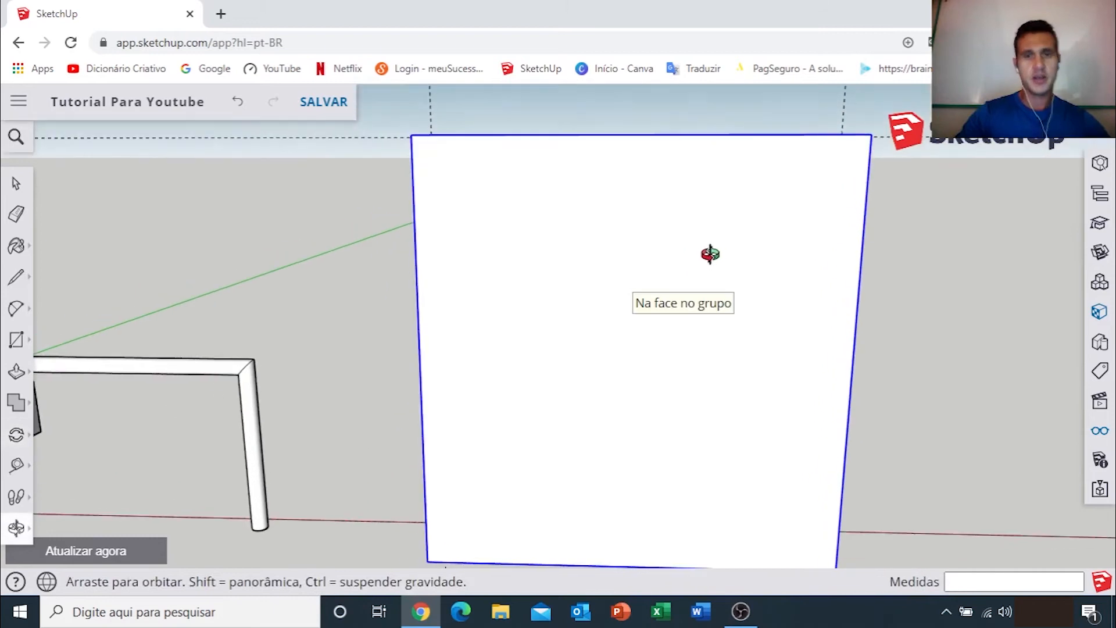
{"action": "scroll", "coordinate": [709, 264], "scroll_direction": "down", "scroll_amount": 1}
{"action": "scroll", "coordinate": [709, 264], "scroll_direction": "down", "scroll_amount": 2}
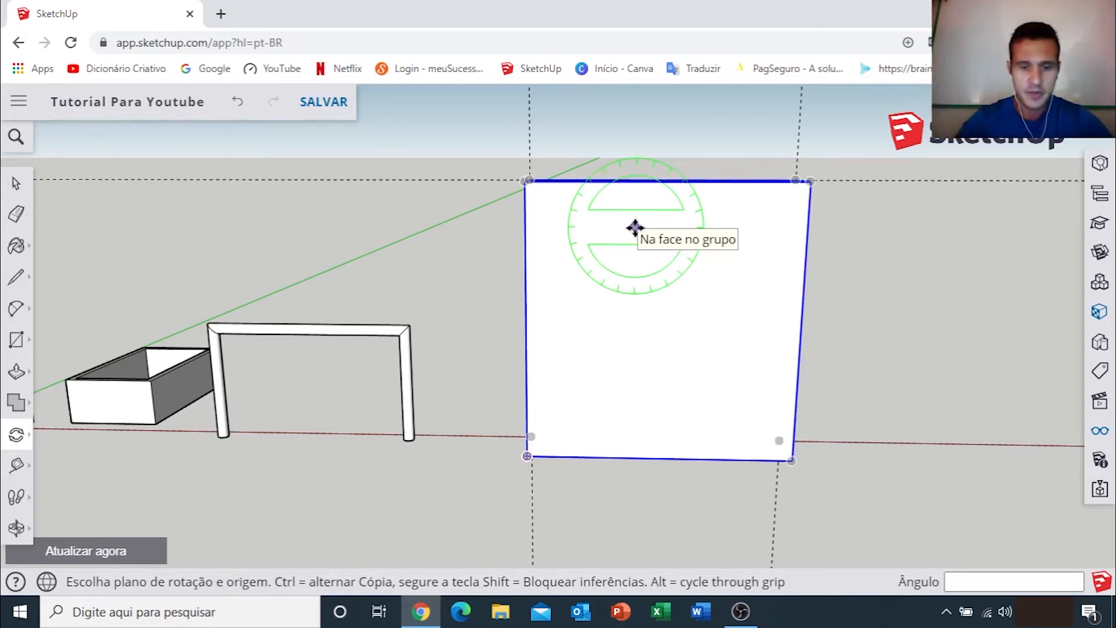
{"action": "key", "text": "m"}
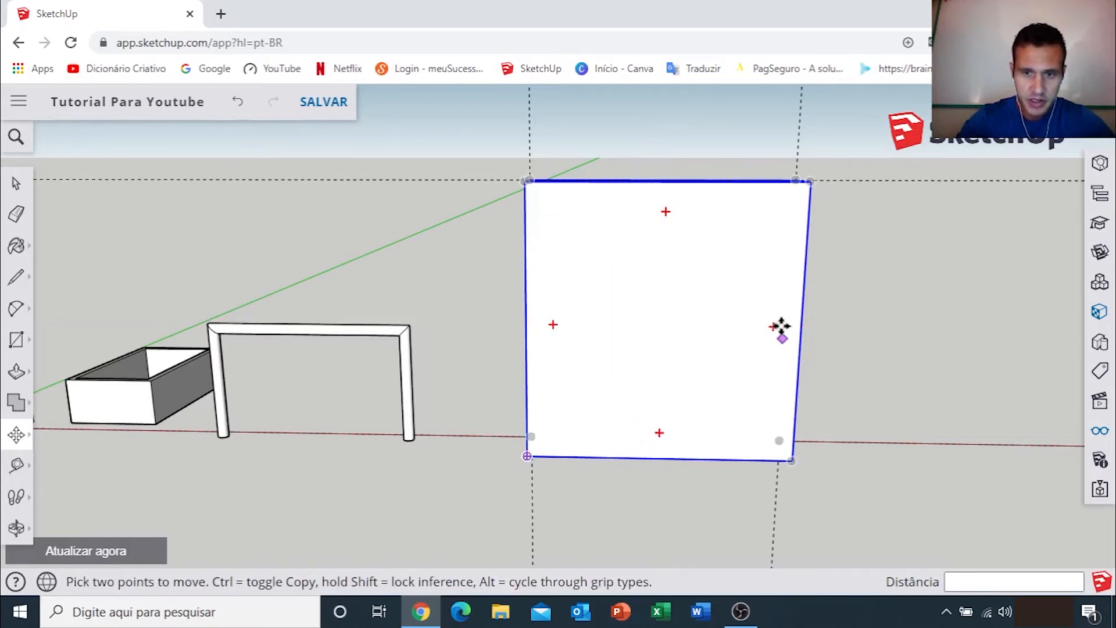
{"action": "middle_click_drag", "start_coordinate": [717, 229], "coordinate": [690, 302]}
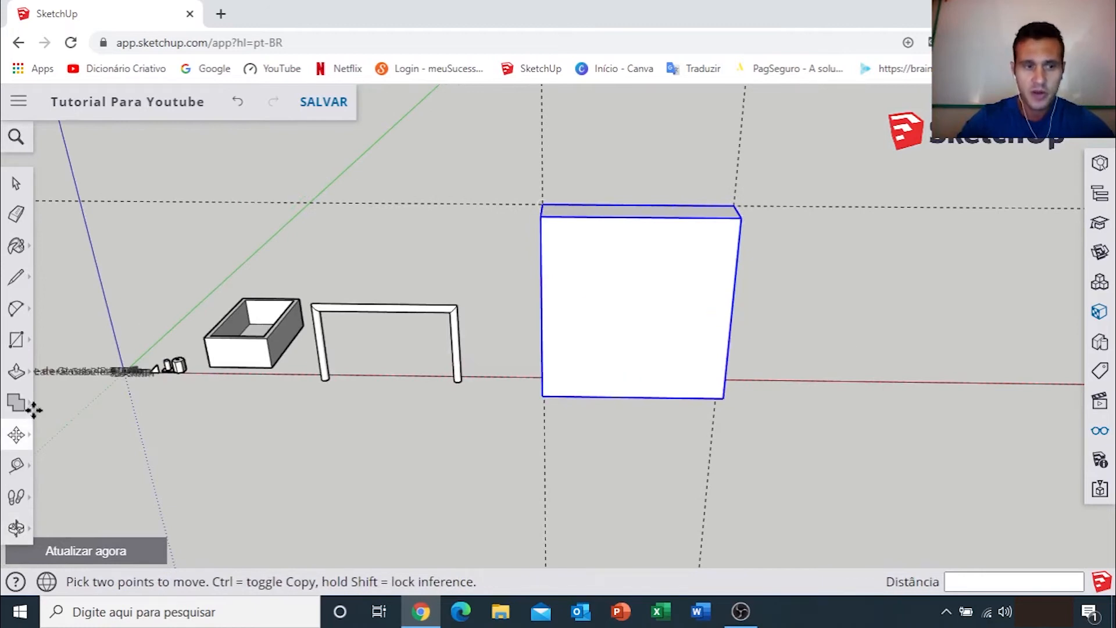
Step: Try rotating the wall group about 80 degrees horizontally around its upper front corner nearest the tube, and cancel the rotation
{"action": "left_click", "coordinate": [17, 442]}
{"action": "left_click", "coordinate": [77, 434]}
{"action": "middle_click_drag", "start_coordinate": [588, 267], "coordinate": [606, 292]}
{"action": "scroll", "coordinate": [639, 293], "scroll_direction": "up", "scroll_amount": 3}
{"action": "middle_click_drag", "start_coordinate": [536, 280], "coordinate": [531, 326]}
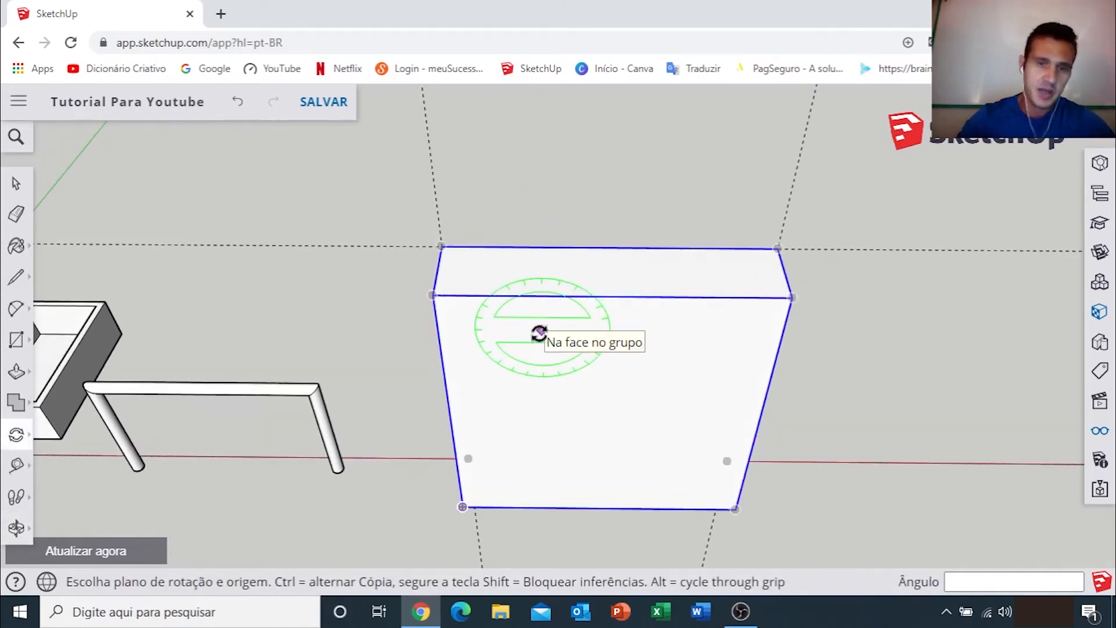
{"action": "left_click", "coordinate": [432, 295]}
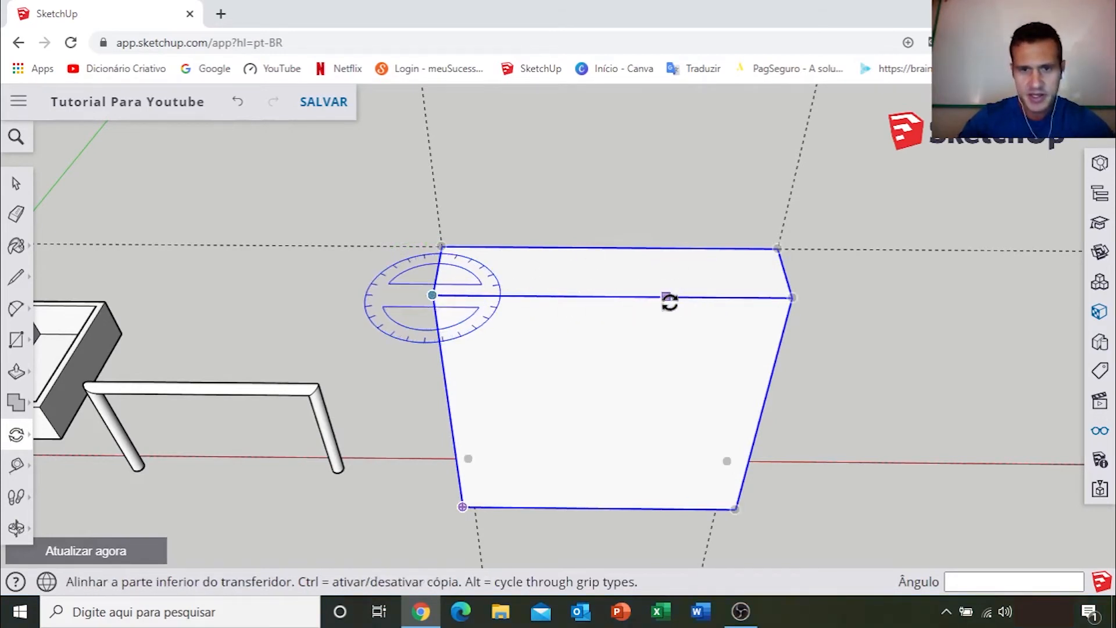
{"action": "scroll", "coordinate": [733, 297], "scroll_direction": "down", "scroll_amount": 4}
{"action": "left_click", "coordinate": [733, 295]}
{"action": "middle_click_drag", "start_coordinate": [735, 295], "coordinate": [702, 269]}
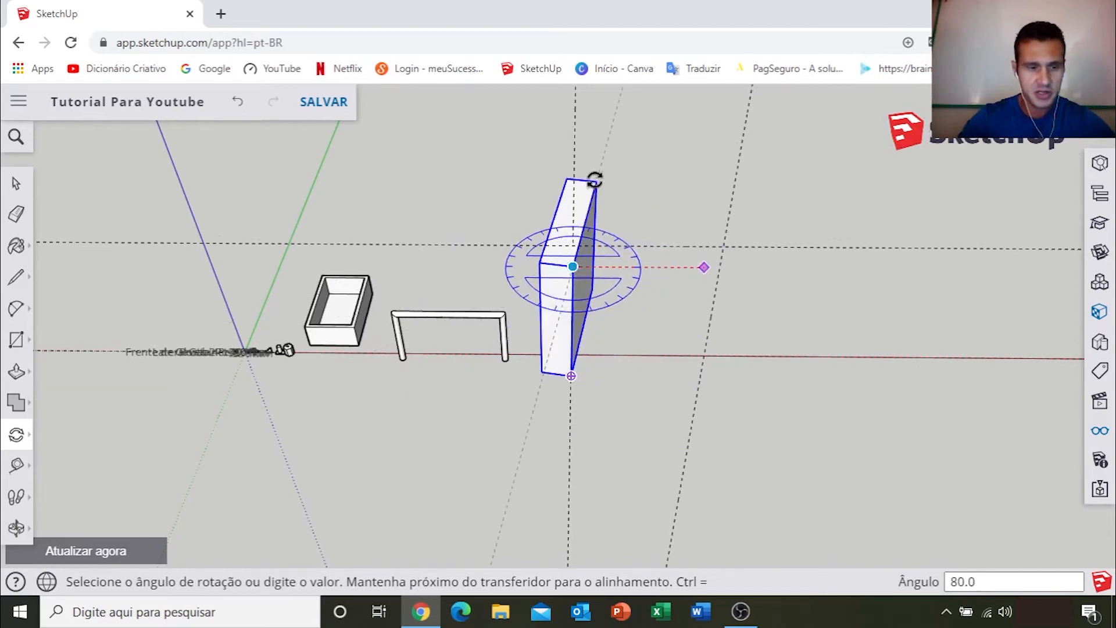
{"action": "key", "text": "Escape"}
Step: Try rotating the wall group in its upright plane around its lower front corner nearest the tube, ending with the wall deselected
{"action": "middle_click_drag", "start_coordinate": [653, 304], "coordinate": [553, 332]}
{"action": "scroll", "coordinate": [615, 362], "scroll_direction": "up", "scroll_amount": 5}
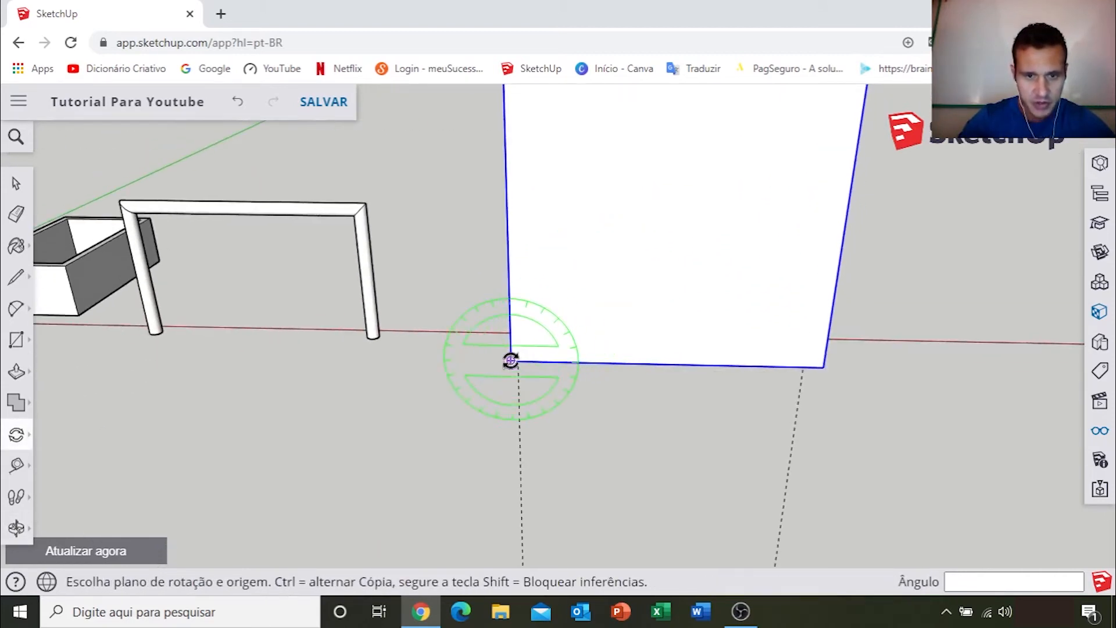
{"action": "left_click", "coordinate": [510, 360]}
{"action": "left_click", "coordinate": [667, 184]}
{"action": "scroll", "coordinate": [674, 182], "scroll_direction": "down", "scroll_amount": 5}
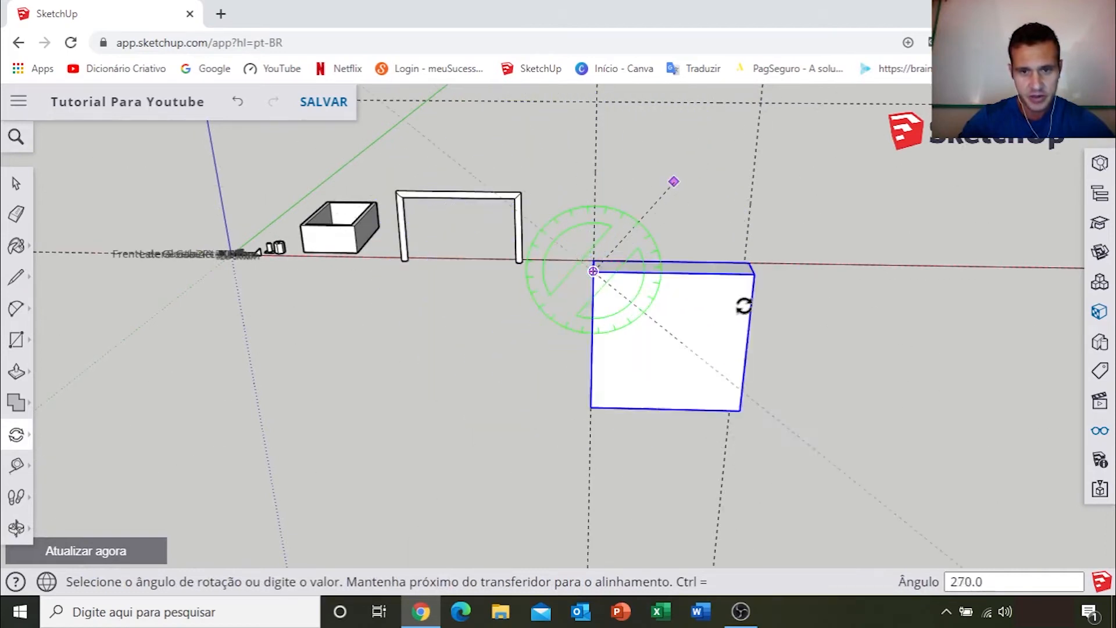
{"action": "left_click", "coordinate": [746, 264]}
{"action": "key", "text": "space"}
{"action": "scroll", "coordinate": [730, 238], "scroll_direction": "down", "scroll_amount": 5}
{"action": "middle_click_drag", "start_coordinate": [706, 224], "coordinate": [638, 248], "text": "shift"}
{"action": "left_click", "coordinate": [716, 236]}
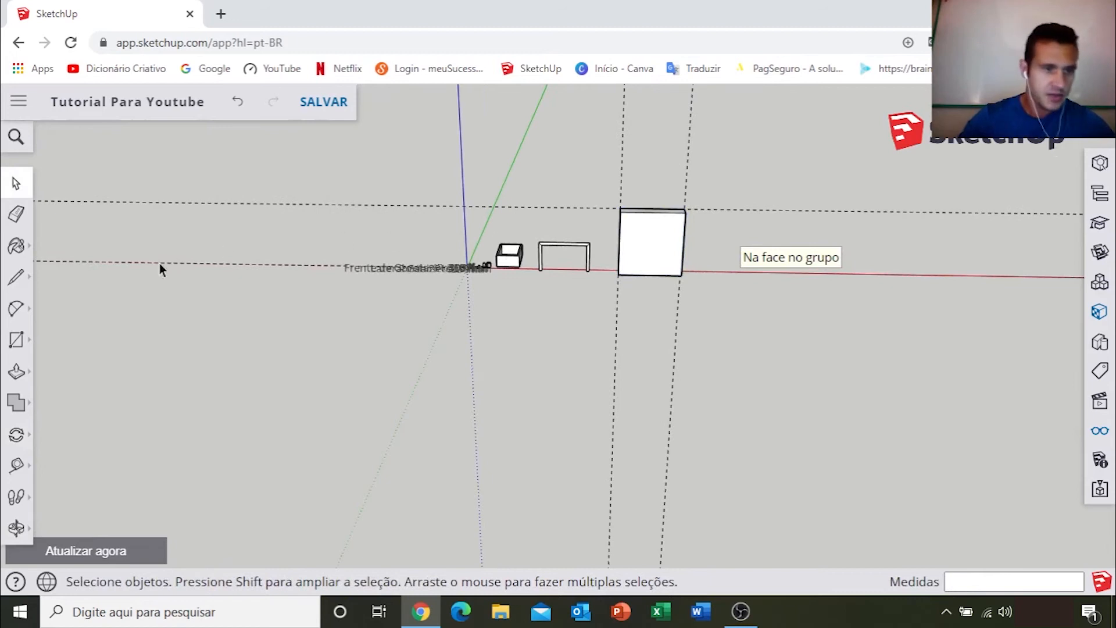
{"action": "left_click", "coordinate": [17, 436]}
{"action": "left_click", "coordinate": [73, 435]}
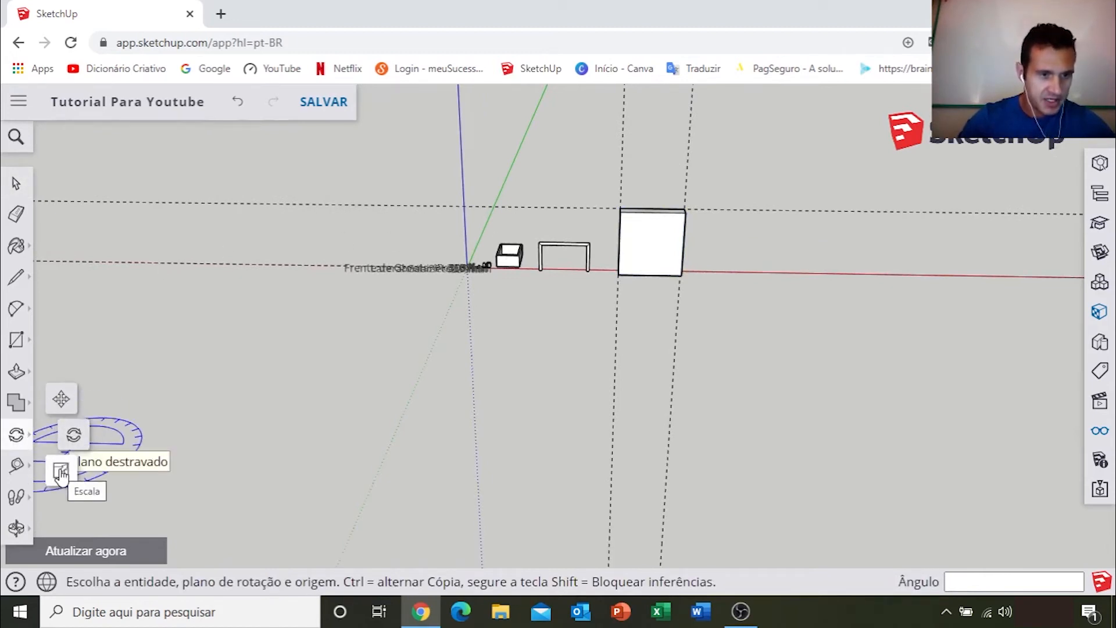
{"action": "key", "text": "space"}
{"action": "middle_click_drag", "start_coordinate": [431, 292], "coordinate": [590, 308]}
{"action": "scroll", "coordinate": [584, 281], "scroll_direction": "up", "scroll_amount": 5}
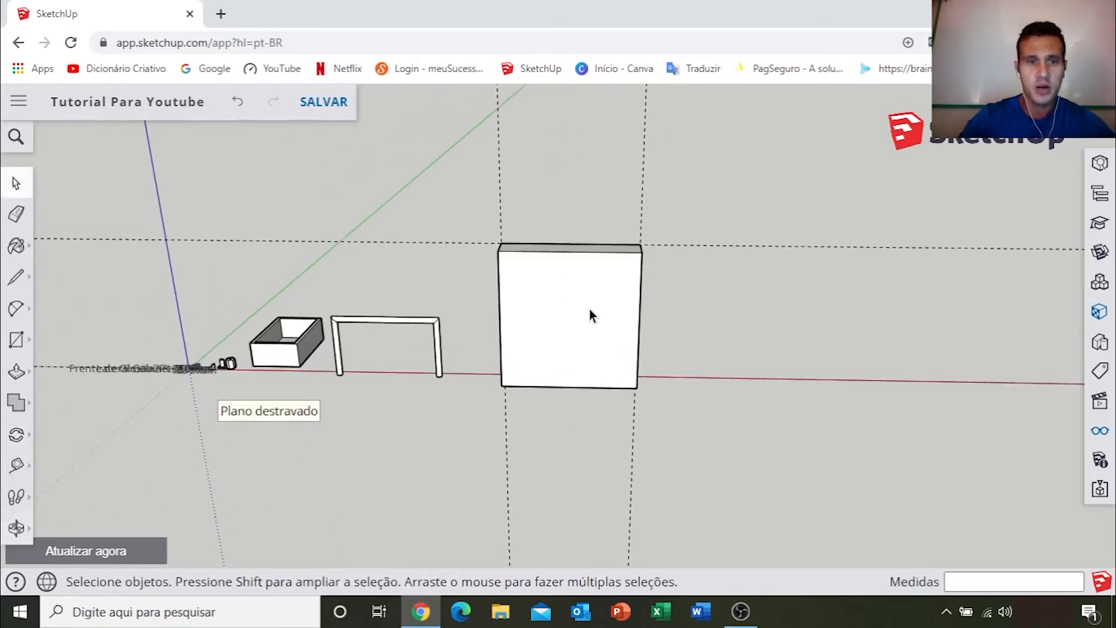
{"action": "scroll", "coordinate": [589, 309], "scroll_direction": "down", "scroll_amount": 2}
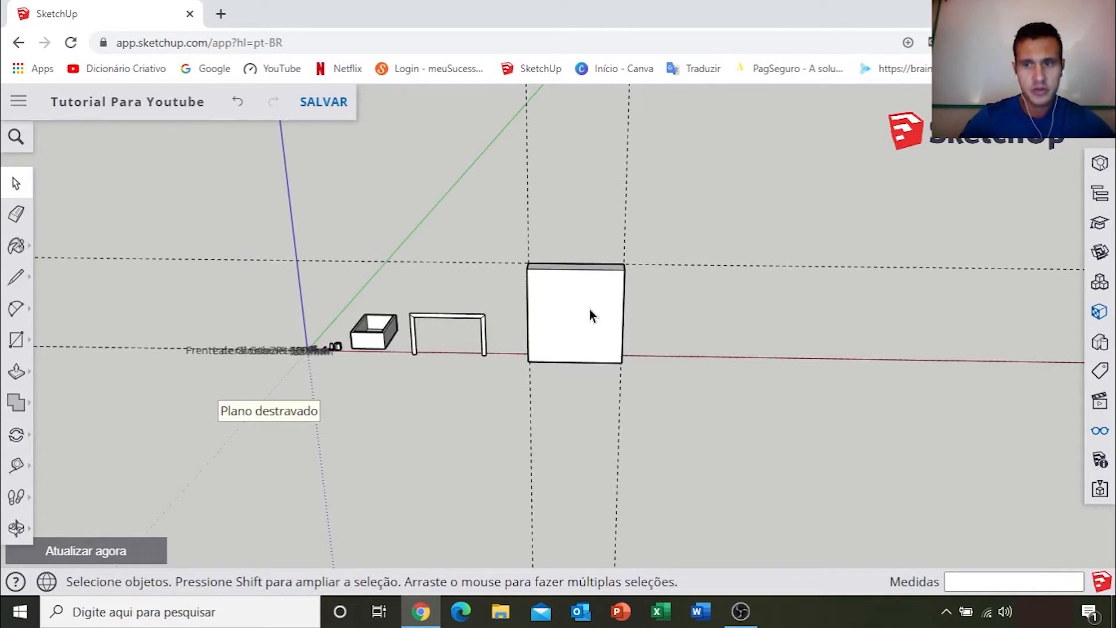
Step: Open the 3D Warehouse and search it for "geladeira"
{"action": "left_click", "coordinate": [1100, 254]}
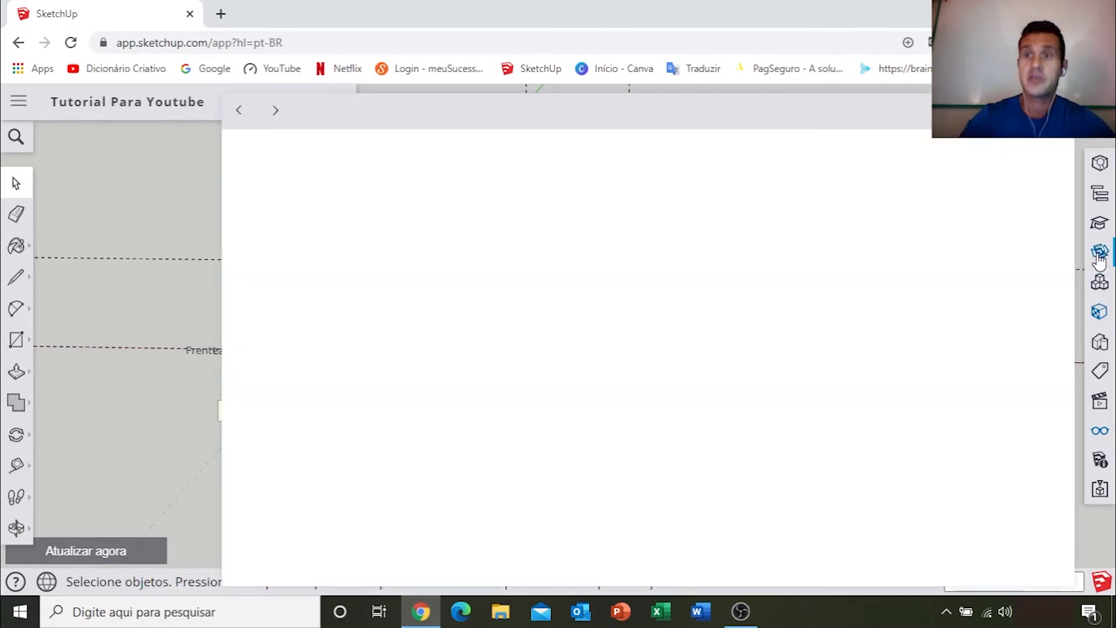
{"action": "left_click_drag", "start_coordinate": [927, 129], "coordinate": [812, 124]}
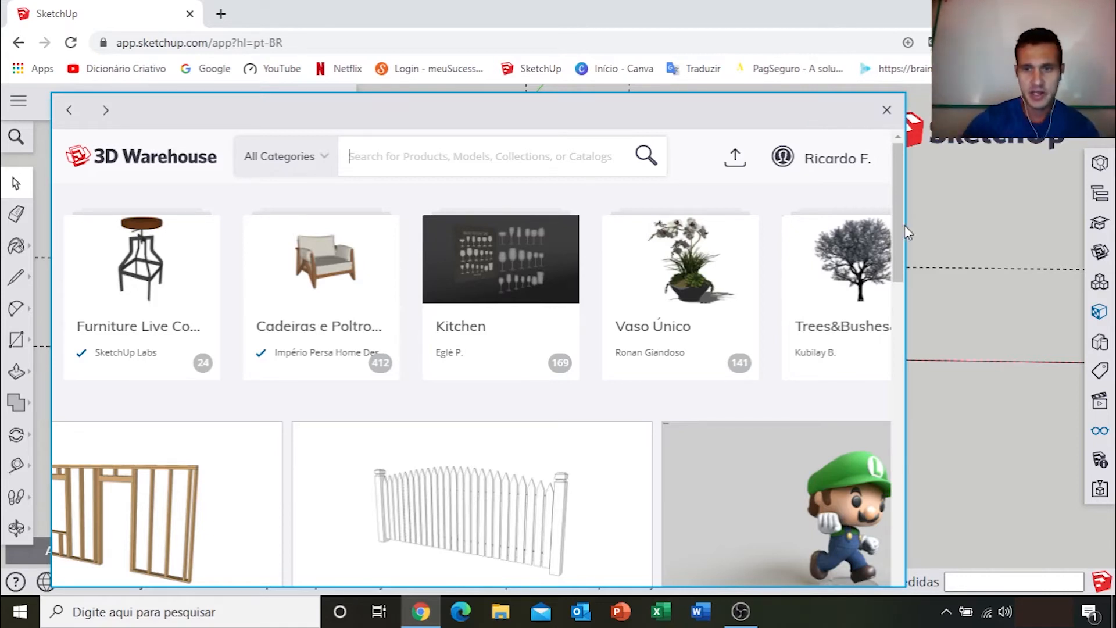
{"action": "mouse_move", "coordinate": [899, 210]}
{"action": "left_mouse_down"}
{"action": "mouse_move", "coordinate": [893, 400]}
{"action": "mouse_move", "coordinate": [900, 199]}
{"action": "left_mouse_up"}
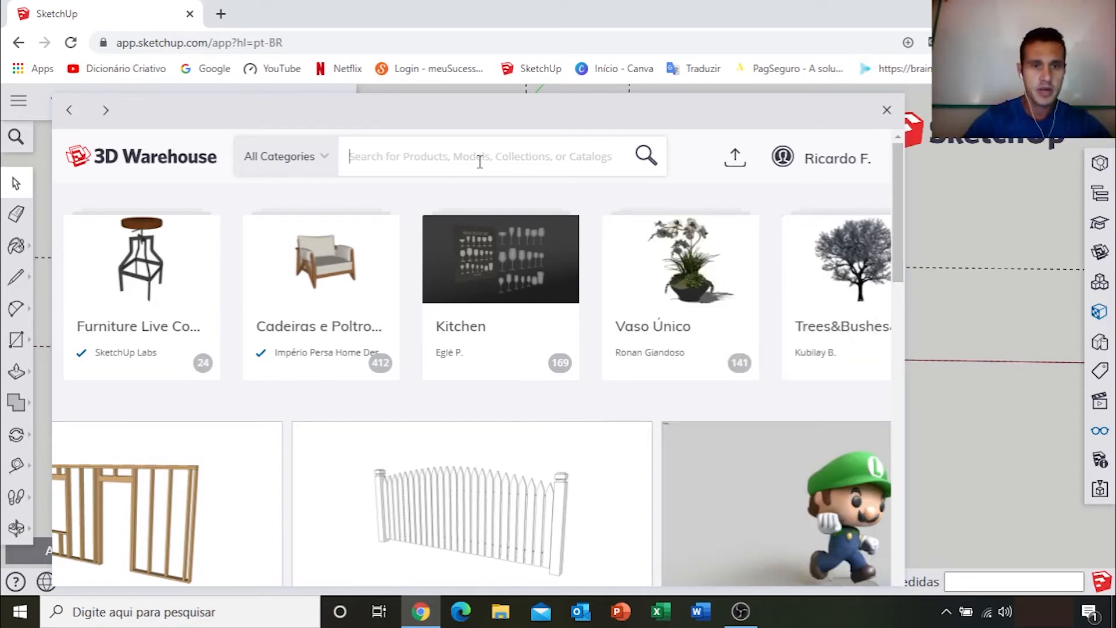
{"action": "left_click", "coordinate": [479, 162]}
{"action": "type", "text": "geladeira"}
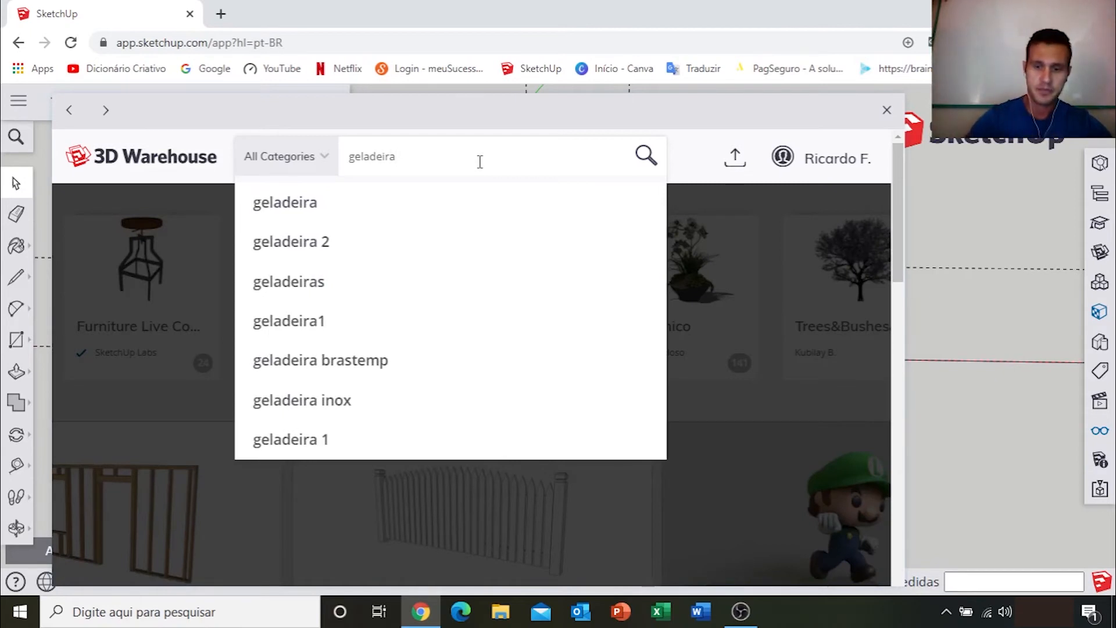
{"action": "key", "text": "Return"}
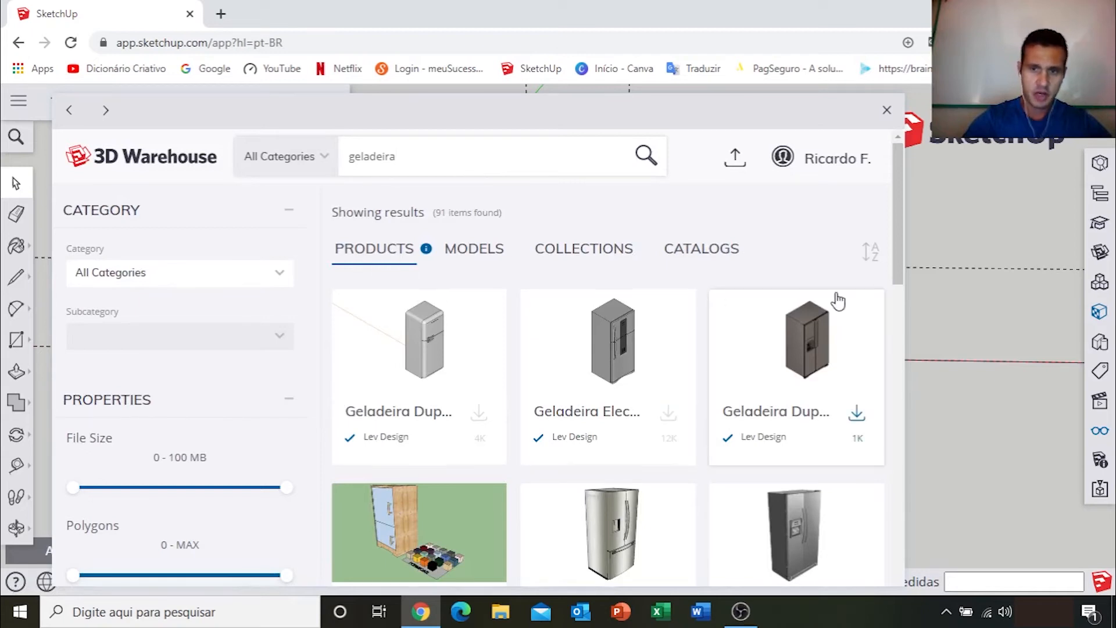
Step: Browse the Models results, download the dark grey Geladeira with a door display, and place it on the red axis just past the wall
{"action": "scroll", "coordinate": [847, 299], "scroll_direction": "down", "scroll_amount": 8}
{"action": "scroll", "coordinate": [853, 316], "scroll_direction": "up", "scroll_amount": 8}
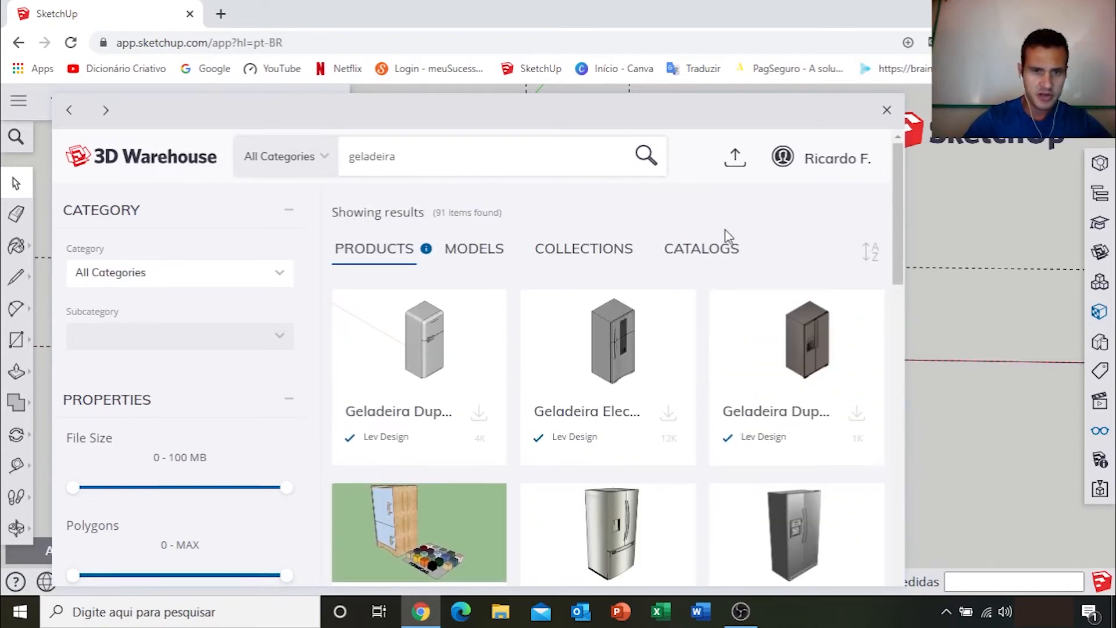
{"action": "left_click", "coordinate": [475, 250]}
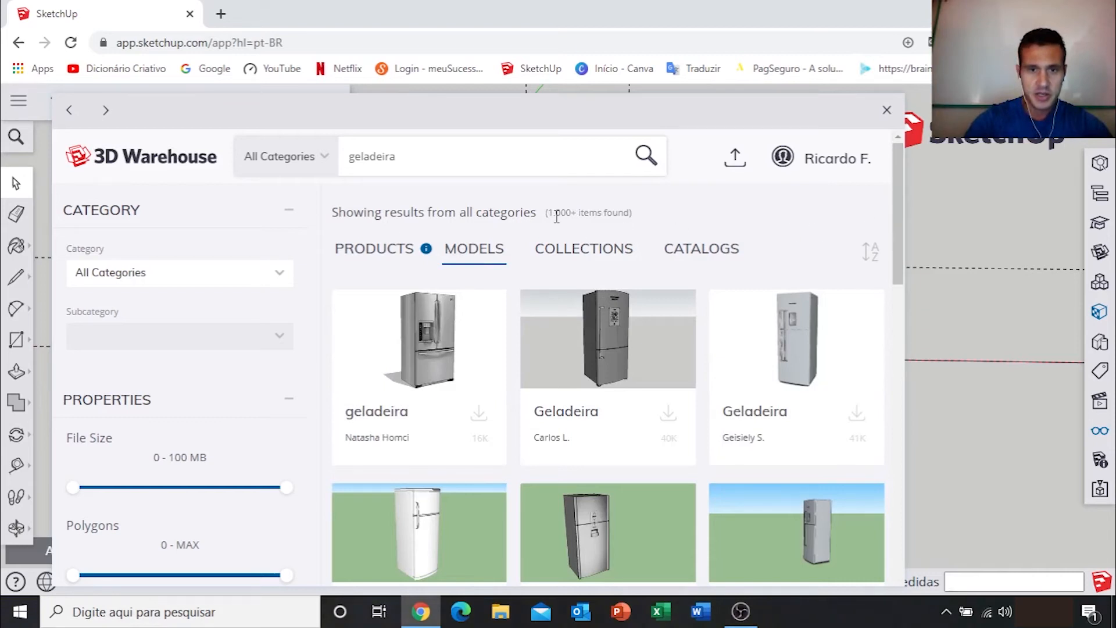
{"action": "left_click_drag", "start_coordinate": [898, 211], "coordinate": [899, 326]}
{"action": "left_click_drag", "start_coordinate": [899, 305], "coordinate": [898, 290]}
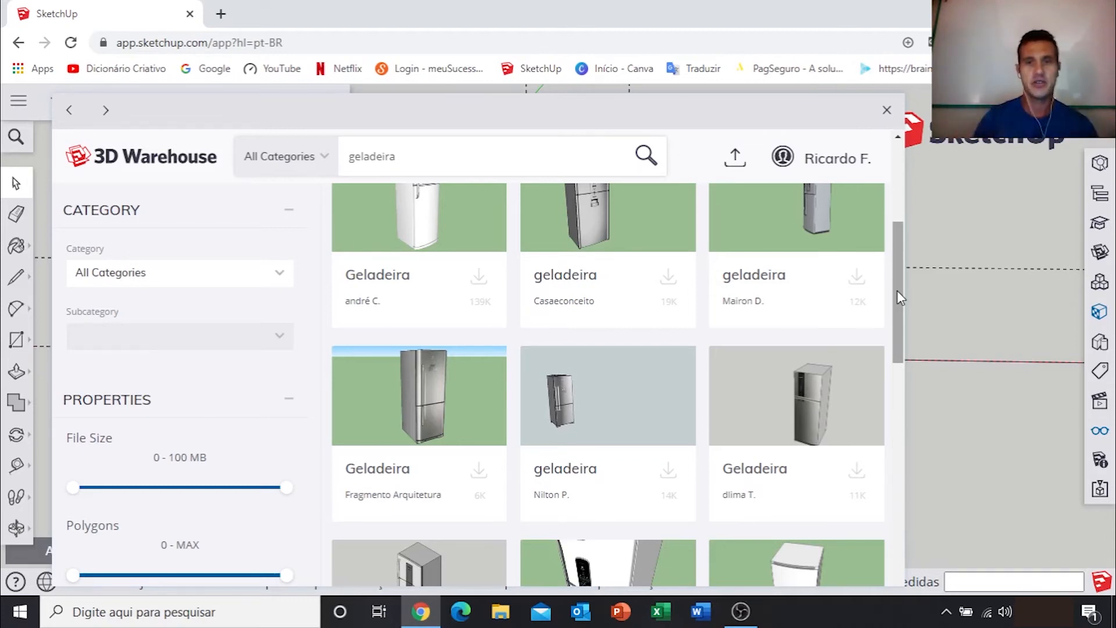
{"action": "left_click_drag", "start_coordinate": [898, 290], "coordinate": [898, 224]}
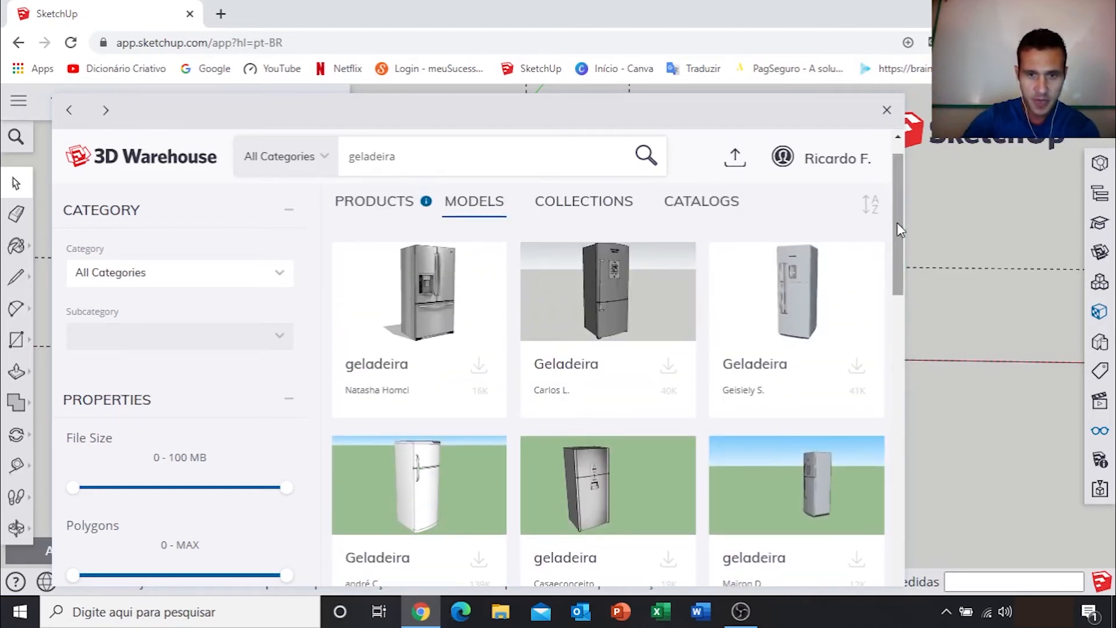
{"action": "left_click", "coordinate": [668, 366]}
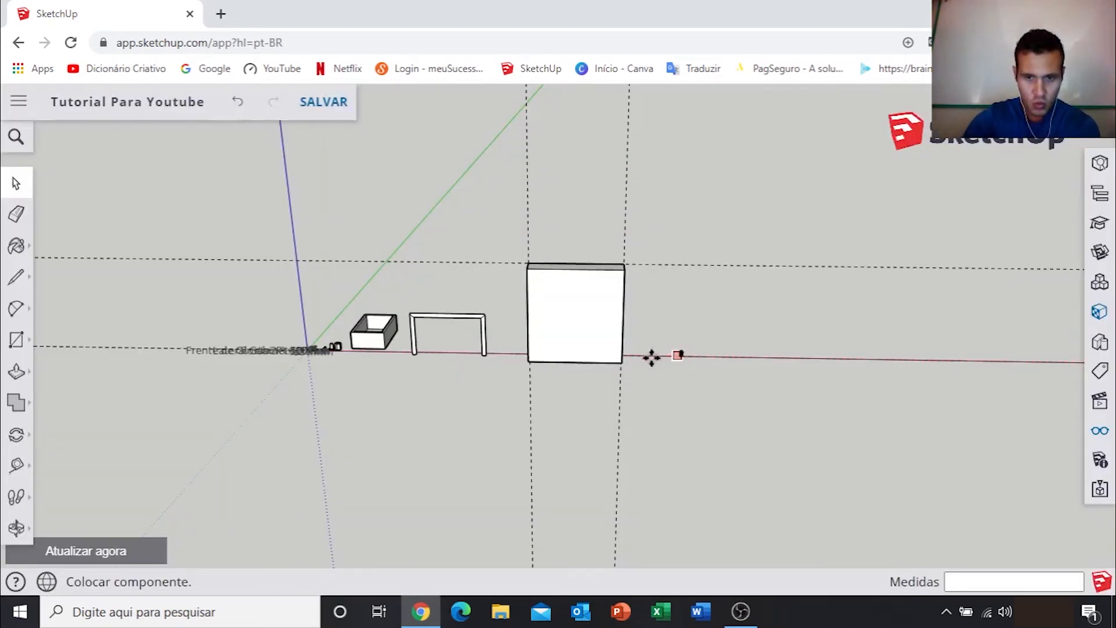
{"action": "left_click", "coordinate": [649, 356]}
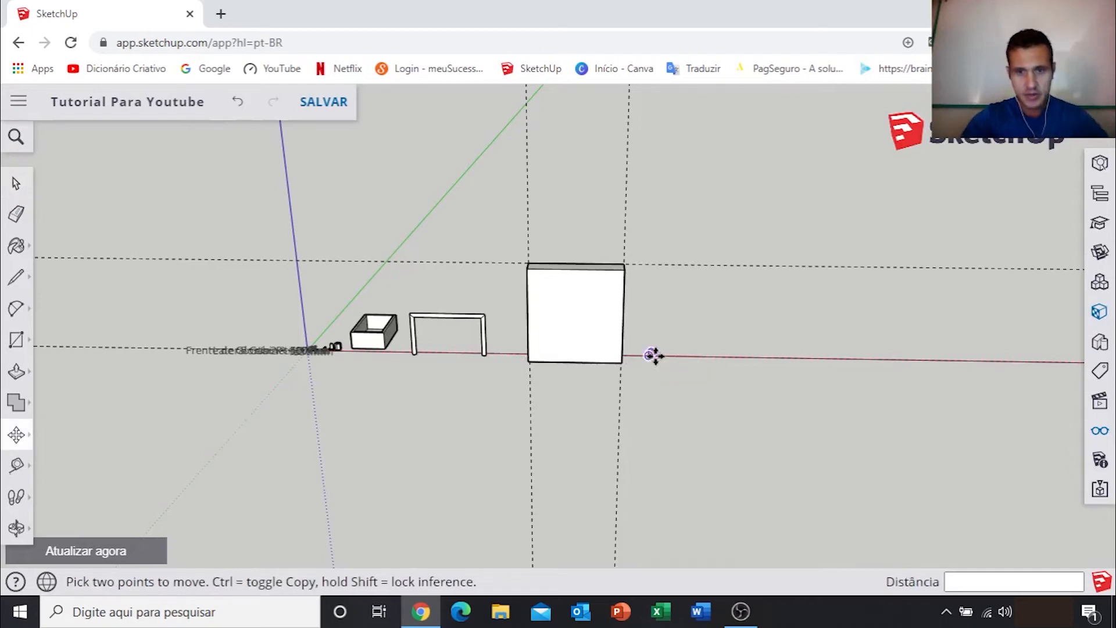
Step: Move the refrigerator from beside the wall back along the red axis to the origin, next to the human figure
{"action": "scroll", "coordinate": [649, 354], "scroll_direction": "up", "scroll_amount": 3}
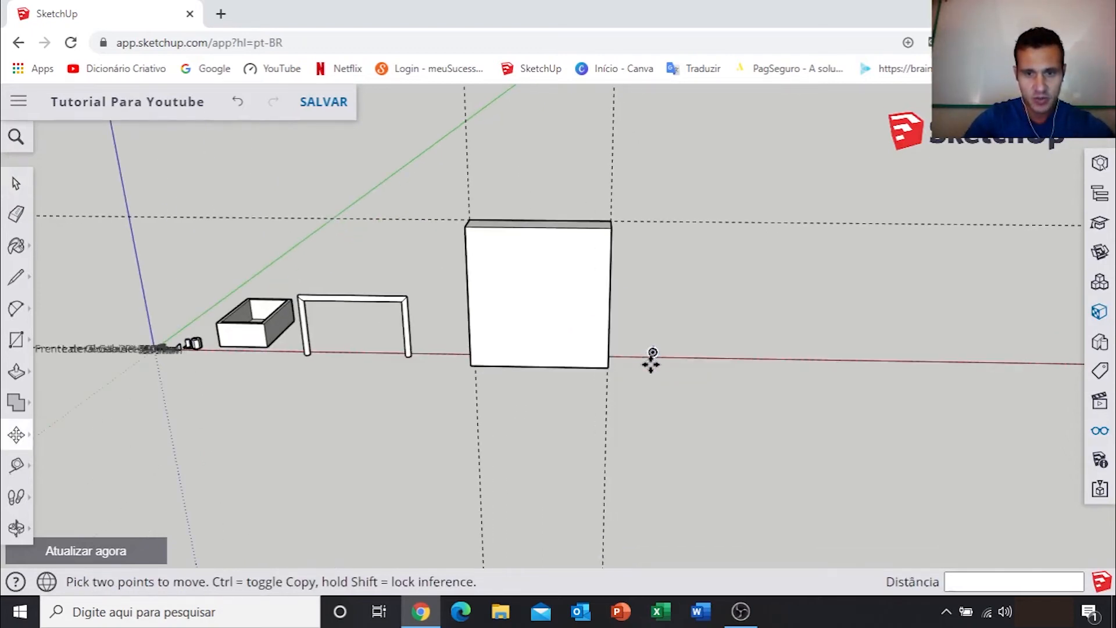
{"action": "scroll", "coordinate": [652, 356], "scroll_direction": "up", "scroll_amount": 1}
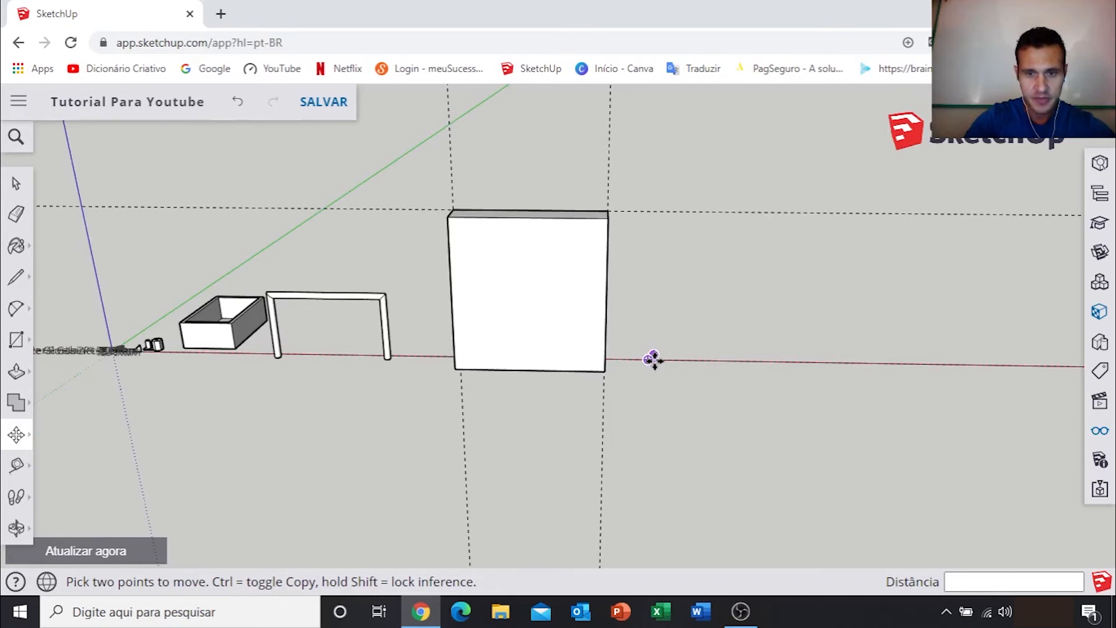
{"action": "scroll", "coordinate": [653, 359], "scroll_direction": "up", "scroll_amount": 1}
{"action": "scroll", "coordinate": [654, 360], "scroll_direction": "up", "scroll_amount": 6}
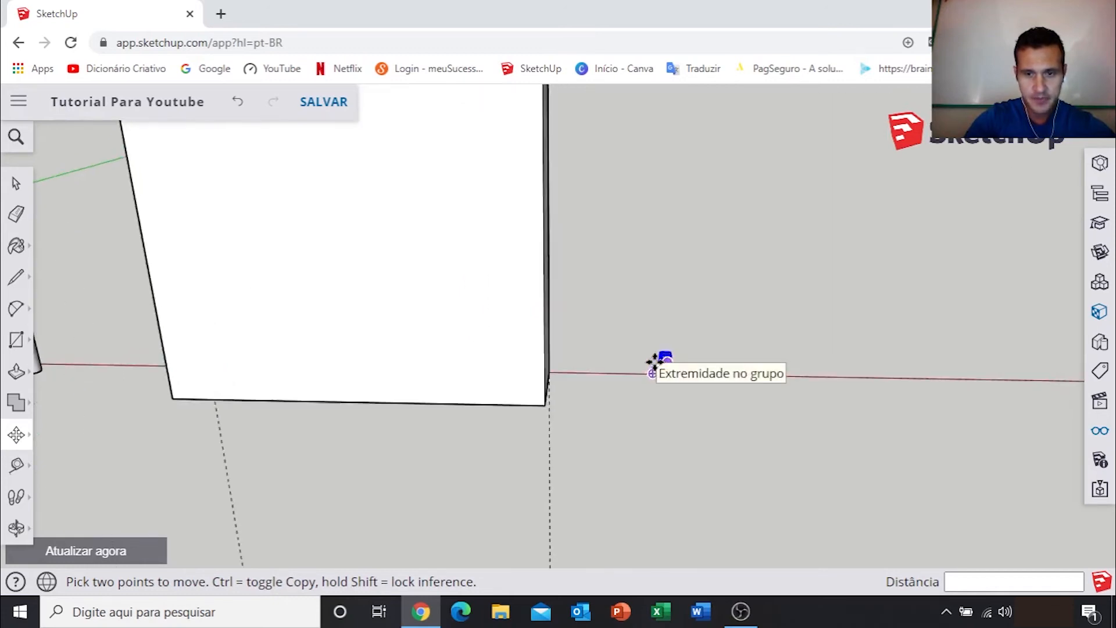
{"action": "scroll", "coordinate": [677, 364], "scroll_direction": "up", "scroll_amount": 5}
{"action": "key", "text": "space"}
{"action": "left_click", "coordinate": [896, 358]}
{"action": "scroll", "coordinate": [807, 352], "scroll_direction": "down", "scroll_amount": 2}
{"action": "middle_click_drag", "start_coordinate": [808, 352], "coordinate": [732, 371]}
{"action": "scroll", "coordinate": [721, 343], "scroll_direction": "up", "scroll_amount": 3}
{"action": "scroll", "coordinate": [758, 355], "scroll_direction": "down", "scroll_amount": 1}
{"action": "left_click", "coordinate": [732, 370]}
{"action": "key", "text": "m"}
{"action": "left_click", "coordinate": [742, 384]}
{"action": "scroll", "coordinate": [697, 395], "scroll_direction": "down", "scroll_amount": 8}
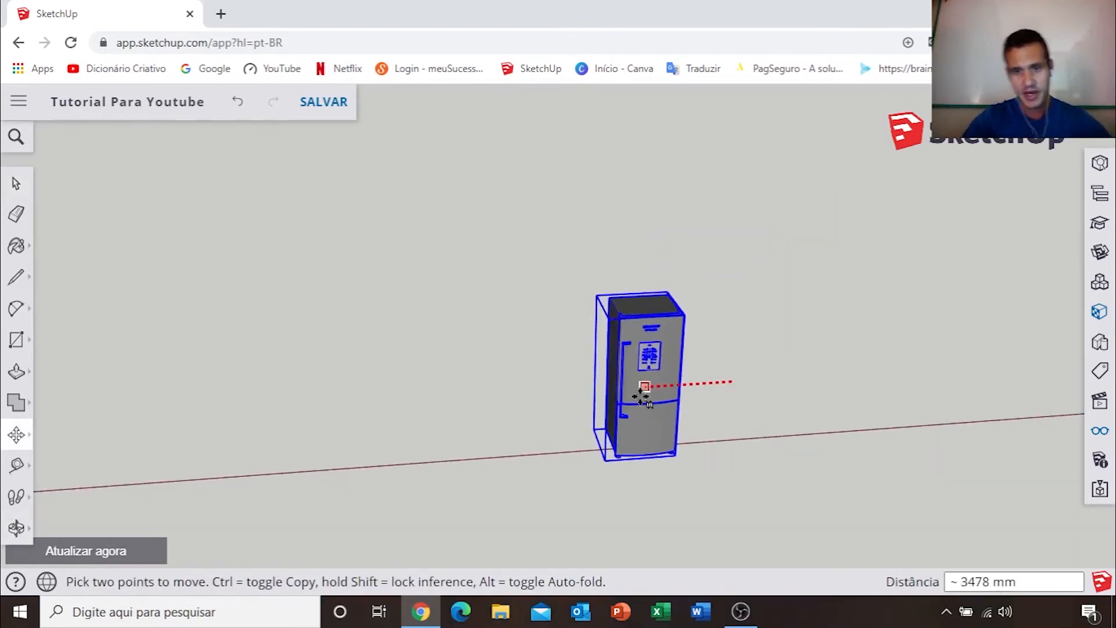
{"action": "middle_click_drag", "start_coordinate": [203, 429], "coordinate": [1006, 379], "text": "shift"}
{"action": "middle_click_drag", "start_coordinate": [97, 371], "coordinate": [785, 383], "text": "shift"}
{"action": "scroll", "coordinate": [566, 381], "scroll_direction": "down", "scroll_amount": 3}
{"action": "scroll", "coordinate": [357, 415], "scroll_direction": "down", "scroll_amount": 4}
{"action": "middle_click_drag", "start_coordinate": [242, 422], "coordinate": [750, 410], "text": "shift"}
{"action": "middle_click_drag", "start_coordinate": [287, 434], "coordinate": [466, 416], "text": "shift"}
{"action": "scroll", "coordinate": [458, 443], "scroll_direction": "up", "scroll_amount": 8}
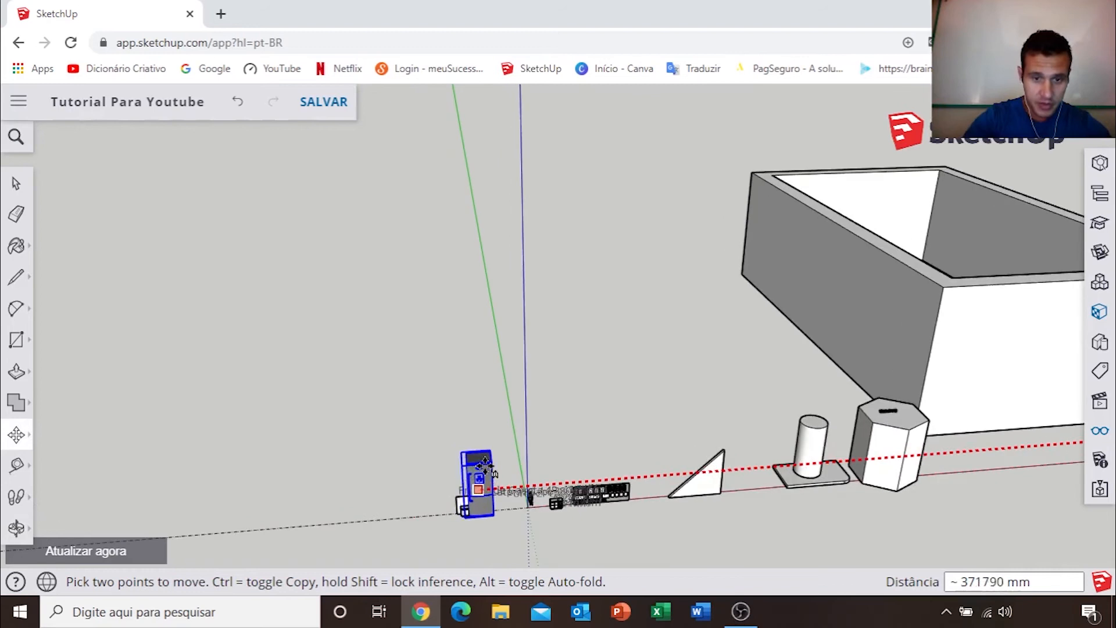
{"action": "scroll", "coordinate": [531, 476], "scroll_direction": "up", "scroll_amount": 3}
{"action": "left_click", "coordinate": [533, 477]}
{"action": "middle_click_drag", "start_coordinate": [534, 488], "coordinate": [256, 294]}
{"action": "key", "text": "space"}
{"action": "scroll", "coordinate": [463, 357], "scroll_direction": "up", "scroll_amount": 3}
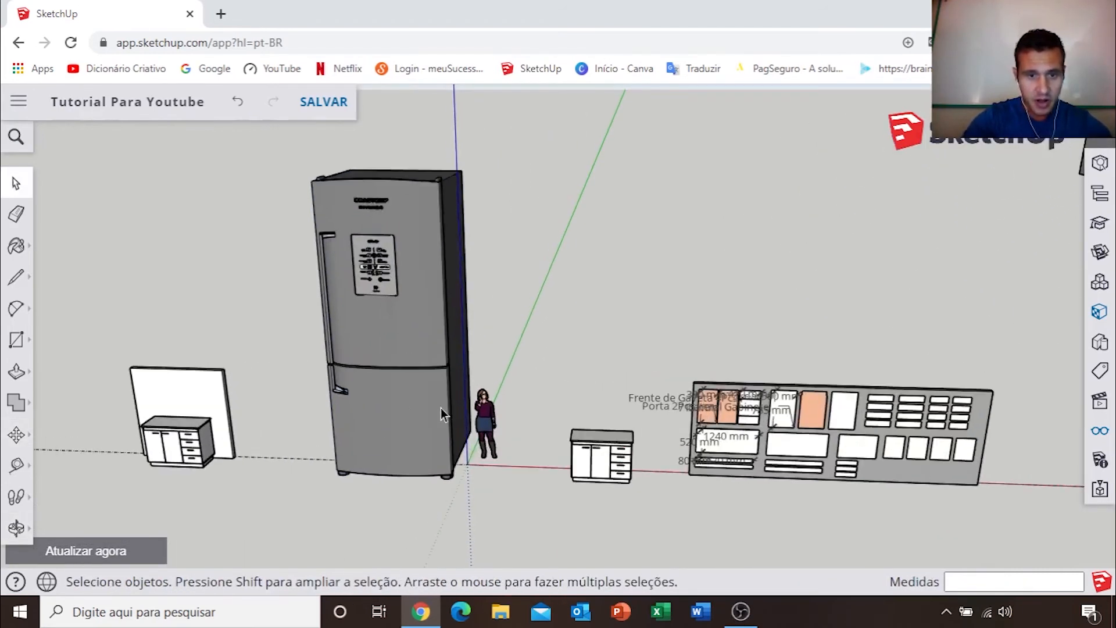
Step: Nudge the refrigerator a short distance along the red axis beside the human figure and leave it deselected
{"action": "left_click", "coordinate": [403, 403]}
{"action": "key", "text": "m"}
{"action": "left_click", "coordinate": [412, 422]}
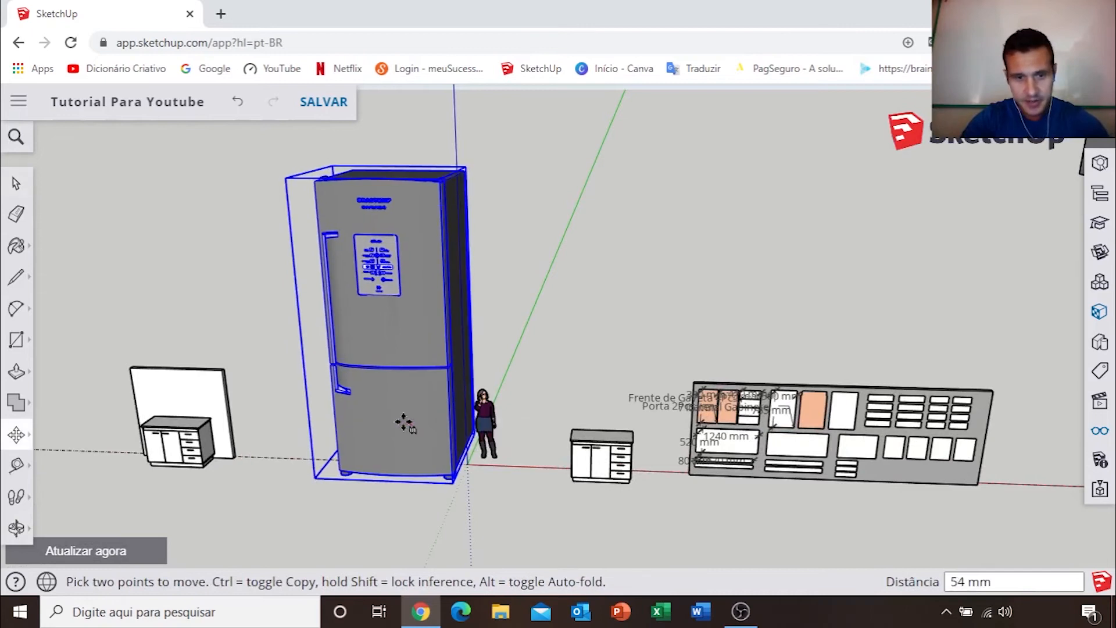
{"action": "left_click", "coordinate": [384, 422]}
{"action": "key", "text": "space"}
{"action": "left_click", "coordinate": [603, 336]}
{"action": "middle_click_drag", "start_coordinate": [595, 362], "coordinate": [553, 388]}
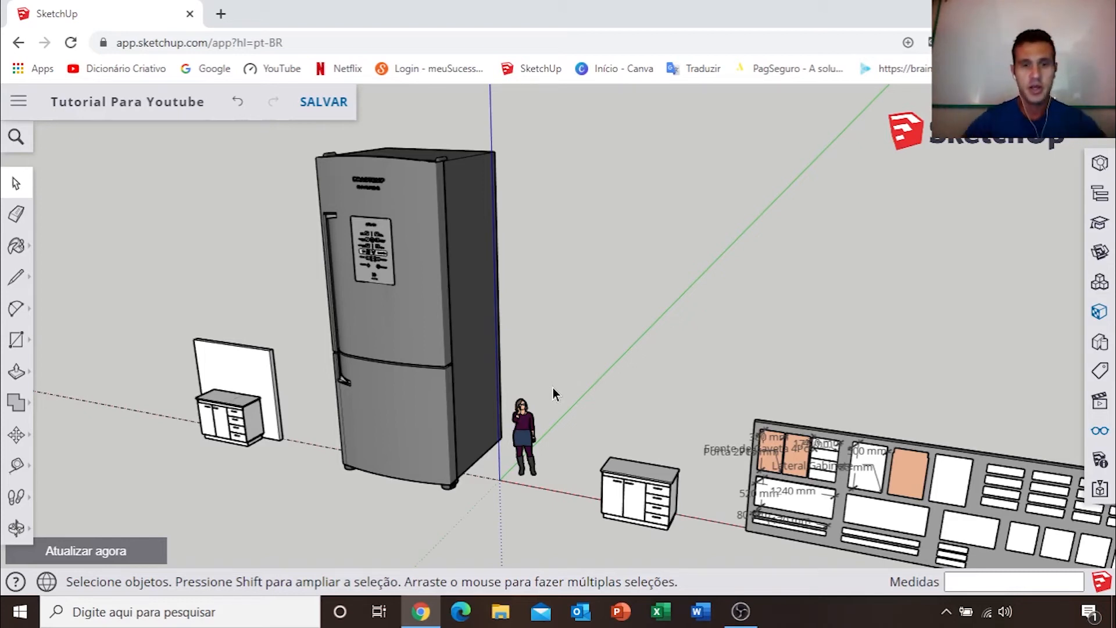
Step: Select the refrigerator beside the human figure and activate the Scale tool on it
{"action": "left_click", "coordinate": [403, 284]}
{"action": "middle_click_drag", "start_coordinate": [375, 305], "coordinate": [148, 343]}
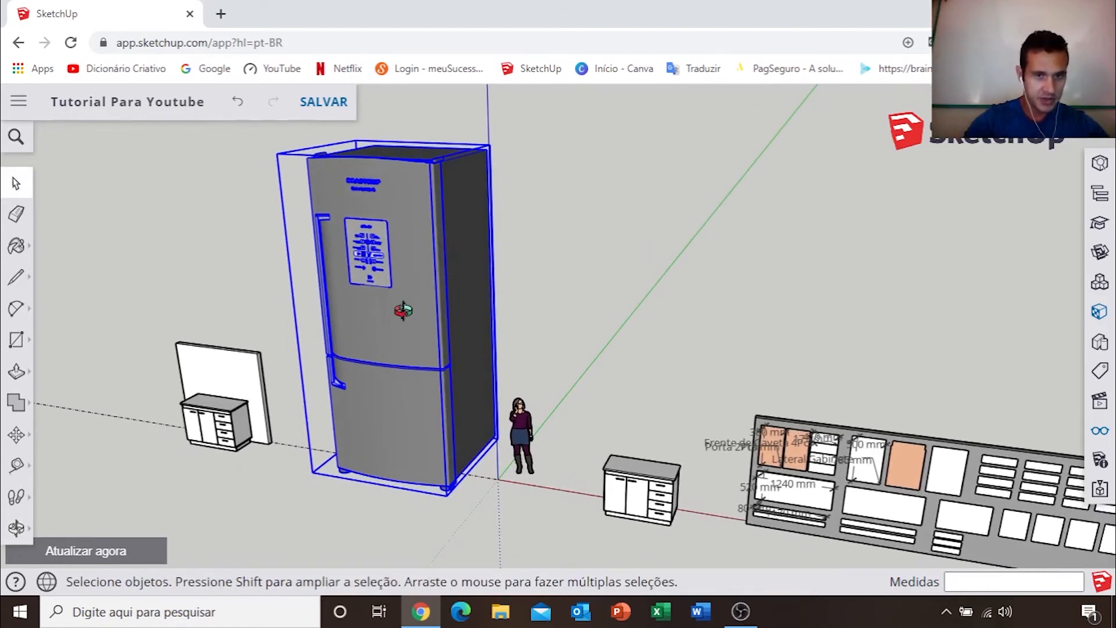
{"action": "middle_click_drag", "start_coordinate": [416, 312], "coordinate": [381, 316]}
{"action": "left_click", "coordinate": [17, 434]}
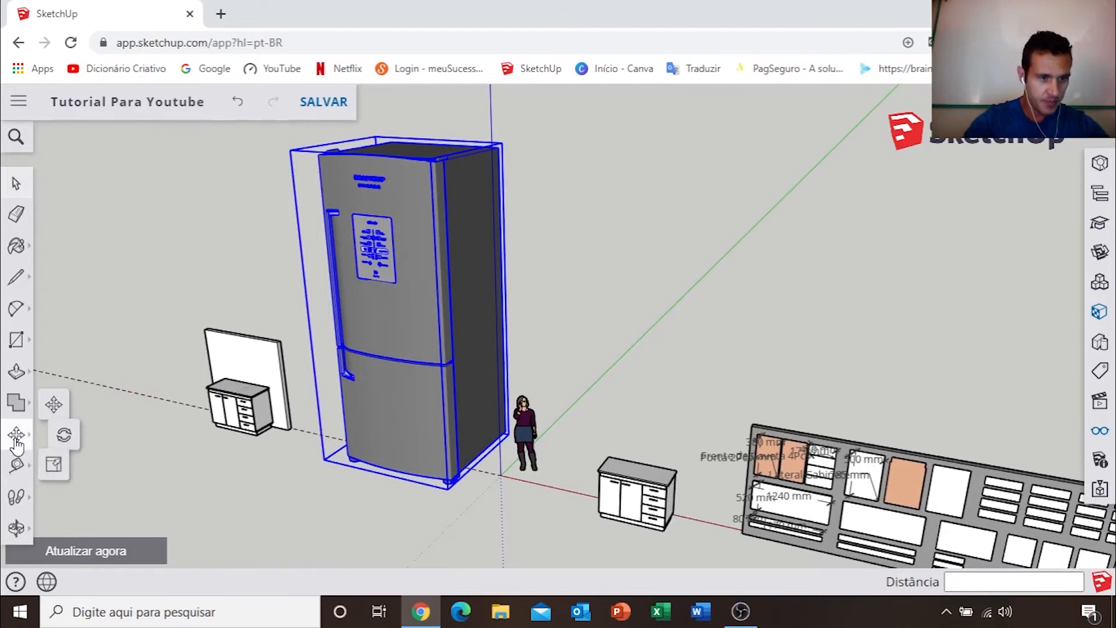
{"action": "left_click", "coordinate": [61, 472]}
Step: Try stretching the refrigerator along single axes with the scale handles on its top and side faces
{"action": "middle_click_drag", "start_coordinate": [405, 286], "coordinate": [605, 268]}
{"action": "middle_click_drag", "start_coordinate": [604, 267], "coordinate": [610, 238], "text": "shift"}
{"action": "left_click", "coordinate": [607, 230]}
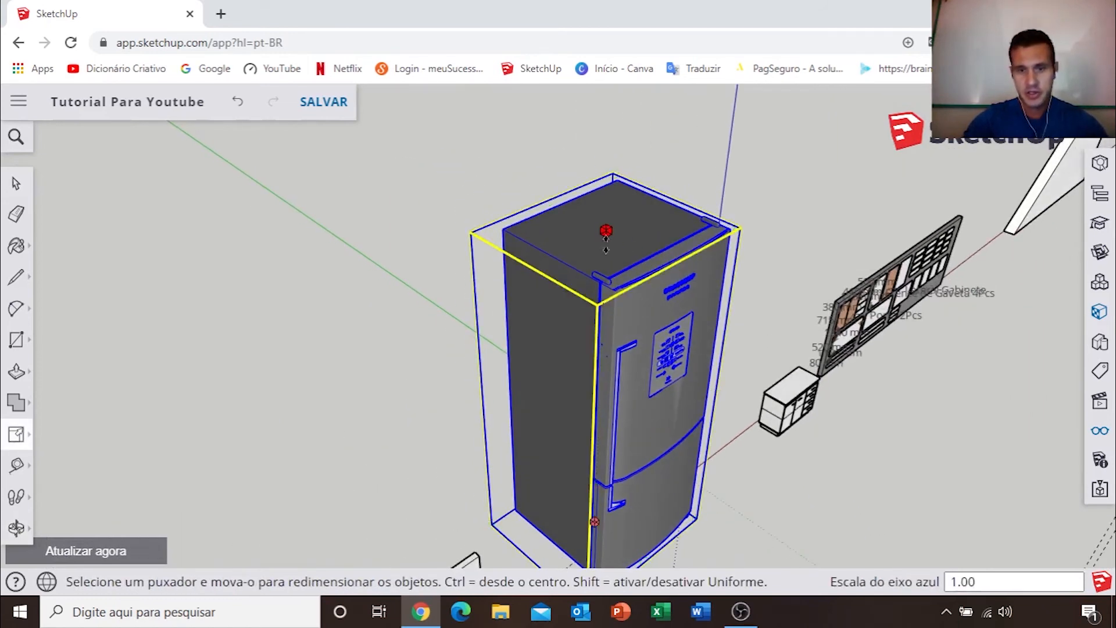
{"action": "middle_click_drag", "start_coordinate": [599, 368], "coordinate": [538, 246], "text": "shift"}
{"action": "key", "text": "Escape"}
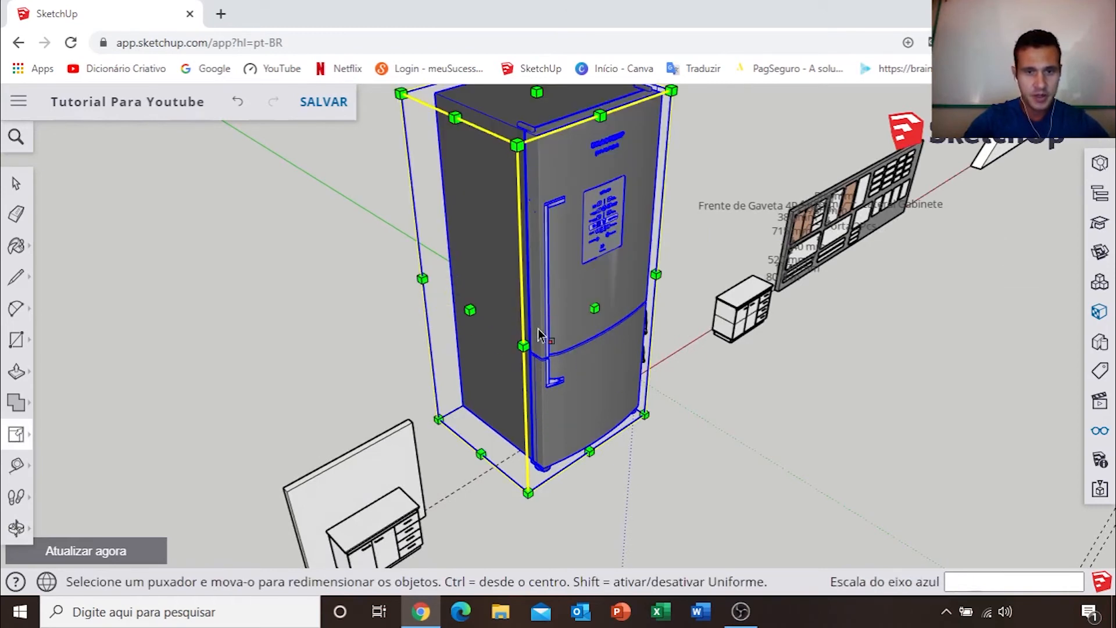
{"action": "left_click_drag", "start_coordinate": [469, 310], "coordinate": [518, 287]}
{"action": "middle_click_drag", "start_coordinate": [518, 287], "coordinate": [536, 277]}
{"action": "scroll", "coordinate": [585, 214], "scroll_direction": "up", "scroll_amount": 3}
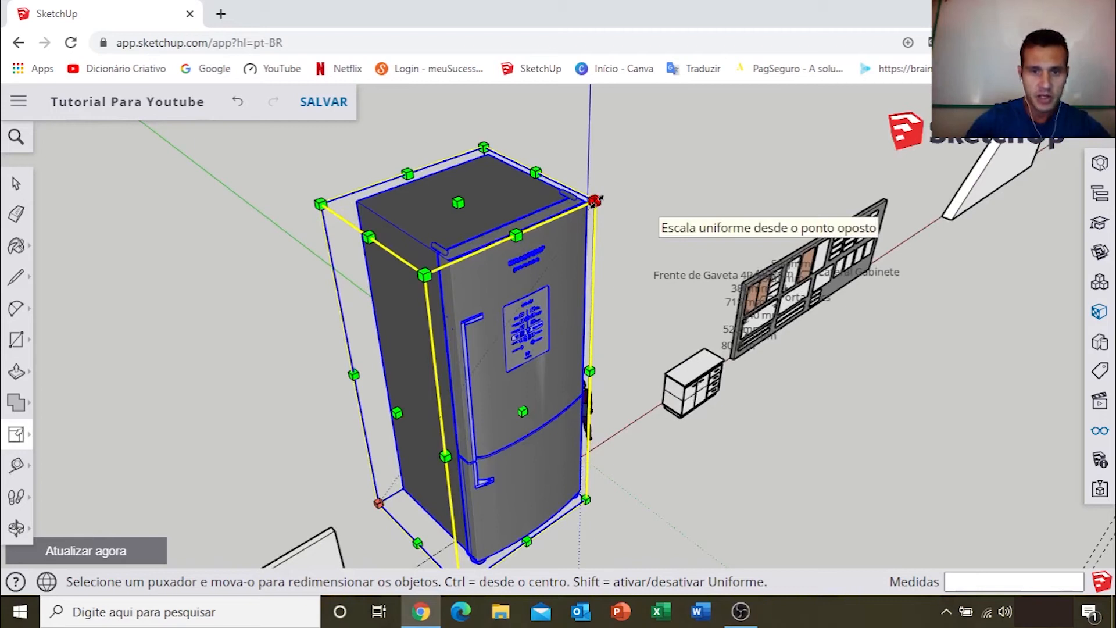
Step: Scale the refrigerator uniformly from the opposite corner to about 0.31 and deselect it
{"action": "left_click_drag", "start_coordinate": [595, 200], "coordinate": [595, 201]}
{"action": "middle_click_drag", "start_coordinate": [501, 401], "coordinate": [600, 295], "text": "shift"}
{"action": "scroll", "coordinate": [601, 294], "scroll_direction": "up", "scroll_amount": 4}
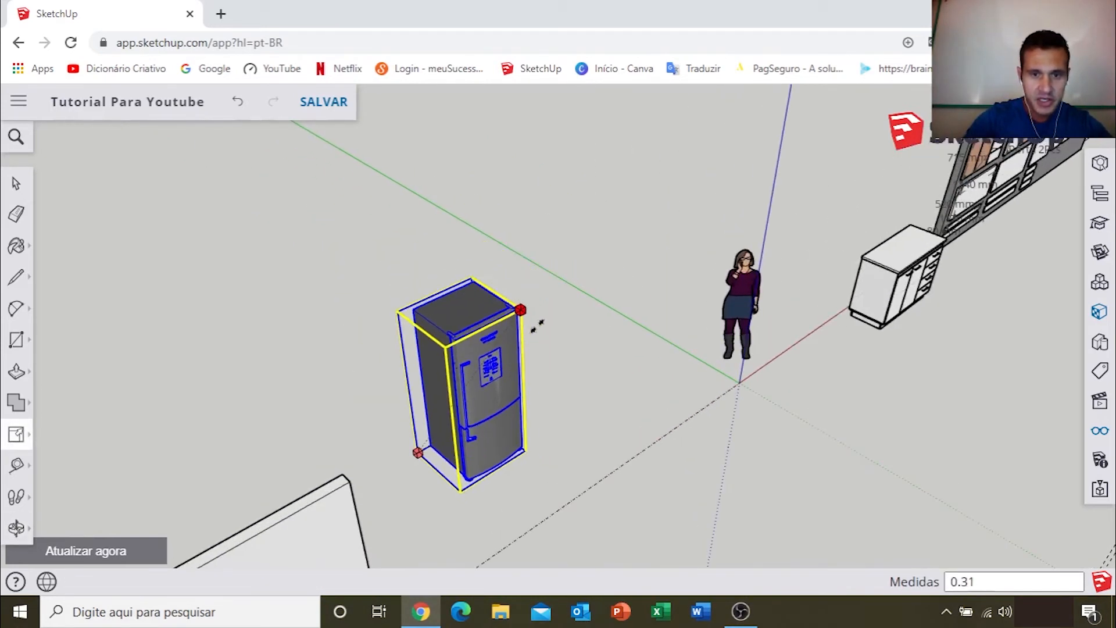
{"action": "left_click", "coordinate": [539, 324]}
{"action": "key", "text": "space"}
{"action": "middle_click_drag", "start_coordinate": [703, 394], "coordinate": [259, 351]}
{"action": "left_click", "coordinate": [724, 320]}
{"action": "middle_click_drag", "start_coordinate": [541, 307], "coordinate": [673, 339]}
{"action": "scroll", "coordinate": [558, 315], "scroll_direction": "down", "scroll_amount": 5}
{"action": "middle_click_drag", "start_coordinate": [557, 315], "coordinate": [633, 301]}
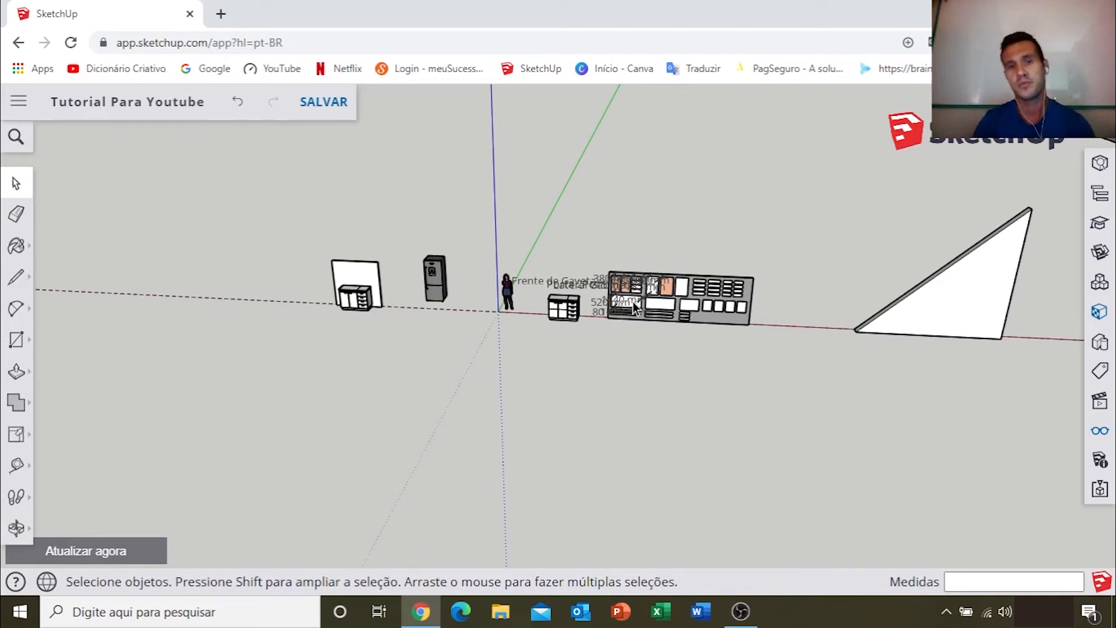
Step: Select all parts of the small drawer cabinet between the human figure and the panel layout, and make them a group
{"action": "scroll", "coordinate": [449, 306], "scroll_direction": "up", "scroll_amount": 4}
{"action": "scroll", "coordinate": [578, 293], "scroll_direction": "up", "scroll_amount": 8}
{"action": "middle_click_drag", "start_coordinate": [717, 308], "coordinate": [774, 288], "text": "shift"}
{"action": "key", "text": "space"}
{"action": "left_click_drag", "start_coordinate": [615, 210], "coordinate": [829, 456]}
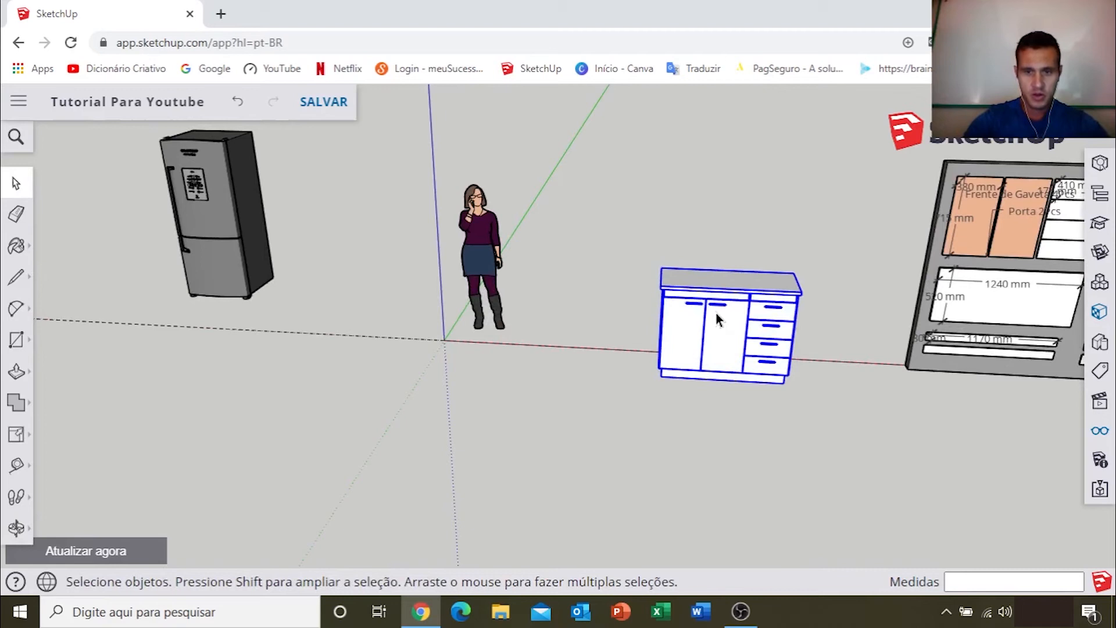
{"action": "right_click", "coordinate": [716, 314]}
{"action": "mouse_move", "coordinate": [719, 321]}
{"action": "left_click", "coordinate": [799, 413]}
{"action": "scroll", "coordinate": [738, 347], "scroll_direction": "down", "scroll_amount": 4}
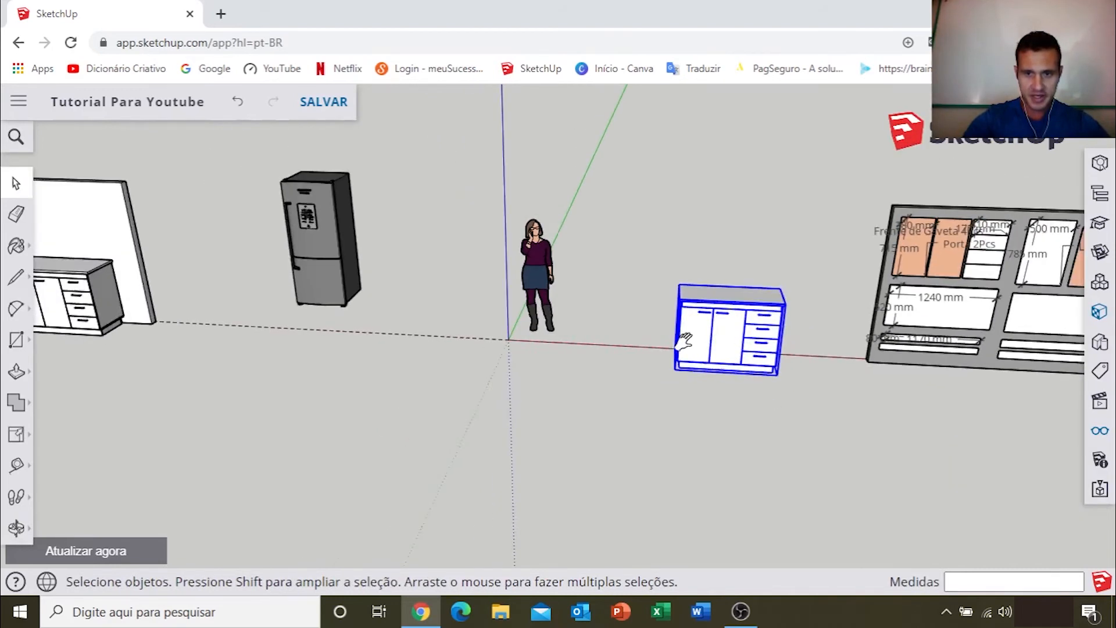
{"action": "middle_click_drag", "start_coordinate": [685, 339], "coordinate": [629, 337], "text": "shift"}
{"action": "left_click", "coordinate": [749, 243]}
Step: Scale the grouped drawer cabinet uniformly from its upper front corner to about 0.68 and deselect it
{"action": "scroll", "coordinate": [655, 326], "scroll_direction": "up", "scroll_amount": 3}
{"action": "left_click", "coordinate": [654, 324]}
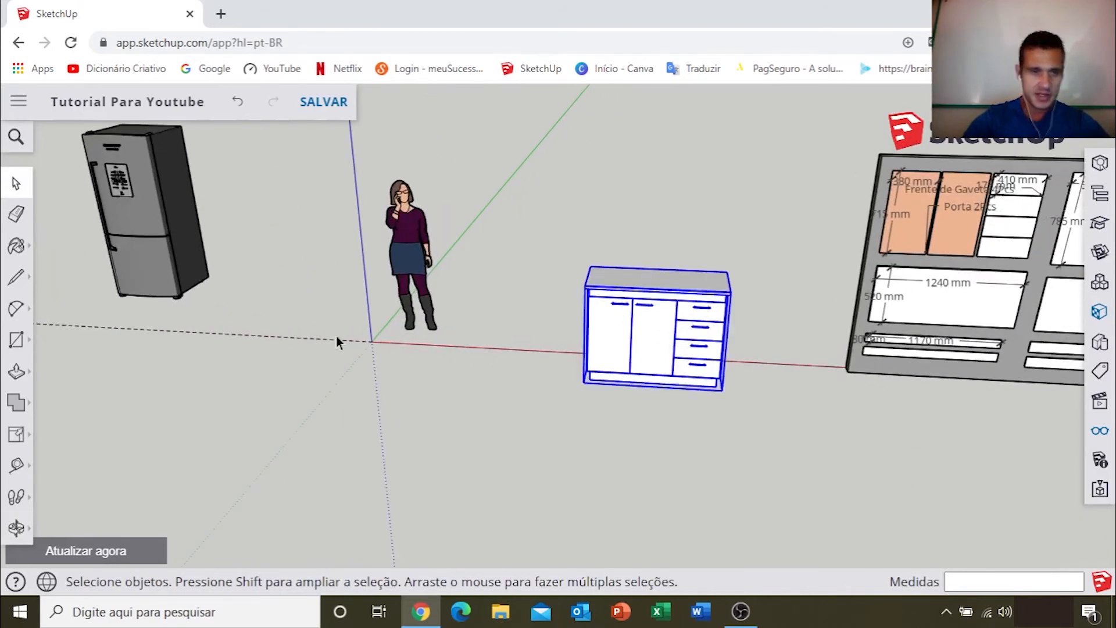
{"action": "left_click", "coordinate": [16, 434]}
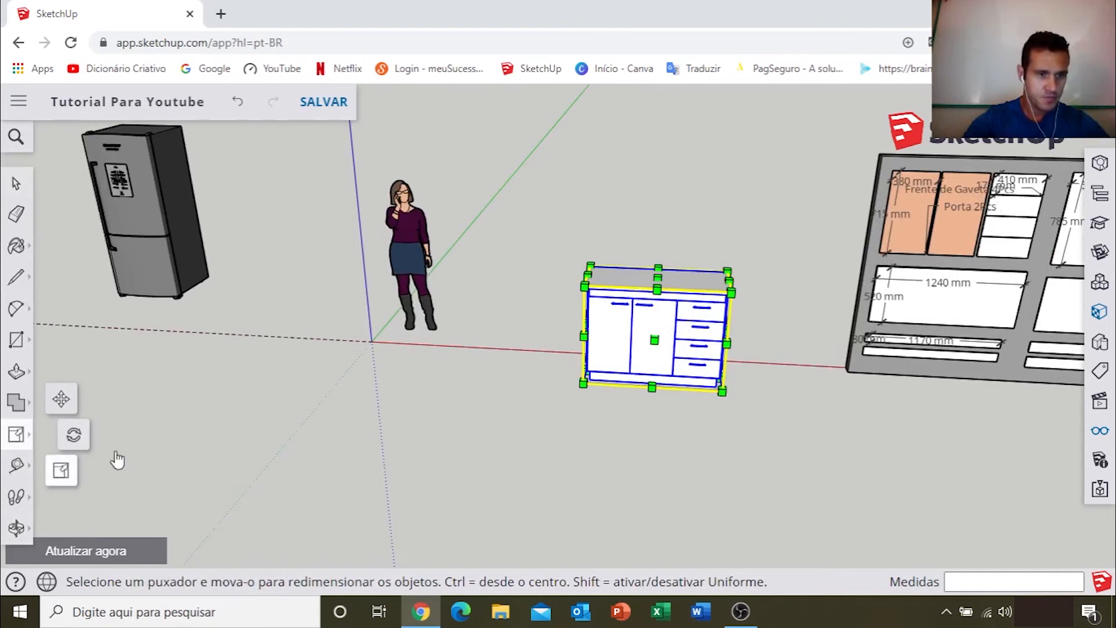
{"action": "scroll", "coordinate": [639, 287], "scroll_direction": "up", "scroll_amount": 5}
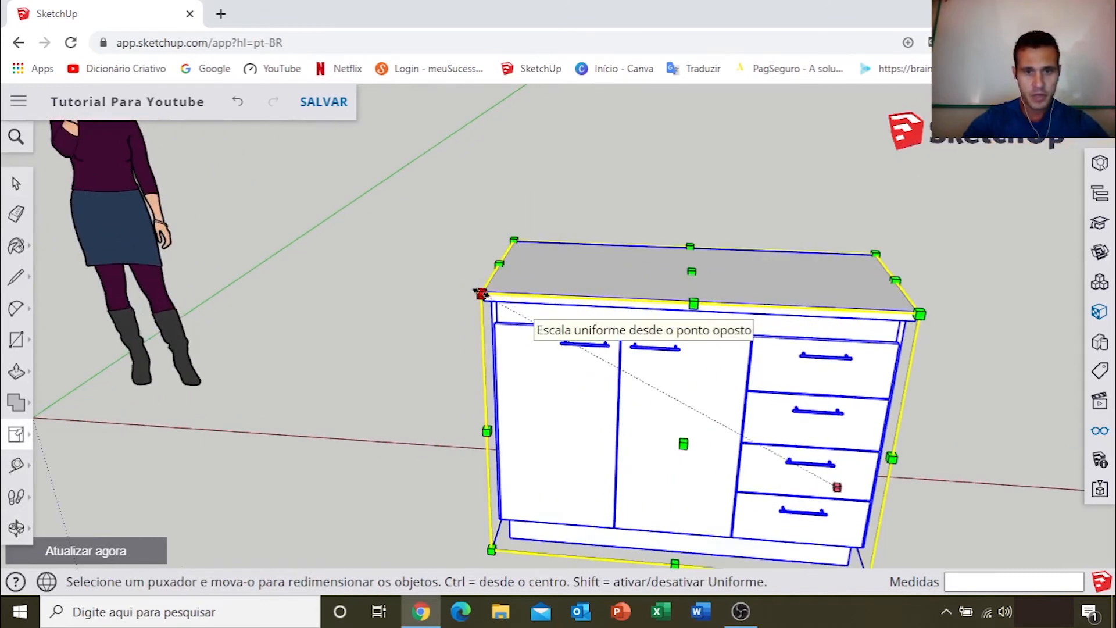
{"action": "left_click", "coordinate": [482, 293]}
{"action": "left_click_drag", "start_coordinate": [515, 295], "coordinate": [644, 338]}
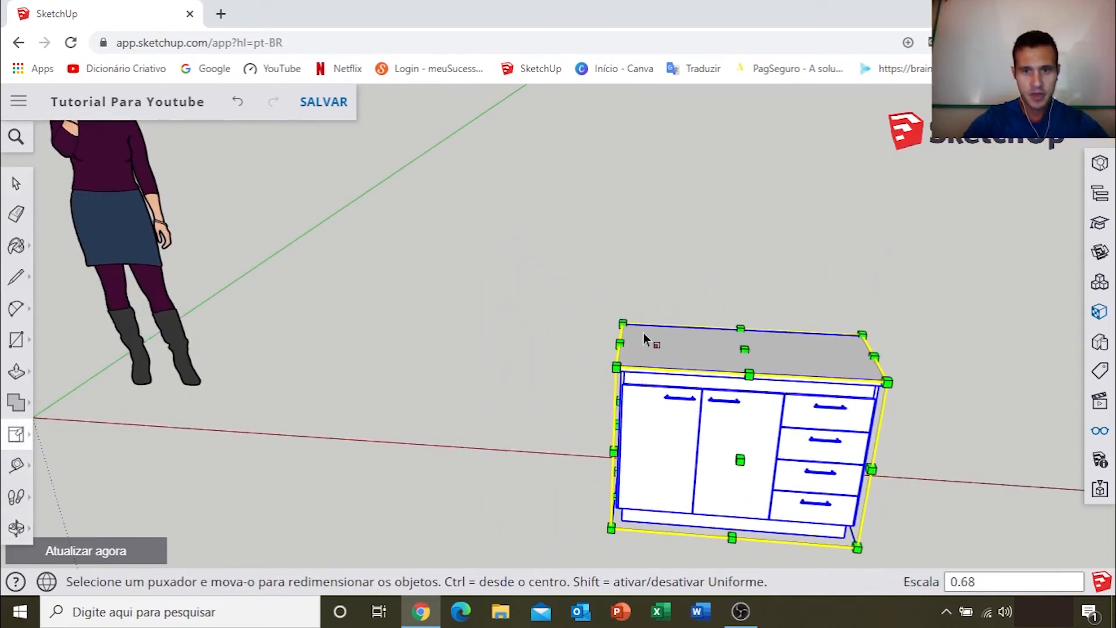
{"action": "key", "text": "space"}
{"action": "left_click", "coordinate": [691, 316]}
{"action": "scroll", "coordinate": [690, 314], "scroll_direction": "down", "scroll_amount": 5}
{"action": "middle_click_drag", "start_coordinate": [707, 419], "coordinate": [723, 294]}
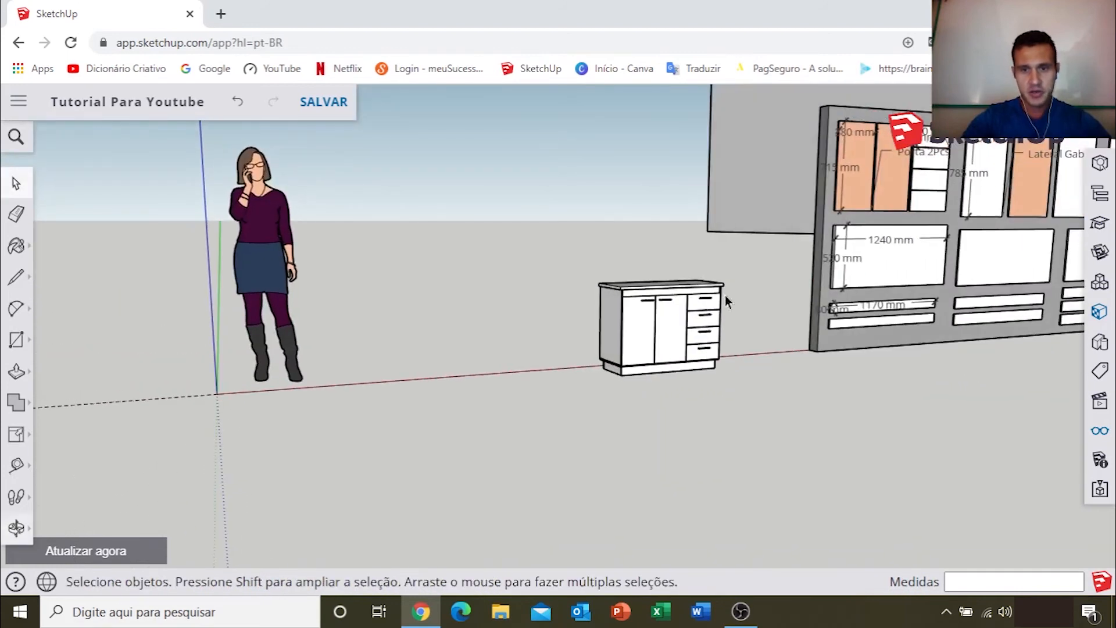
Step: Measure the thickness of the scaled cabinet's vertical panel beside the drawers with the Tape Measure
{"action": "scroll", "coordinate": [688, 308], "scroll_direction": "up", "scroll_amount": 4}
{"action": "scroll", "coordinate": [688, 308], "scroll_direction": "up", "scroll_amount": 1}
{"action": "middle_click_drag", "start_coordinate": [610, 323], "coordinate": [582, 273]}
{"action": "scroll", "coordinate": [616, 269], "scroll_direction": "up", "scroll_amount": 3}
{"action": "scroll", "coordinate": [528, 273], "scroll_direction": "up", "scroll_amount": 3}
{"action": "scroll", "coordinate": [528, 274], "scroll_direction": "up", "scroll_amount": 3}
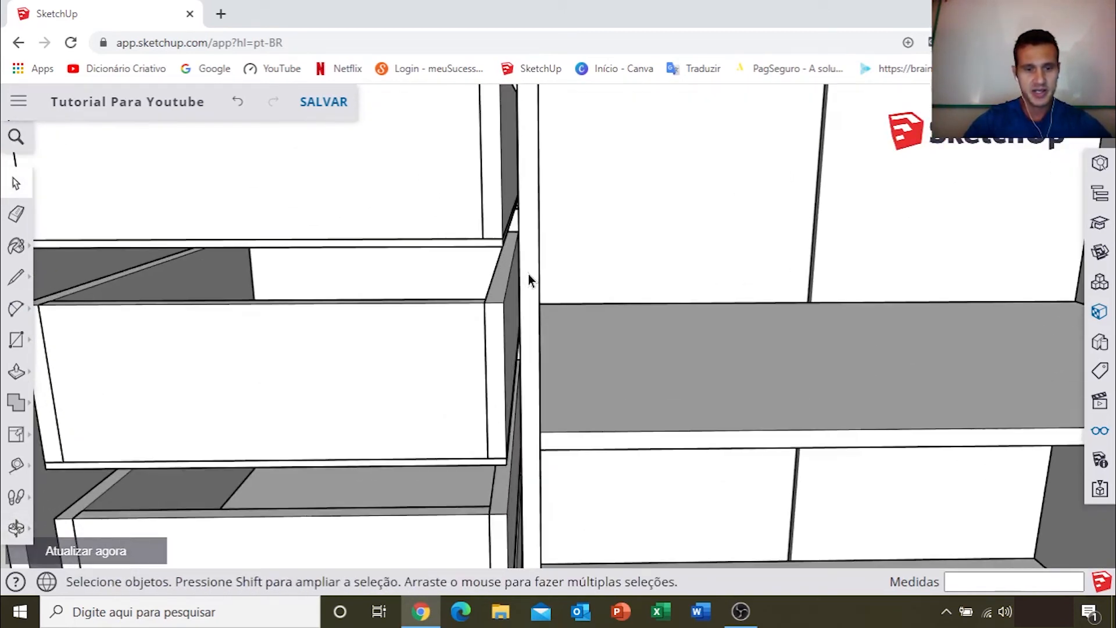
{"action": "key", "text": "t"}
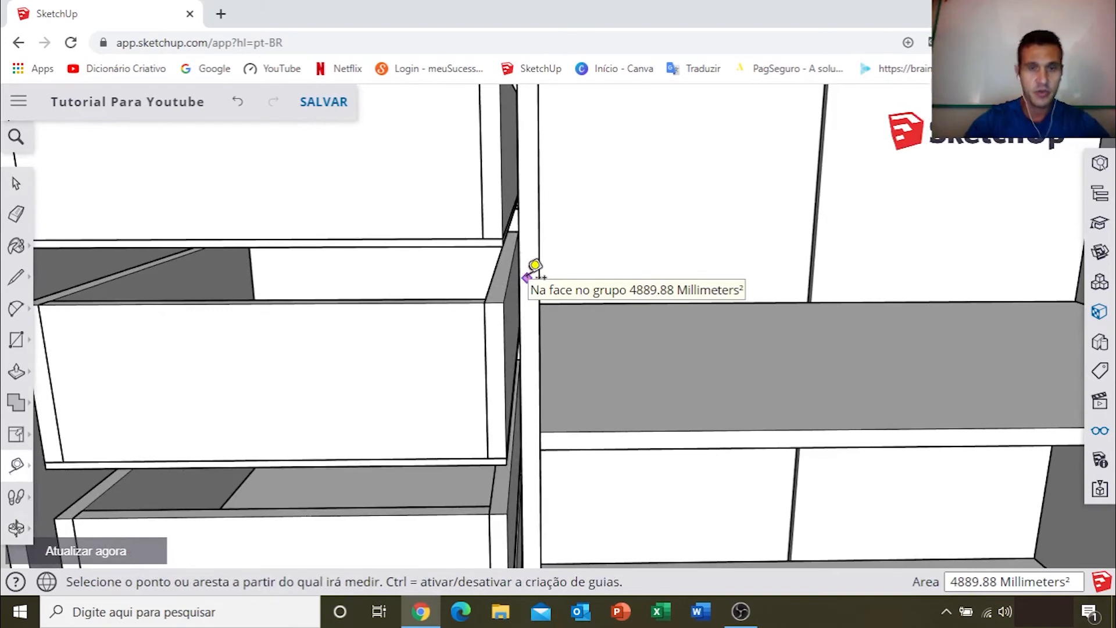
{"action": "scroll", "coordinate": [526, 277], "scroll_direction": "up", "scroll_amount": 2}
{"action": "left_click", "coordinate": [512, 260]}
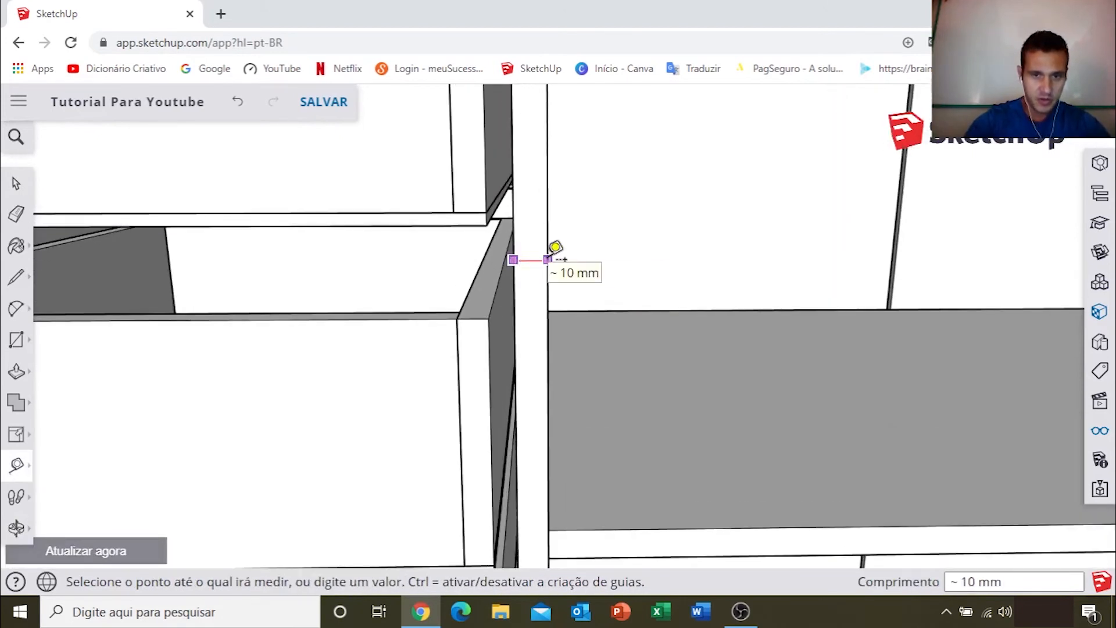
{"action": "left_click", "coordinate": [555, 248]}
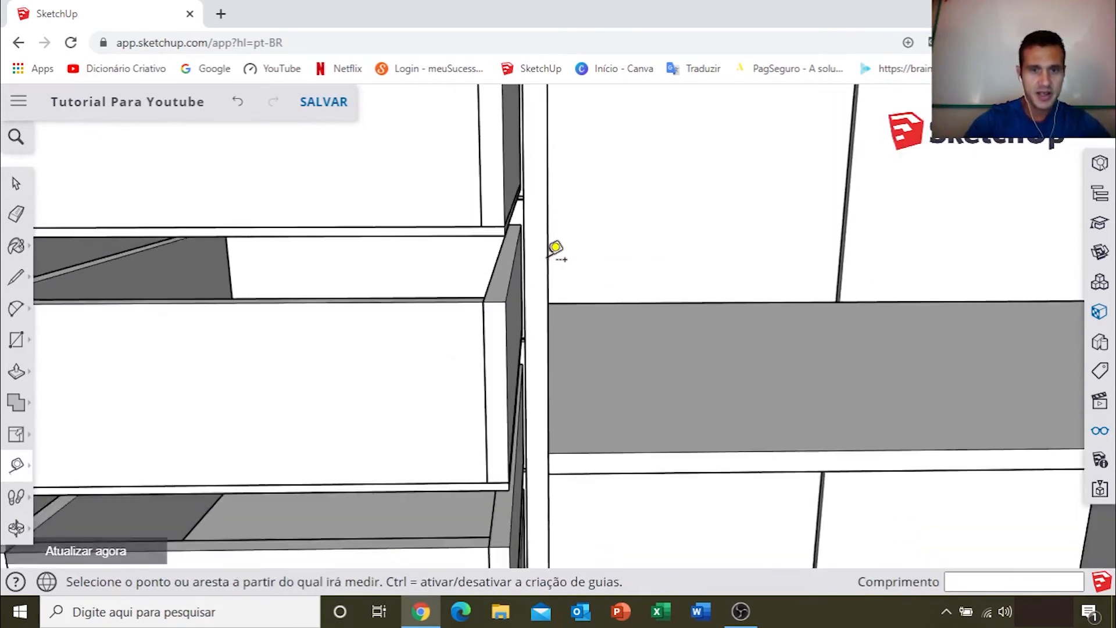
{"action": "scroll", "coordinate": [557, 249], "scroll_direction": "down", "scroll_amount": 6}
{"action": "scroll", "coordinate": [583, 229], "scroll_direction": "down", "scroll_amount": 3}
{"action": "middle_click_drag", "start_coordinate": [645, 242], "coordinate": [460, 291]}
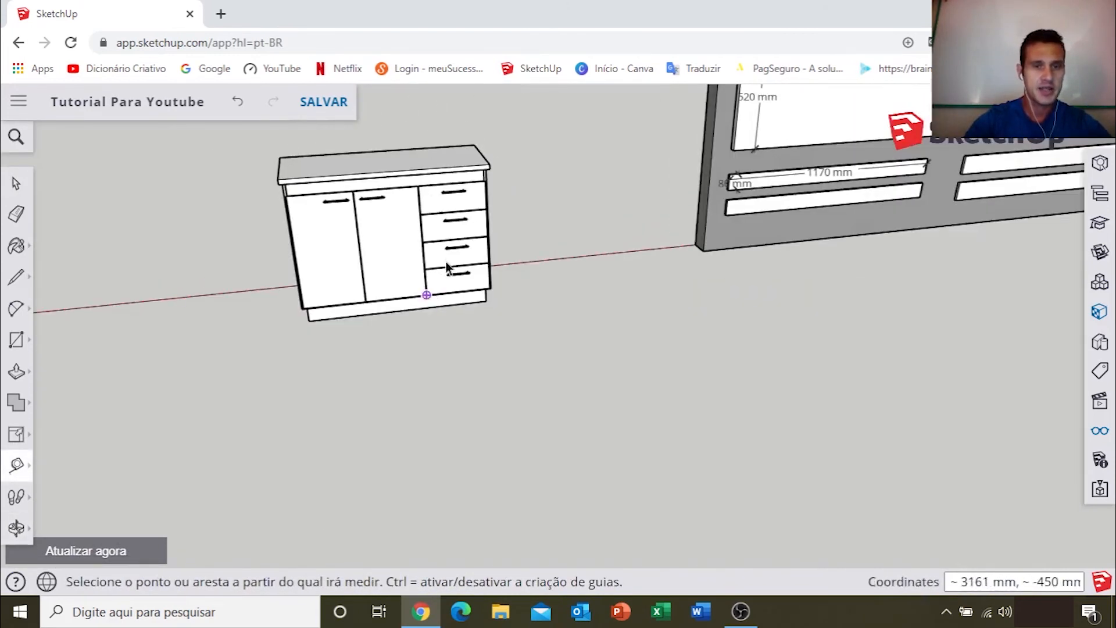
{"action": "key", "text": "space"}
{"action": "scroll", "coordinate": [436, 253], "scroll_direction": "down", "scroll_amount": 4}
{"action": "middle_click_drag", "start_coordinate": [442, 329], "coordinate": [411, 346], "text": "shift"}
{"action": "scroll", "coordinate": [419, 337], "scroll_direction": "down", "scroll_amount": 6}
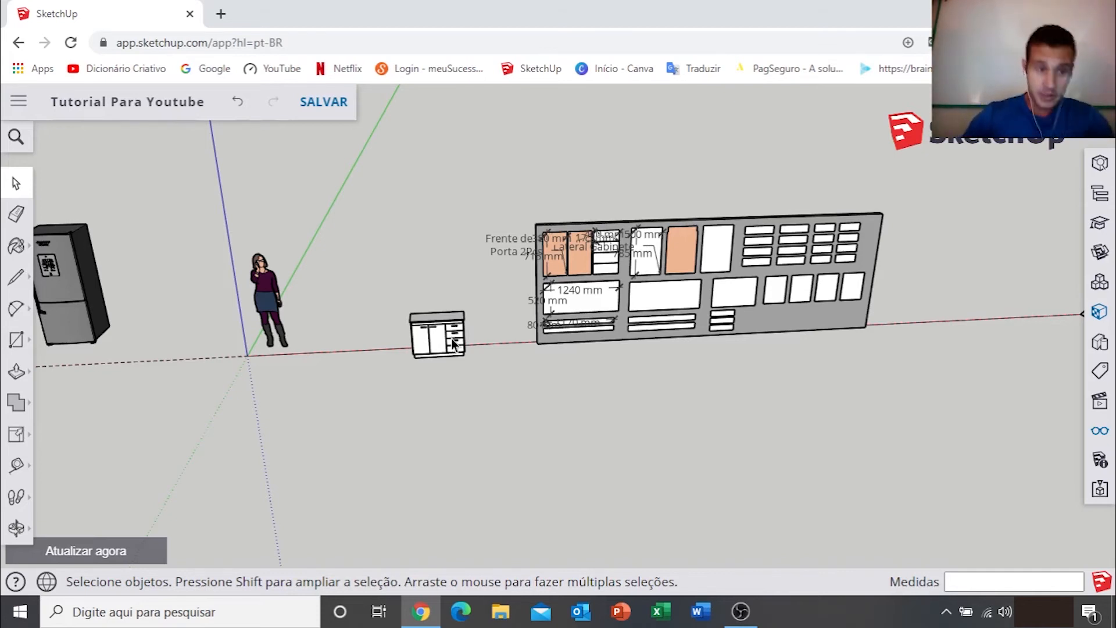
Step: Create a Protractor guide at about 33.8° on the wall's front face, starting from its lower corner nearest the tube and measured from the bottom edge
{"action": "left_click", "coordinate": [16, 433]}
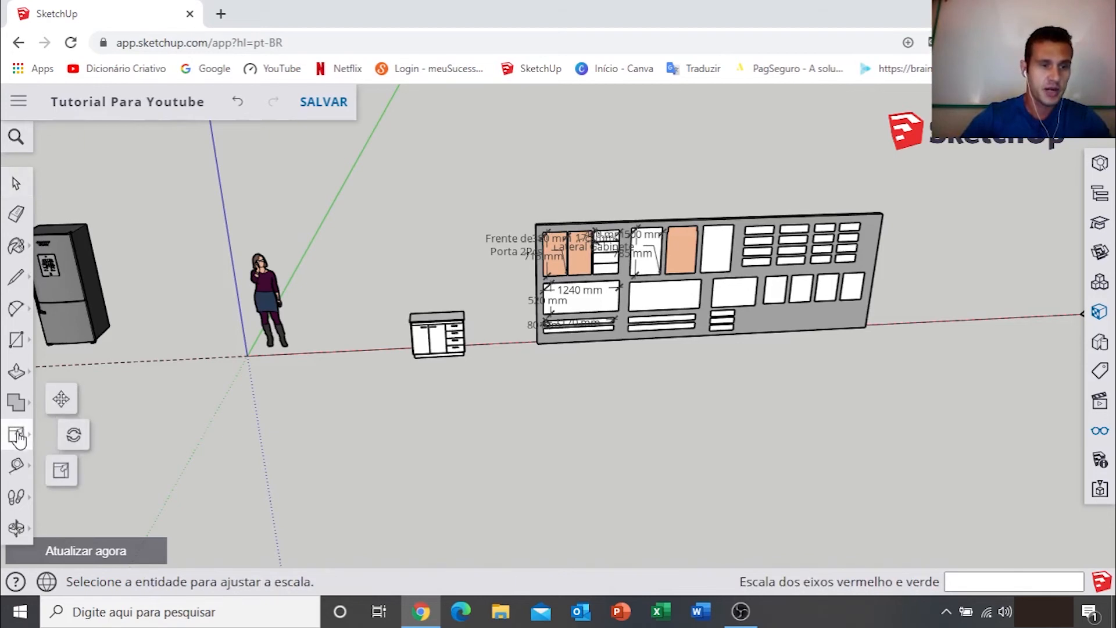
{"action": "left_click", "coordinate": [18, 468]}
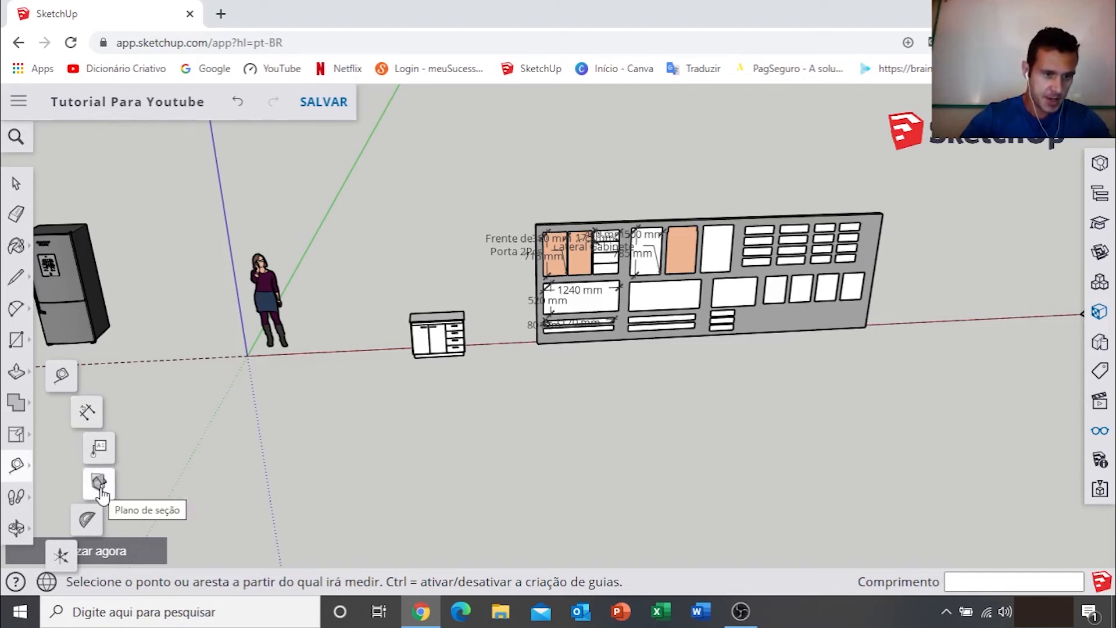
{"action": "left_click", "coordinate": [87, 523]}
{"action": "scroll", "coordinate": [500, 352], "scroll_direction": "down", "scroll_amount": 3}
{"action": "middle_click_drag", "start_coordinate": [772, 348], "coordinate": [282, 397], "text": "shift"}
{"action": "scroll", "coordinate": [804, 292], "scroll_direction": "down", "scroll_amount": 3}
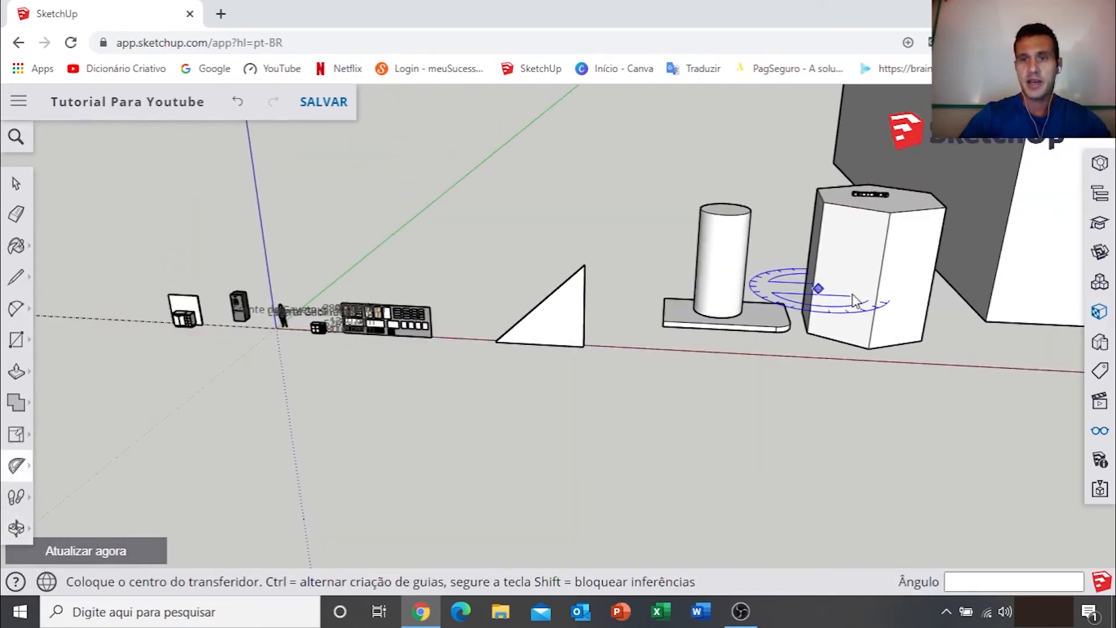
{"action": "scroll", "coordinate": [866, 288], "scroll_direction": "down", "scroll_amount": 5}
{"action": "middle_click_drag", "start_coordinate": [928, 272], "coordinate": [297, 284], "text": "shift"}
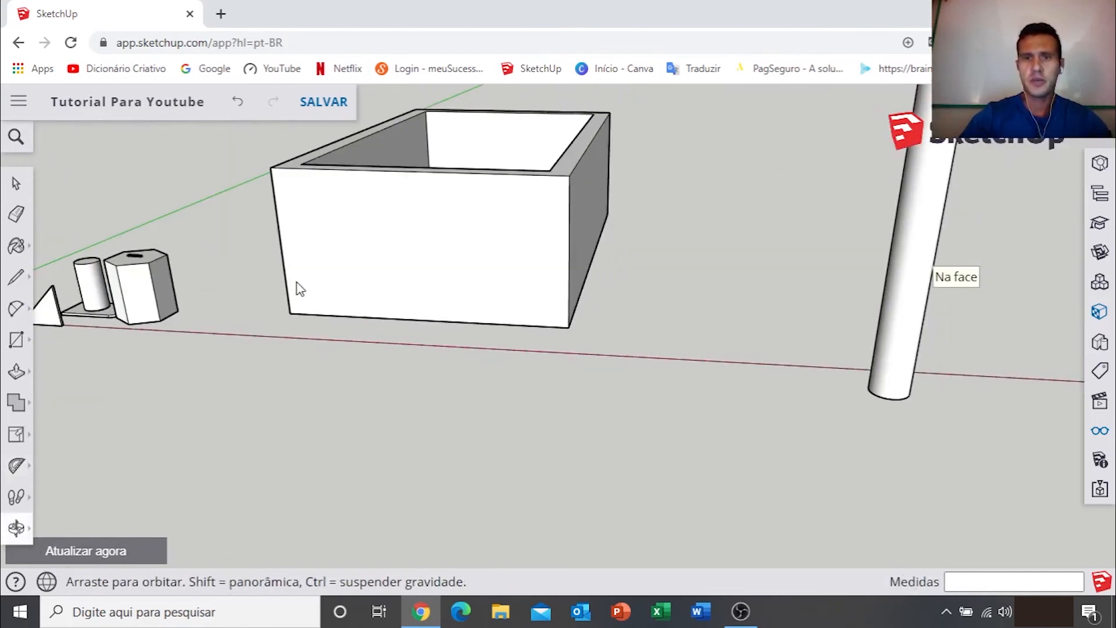
{"action": "scroll", "coordinate": [752, 286], "scroll_direction": "down", "scroll_amount": 8}
{"action": "middle_click_drag", "start_coordinate": [843, 299], "coordinate": [309, 301], "text": "shift"}
{"action": "scroll", "coordinate": [610, 281], "scroll_direction": "up", "scroll_amount": 8}
{"action": "middle_click_drag", "start_coordinate": [597, 267], "coordinate": [554, 324]}
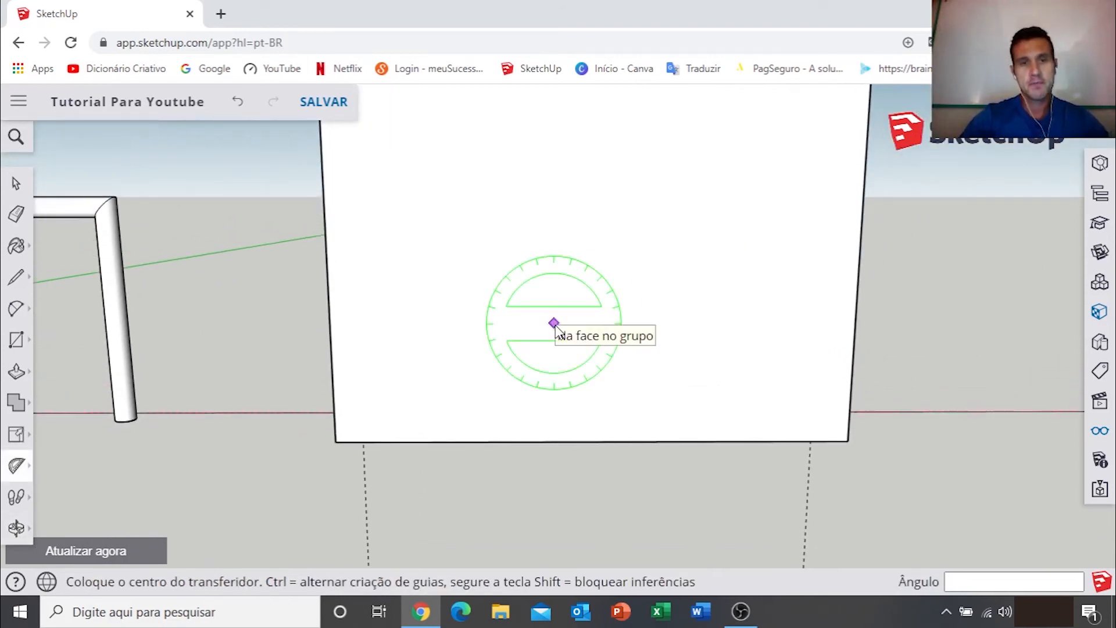
{"action": "scroll", "coordinate": [517, 366], "scroll_direction": "up", "scroll_amount": 5}
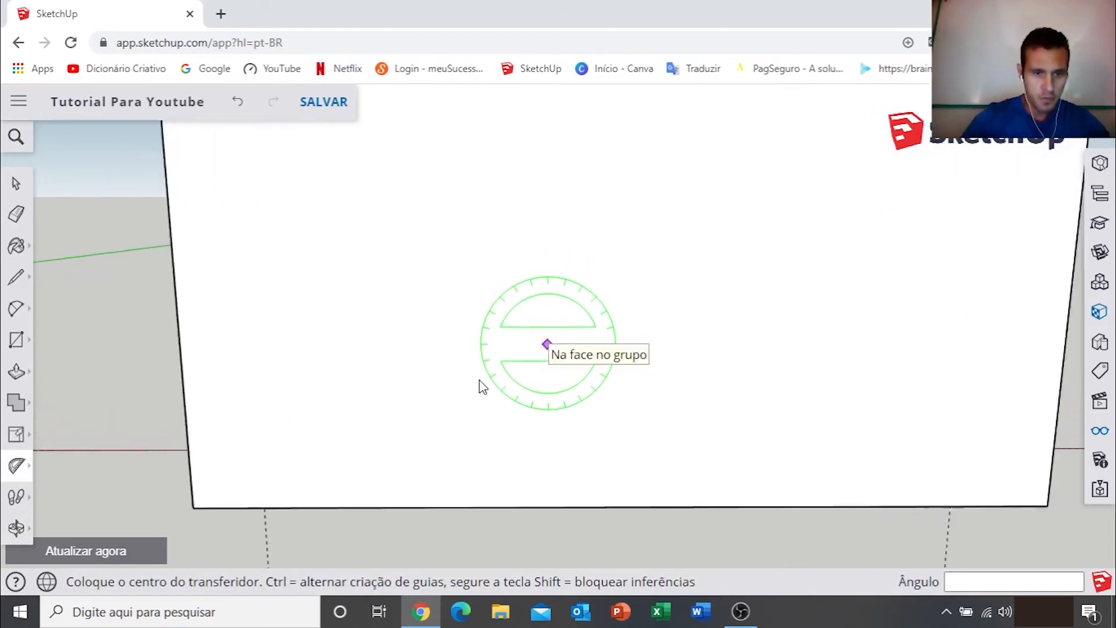
{"action": "scroll", "coordinate": [251, 471], "scroll_direction": "down", "scroll_amount": 4}
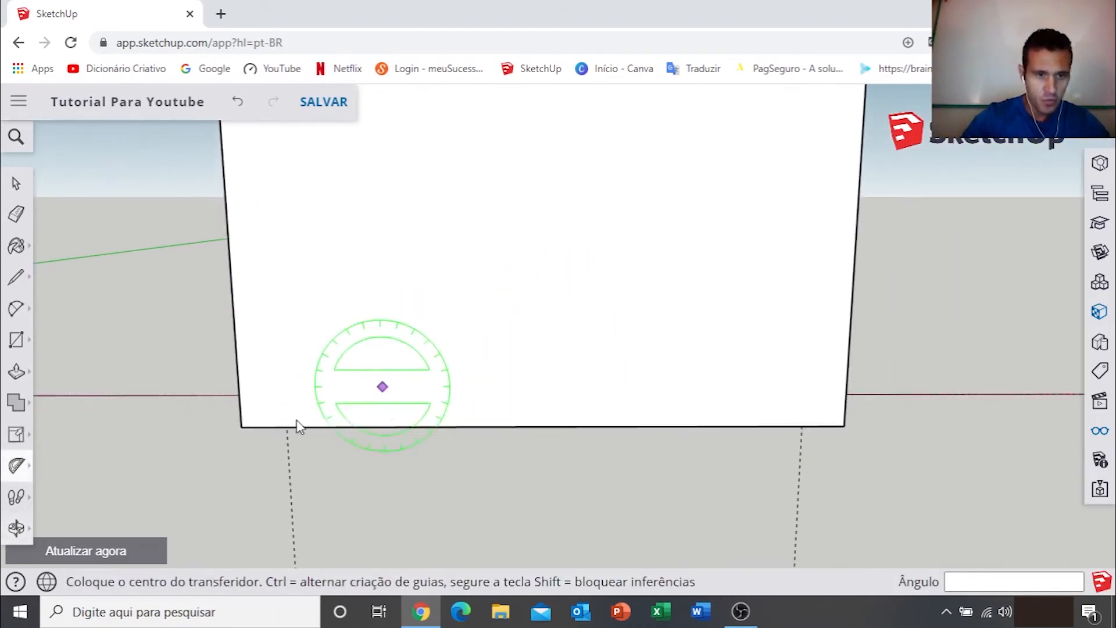
{"action": "left_click", "coordinate": [241, 428]}
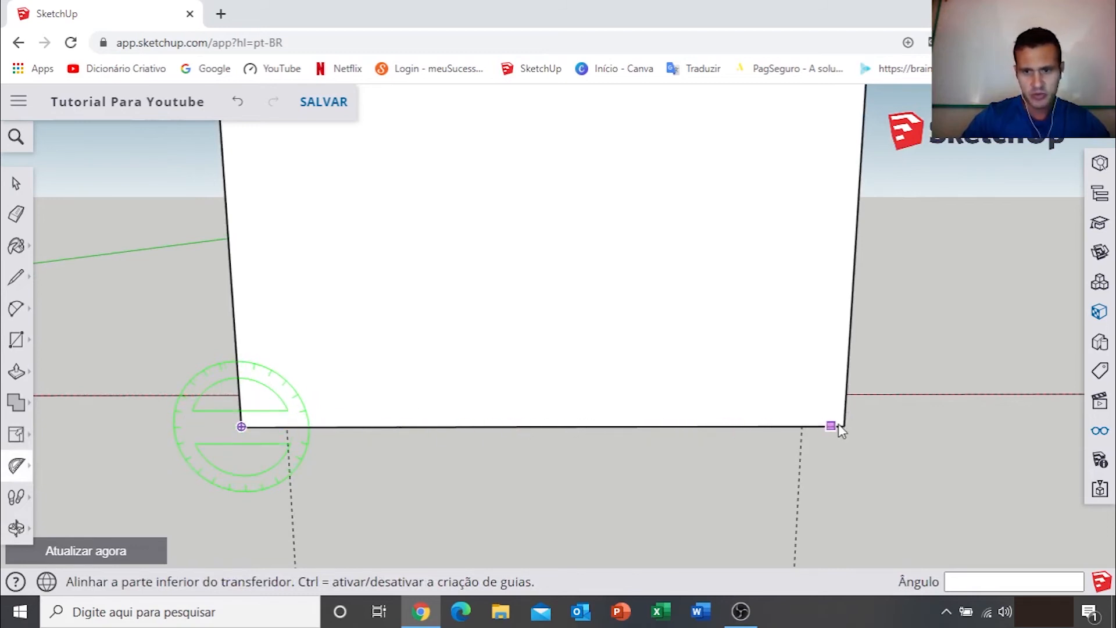
{"action": "left_click", "coordinate": [635, 427]}
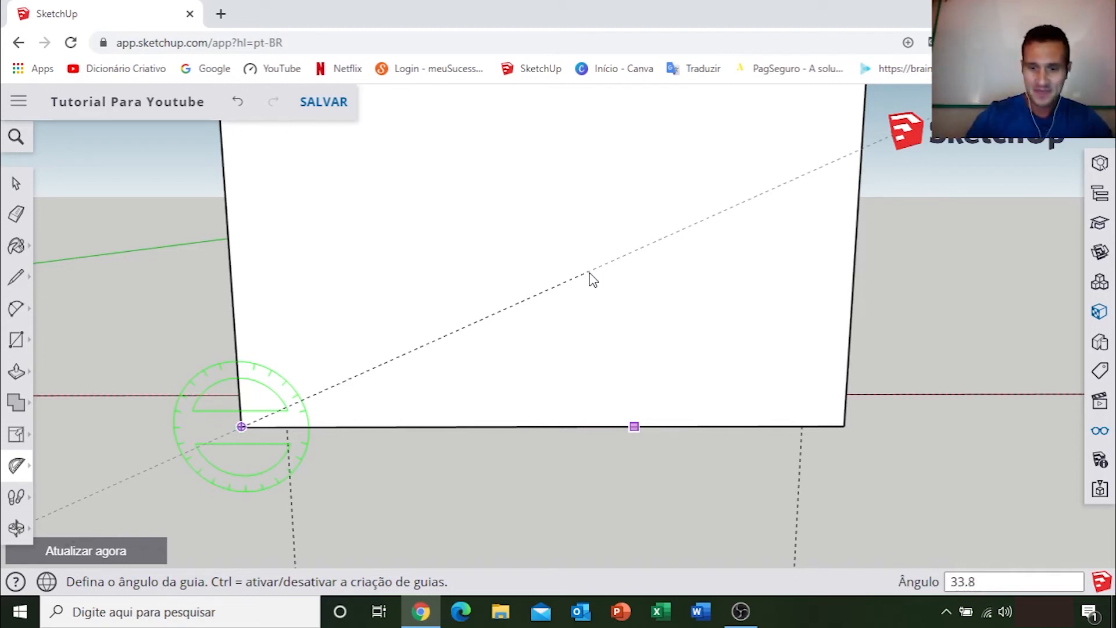
{"action": "left_click", "coordinate": [589, 273]}
{"action": "key", "text": "space"}
{"action": "scroll", "coordinate": [590, 279], "scroll_direction": "down", "scroll_amount": 3}
{"action": "scroll", "coordinate": [591, 284], "scroll_direction": "down", "scroll_amount": 2}
Step: Inside the wall group, draw a line along the angled guide from the front face's lower corner to its intersection with the opposite vertical edge
{"action": "middle_click_drag", "start_coordinate": [603, 281], "coordinate": [454, 351]}
{"action": "scroll", "coordinate": [567, 332], "scroll_direction": "up", "scroll_amount": 2}
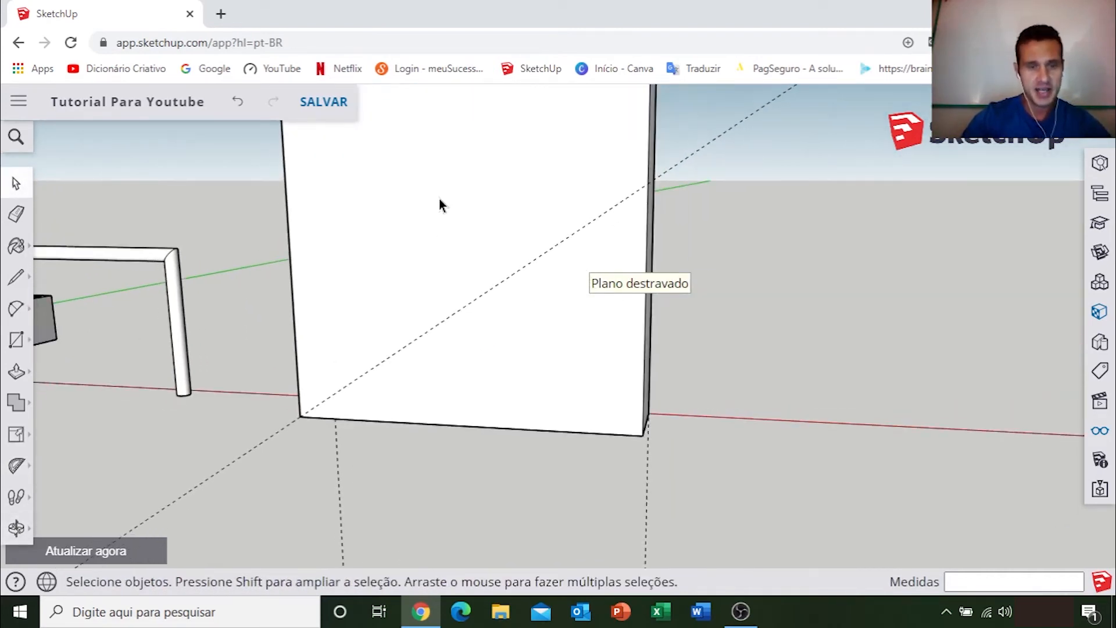
{"action": "double_click", "coordinate": [432, 145]}
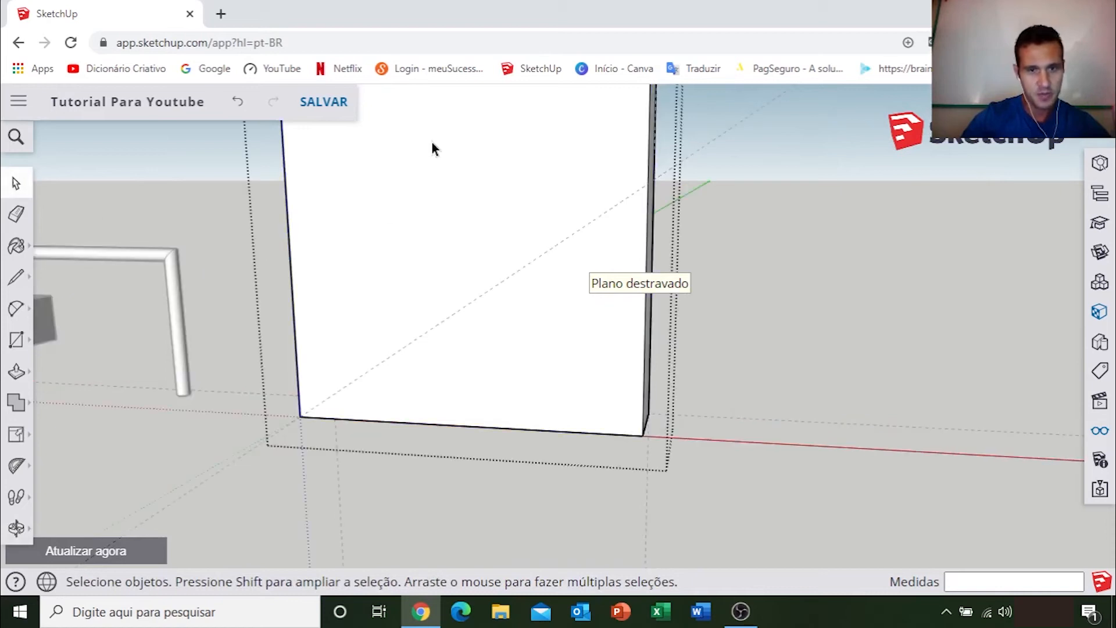
{"action": "left_click", "coordinate": [16, 276]}
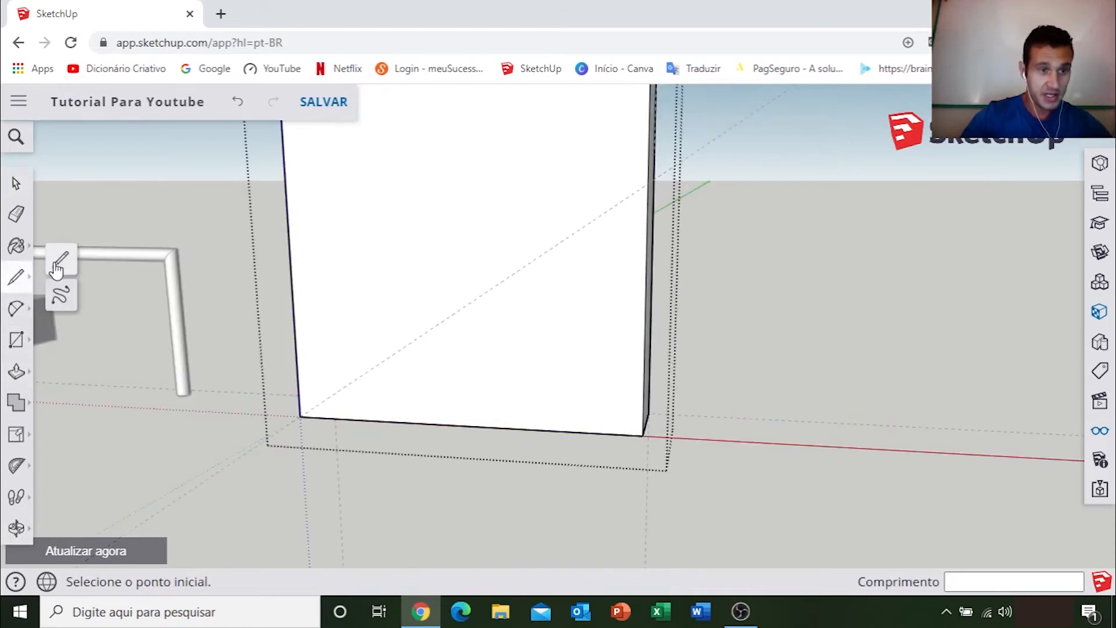
{"action": "scroll", "coordinate": [319, 419], "scroll_direction": "up", "scroll_amount": 8}
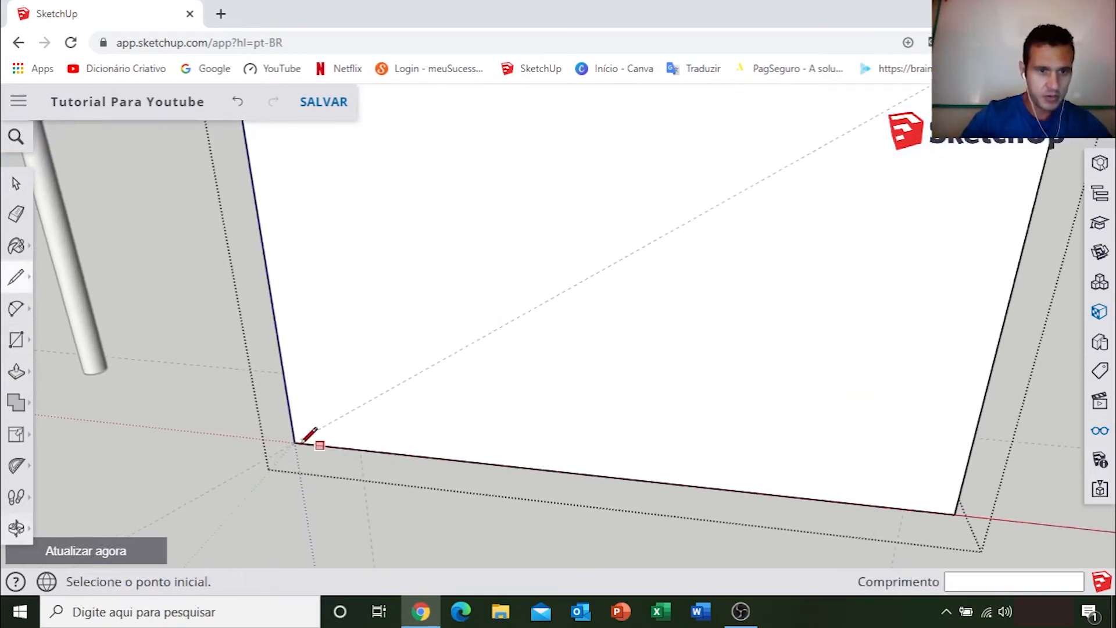
{"action": "left_click", "coordinate": [292, 443]}
{"action": "scroll", "coordinate": [590, 302], "scroll_direction": "down", "scroll_amount": 4}
{"action": "middle_click_drag", "start_coordinate": [701, 275], "coordinate": [449, 432]}
{"action": "scroll", "coordinate": [581, 331], "scroll_direction": "up", "scroll_amount": 5}
{"action": "left_click", "coordinate": [603, 275]}
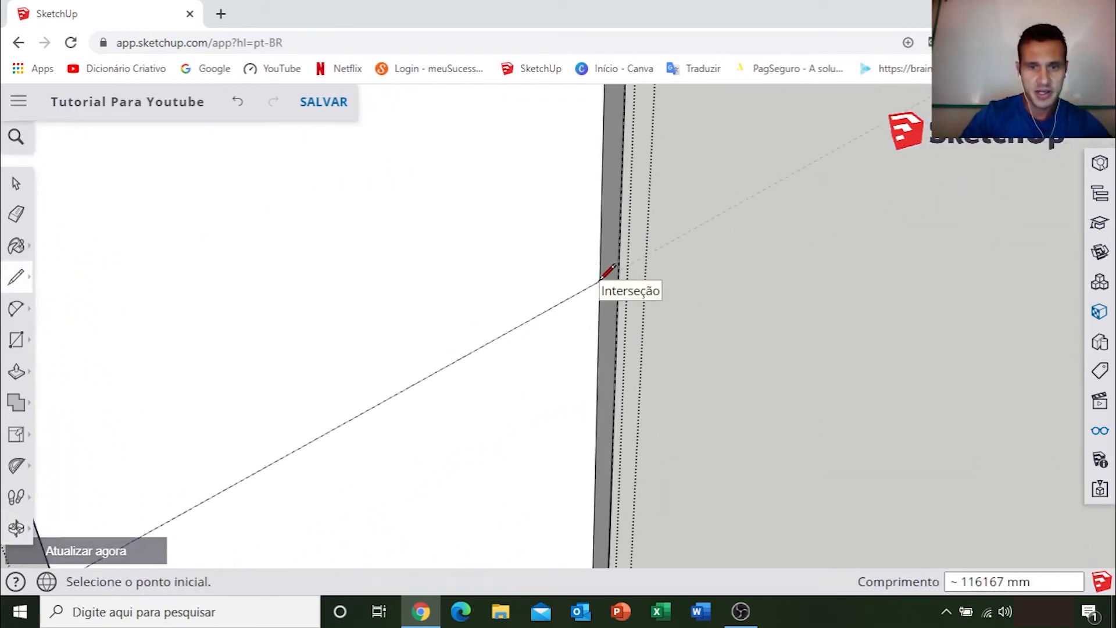
Step: Push the face above the diagonal back 21305 mm through the wall's full thickness, leaving a triangular ramp, and exit the group
{"action": "scroll", "coordinate": [582, 308], "scroll_direction": "down", "scroll_amount": 5}
{"action": "scroll", "coordinate": [526, 355], "scroll_direction": "down", "scroll_amount": 4}
{"action": "middle_click_drag", "start_coordinate": [437, 402], "coordinate": [808, 236]}
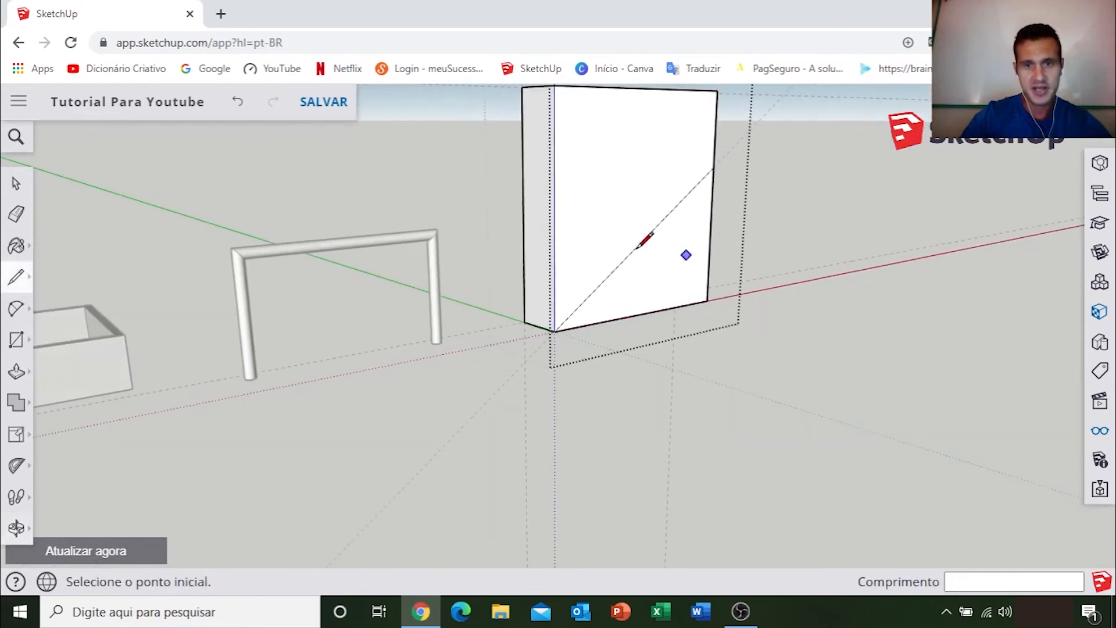
{"action": "middle_click_drag", "start_coordinate": [630, 251], "coordinate": [546, 362], "text": "shift"}
{"action": "key", "text": "p"}
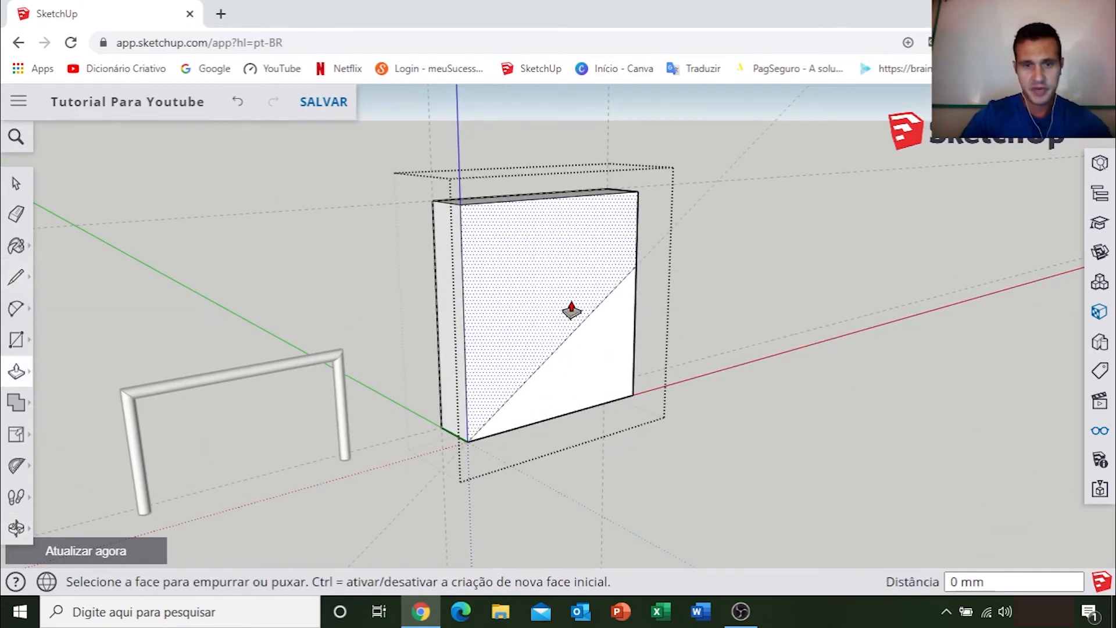
{"action": "left_click", "coordinate": [566, 307]}
{"action": "left_click", "coordinate": [513, 278]}
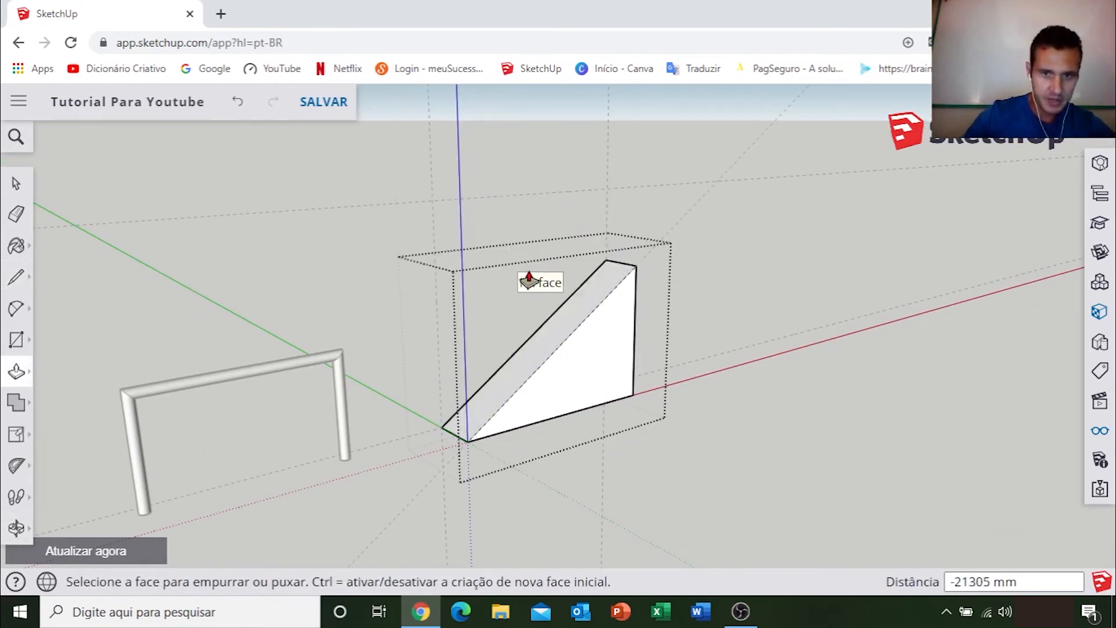
{"action": "key", "text": "space"}
{"action": "middle_click_drag", "start_coordinate": [818, 273], "coordinate": [861, 388]}
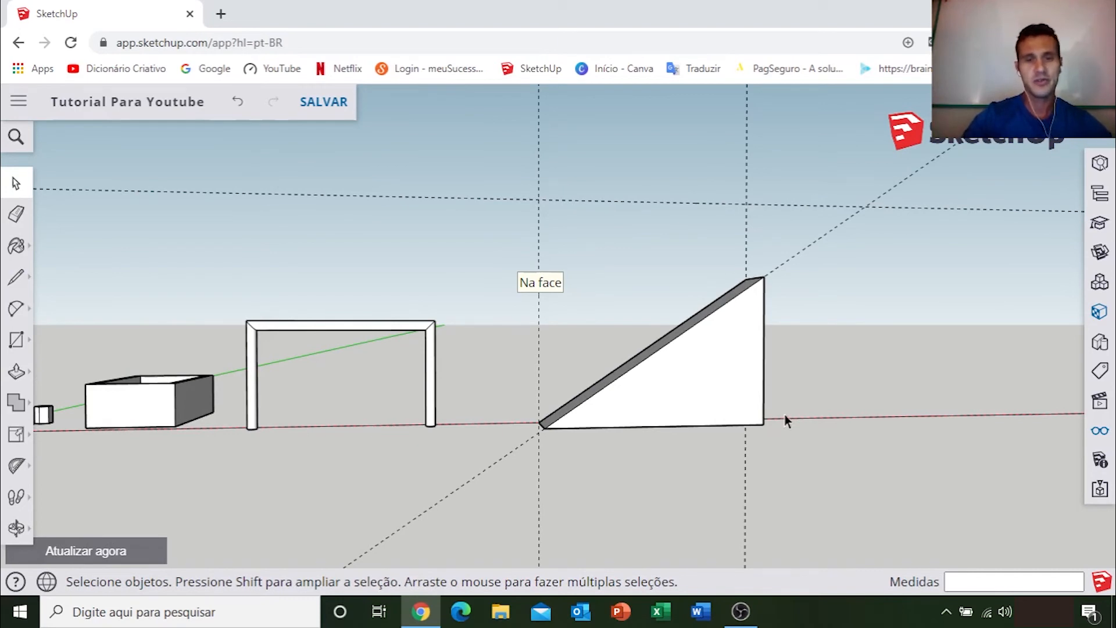
{"action": "middle_click_drag", "start_coordinate": [760, 384], "coordinate": [612, 406]}
{"action": "scroll", "coordinate": [730, 404], "scroll_direction": "down", "scroll_amount": 3}
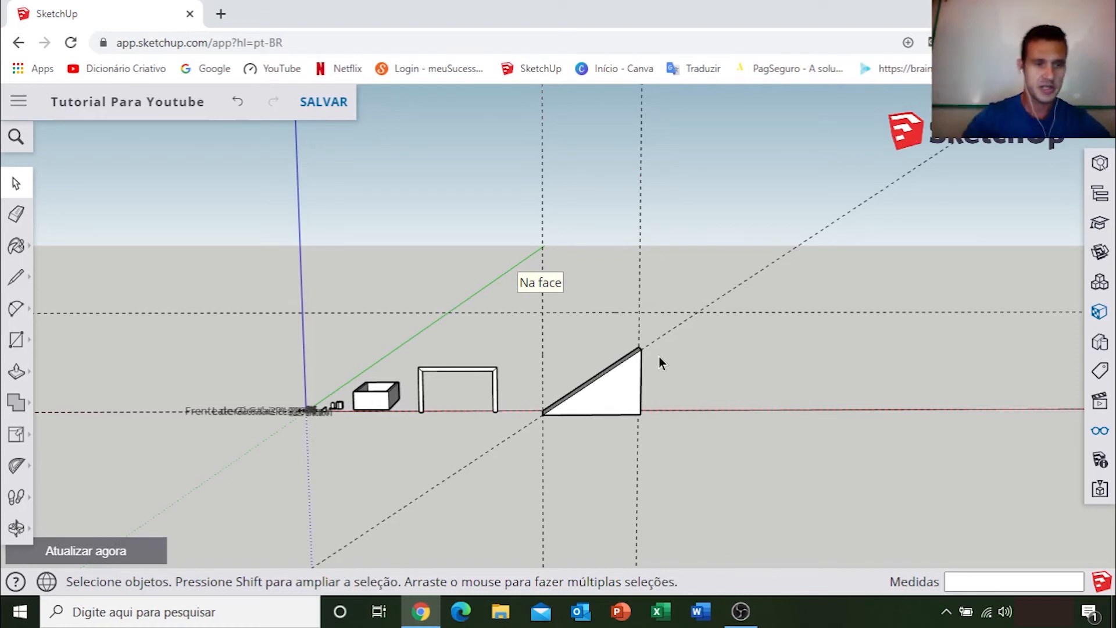
{"action": "left_click", "coordinate": [16, 465]}
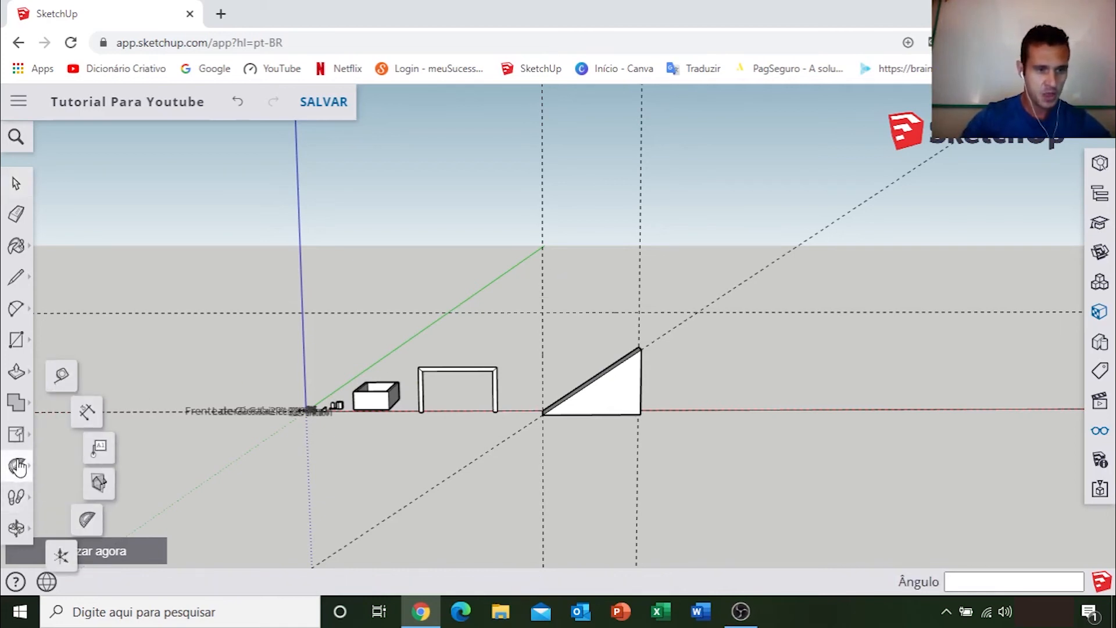
{"action": "left_click", "coordinate": [99, 481]}
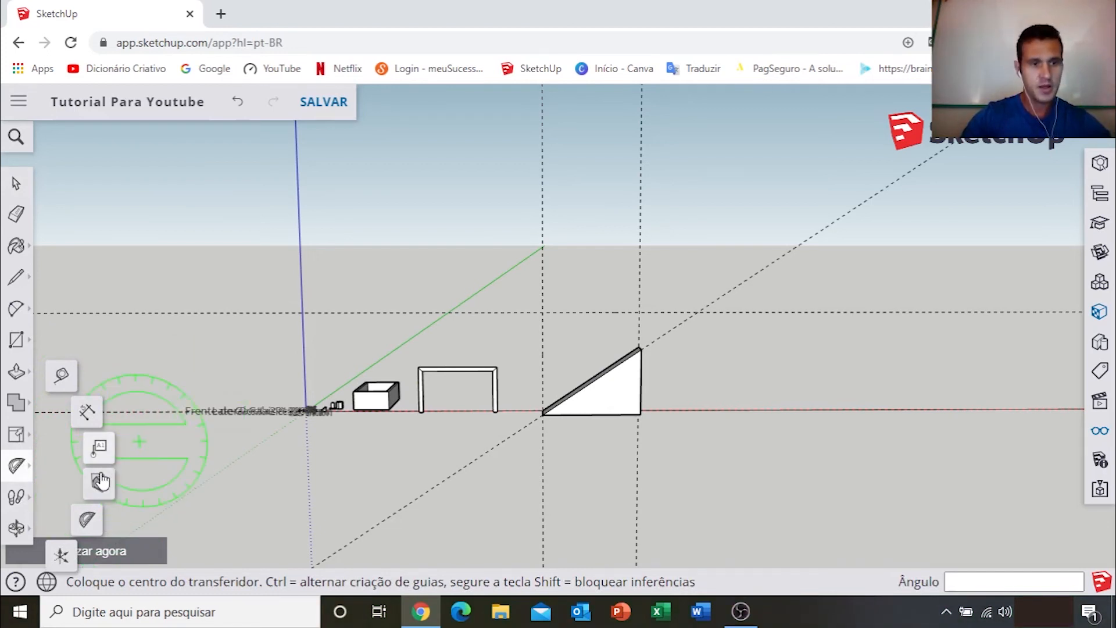
{"action": "scroll", "coordinate": [165, 381], "scroll_direction": "down", "scroll_amount": 6}
{"action": "middle_click_drag", "start_coordinate": [277, 366], "coordinate": [853, 319], "text": "shift"}
{"action": "middle_click_drag", "start_coordinate": [578, 372], "coordinate": [342, 422], "text": "shift"}
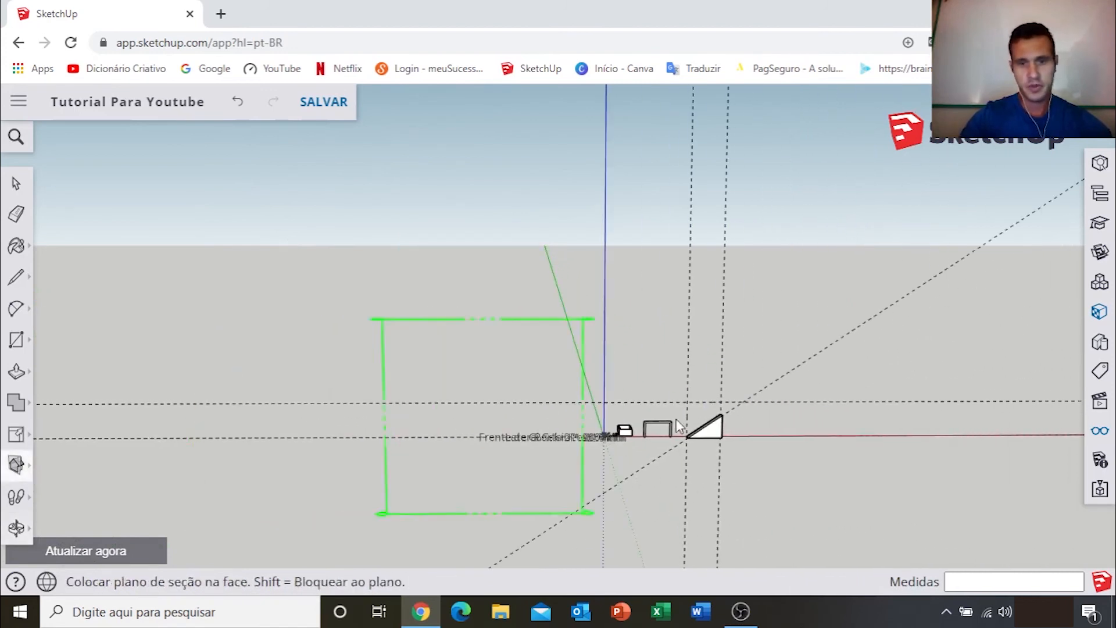
{"action": "key", "text": "space"}
Step: Select all the geometry of the open box beside the tube frame and make it a group
{"action": "scroll", "coordinate": [623, 432], "scroll_direction": "up", "scroll_amount": 6}
{"action": "scroll", "coordinate": [527, 445], "scroll_direction": "up", "scroll_amount": 5}
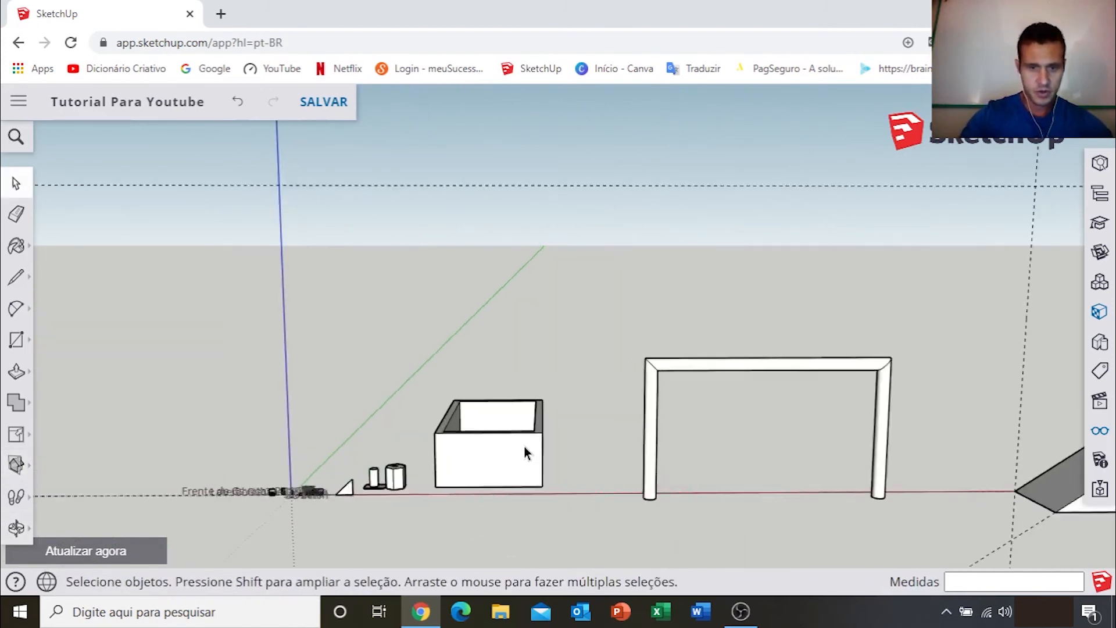
{"action": "left_click", "coordinate": [492, 450]}
{"action": "double_click", "coordinate": [491, 445]}
{"action": "right_click", "coordinate": [491, 445]}
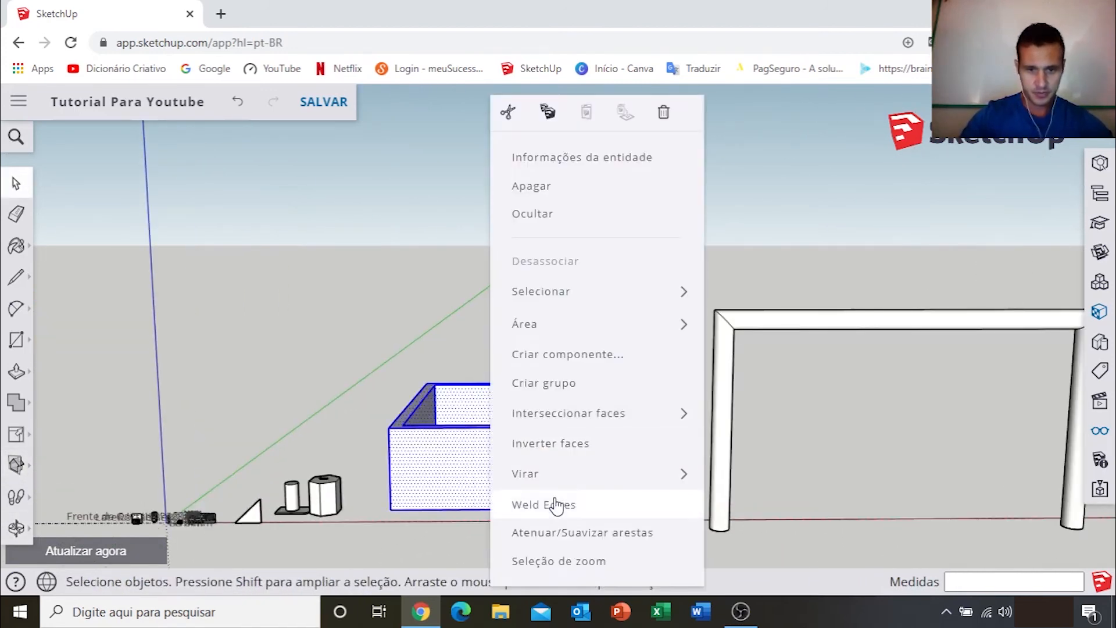
{"action": "left_click", "coordinate": [547, 387]}
Step: Move the grouped box along the red axis to the empty area on the other side of the origin and deselect it
{"action": "middle_click_drag", "start_coordinate": [482, 452], "coordinate": [523, 442], "text": "shift"}
{"action": "scroll", "coordinate": [523, 443], "scroll_direction": "up", "scroll_amount": 1}
{"action": "key", "text": "m"}
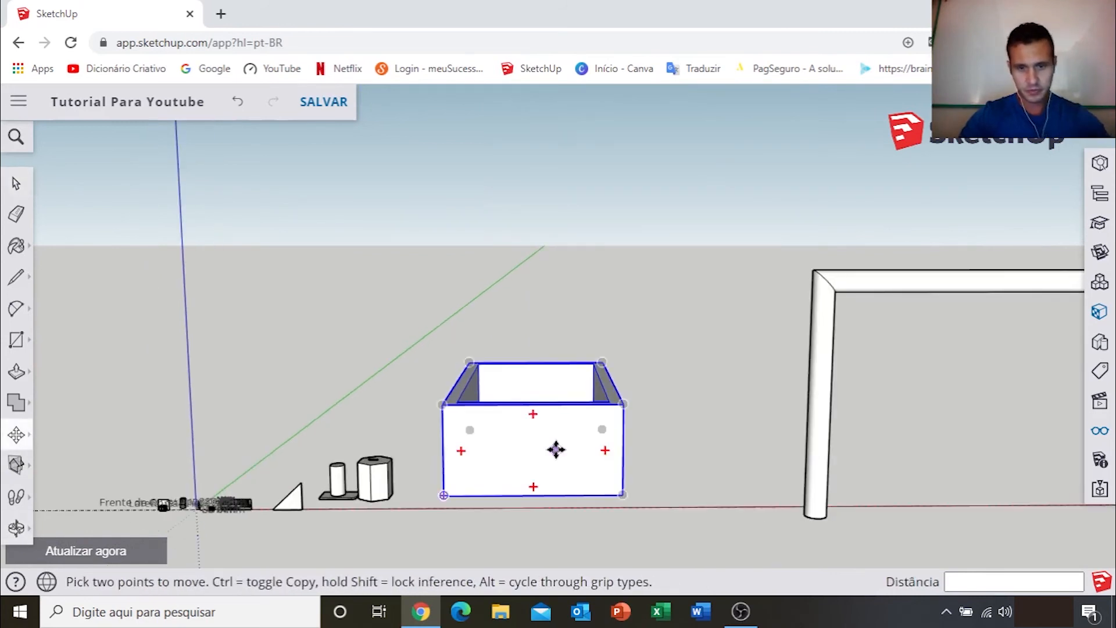
{"action": "left_click", "coordinate": [557, 449]}
{"action": "scroll", "coordinate": [557, 450], "scroll_direction": "down", "scroll_amount": 4}
{"action": "scroll", "coordinate": [454, 436], "scroll_direction": "down", "scroll_amount": 2}
{"action": "scroll", "coordinate": [235, 426], "scroll_direction": "down", "scroll_amount": 2}
{"action": "middle_click_drag", "start_coordinate": [234, 426], "coordinate": [953, 405], "text": "shift"}
{"action": "left_click", "coordinate": [351, 414]}
{"action": "key", "text": "space"}
{"action": "left_click", "coordinate": [459, 364]}
Step: Draw a rectangle over the open top of the box, from one outer corner to the diagonally opposite one
{"action": "scroll", "coordinate": [356, 383], "scroll_direction": "up", "scroll_amount": 4}
{"action": "middle_click_drag", "start_coordinate": [354, 383], "coordinate": [410, 537]}
{"action": "middle_click_drag", "start_coordinate": [410, 538], "coordinate": [387, 476], "text": "shift"}
{"action": "key", "text": "r"}
{"action": "scroll", "coordinate": [339, 321], "scroll_direction": "up", "scroll_amount": 5}
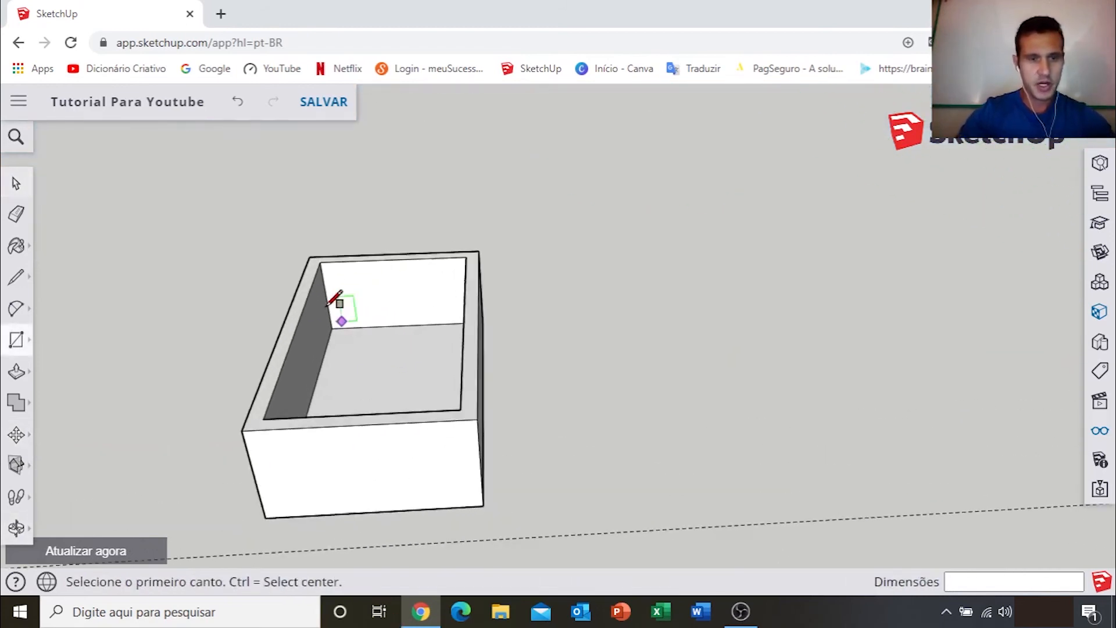
{"action": "left_click", "coordinate": [290, 216]}
{"action": "scroll", "coordinate": [523, 407], "scroll_direction": "down", "scroll_amount": 4}
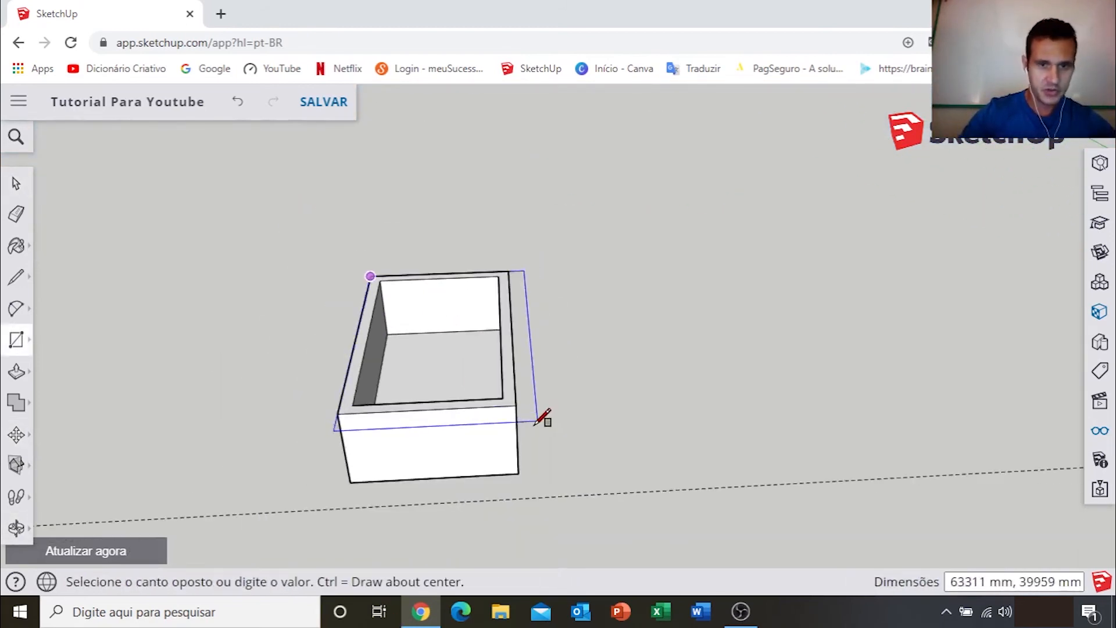
{"action": "scroll", "coordinate": [515, 393], "scroll_direction": "up", "scroll_amount": 3}
{"action": "left_click", "coordinate": [510, 399]}
Step: Pull the rectangle on top of the box upward into a solid block
{"action": "key", "text": "p"}
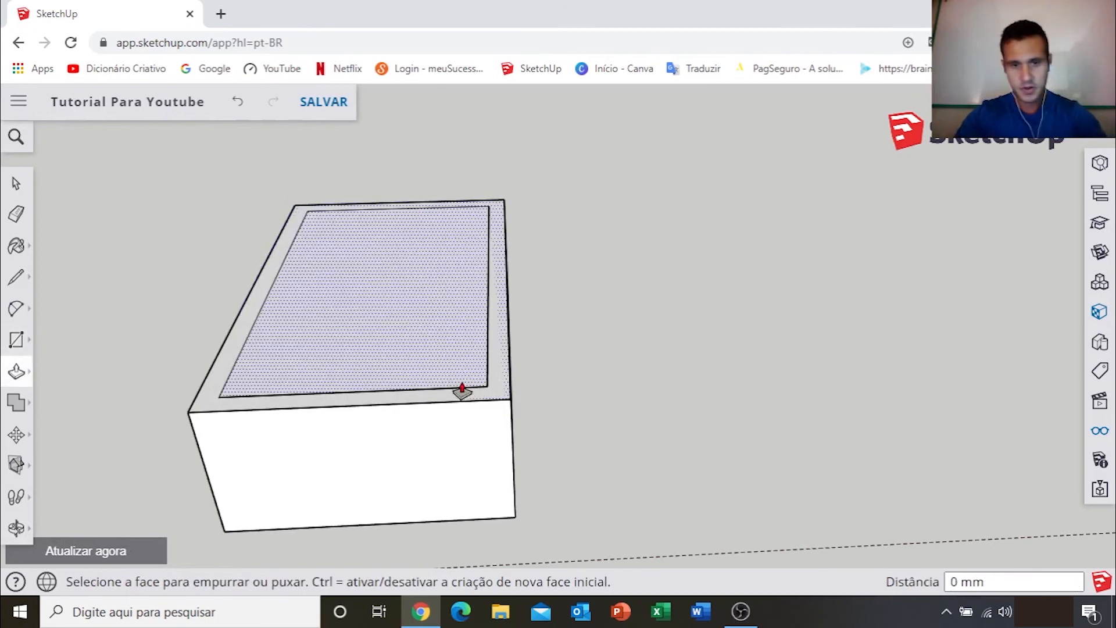
{"action": "left_click", "coordinate": [426, 377]}
{"action": "left_click", "coordinate": [428, 267]}
{"action": "key", "text": "space"}
Step: Draw two sloping lines on the upper block's end face, from its lower corners to the middle of its top edge, forming a gable
{"action": "middle_click_drag", "start_coordinate": [617, 392], "coordinate": [482, 264]}
{"action": "key", "text": "l"}
{"action": "left_click", "coordinate": [532, 311]}
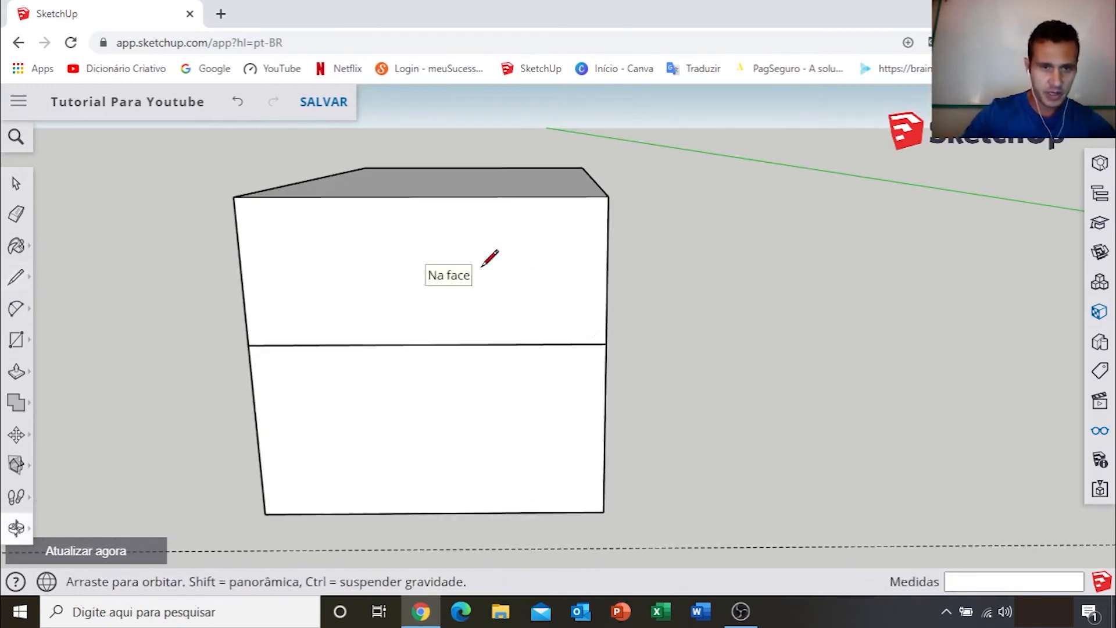
{"action": "left_click", "coordinate": [423, 198]}
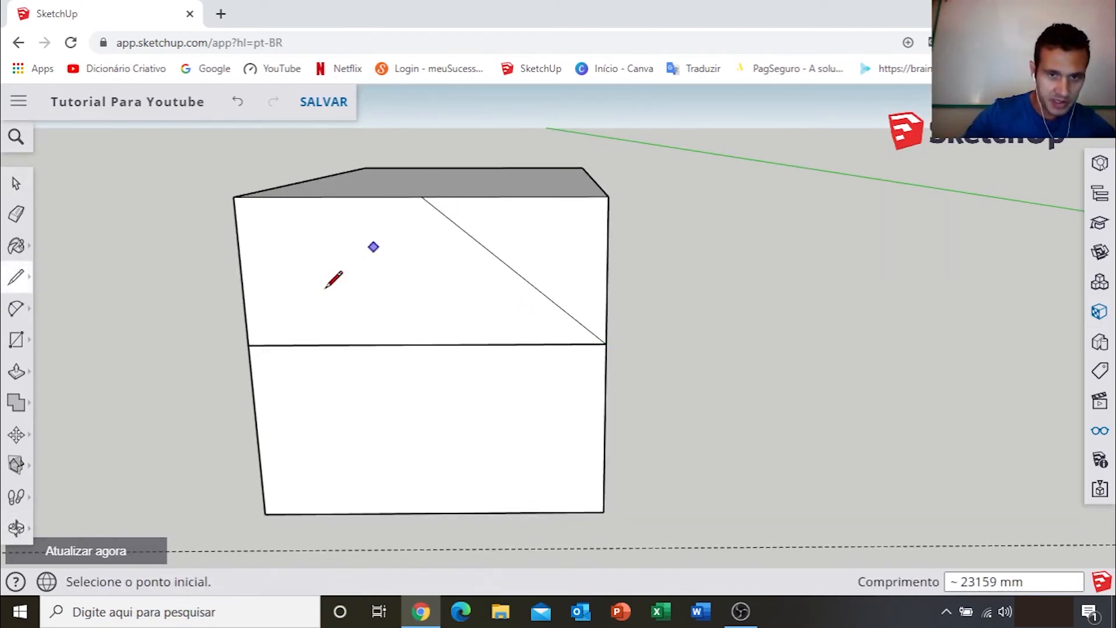
{"action": "left_click", "coordinate": [248, 345]}
{"action": "left_click", "coordinate": [424, 192]}
Step: Push both corner triangles beside the gable back about 58031 mm along the block's full length to form a pitched roof
{"action": "middle_click_drag", "start_coordinate": [429, 182], "coordinate": [592, 286]}
{"action": "key", "text": "p"}
{"action": "left_click_drag", "start_coordinate": [519, 275], "coordinate": [179, 215]}
{"action": "scroll", "coordinate": [549, 259], "scroll_direction": "down", "scroll_amount": 5}
{"action": "middle_click_drag", "start_coordinate": [548, 260], "coordinate": [669, 326]}
{"action": "scroll", "coordinate": [389, 349], "scroll_direction": "up", "scroll_amount": 10}
{"action": "scroll", "coordinate": [668, 326], "scroll_direction": "up", "scroll_amount": 5}
{"action": "left_click", "coordinate": [749, 296]}
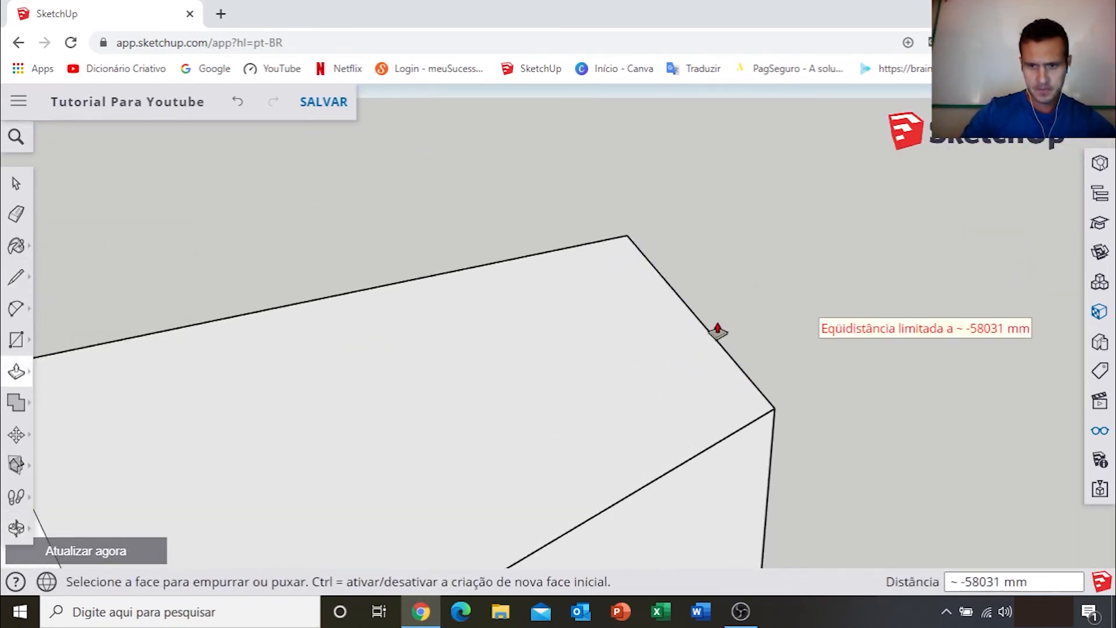
Step: Select all the geometry of the pitched roof, make it a group and deselect it
{"action": "scroll", "coordinate": [534, 403], "scroll_direction": "down", "scroll_amount": 8}
{"action": "middle_click_drag", "start_coordinate": [535, 403], "coordinate": [715, 305]}
{"action": "key", "text": "space"}
{"action": "scroll", "coordinate": [616, 356], "scroll_direction": "up", "scroll_amount": 4}
{"action": "scroll", "coordinate": [660, 360], "scroll_direction": "up", "scroll_amount": 2}
{"action": "double_click", "coordinate": [657, 356]}
{"action": "right_click", "coordinate": [657, 356]}
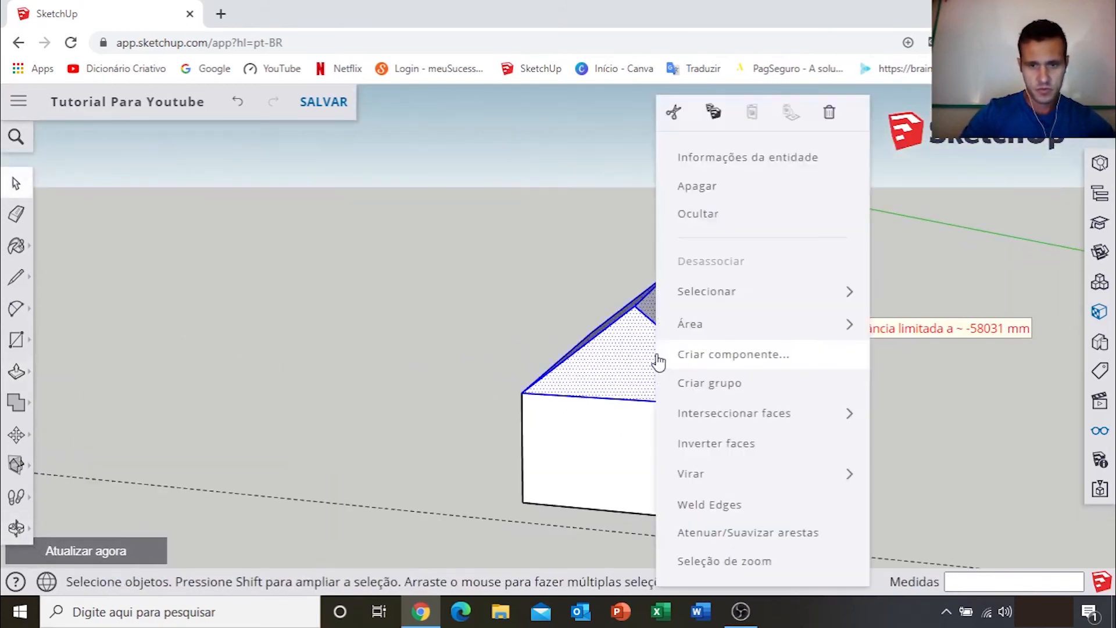
{"action": "left_click", "coordinate": [723, 399]}
{"action": "left_click", "coordinate": [805, 342]}
Step: Place a section plane on the house's end wall below the gable
{"action": "middle_click_drag", "start_coordinate": [530, 391], "coordinate": [502, 394]}
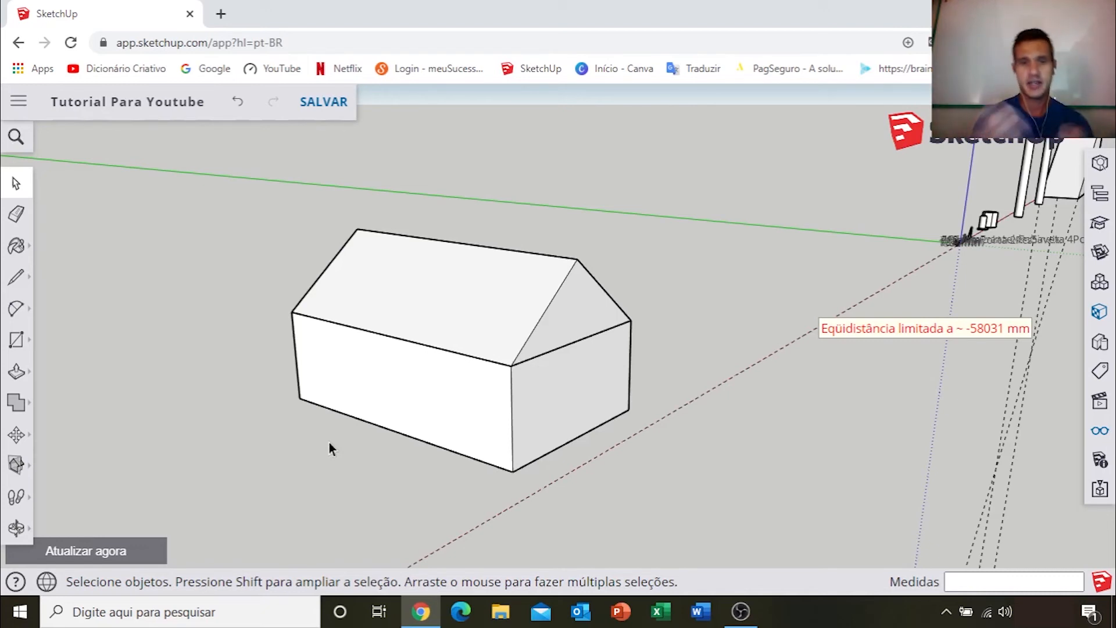
{"action": "left_click", "coordinate": [17, 463]}
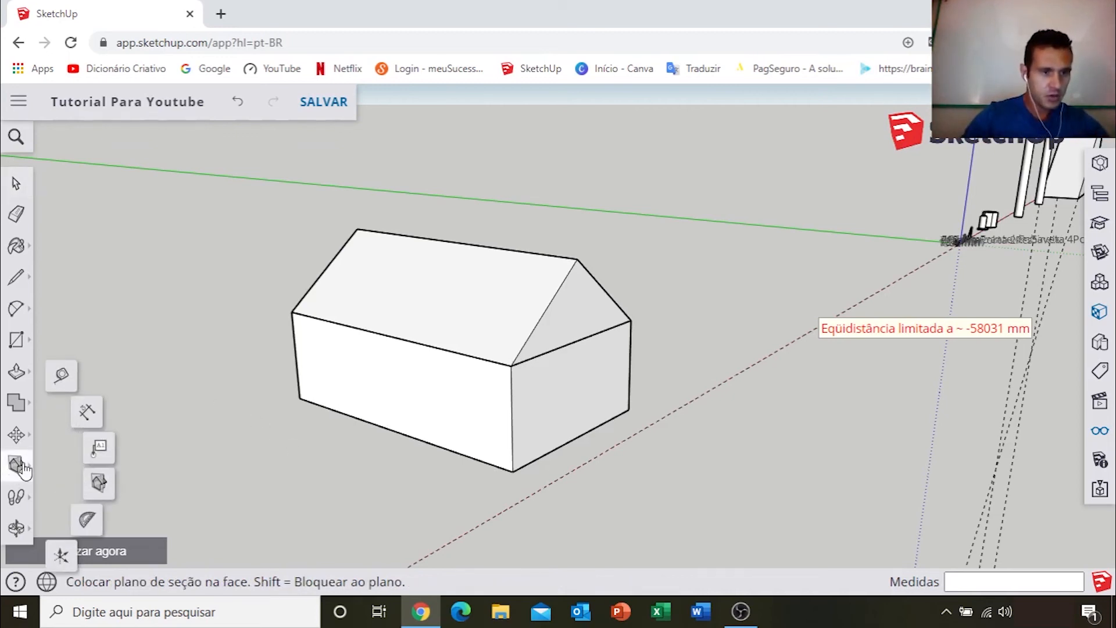
{"action": "left_click", "coordinate": [103, 480]}
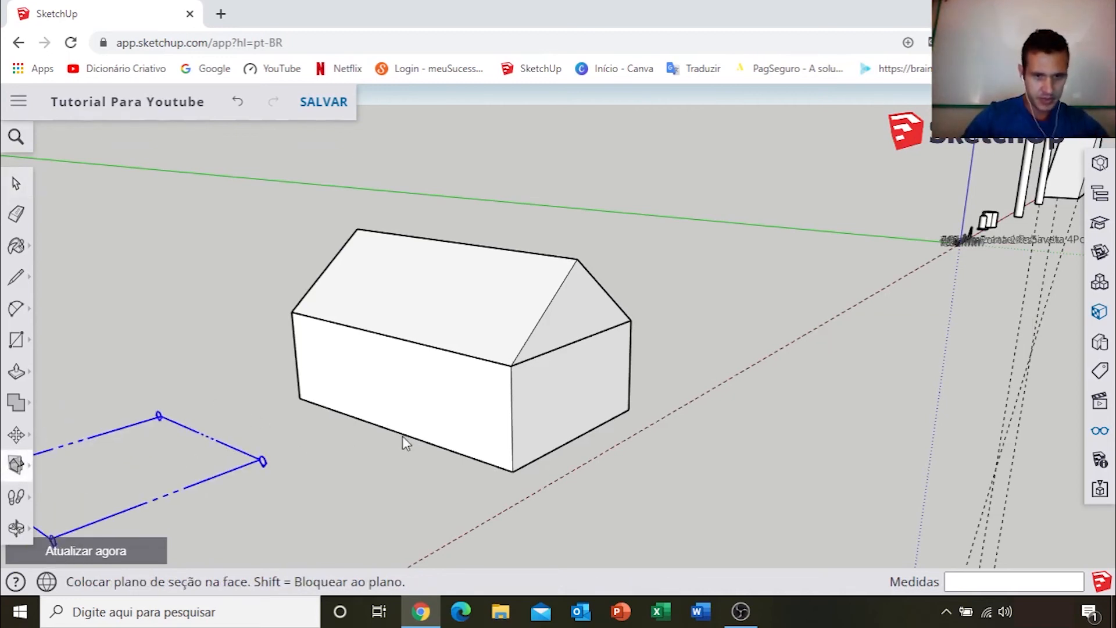
{"action": "left_click", "coordinate": [577, 390]}
{"action": "middle_click_drag", "start_coordinate": [562, 395], "coordinate": [600, 359]}
{"action": "scroll", "coordinate": [582, 401], "scroll_direction": "down", "scroll_amount": 5}
{"action": "scroll", "coordinate": [628, 359], "scroll_direction": "down", "scroll_amount": 4}
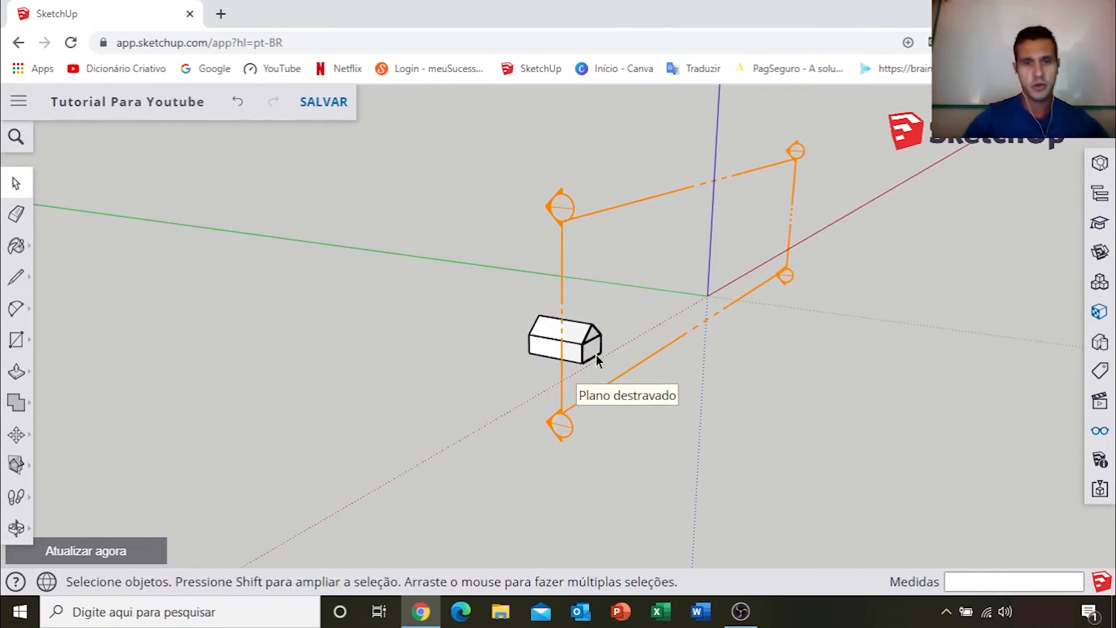
Step: Move the section plane inward along the house's length so that it cuts through the walls and roof
{"action": "scroll", "coordinate": [602, 356], "scroll_direction": "up", "scroll_amount": 2}
{"action": "scroll", "coordinate": [603, 356], "scroll_direction": "up", "scroll_amount": 2}
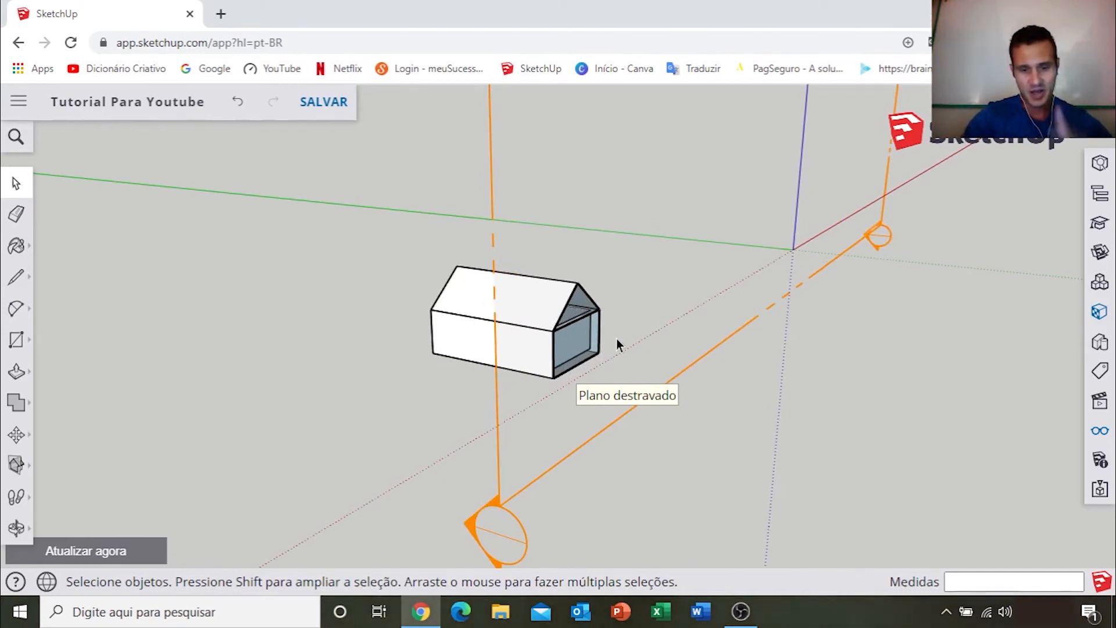
{"action": "key", "text": "m"}
{"action": "scroll", "coordinate": [596, 366], "scroll_direction": "down", "scroll_amount": 3}
{"action": "middle_click_drag", "start_coordinate": [596, 366], "coordinate": [663, 438]}
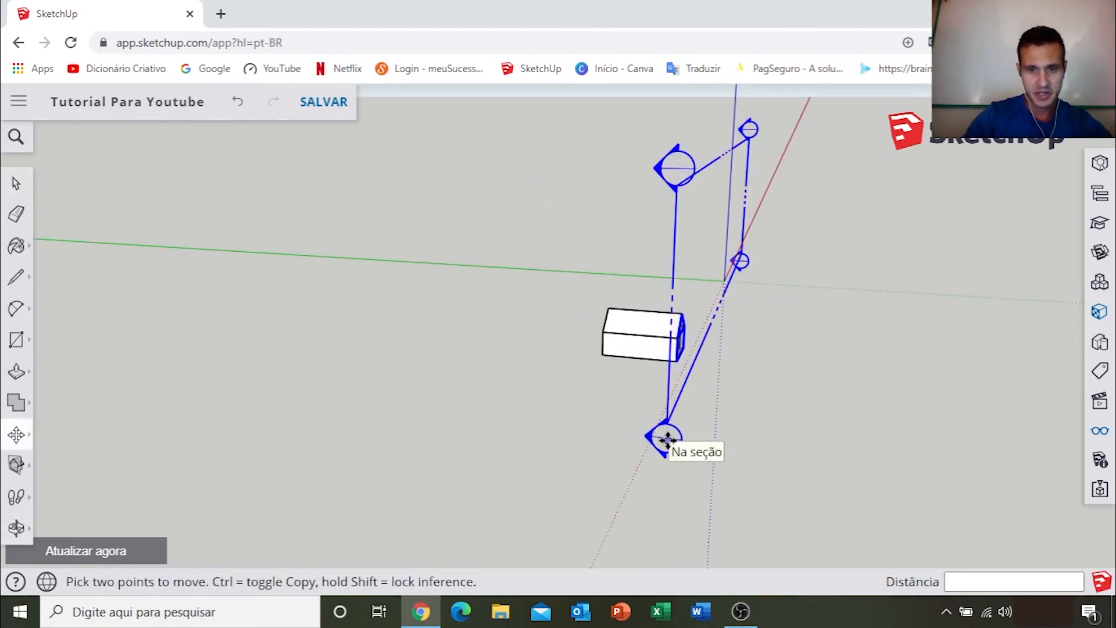
{"action": "left_click", "coordinate": [667, 439]}
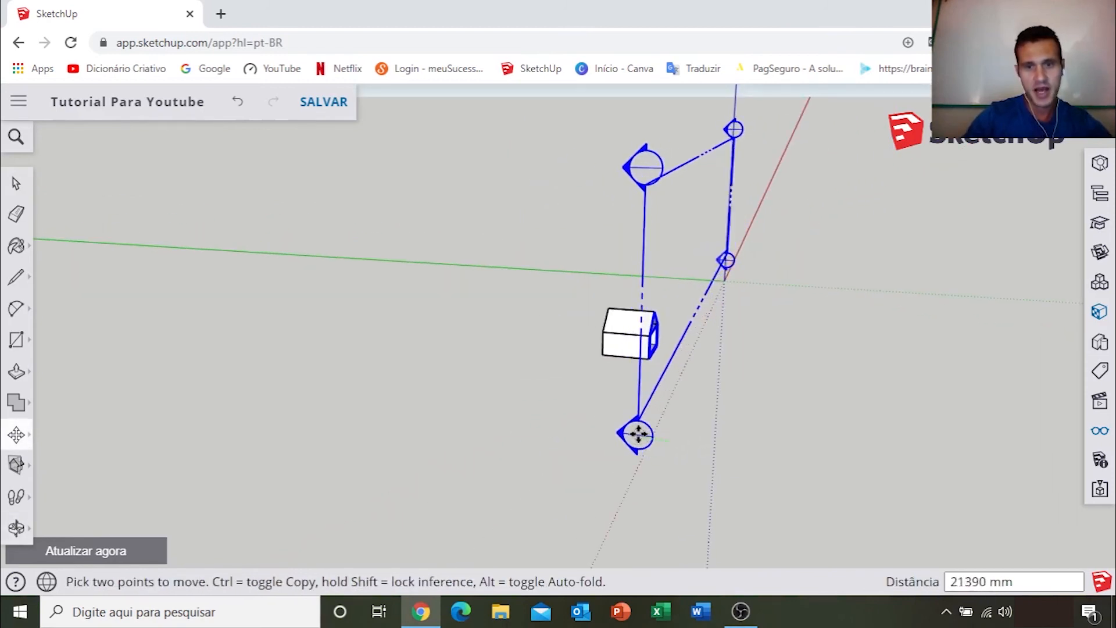
{"action": "left_click", "coordinate": [630, 434]}
Step: Examine the interior of the house and its wall and roof thickness through the section cut
{"action": "key", "text": "space"}
{"action": "scroll", "coordinate": [665, 333], "scroll_direction": "up", "scroll_amount": 6}
{"action": "scroll", "coordinate": [674, 340], "scroll_direction": "up", "scroll_amount": 4}
{"action": "middle_click_drag", "start_coordinate": [674, 339], "coordinate": [407, 352]}
{"action": "middle_click_drag", "start_coordinate": [229, 351], "coordinate": [532, 388]}
{"action": "left_click_drag", "start_coordinate": [532, 387], "coordinate": [469, 394]}
{"action": "key", "text": "space"}
{"action": "scroll", "coordinate": [518, 337], "scroll_direction": "down", "scroll_amount": 5}
{"action": "middle_click_drag", "start_coordinate": [515, 337], "coordinate": [587, 358]}
{"action": "scroll", "coordinate": [547, 368], "scroll_direction": "up", "scroll_amount": 6}
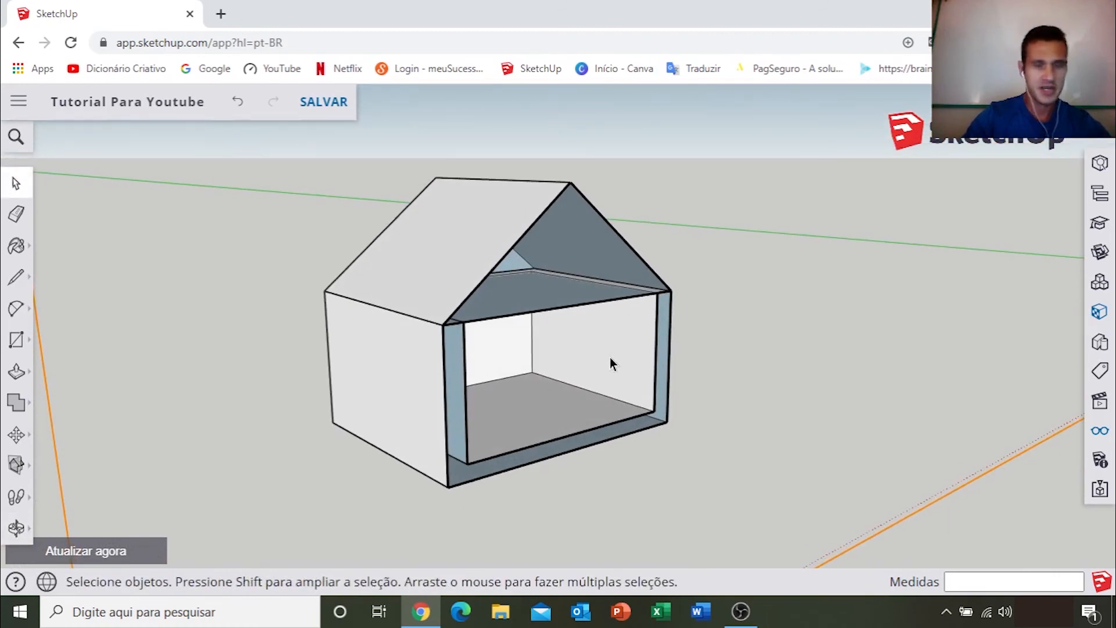
Step: Delete the section plane that cuts the house
{"action": "scroll", "coordinate": [610, 363], "scroll_direction": "down", "scroll_amount": 10}
{"action": "middle_click_drag", "start_coordinate": [598, 358], "coordinate": [526, 368]}
{"action": "left_click", "coordinate": [555, 267]}
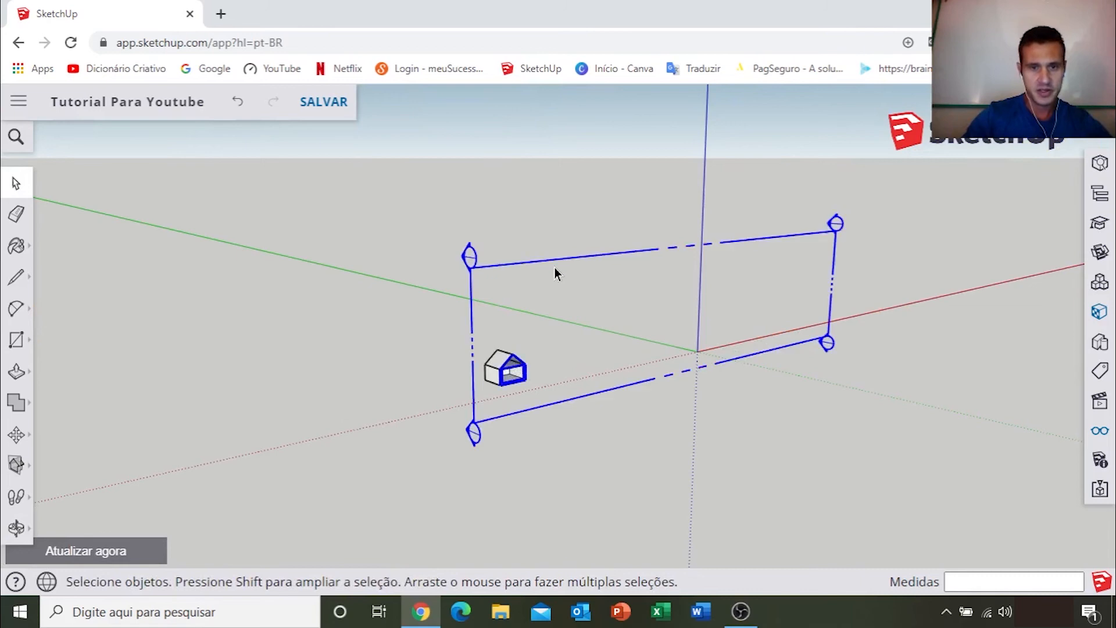
{"action": "key", "text": "Delete"}
{"action": "scroll", "coordinate": [524, 398], "scroll_direction": "up", "scroll_amount": 5}
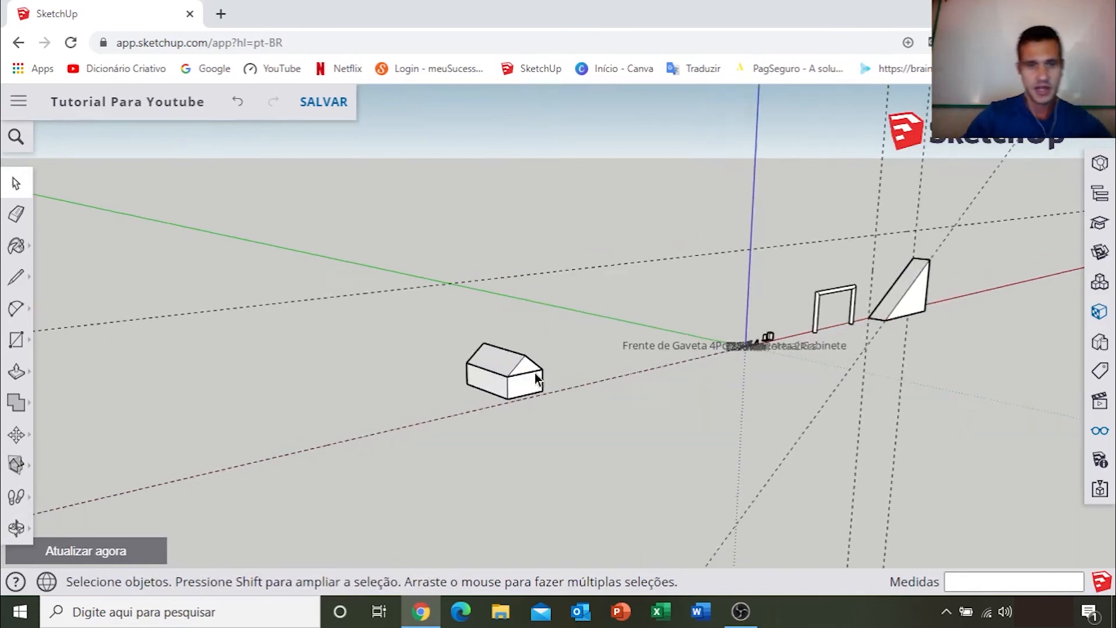
{"action": "scroll", "coordinate": [535, 372], "scroll_direction": "up", "scroll_amount": 2}
{"action": "scroll", "coordinate": [515, 351], "scroll_direction": "down", "scroll_amount": 6}
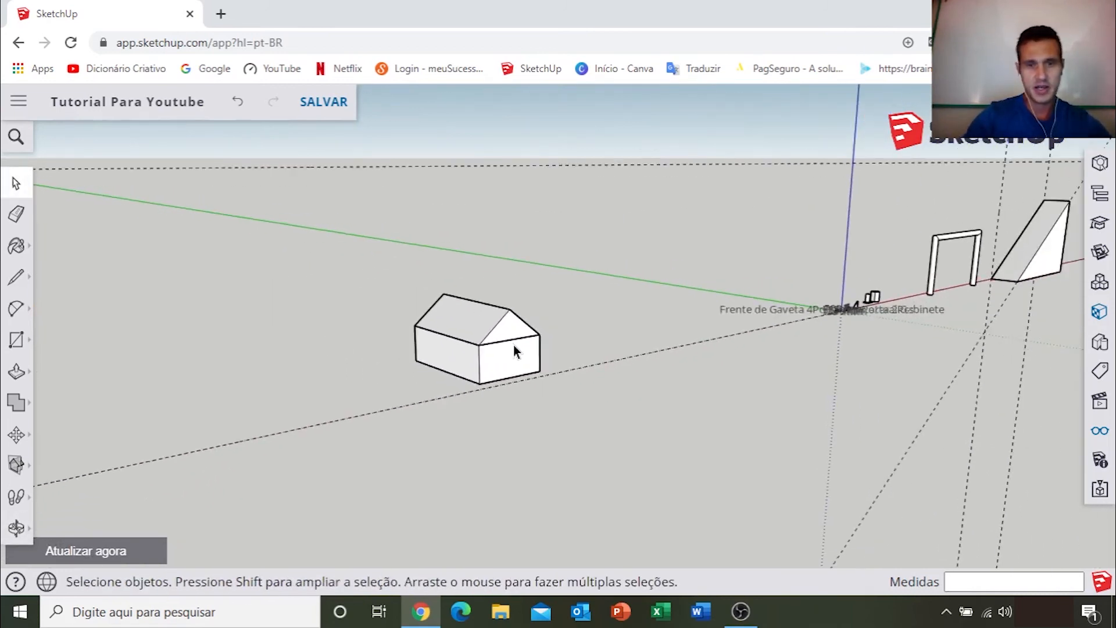
{"action": "middle_click_drag", "start_coordinate": [620, 310], "coordinate": [404, 306]}
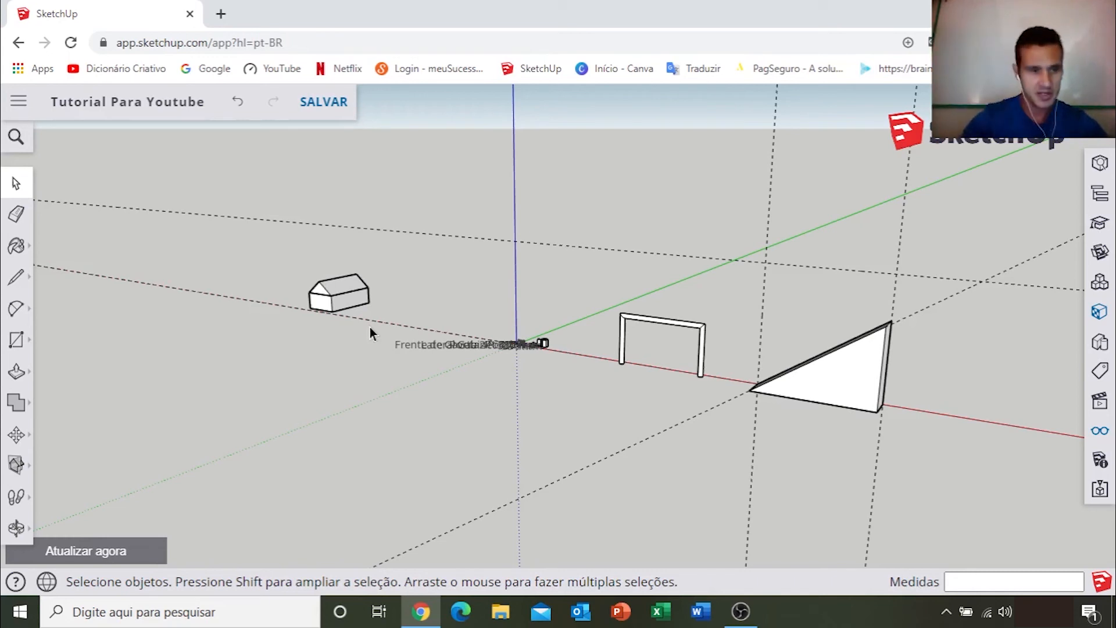
{"action": "left_click", "coordinate": [16, 465]}
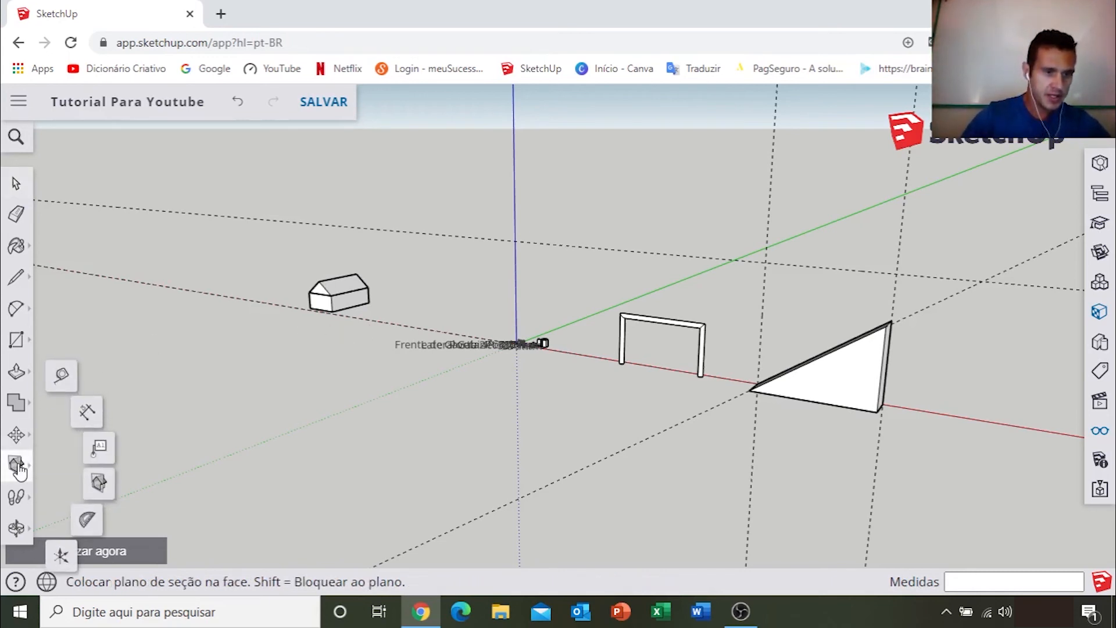
{"action": "left_click", "coordinate": [61, 555]}
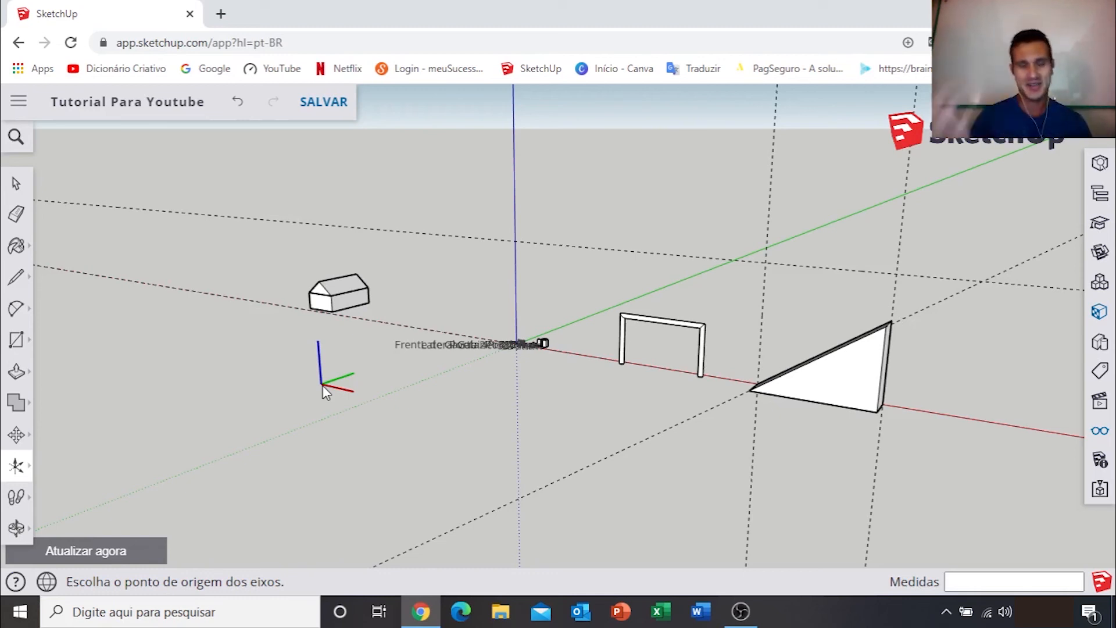
{"action": "key", "text": "space"}
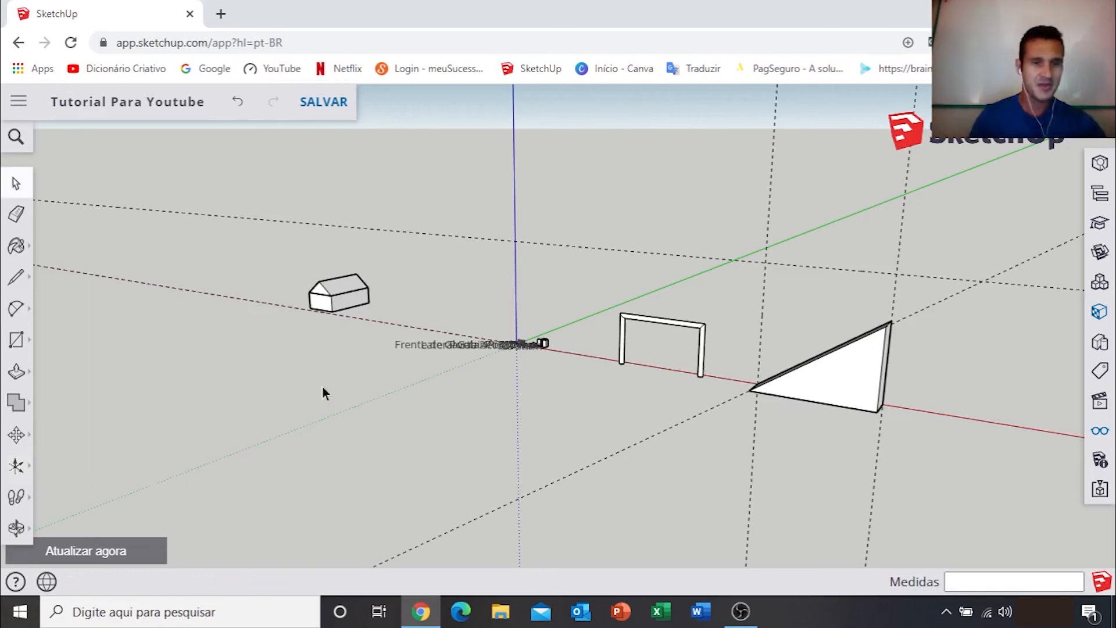
Step: Move through the scene with the Walk tool, approaching the objects near the origin
{"action": "scroll", "coordinate": [544, 335], "scroll_direction": "down", "scroll_amount": 3}
{"action": "scroll", "coordinate": [543, 343], "scroll_direction": "up", "scroll_amount": 4}
{"action": "scroll", "coordinate": [542, 349], "scroll_direction": "up", "scroll_amount": 10}
{"action": "middle_click_drag", "start_coordinate": [527, 372], "coordinate": [646, 356], "text": "shift"}
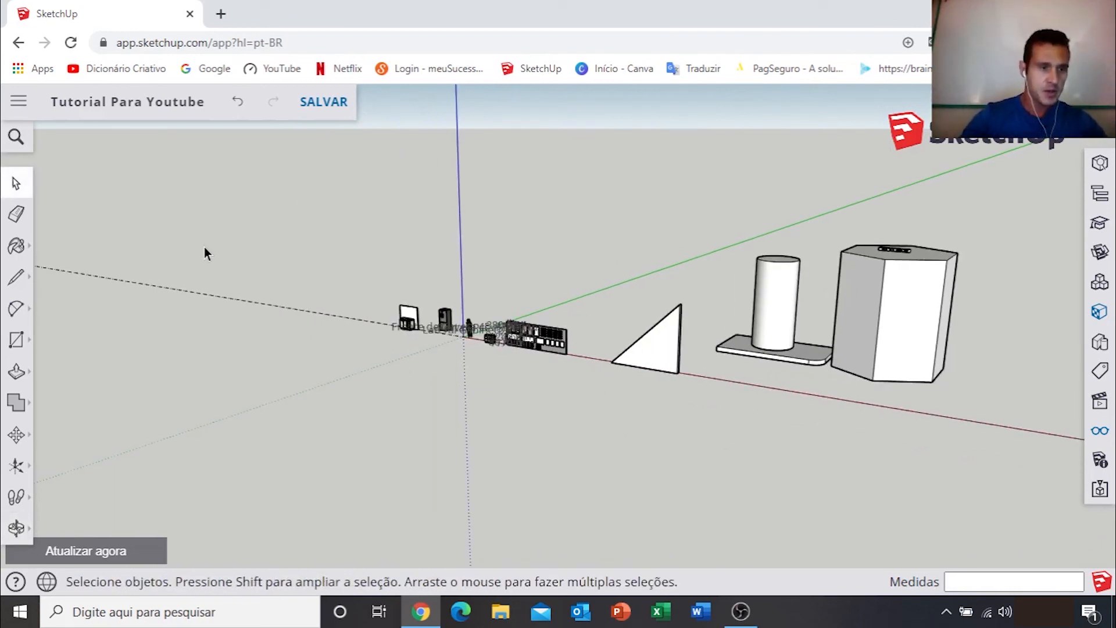
{"action": "left_click", "coordinate": [16, 497]}
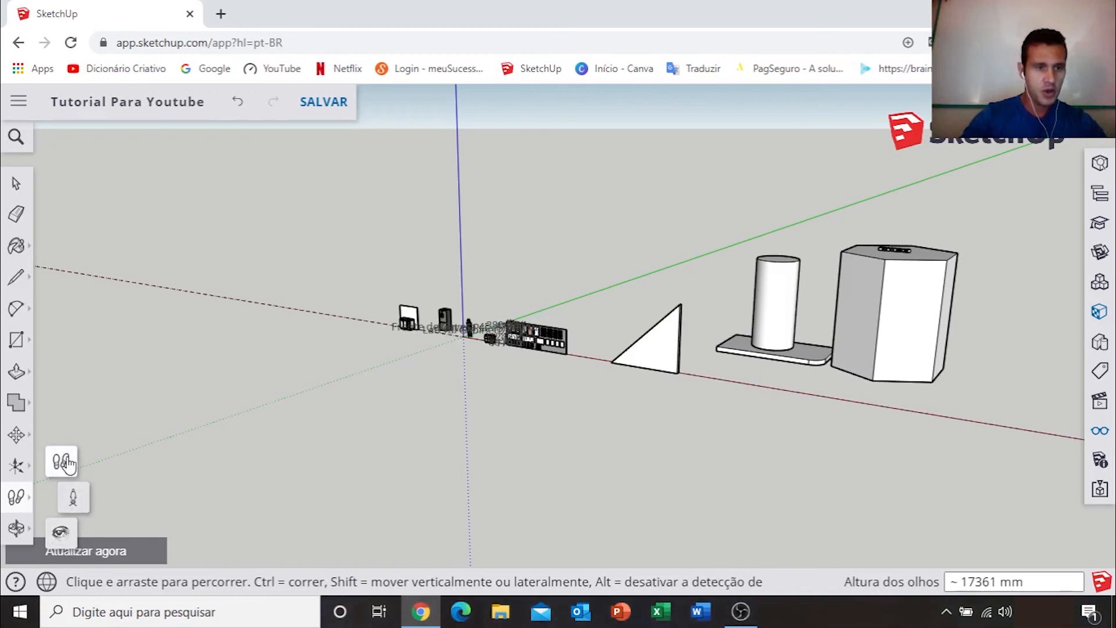
{"action": "left_click", "coordinate": [61, 534]}
{"action": "middle_click_drag", "start_coordinate": [486, 373], "coordinate": [618, 391]}
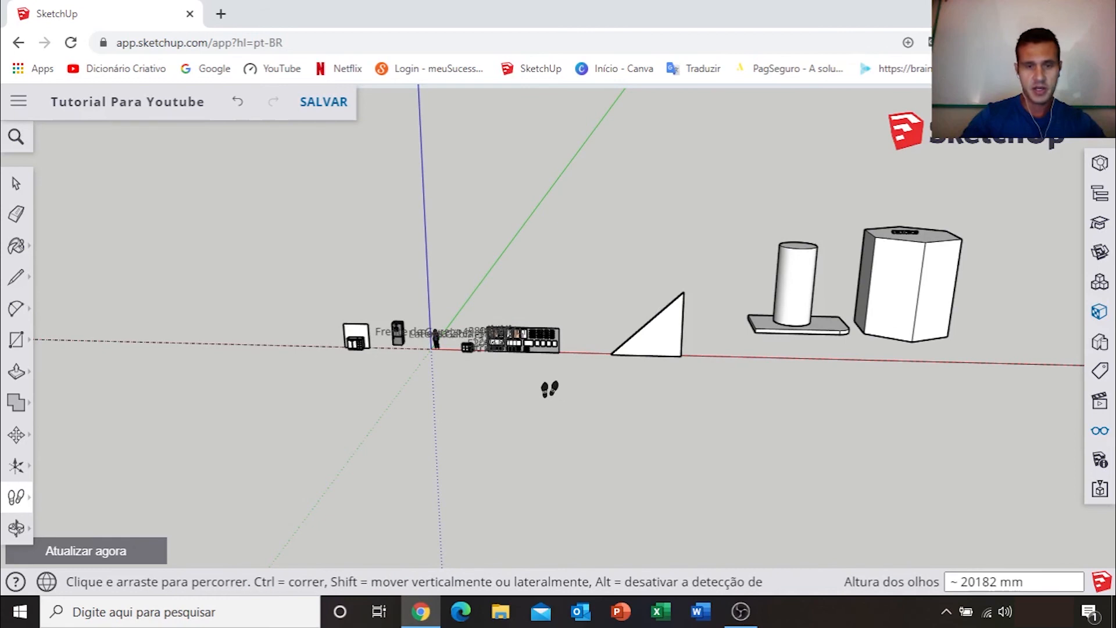
{"action": "left_click_drag", "start_coordinate": [498, 398], "coordinate": [528, 334]}
{"action": "scroll", "coordinate": [523, 369], "scroll_direction": "down", "scroll_amount": 10}
{"action": "middle_click_drag", "start_coordinate": [514, 370], "coordinate": [519, 338], "text": "shift"}
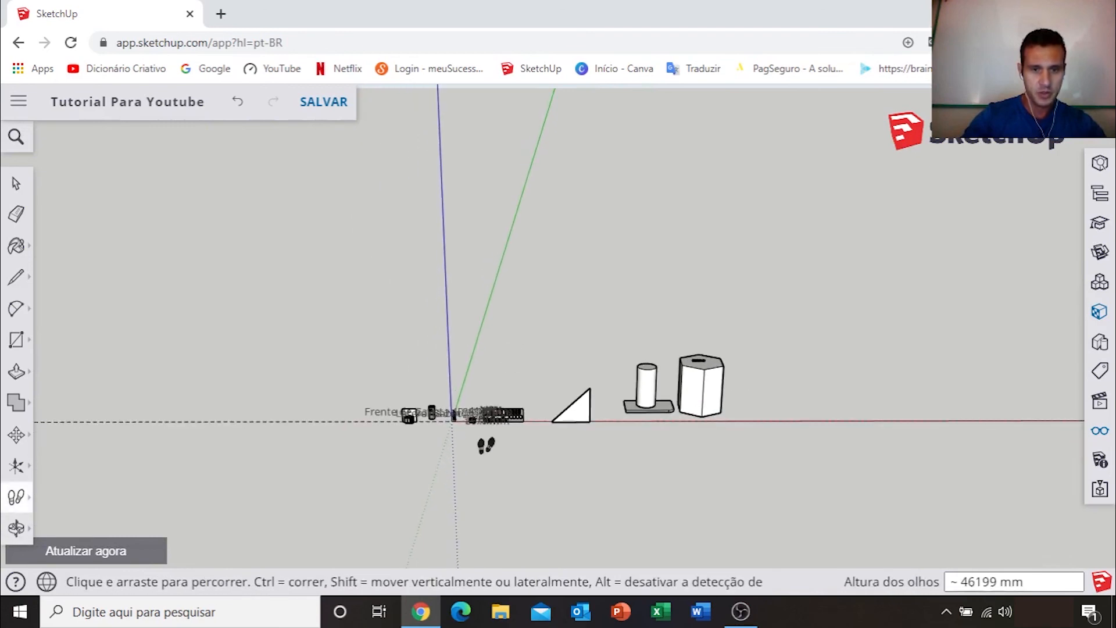
{"action": "mouse_move", "coordinate": [468, 500]}
{"action": "left_mouse_down"}
{"action": "mouse_move", "coordinate": [452, 480]}
{"action": "mouse_move", "coordinate": [473, 479]}
{"action": "mouse_move", "coordinate": [474, 459]}
{"action": "mouse_move", "coordinate": [476, 480]}
{"action": "left_mouse_up"}
{"action": "scroll", "coordinate": [477, 480], "scroll_direction": "up", "scroll_amount": 8}
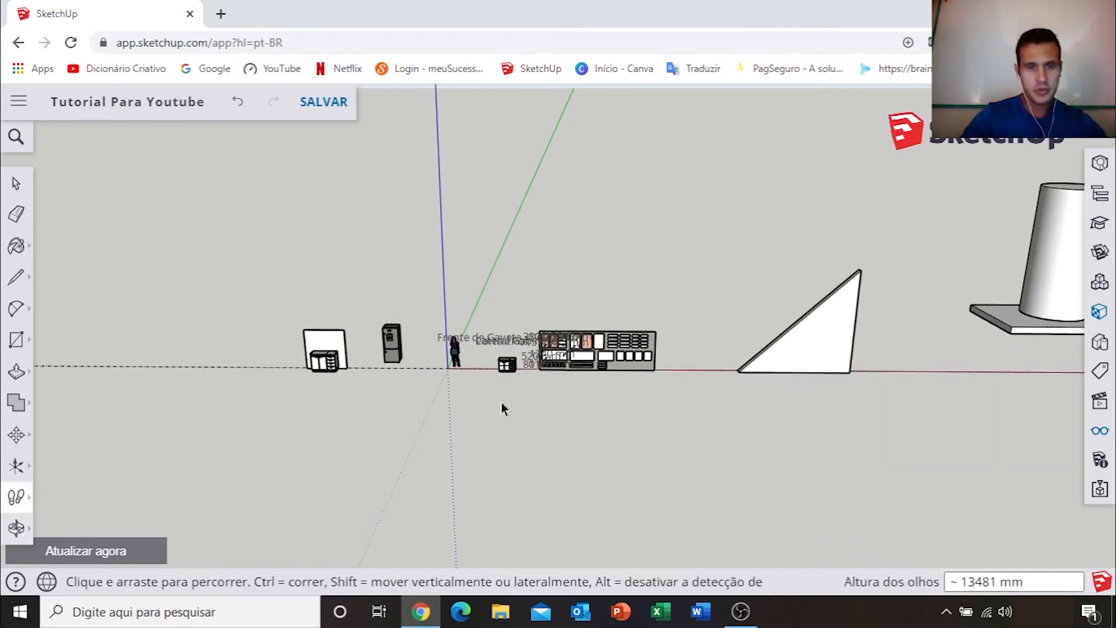
{"action": "key", "text": "space"}
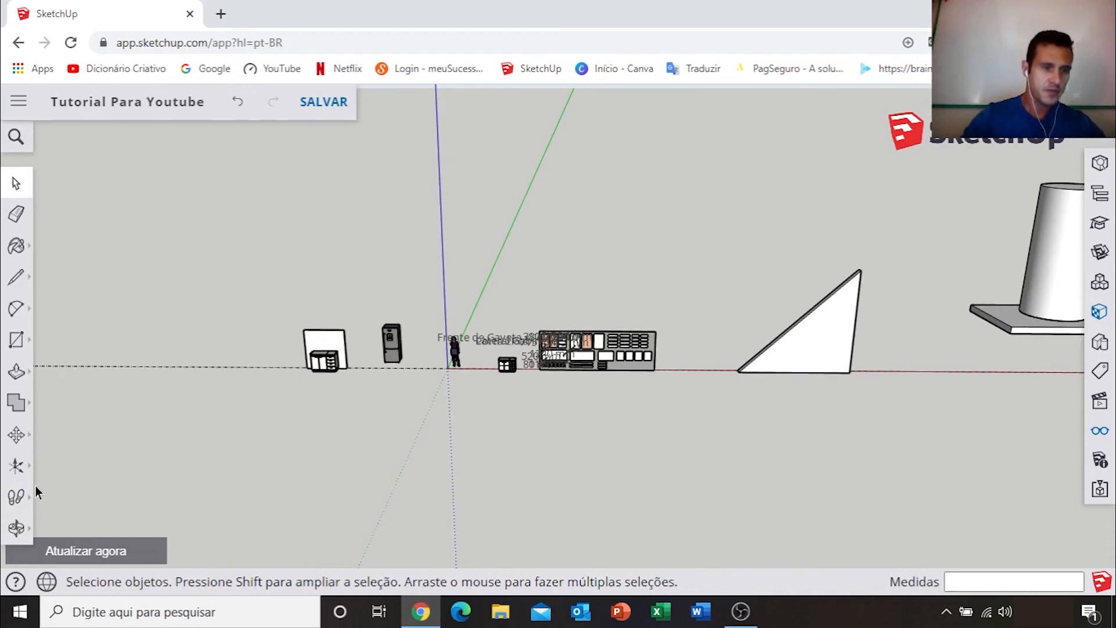
Step: Turn the camera with the Look Around tool and view the objects along the red axis
{"action": "left_click", "coordinate": [16, 496]}
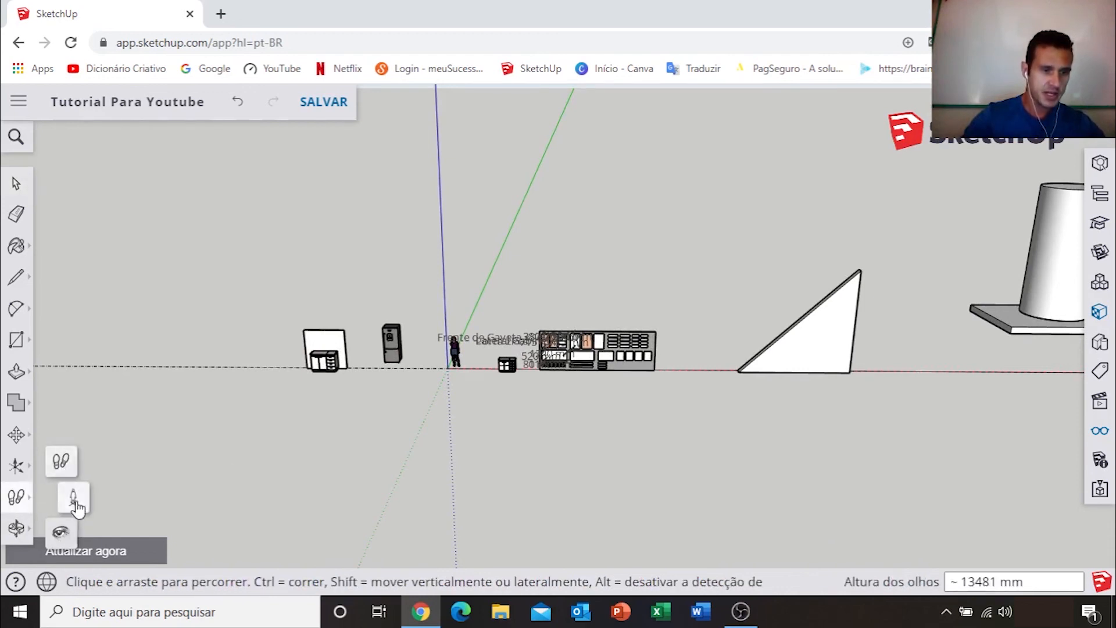
{"action": "left_click", "coordinate": [60, 531]}
{"action": "left_click_drag", "start_coordinate": [481, 287], "coordinate": [511, 287]}
{"action": "key", "text": "space"}
{"action": "scroll", "coordinate": [500, 300], "scroll_direction": "down", "scroll_amount": 5}
{"action": "scroll", "coordinate": [546, 336], "scroll_direction": "up", "scroll_amount": 1}
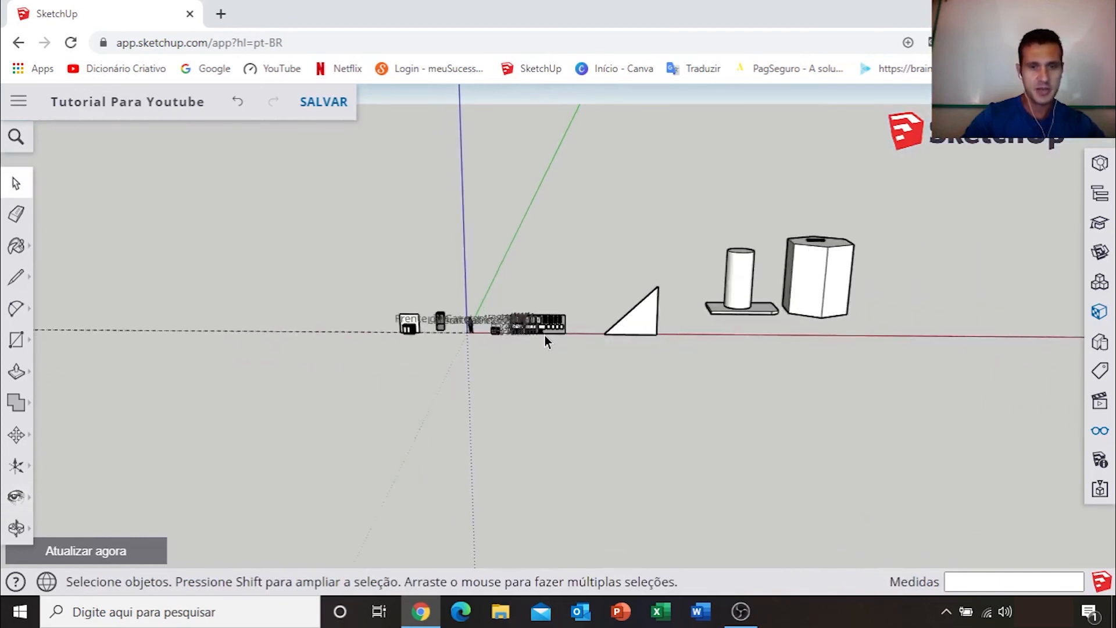
{"action": "scroll", "coordinate": [541, 334], "scroll_direction": "up", "scroll_amount": 5}
{"action": "middle_click_drag", "start_coordinate": [533, 332], "coordinate": [544, 319], "text": "shift"}
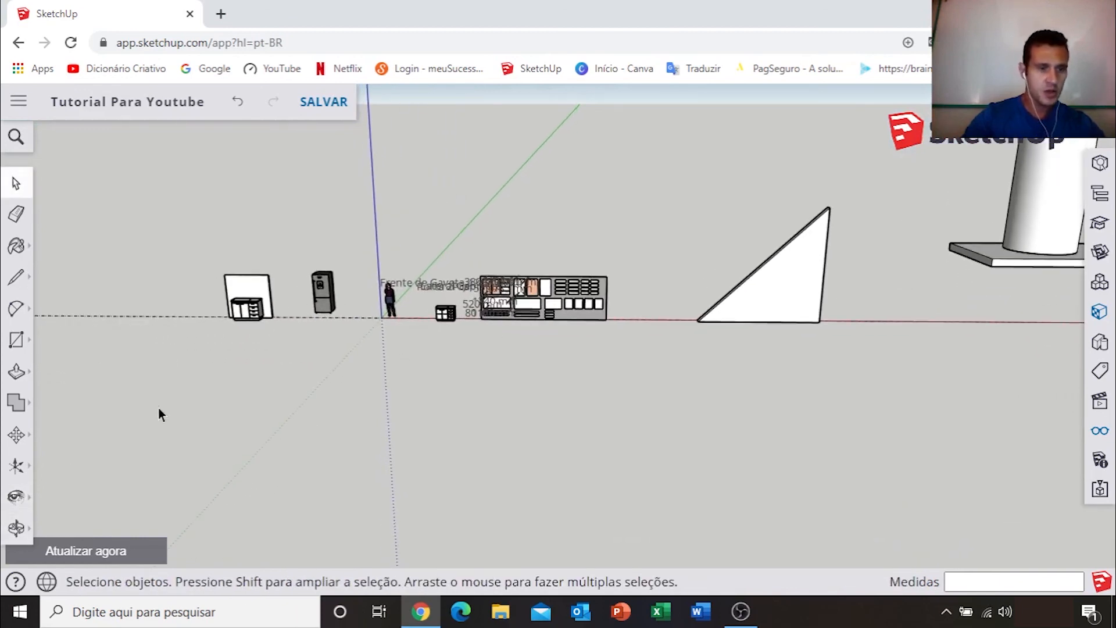
{"action": "left_click", "coordinate": [16, 538]}
{"action": "key", "text": "space"}
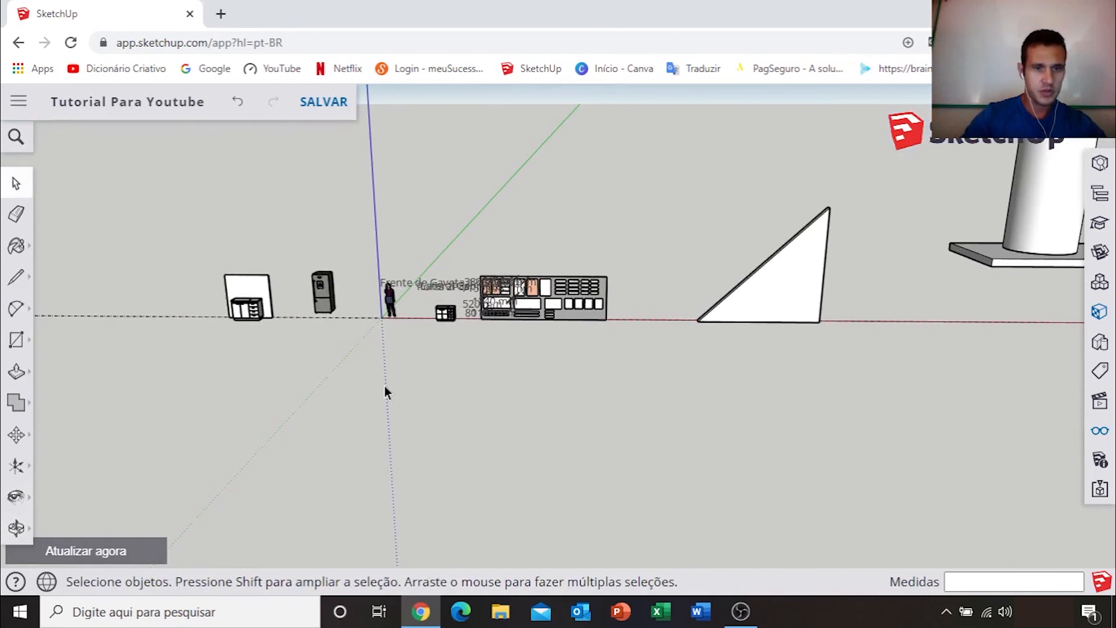
Step: Apply the canvas brush-stroke style Traços de pincel sobre lona from the Estilos diversos collection to the model
{"action": "scroll", "coordinate": [385, 386], "scroll_direction": "down", "scroll_amount": 5}
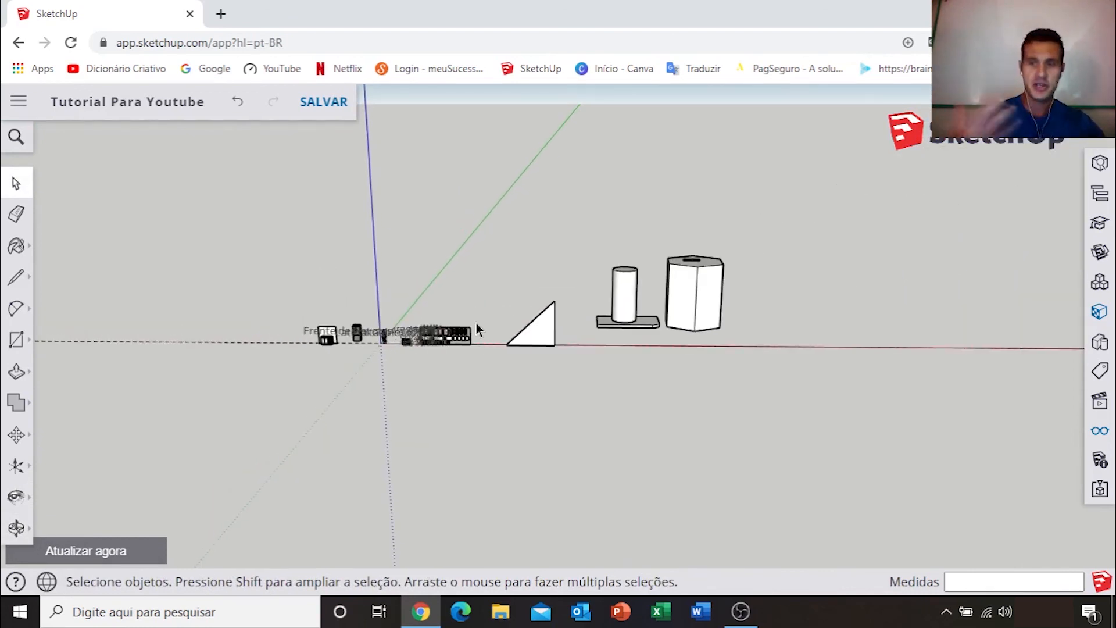
{"action": "scroll", "coordinate": [453, 334], "scroll_direction": "up", "scroll_amount": 1}
{"action": "scroll", "coordinate": [418, 344], "scroll_direction": "up", "scroll_amount": 8}
{"action": "middle_click_drag", "start_coordinate": [418, 351], "coordinate": [665, 321]}
{"action": "middle_click_drag", "start_coordinate": [564, 340], "coordinate": [624, 343]}
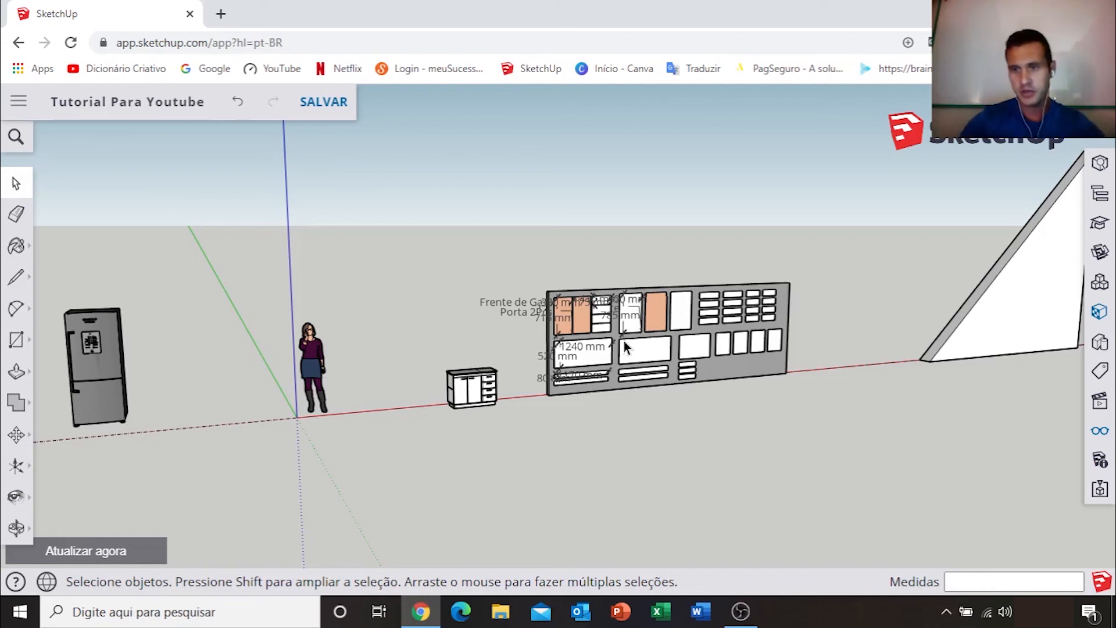
{"action": "left_click", "coordinate": [1100, 344]}
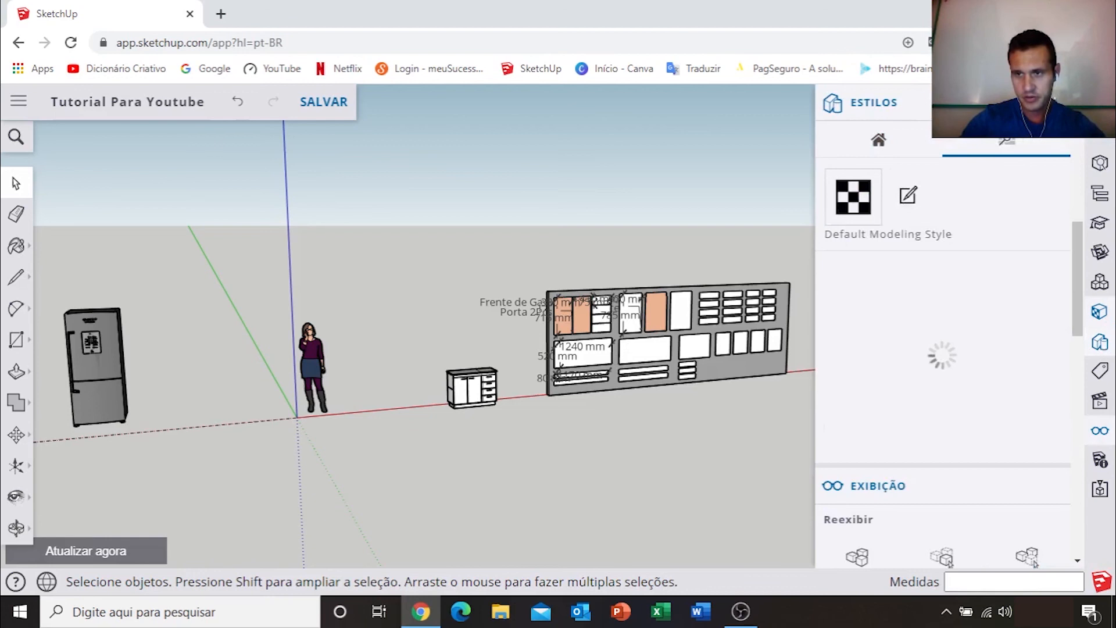
{"action": "left_click", "coordinate": [1100, 343]}
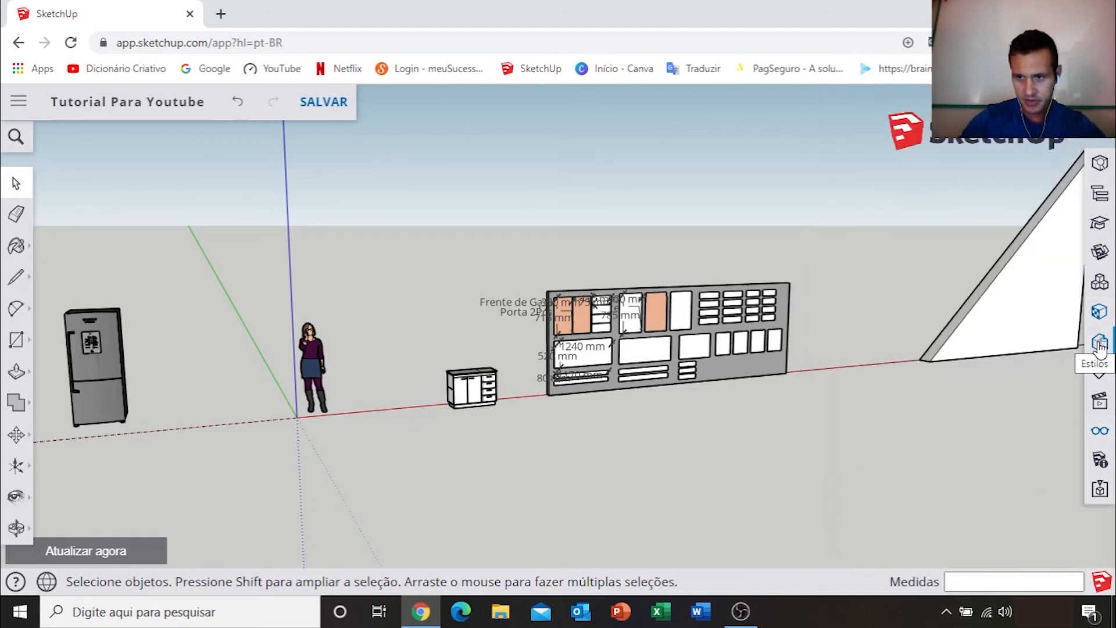
{"action": "left_click", "coordinate": [1100, 344]}
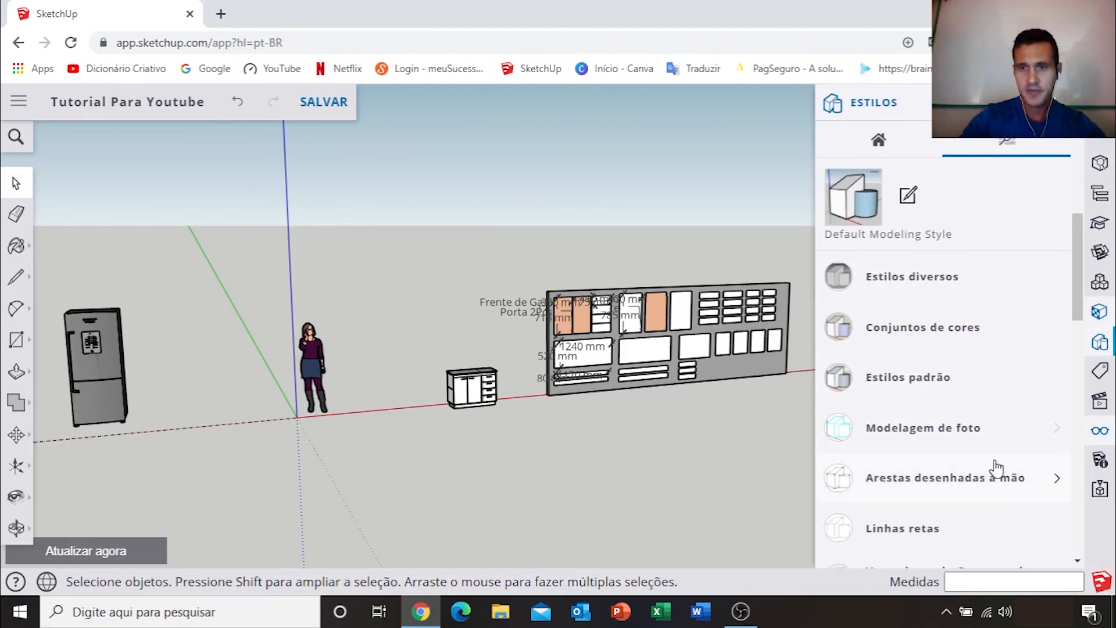
{"action": "scroll", "coordinate": [1079, 302], "scroll_direction": "down", "scroll_amount": 1}
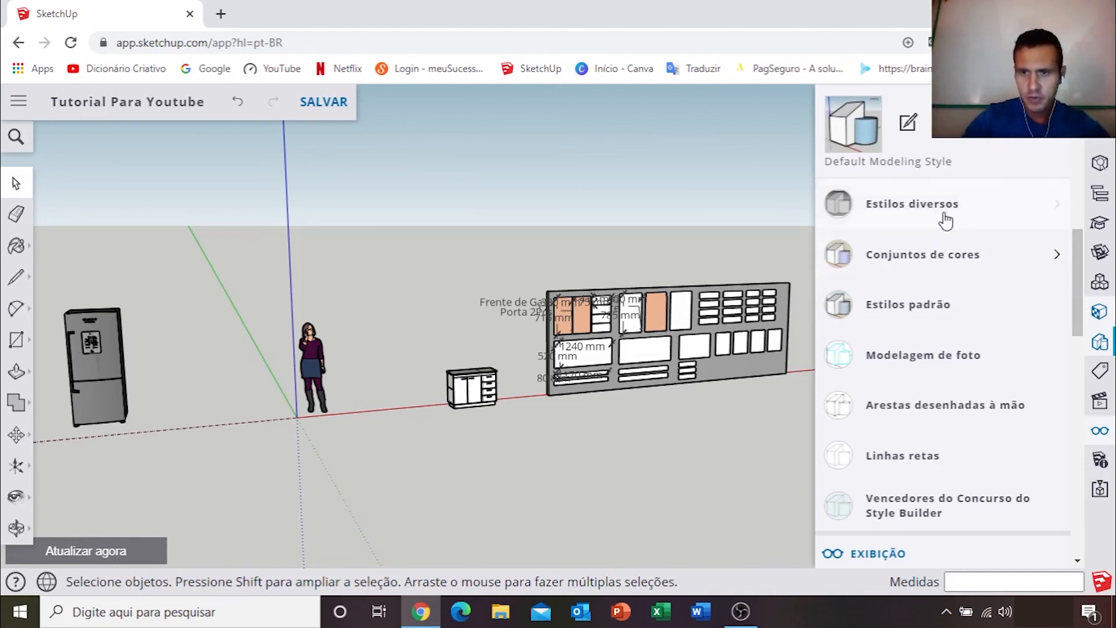
{"action": "left_click", "coordinate": [1057, 209]}
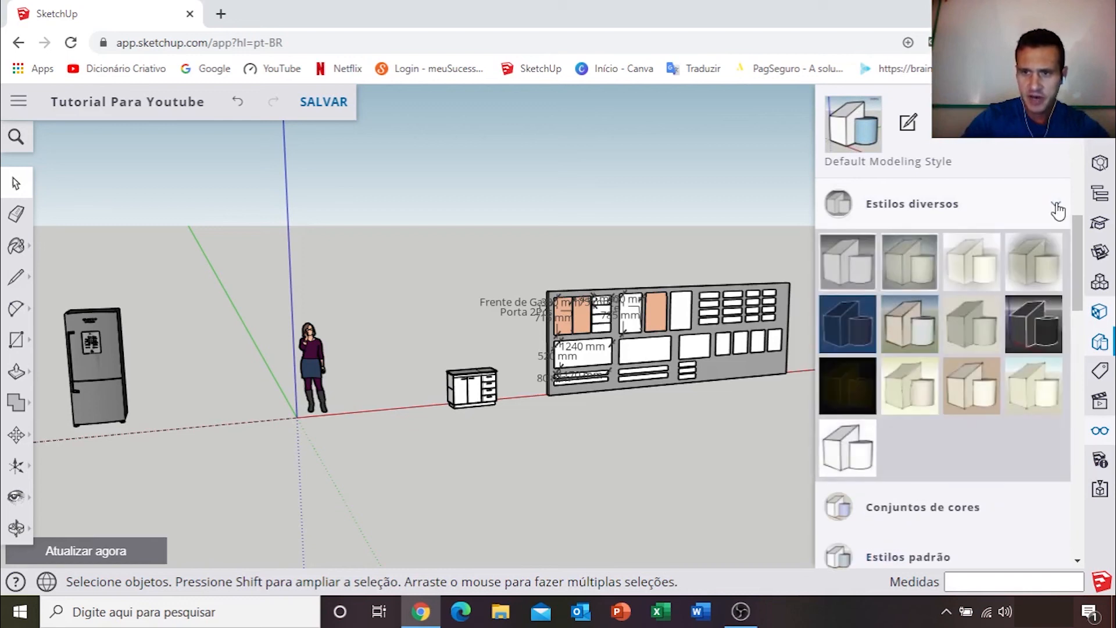
{"action": "left_click", "coordinate": [907, 326]}
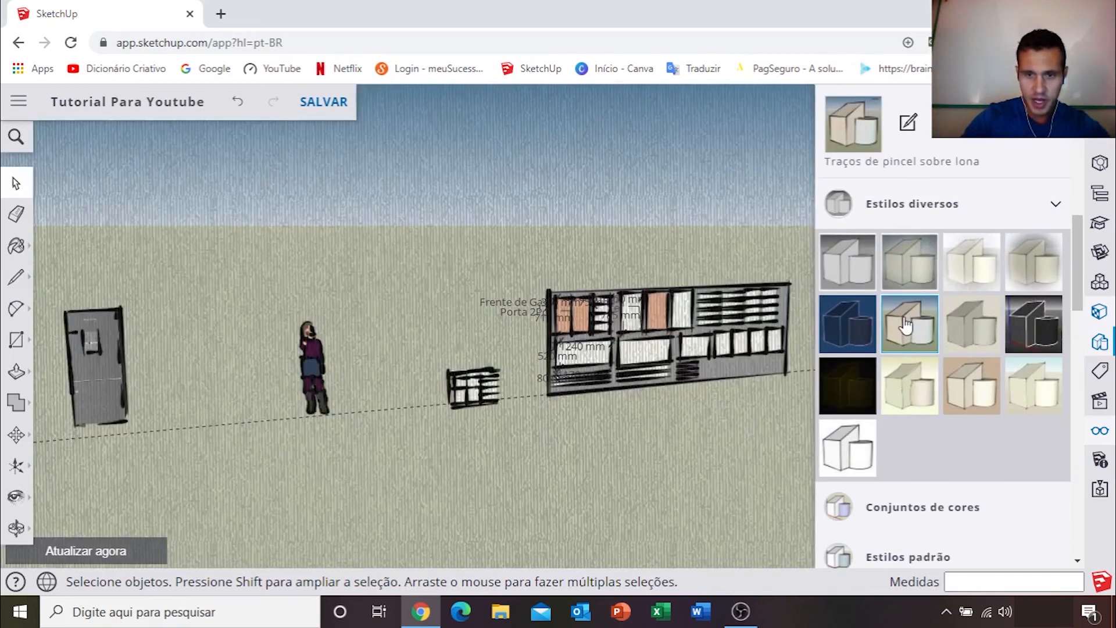
Step: Inspect the cabinet parts panel in the brush-stroke style, and switch the model to the Rabisco sobre masonite style
{"action": "middle_click_drag", "start_coordinate": [677, 380], "coordinate": [610, 375]}
{"action": "scroll", "coordinate": [708, 363], "scroll_direction": "down", "scroll_amount": 5}
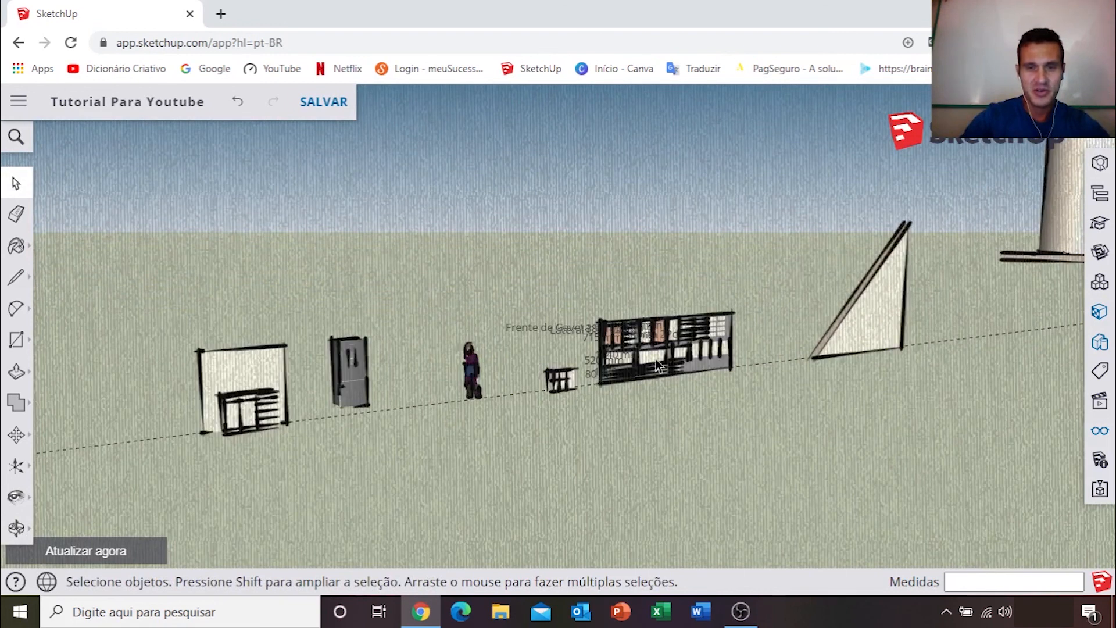
{"action": "scroll", "coordinate": [650, 363], "scroll_direction": "up", "scroll_amount": 3}
{"action": "scroll", "coordinate": [668, 365], "scroll_direction": "up", "scroll_amount": 5}
{"action": "middle_click_drag", "start_coordinate": [668, 365], "coordinate": [617, 363], "text": "shift"}
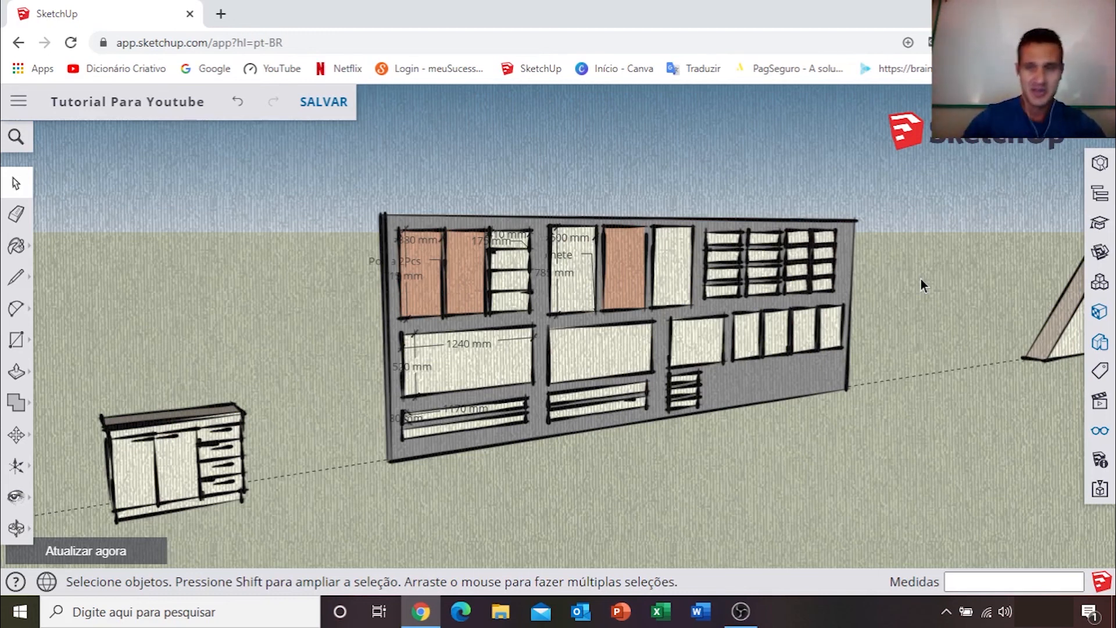
{"action": "left_click", "coordinate": [1099, 342]}
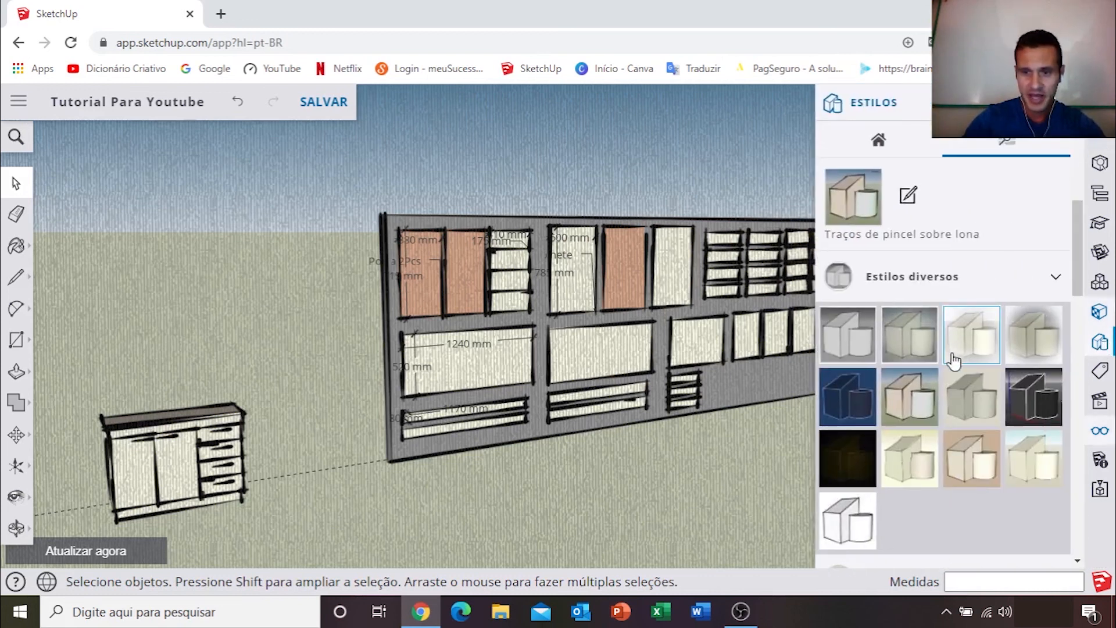
{"action": "scroll", "coordinate": [1026, 332], "scroll_direction": "down", "scroll_amount": 2}
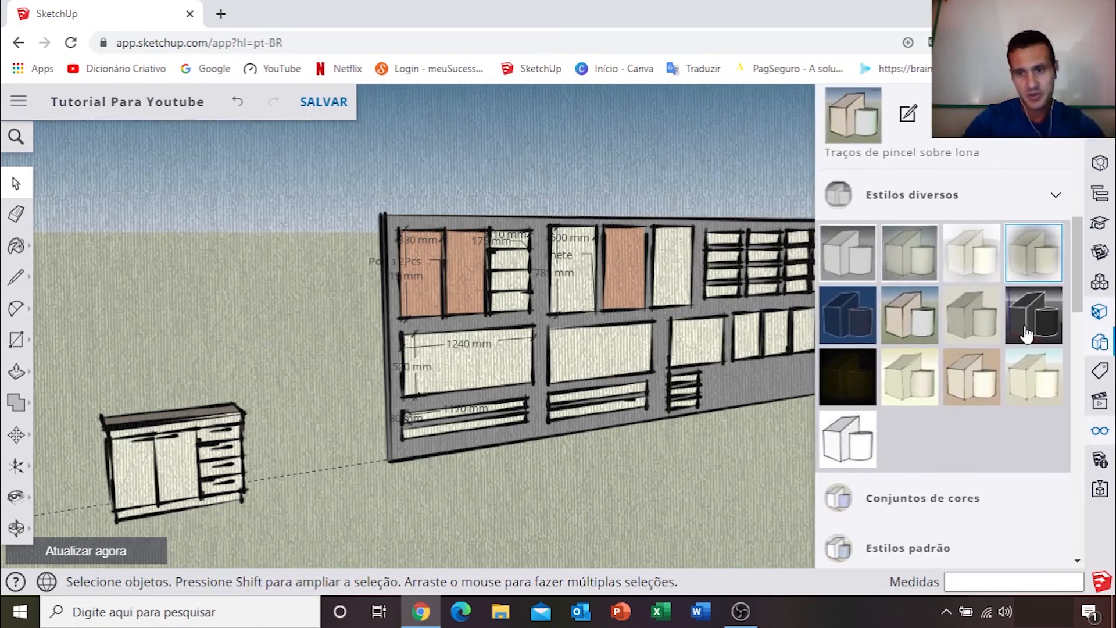
{"action": "left_click", "coordinate": [971, 377]}
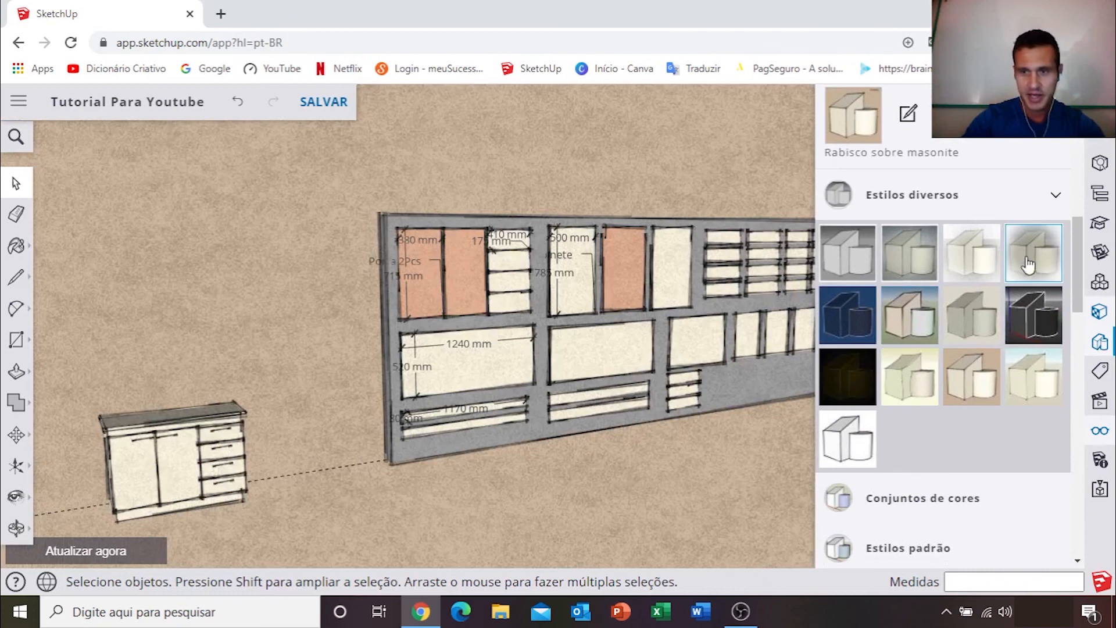
Step: Try a bold black-line style from the Arestas desenhadas à mão collection and replace it with a thinner sketched-line style
{"action": "left_click", "coordinate": [1055, 197]}
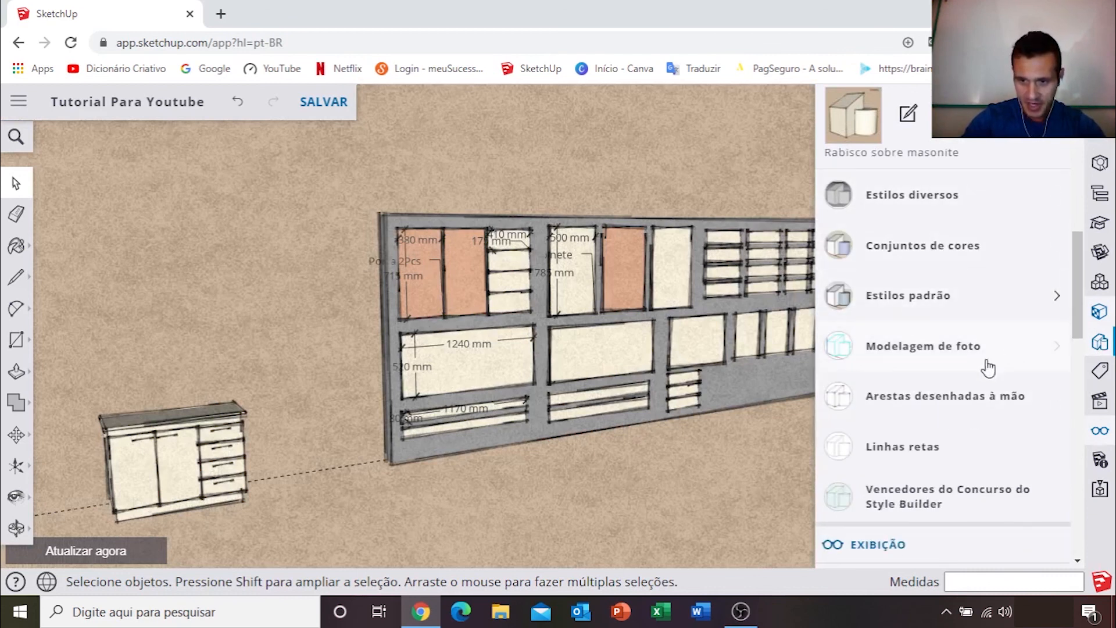
{"action": "left_click", "coordinate": [1055, 401]}
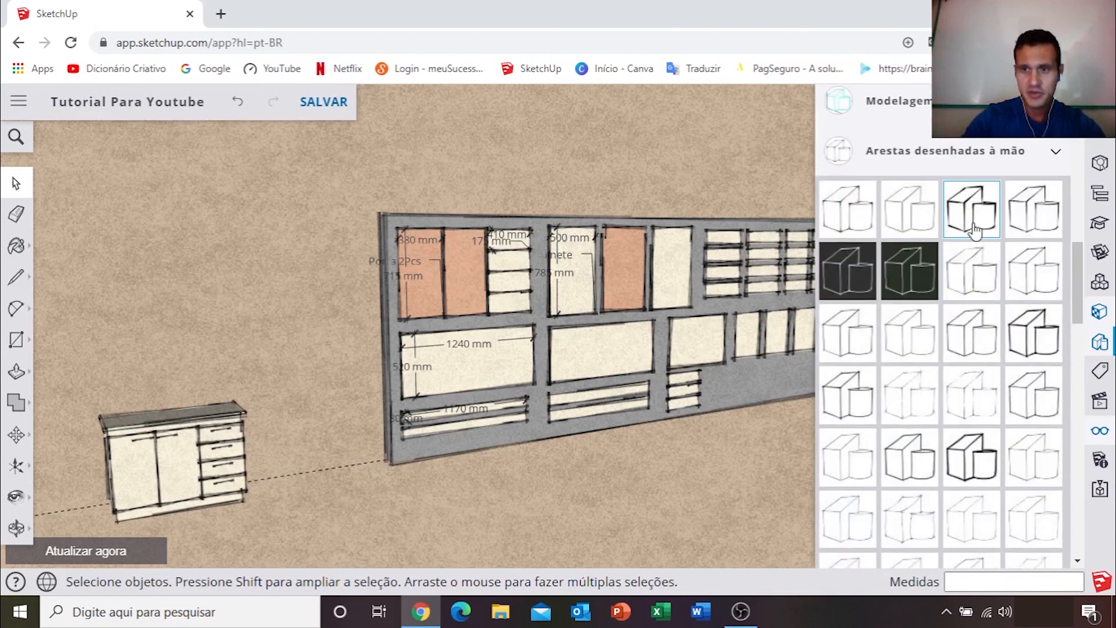
{"action": "left_click", "coordinate": [972, 220]}
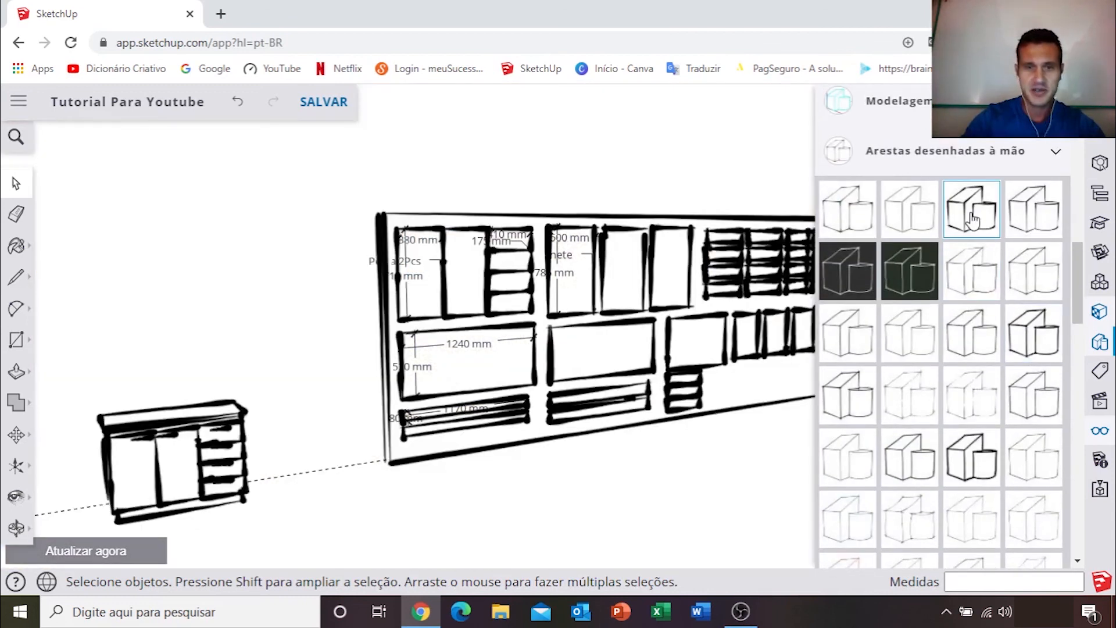
{"action": "left_click", "coordinate": [847, 333]}
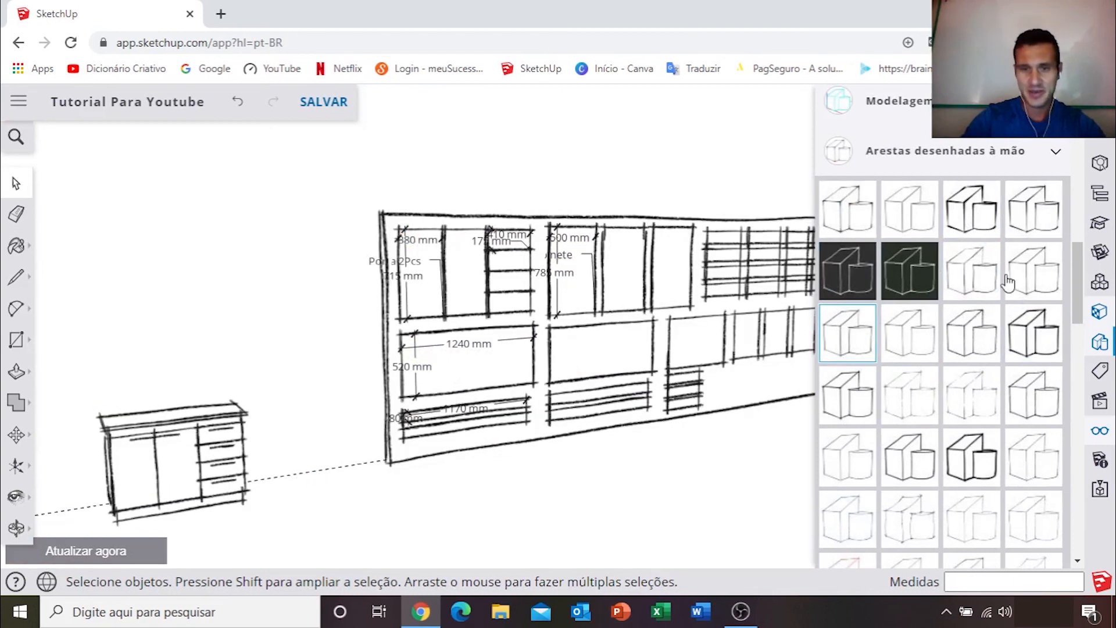
{"action": "left_click", "coordinate": [751, 321]}
Step: Examine the parts panel and the base cabinet with drawers up close in the hand-drawn line style
{"action": "middle_click_drag", "start_coordinate": [752, 321], "coordinate": [622, 336]}
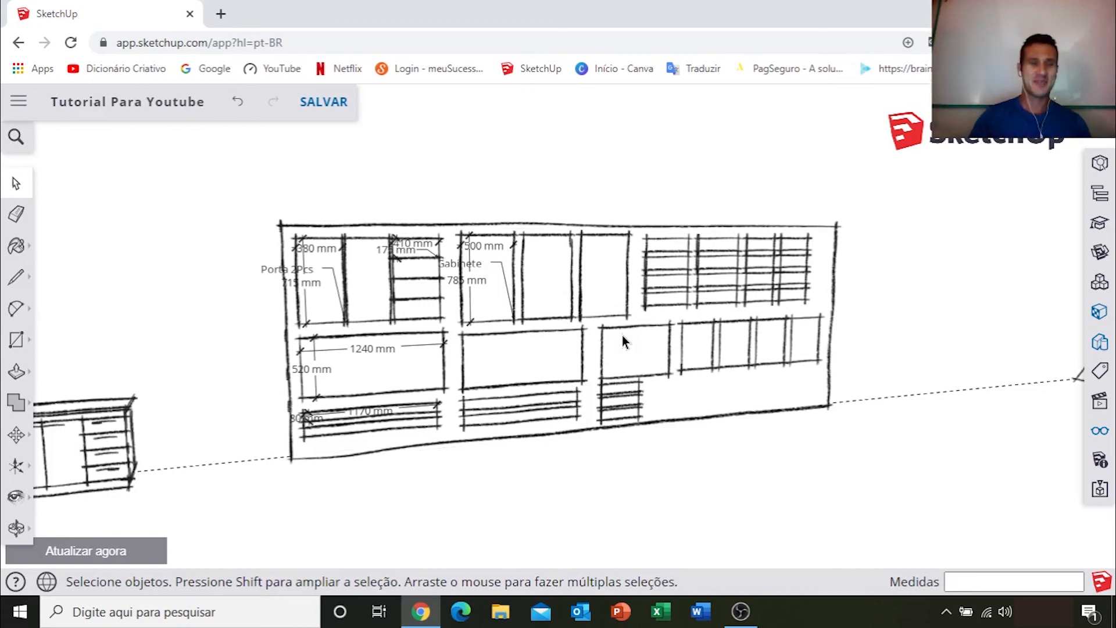
{"action": "middle_click_drag", "start_coordinate": [219, 419], "coordinate": [666, 349]}
{"action": "scroll", "coordinate": [268, 414], "scroll_direction": "up", "scroll_amount": 5}
{"action": "middle_click_drag", "start_coordinate": [666, 349], "coordinate": [583, 322], "text": "shift"}
{"action": "scroll", "coordinate": [590, 361], "scroll_direction": "up", "scroll_amount": 1}
{"action": "scroll", "coordinate": [590, 361], "scroll_direction": "down", "scroll_amount": 2}
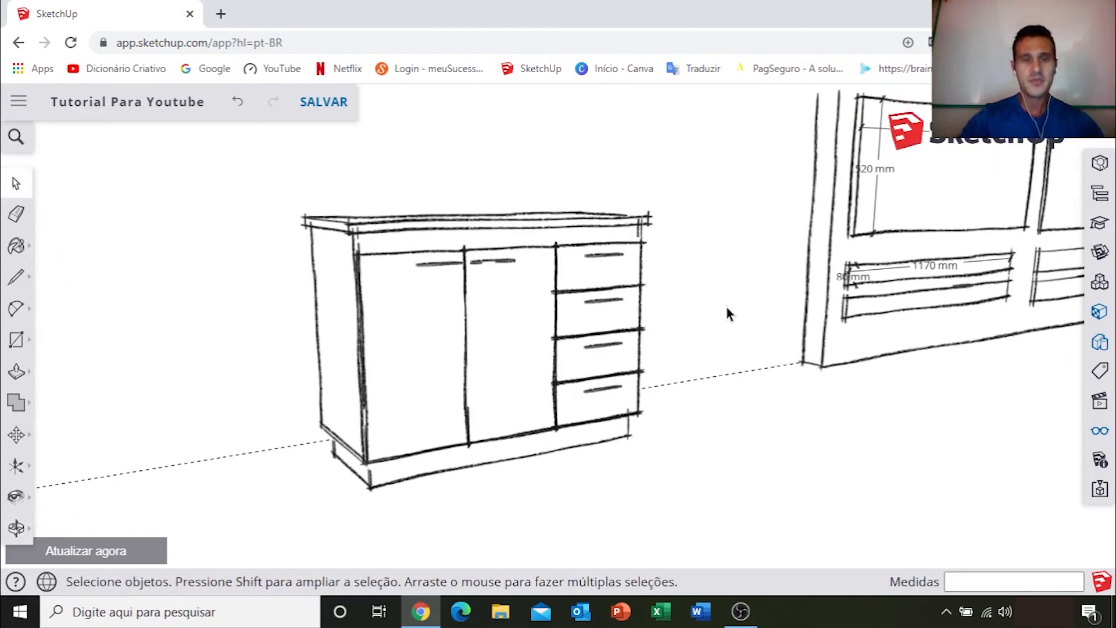